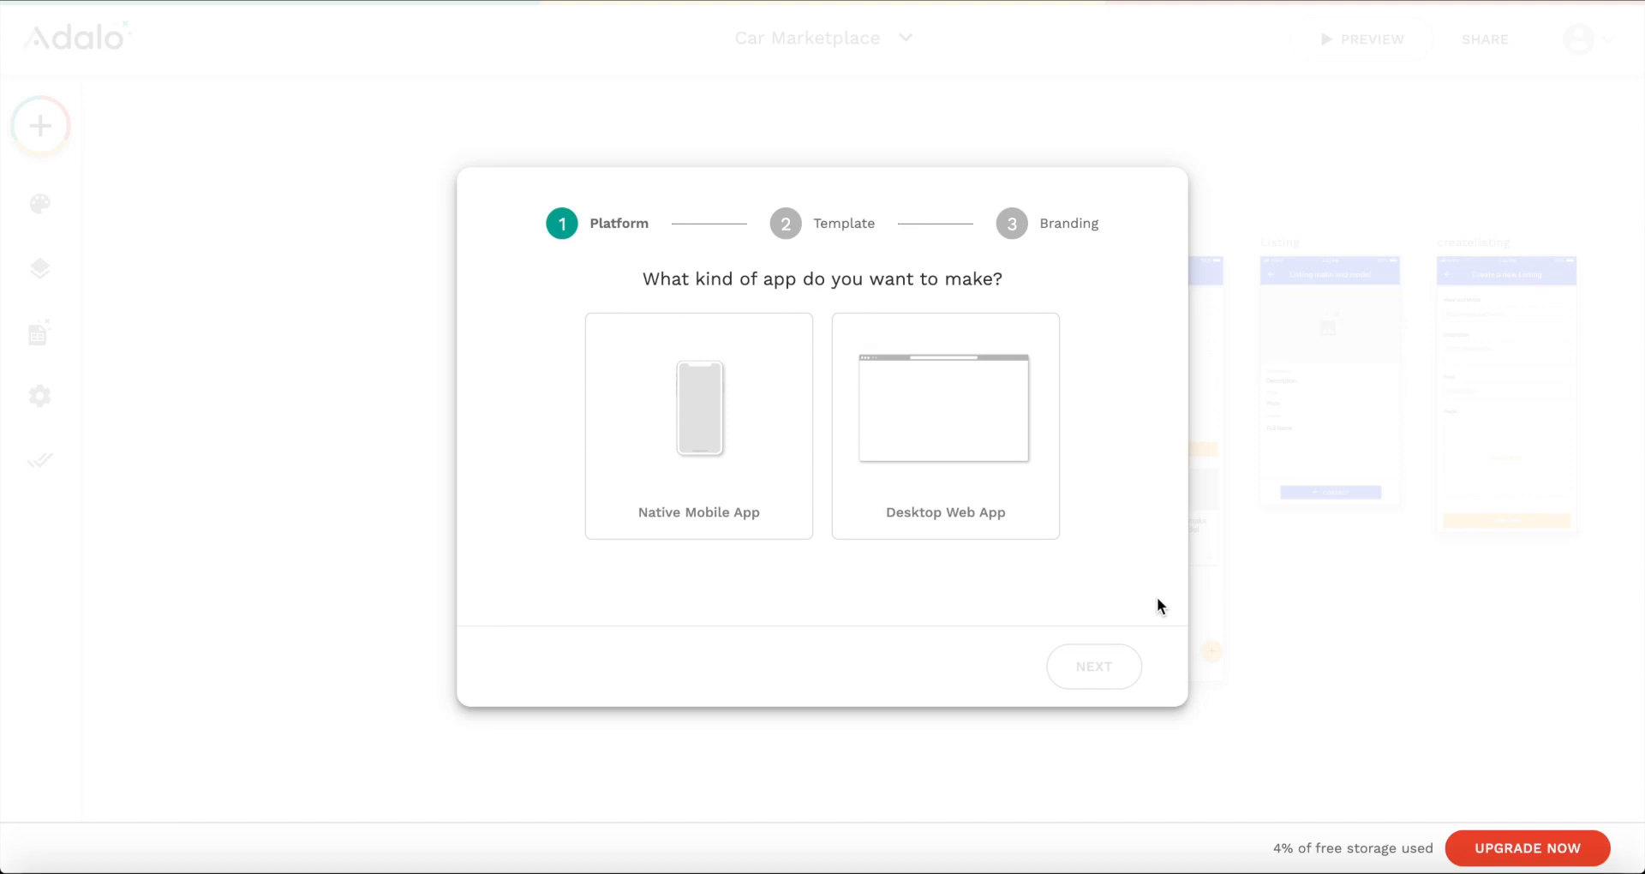
# Step: Choose Native Mobile App as the platform and the Blank template
pyautogui.click(731, 437)
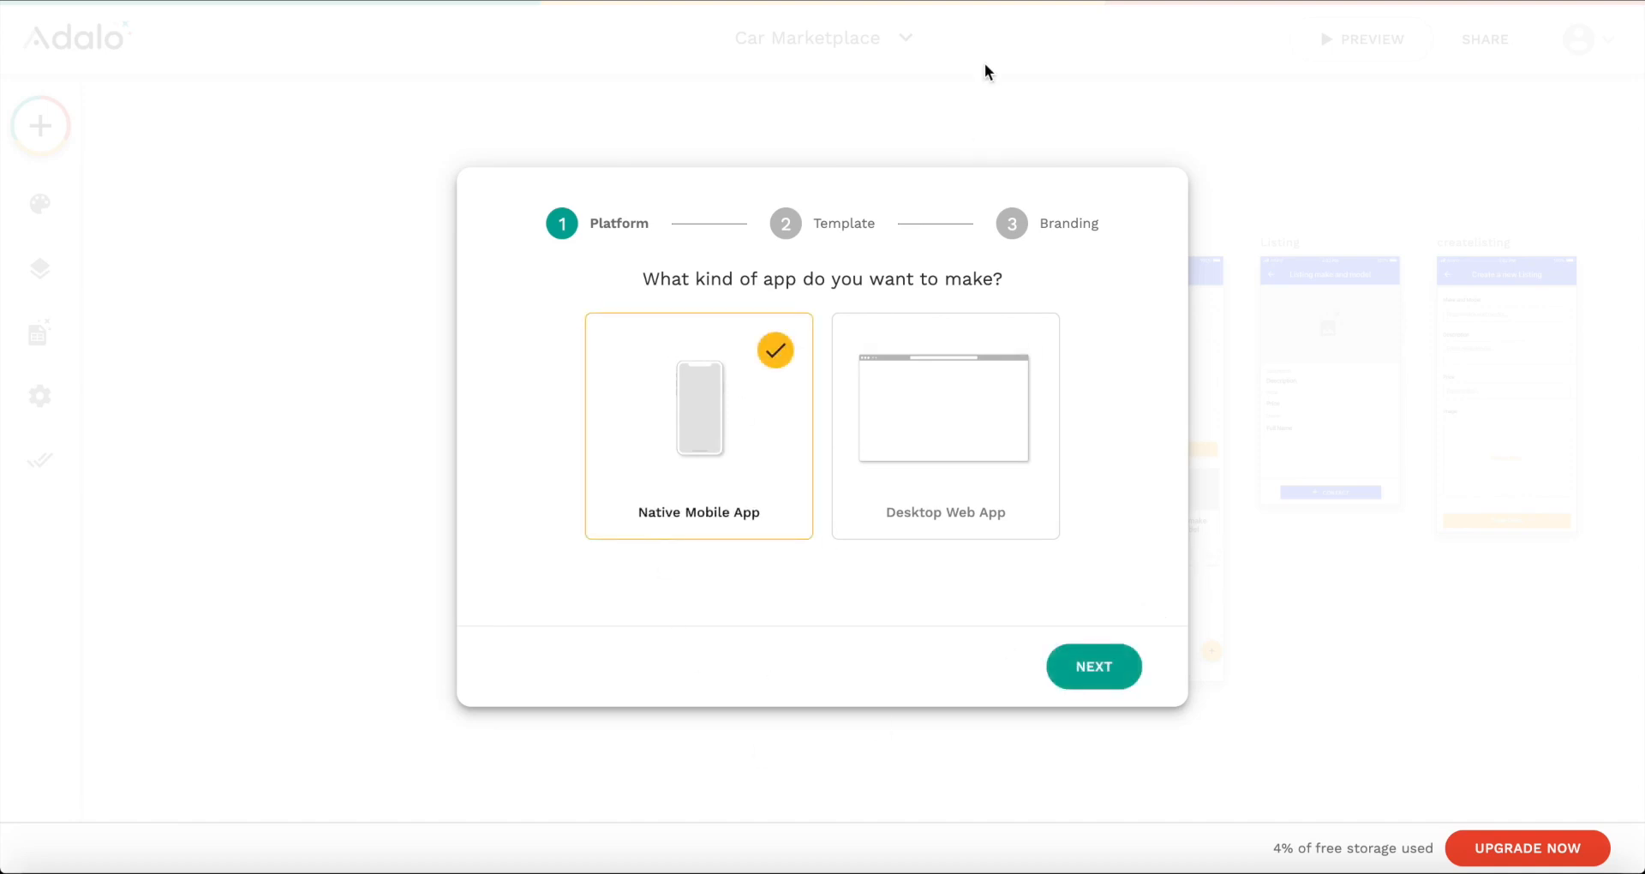
pyautogui.click(1103, 683)
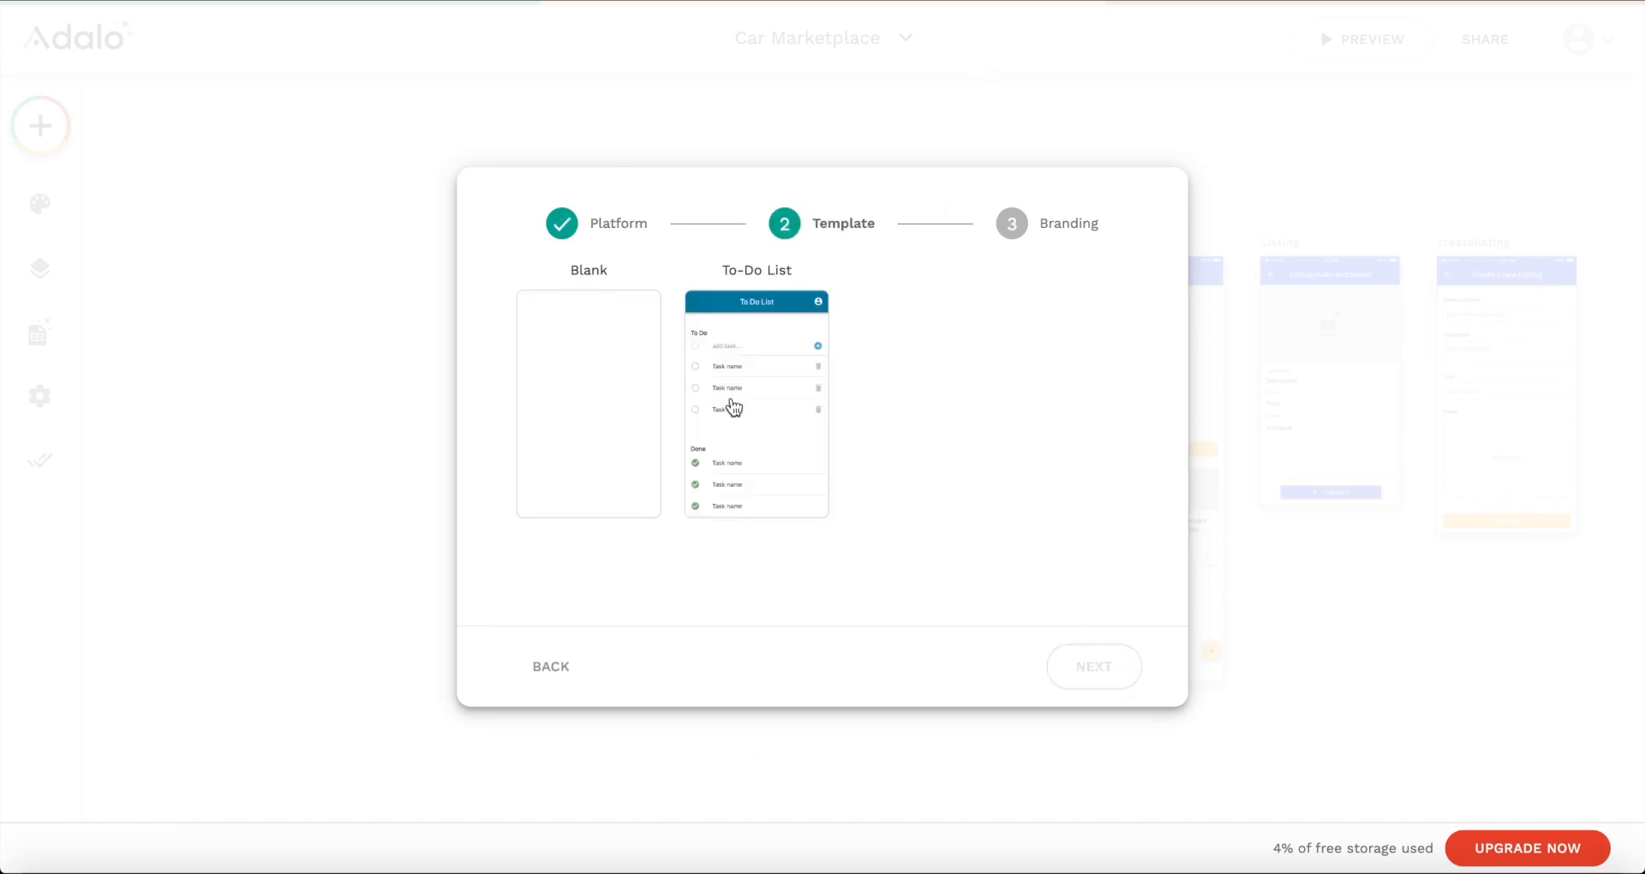
pyautogui.click(603, 392)
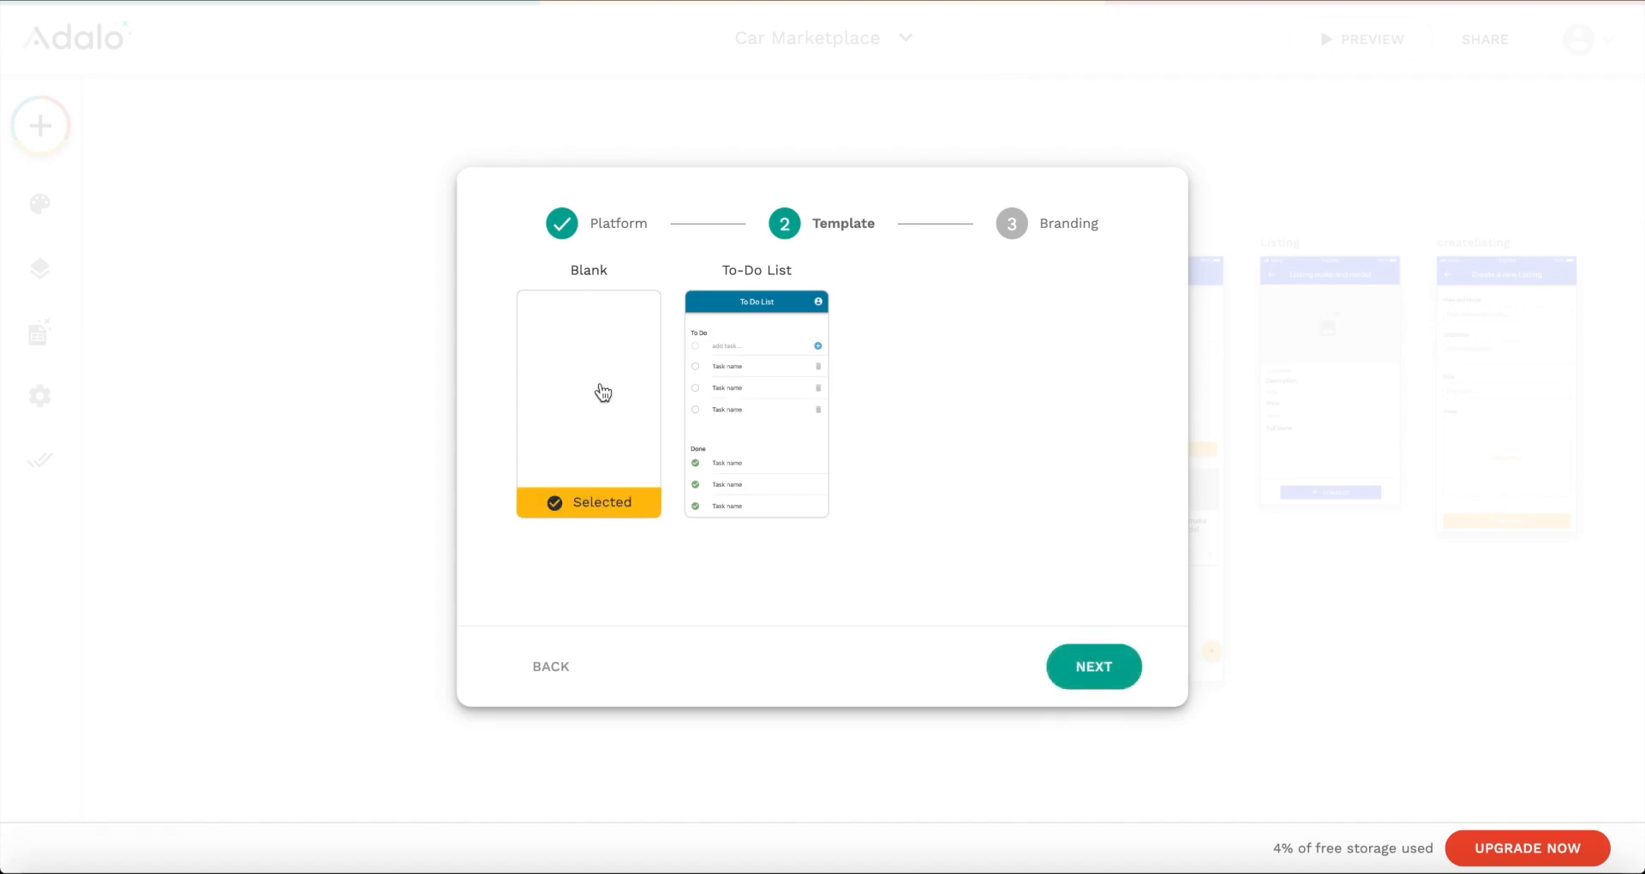
pyautogui.click(1107, 676)
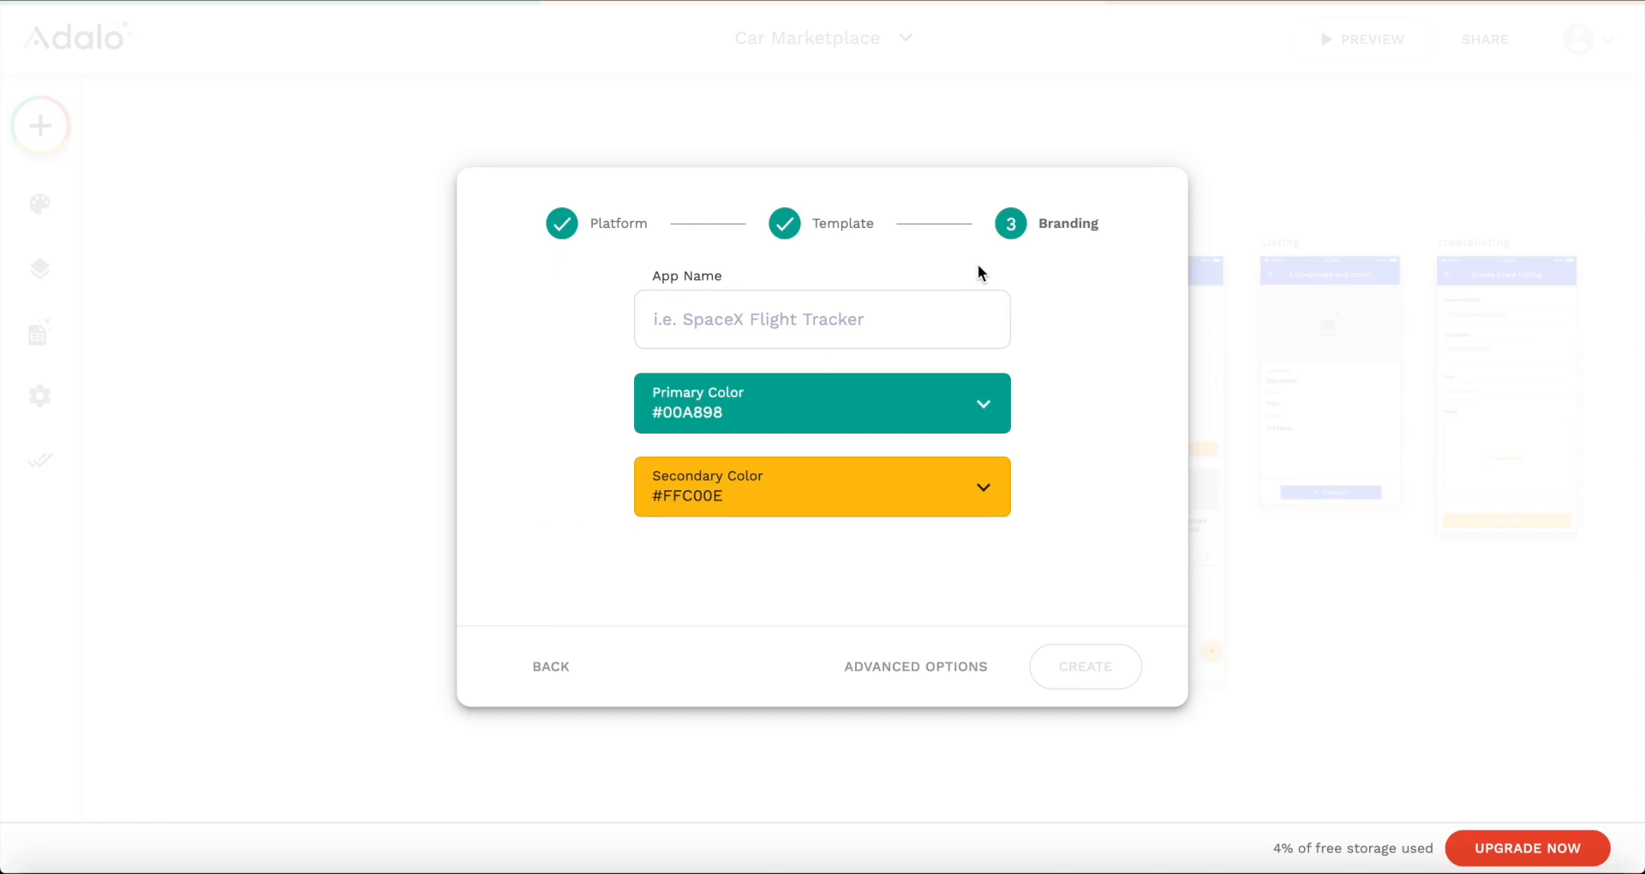
# Step: Name the app Ecommerce, set its primary colour to #00a87f, and create it
pyautogui.click(807, 334)
pyautogui.write('Ecommerce')
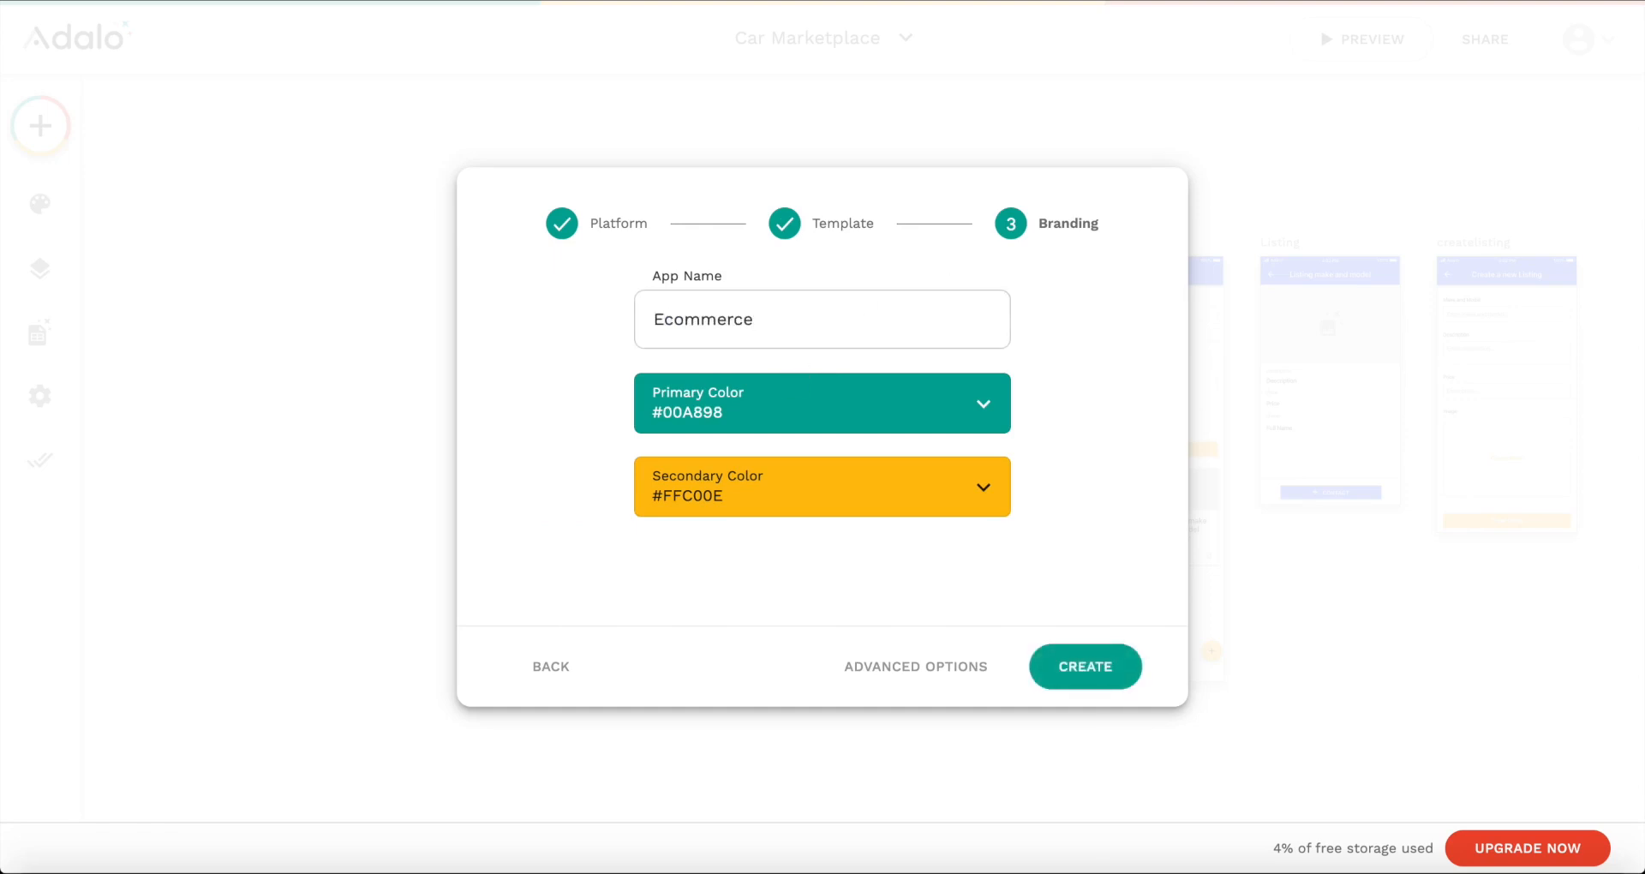
pyautogui.click(763, 430)
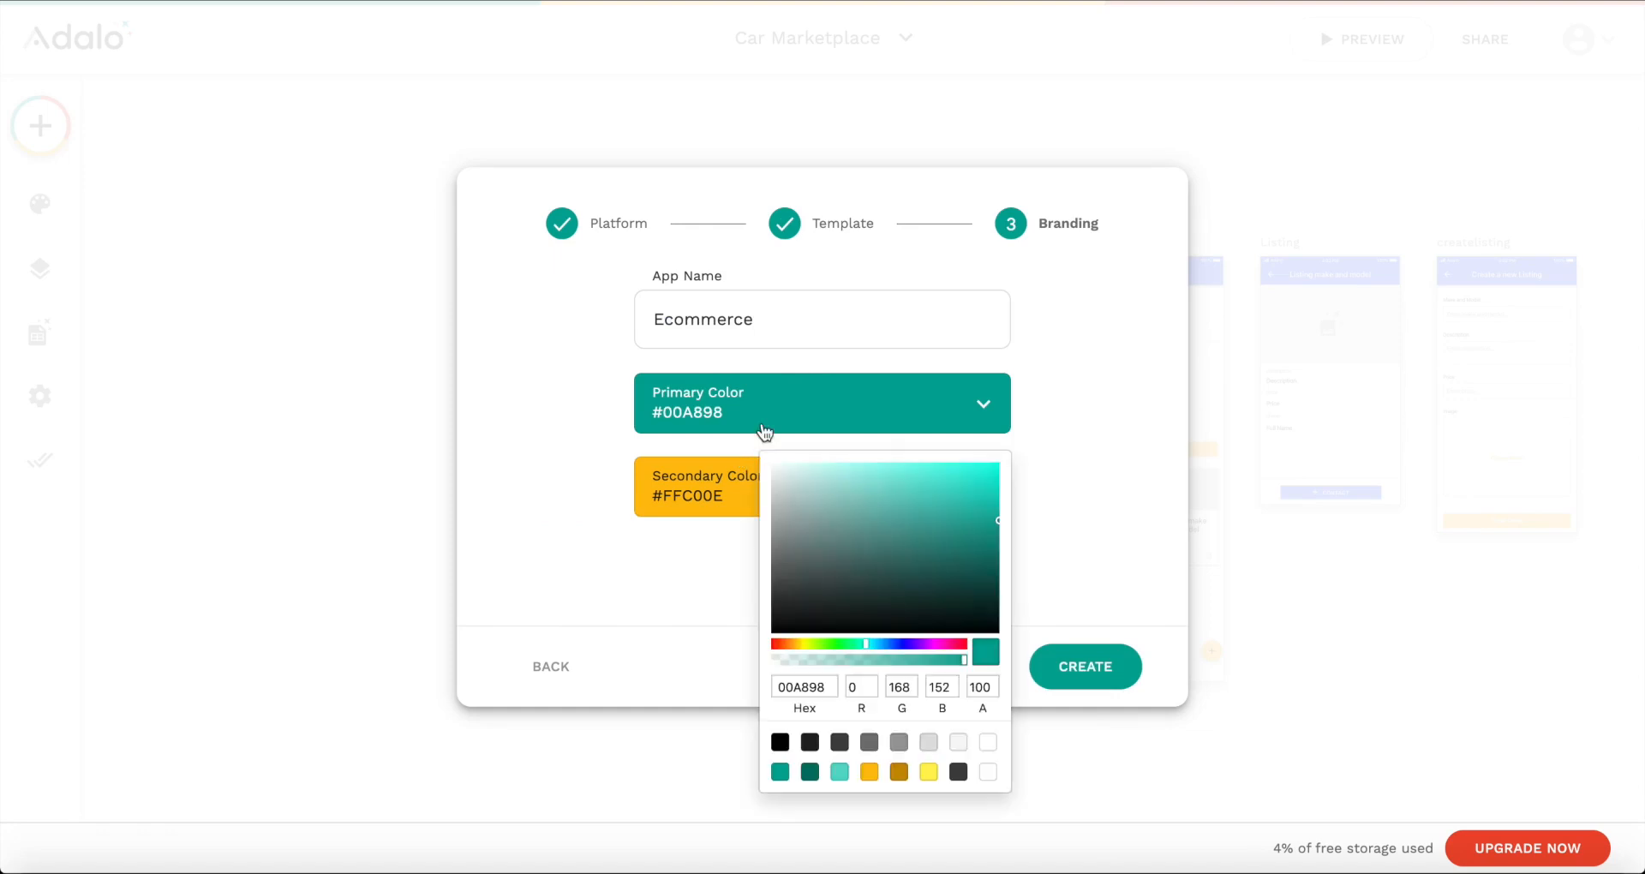
pyautogui.click(865, 645)
pyautogui.moveTo(865, 649); pyautogui.dragTo(863, 648)
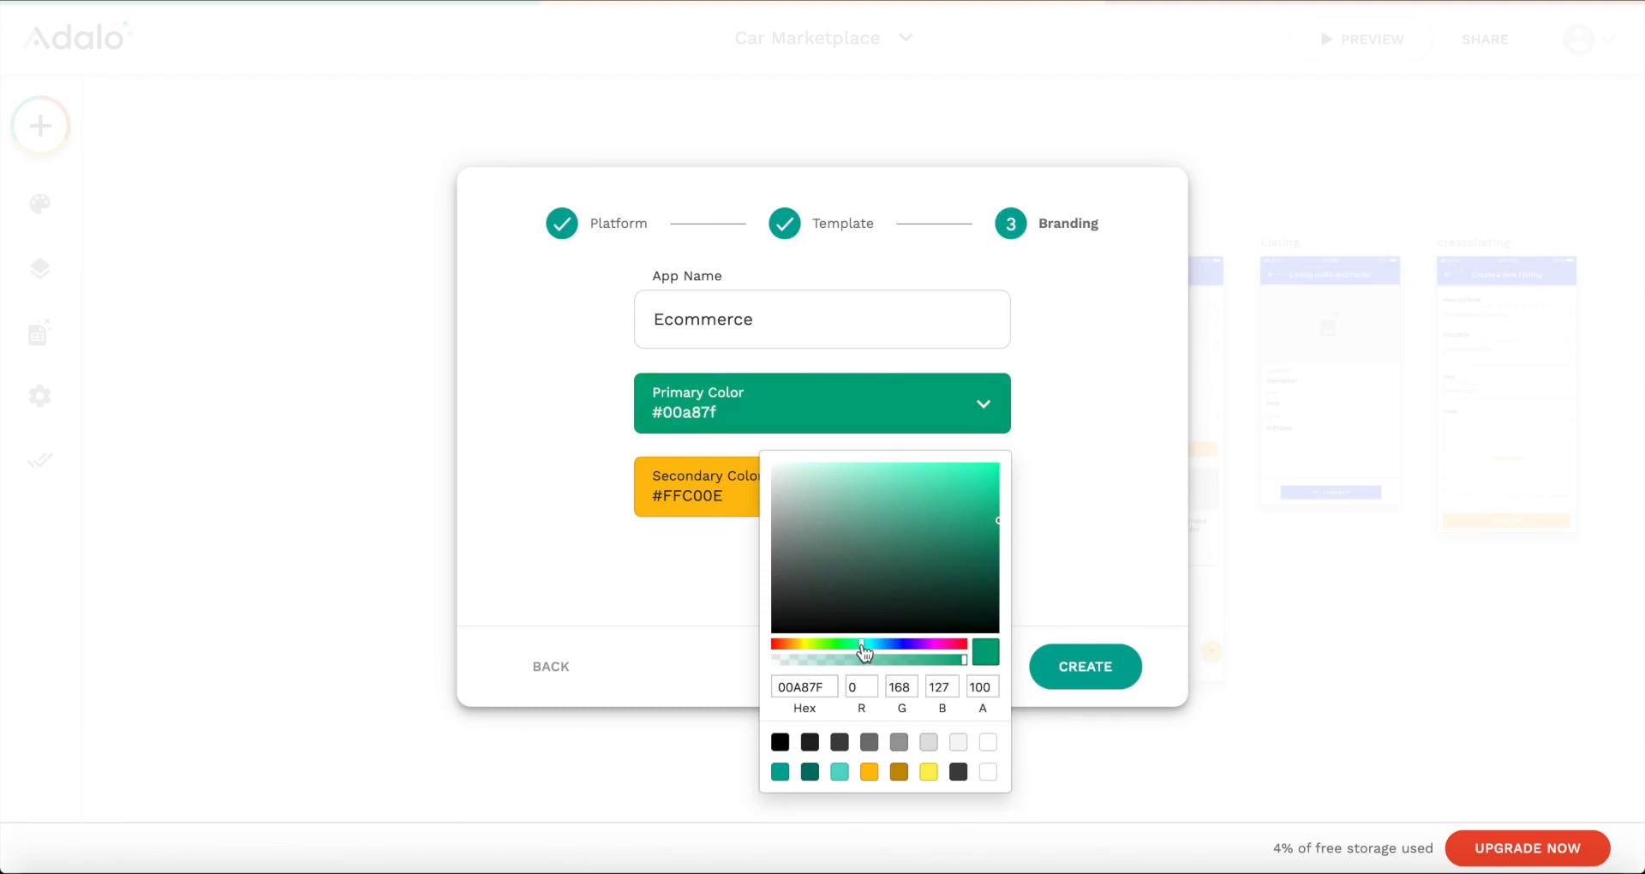
pyautogui.click(1090, 522)
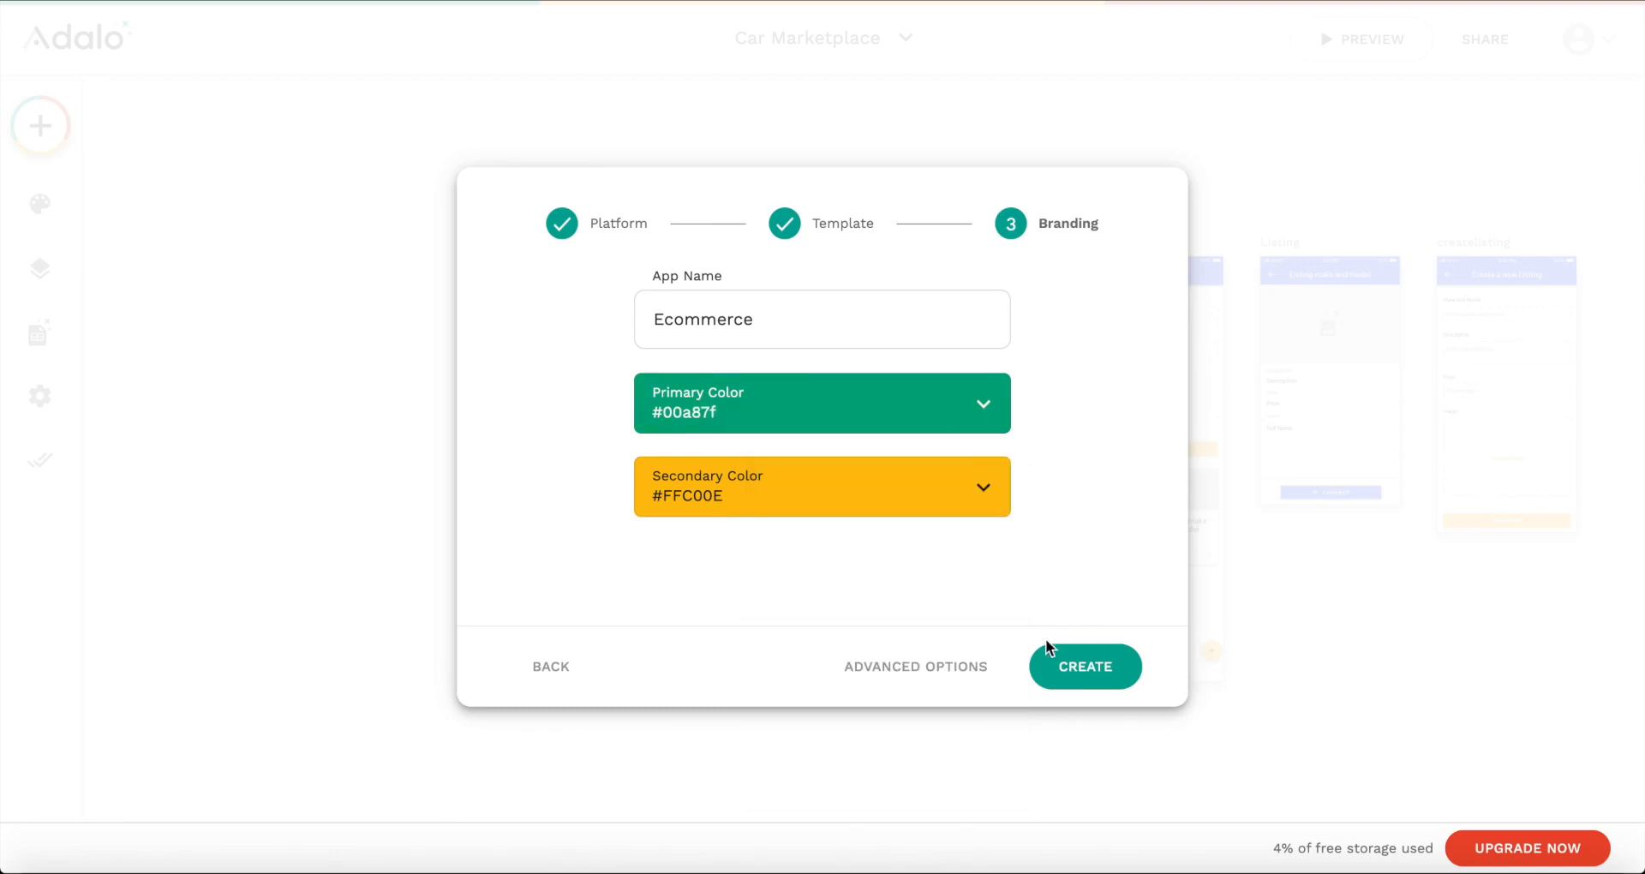
pyautogui.click(1086, 666)
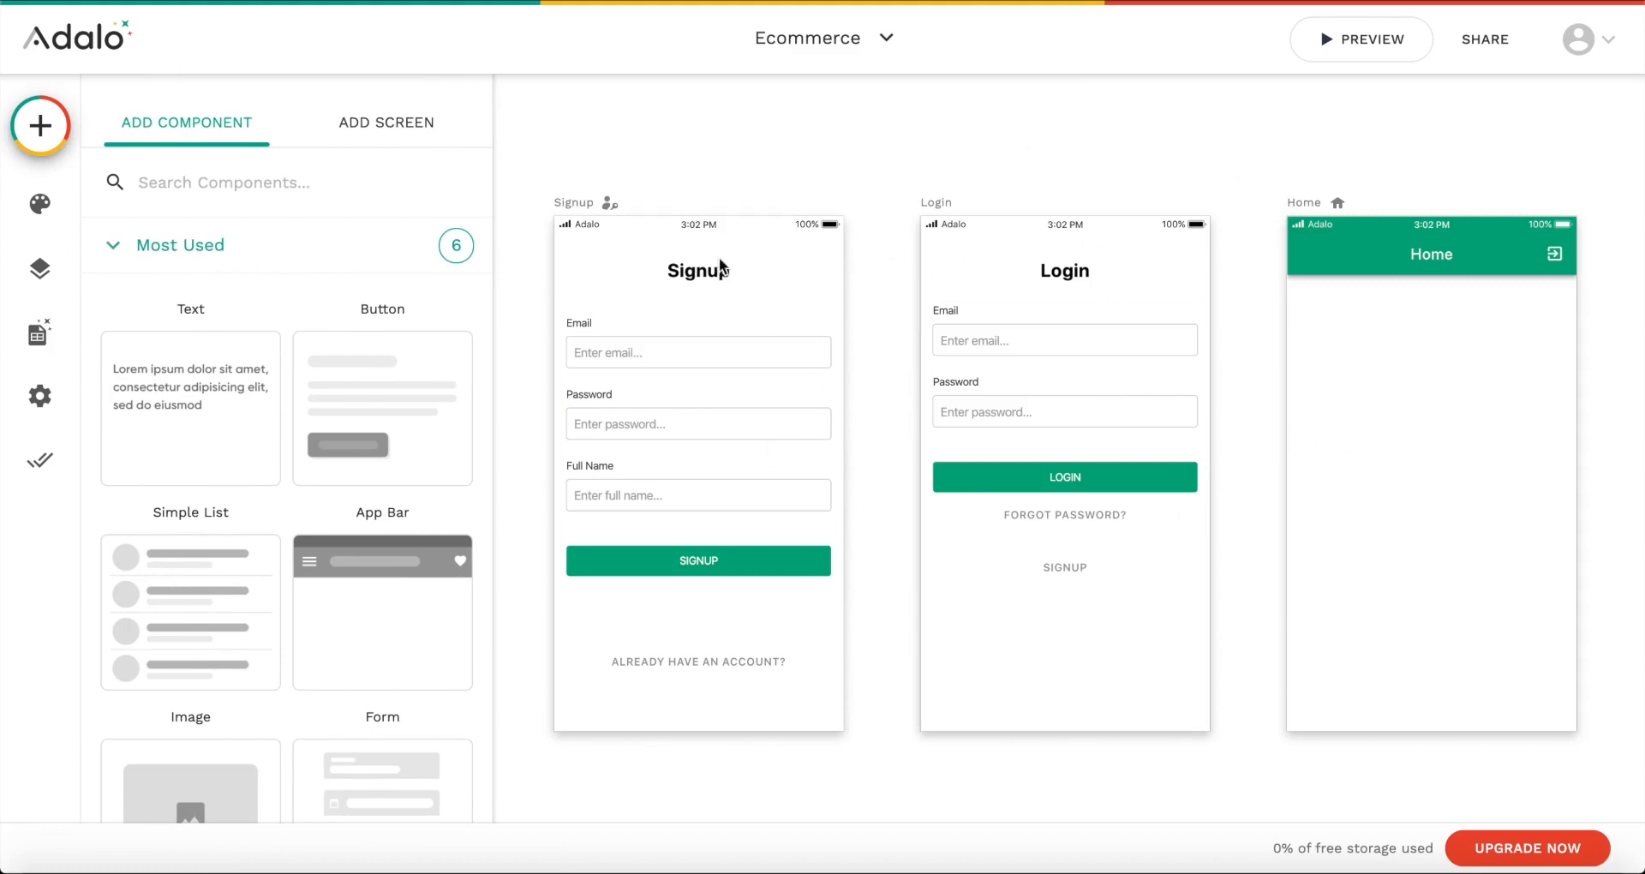
# Step: Browse the Add Screen, Branding, Screens, Database, Settings and Publish panels, then close the side panel
pyautogui.scroll(-1, 283, 191)
pyautogui.scroll(1, 286, 191)
pyautogui.click(386, 152)
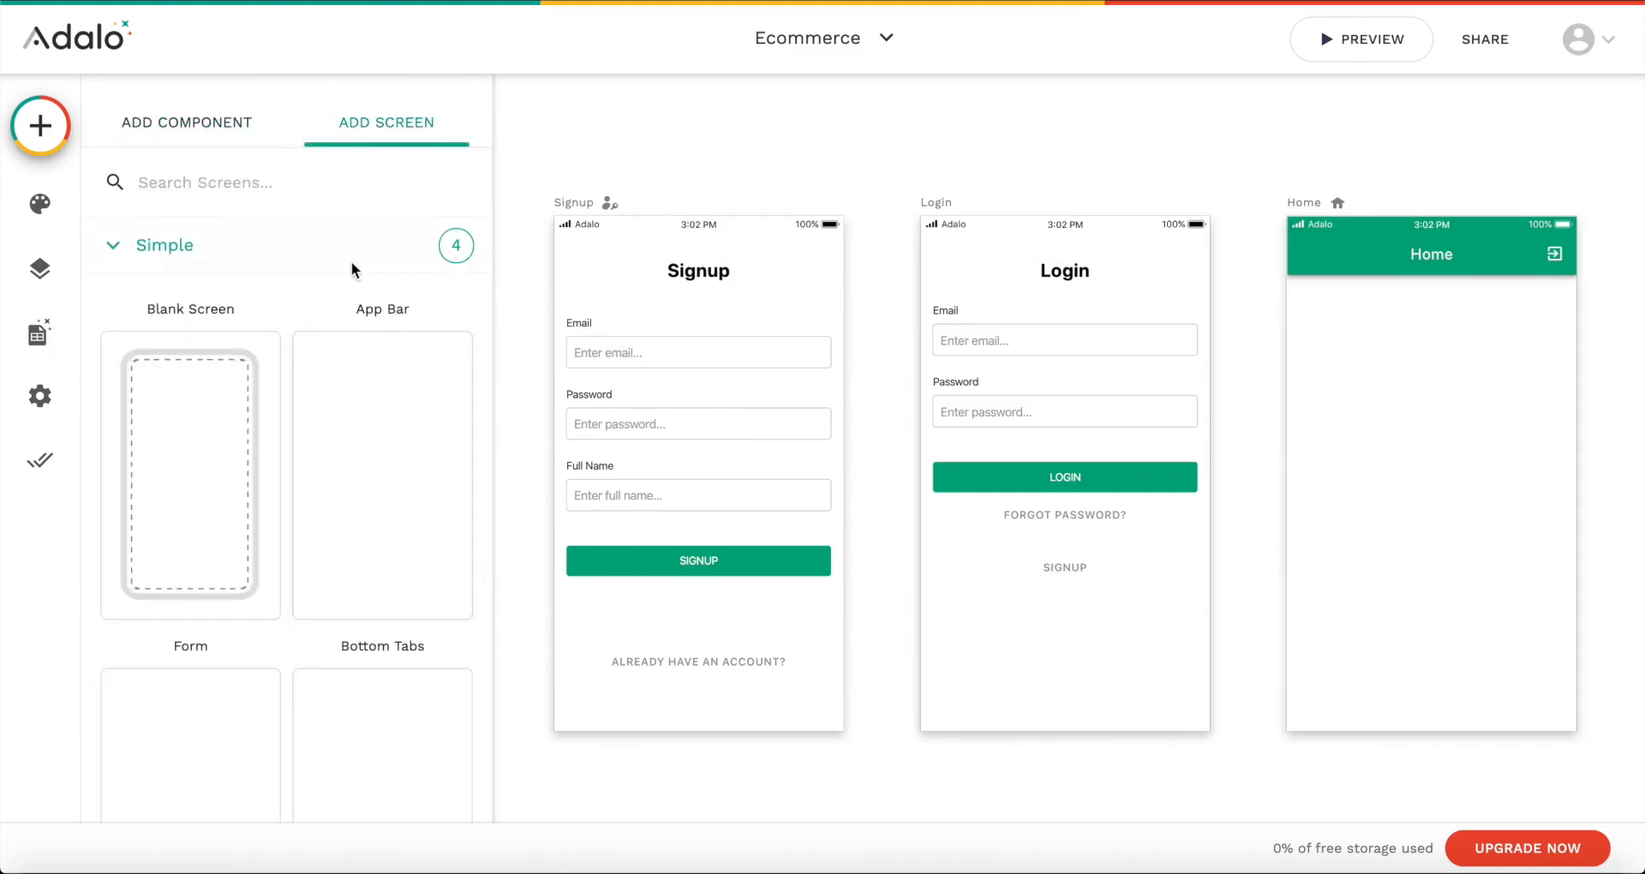
pyautogui.scroll(-2, 349, 309)
pyautogui.click(39, 203)
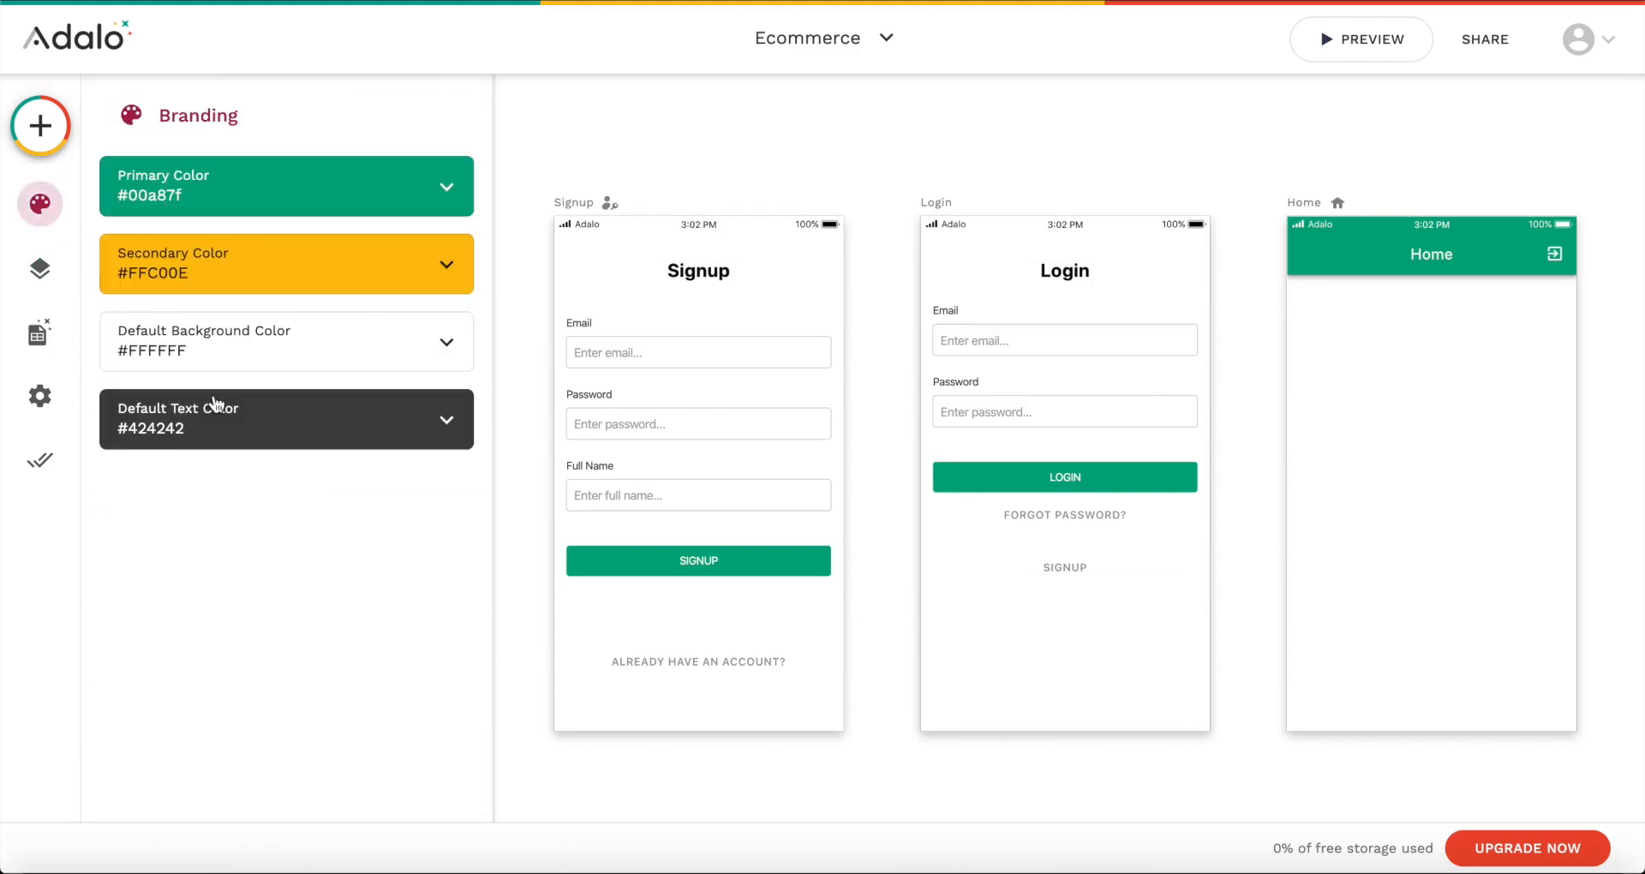
pyautogui.click(39, 268)
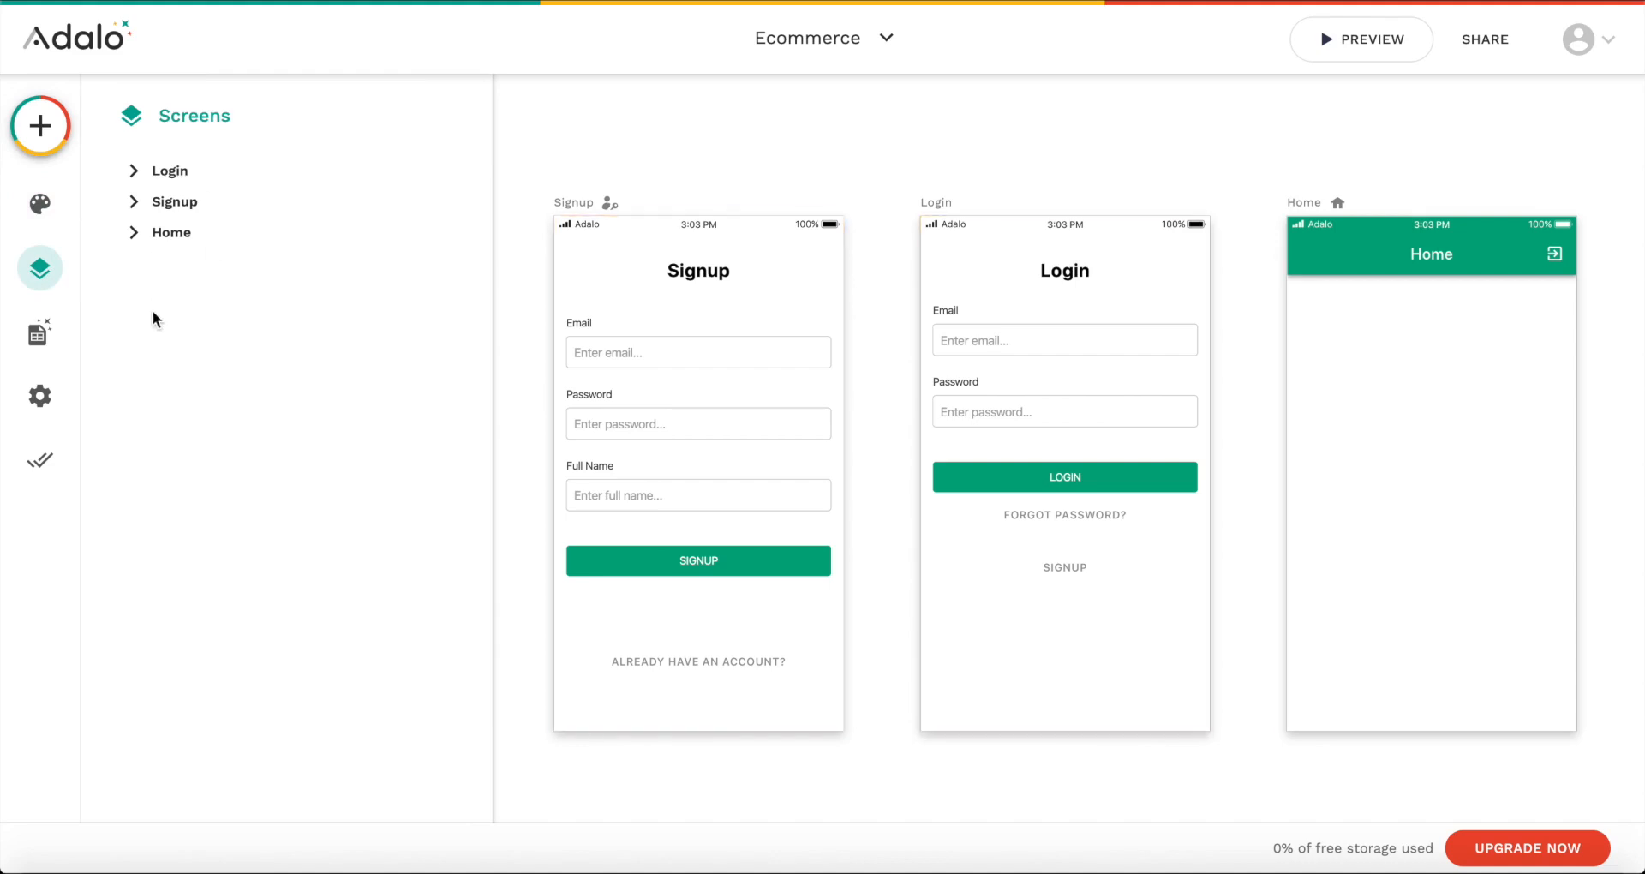
pyautogui.click(39, 335)
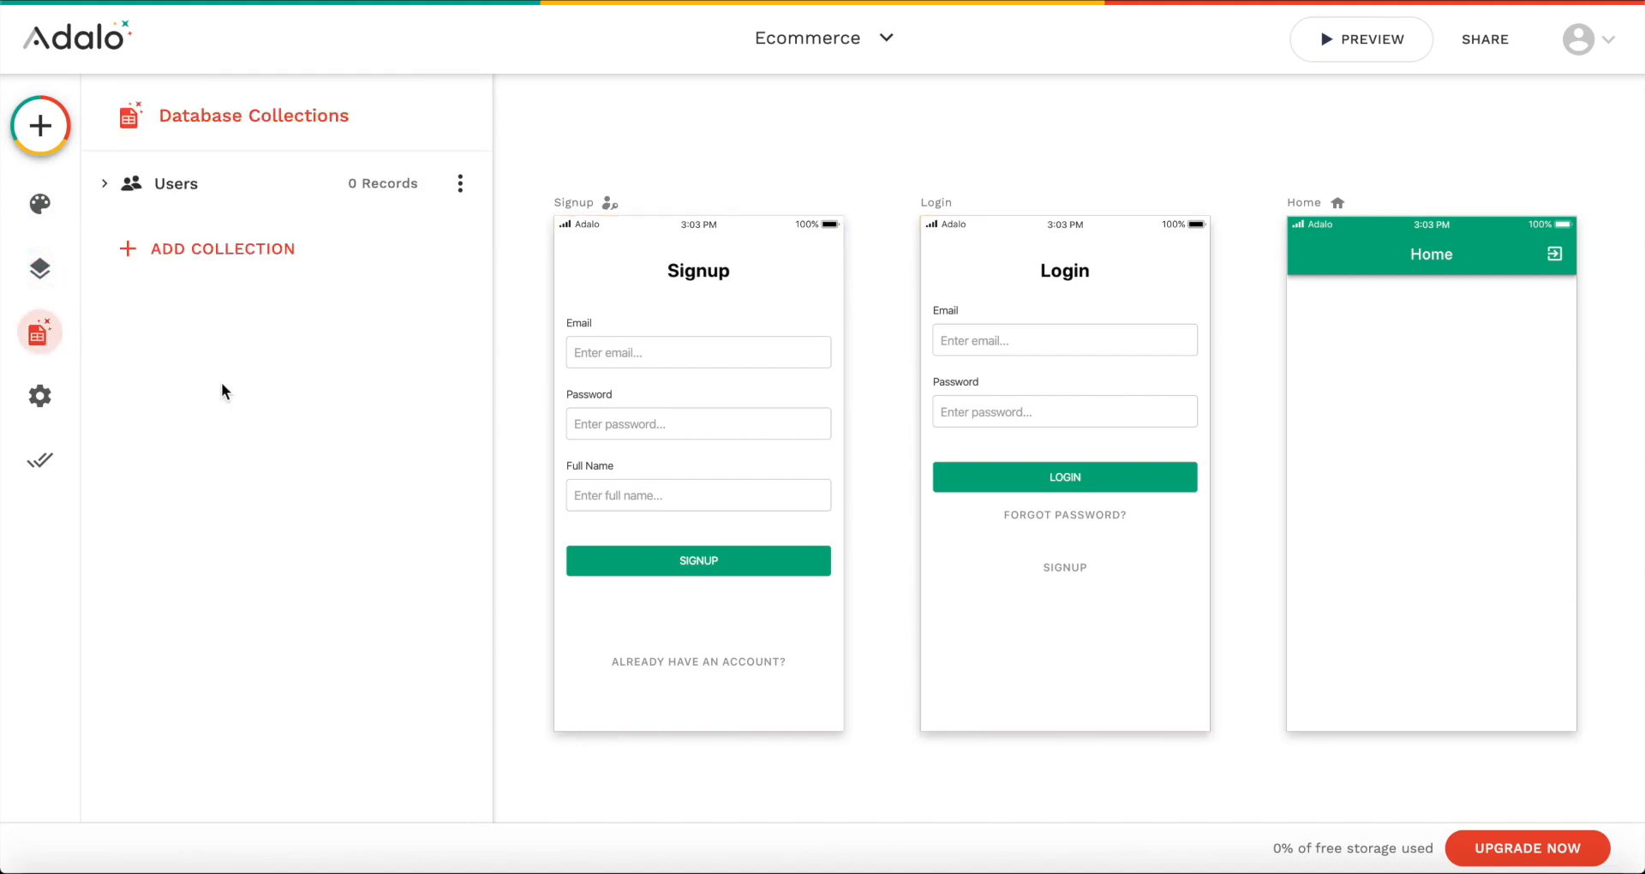
pyautogui.click(39, 396)
pyautogui.click(38, 463)
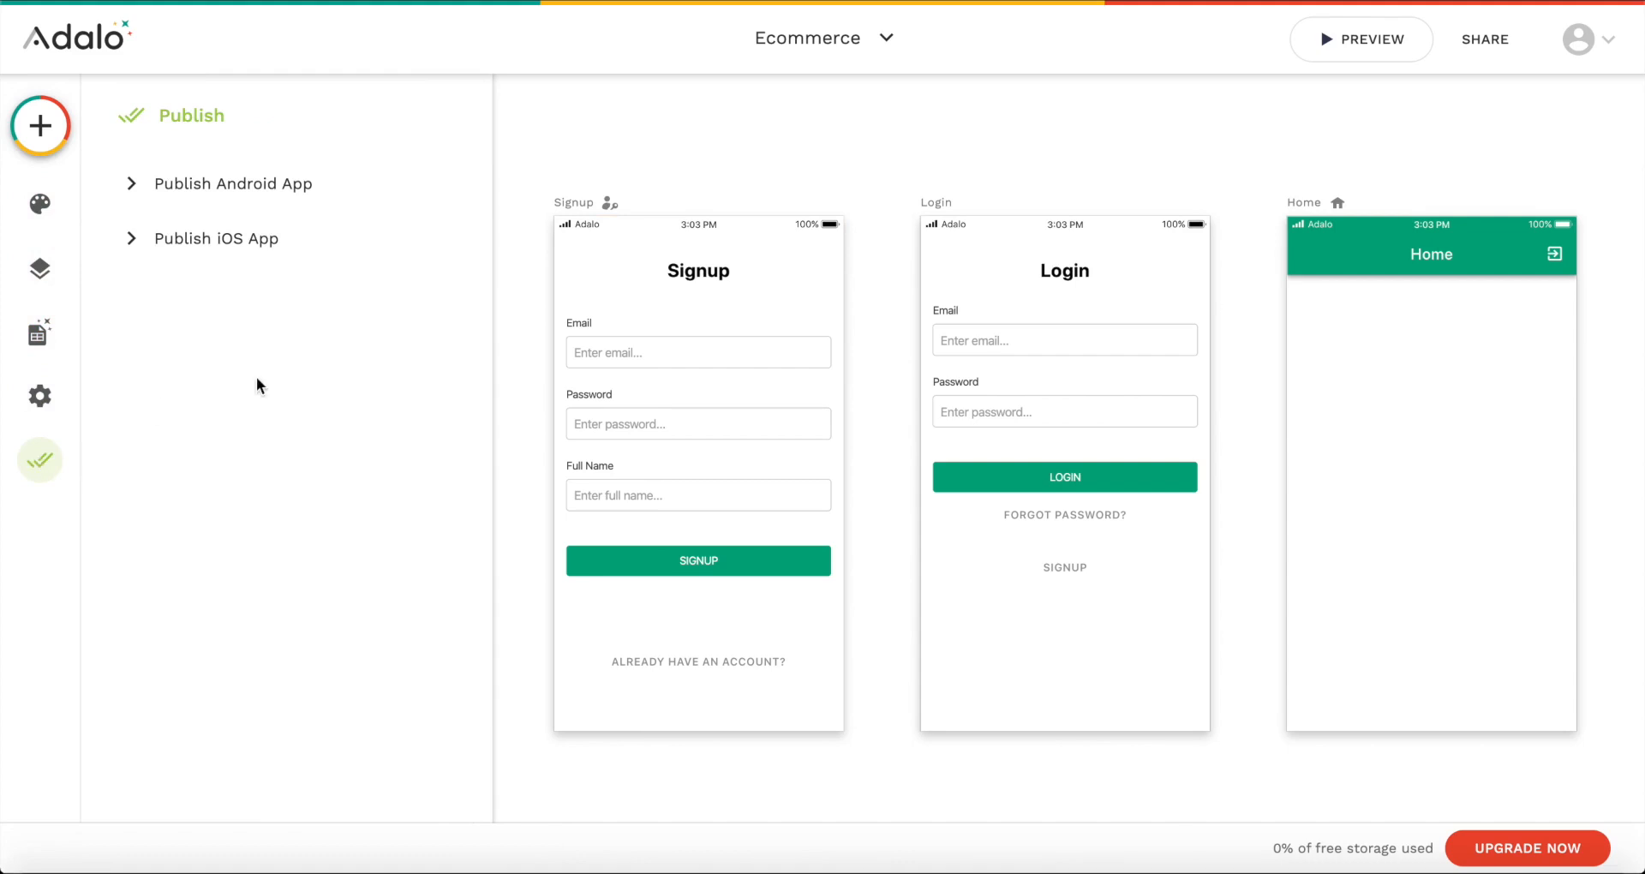
pyautogui.click(800, 157)
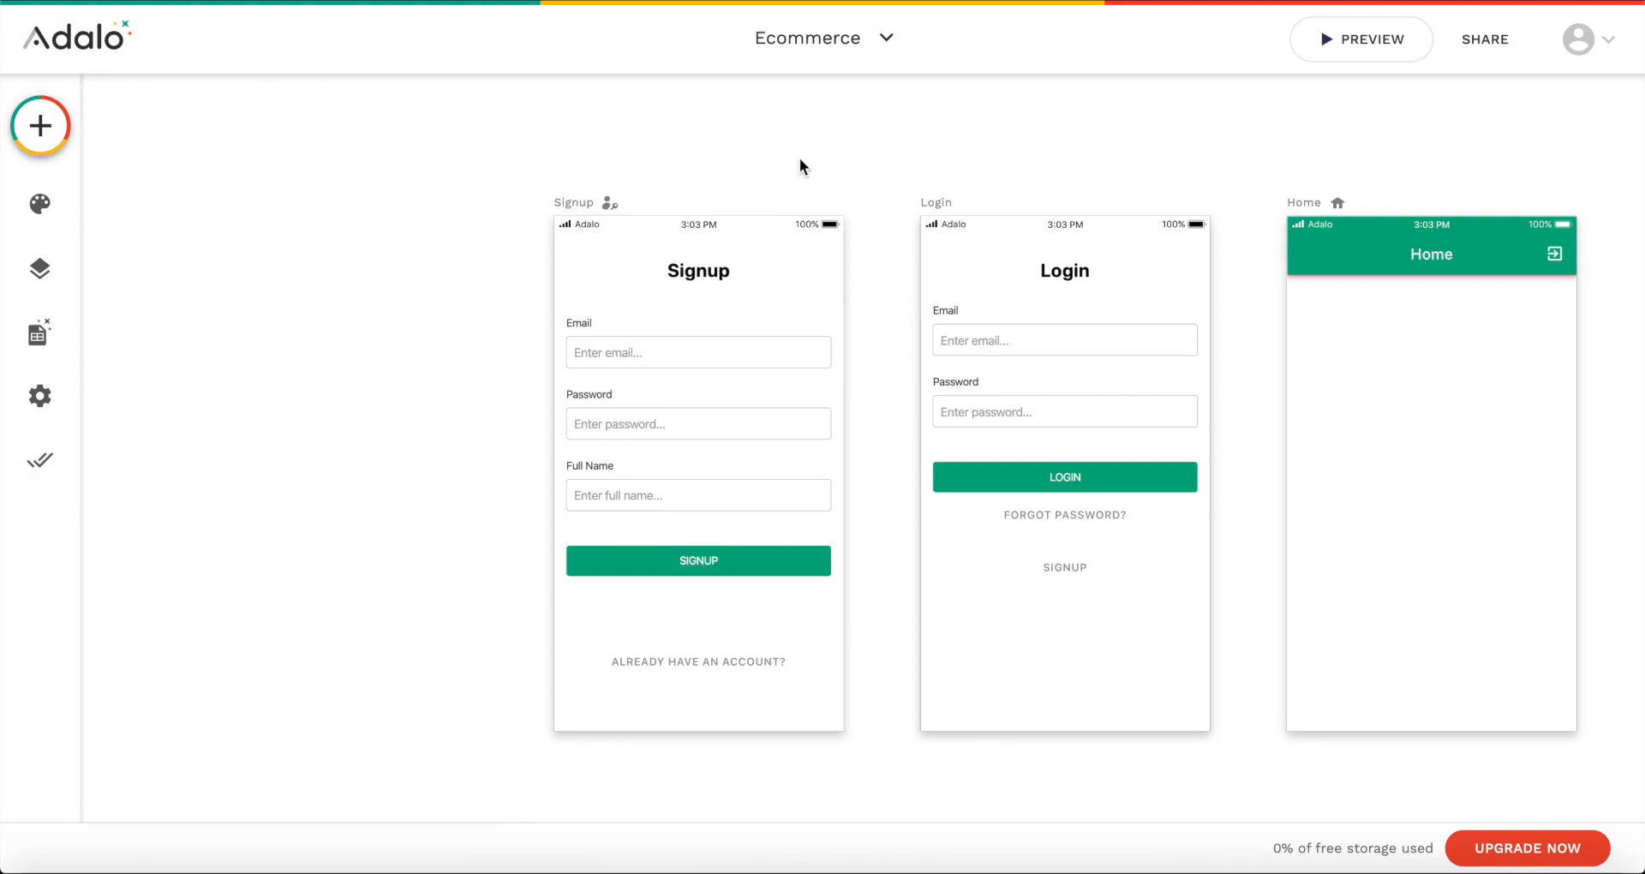
# Step: Expand the Users collection to view Email, Password, Username and Full Name, and begin a new collection
pyautogui.click(65, 339)
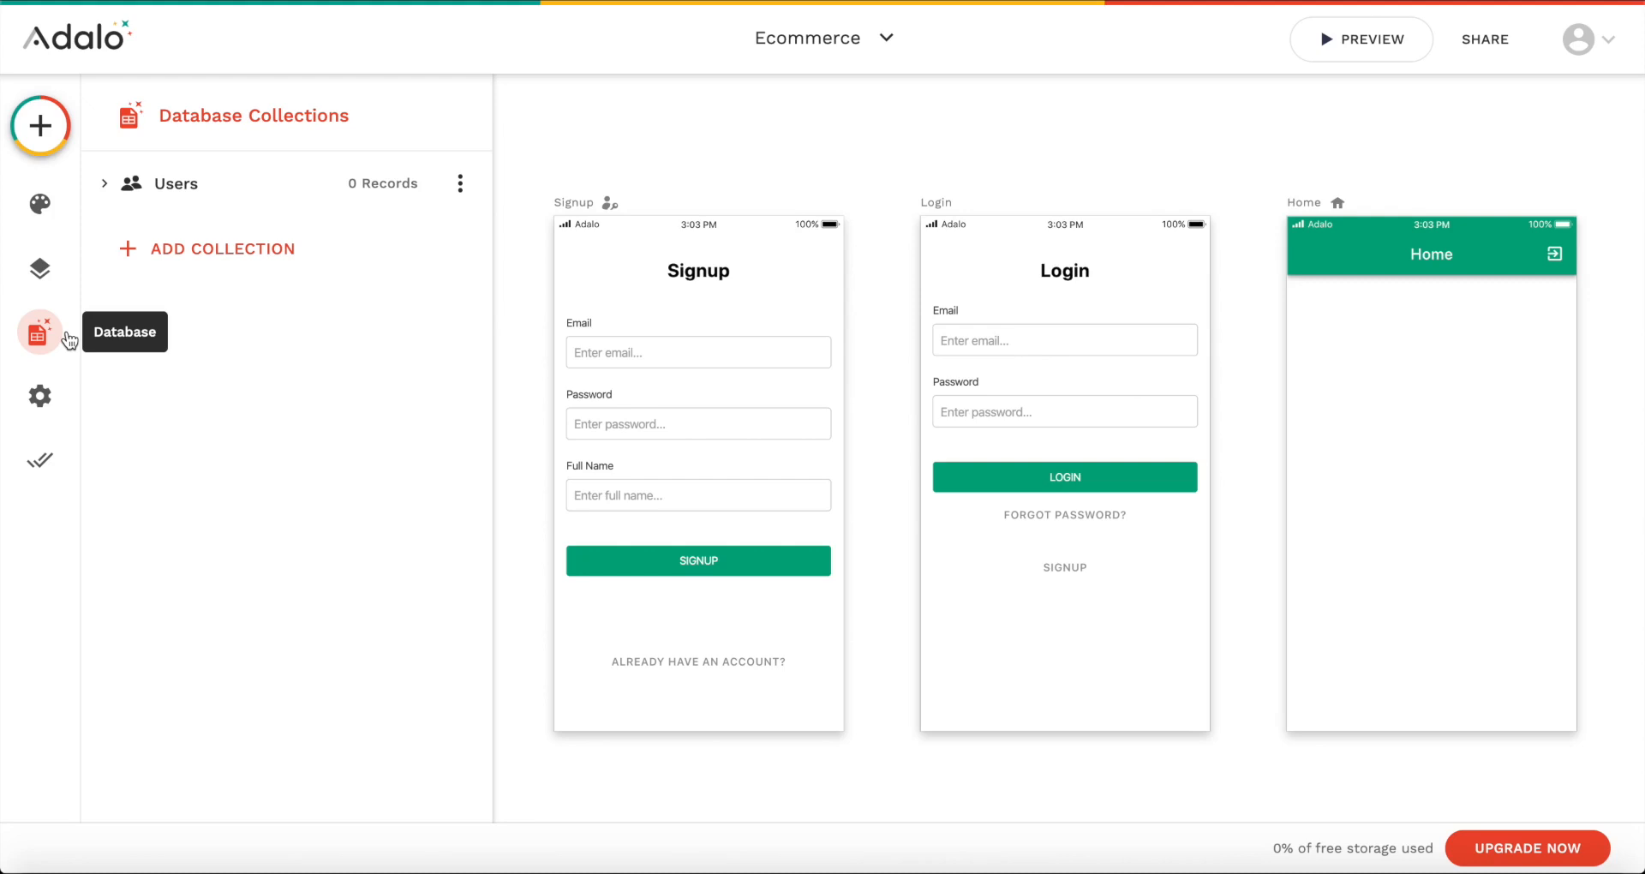
pyautogui.click(194, 184)
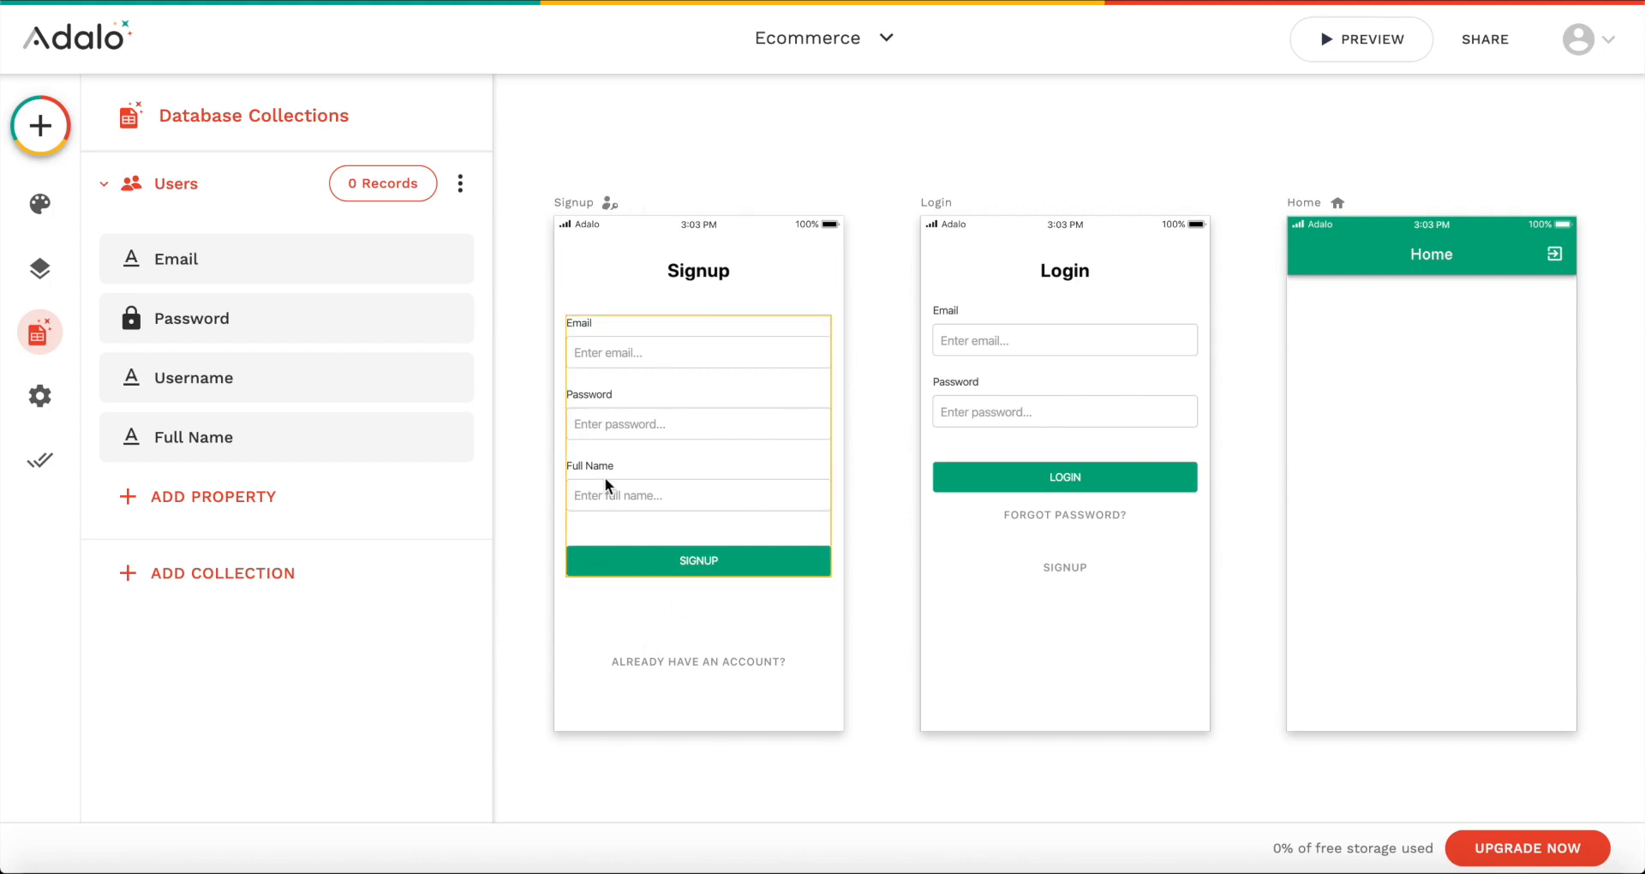
pyautogui.hscroll(3, 1021, 303)
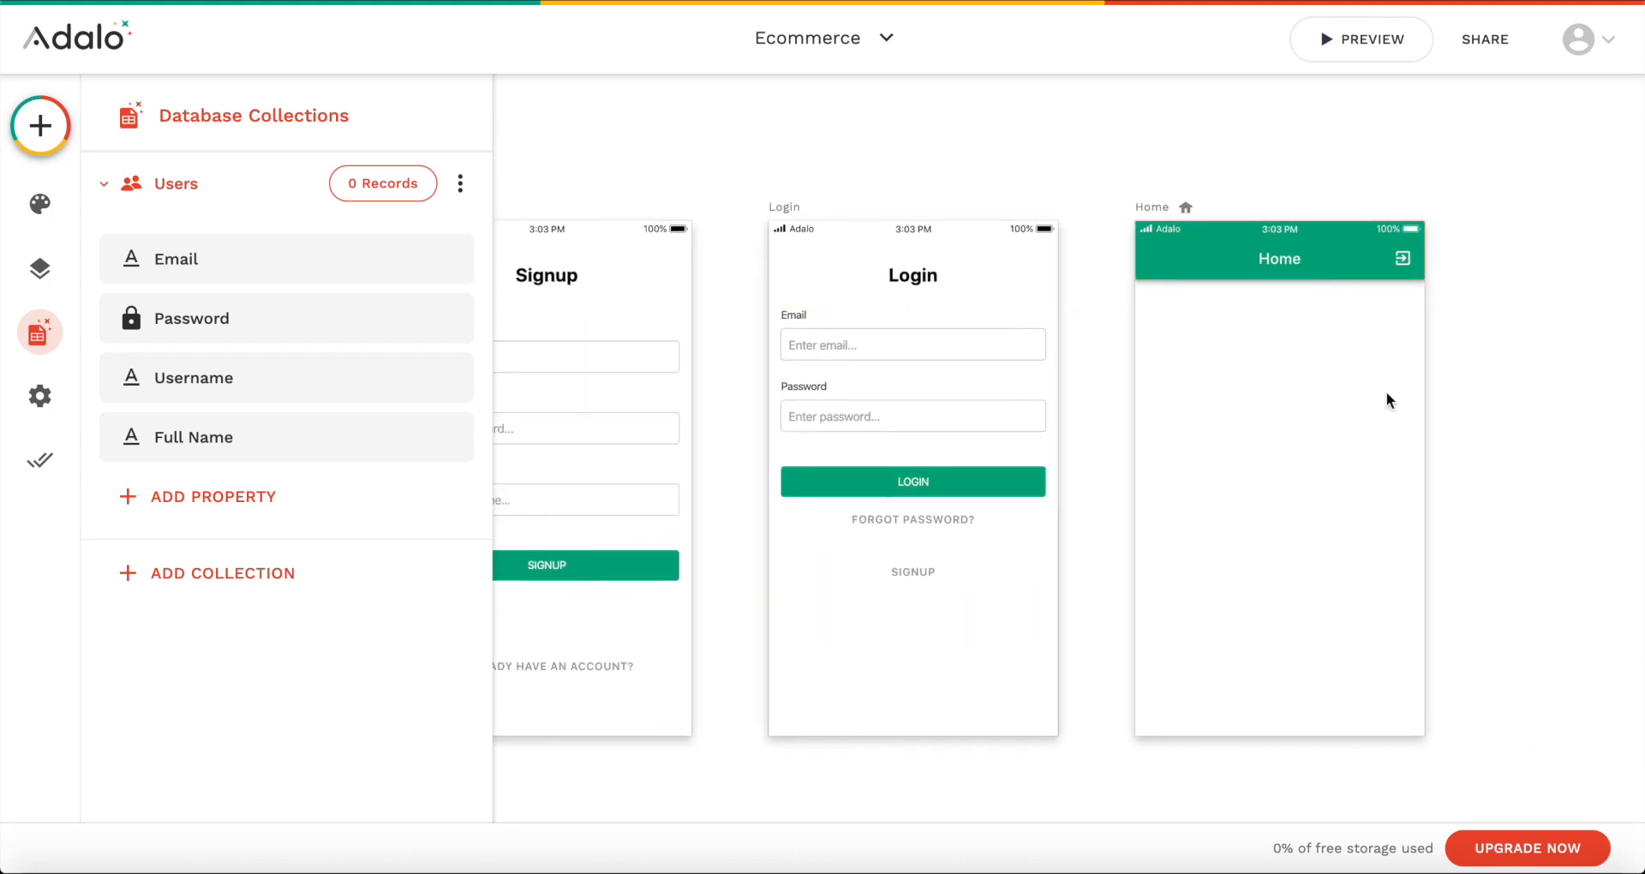
pyautogui.hscroll(-2, 1090, 578)
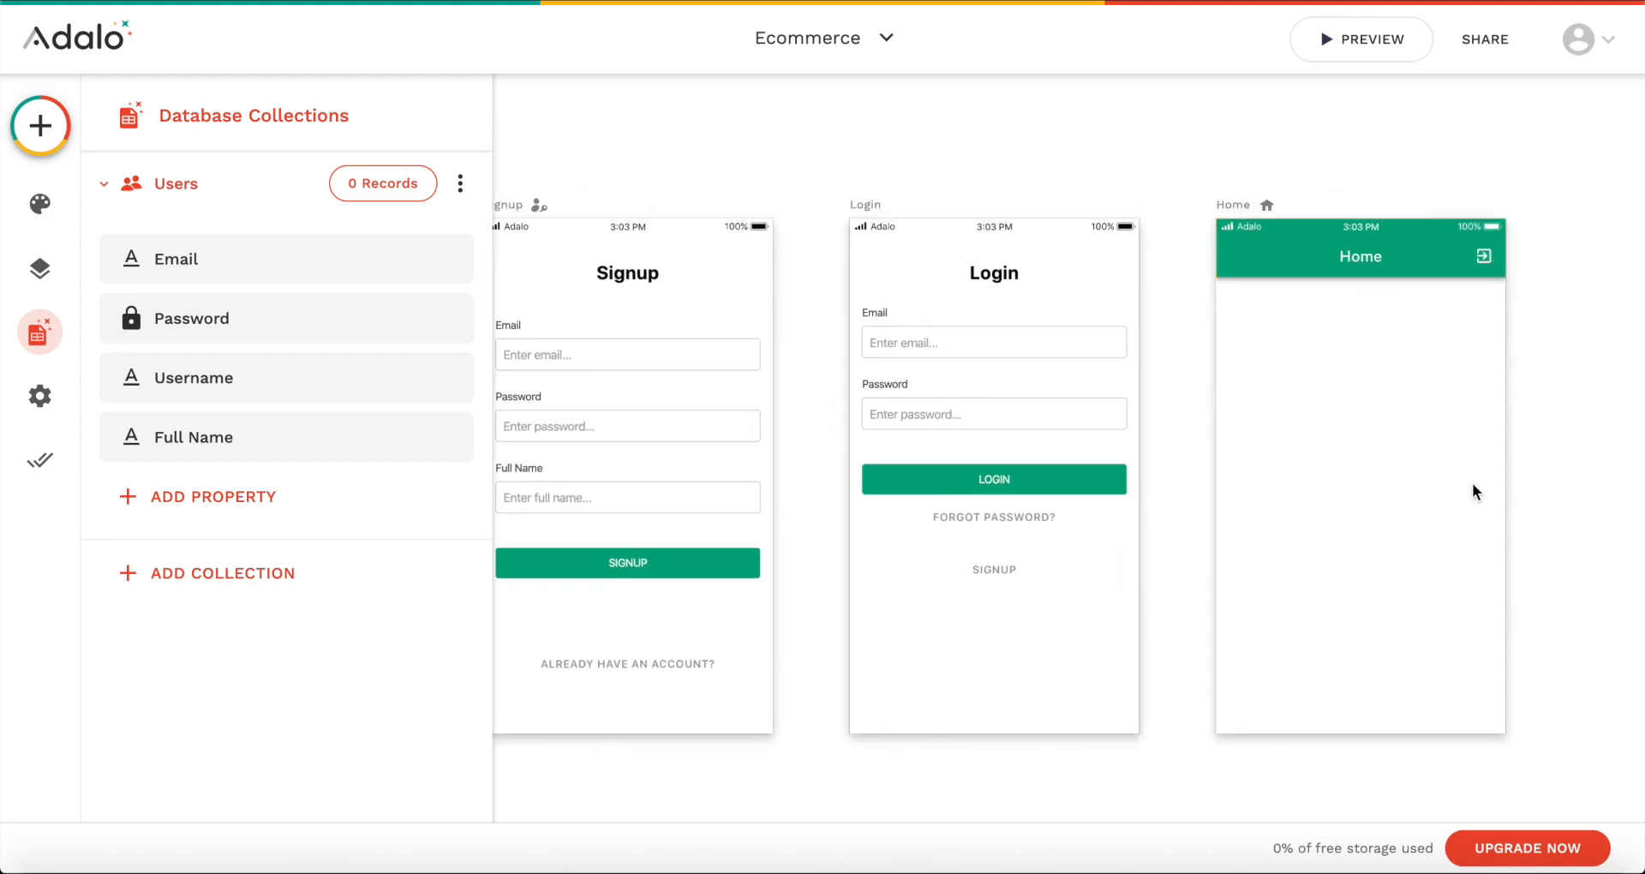
pyautogui.hscroll(-2, 1283, 449)
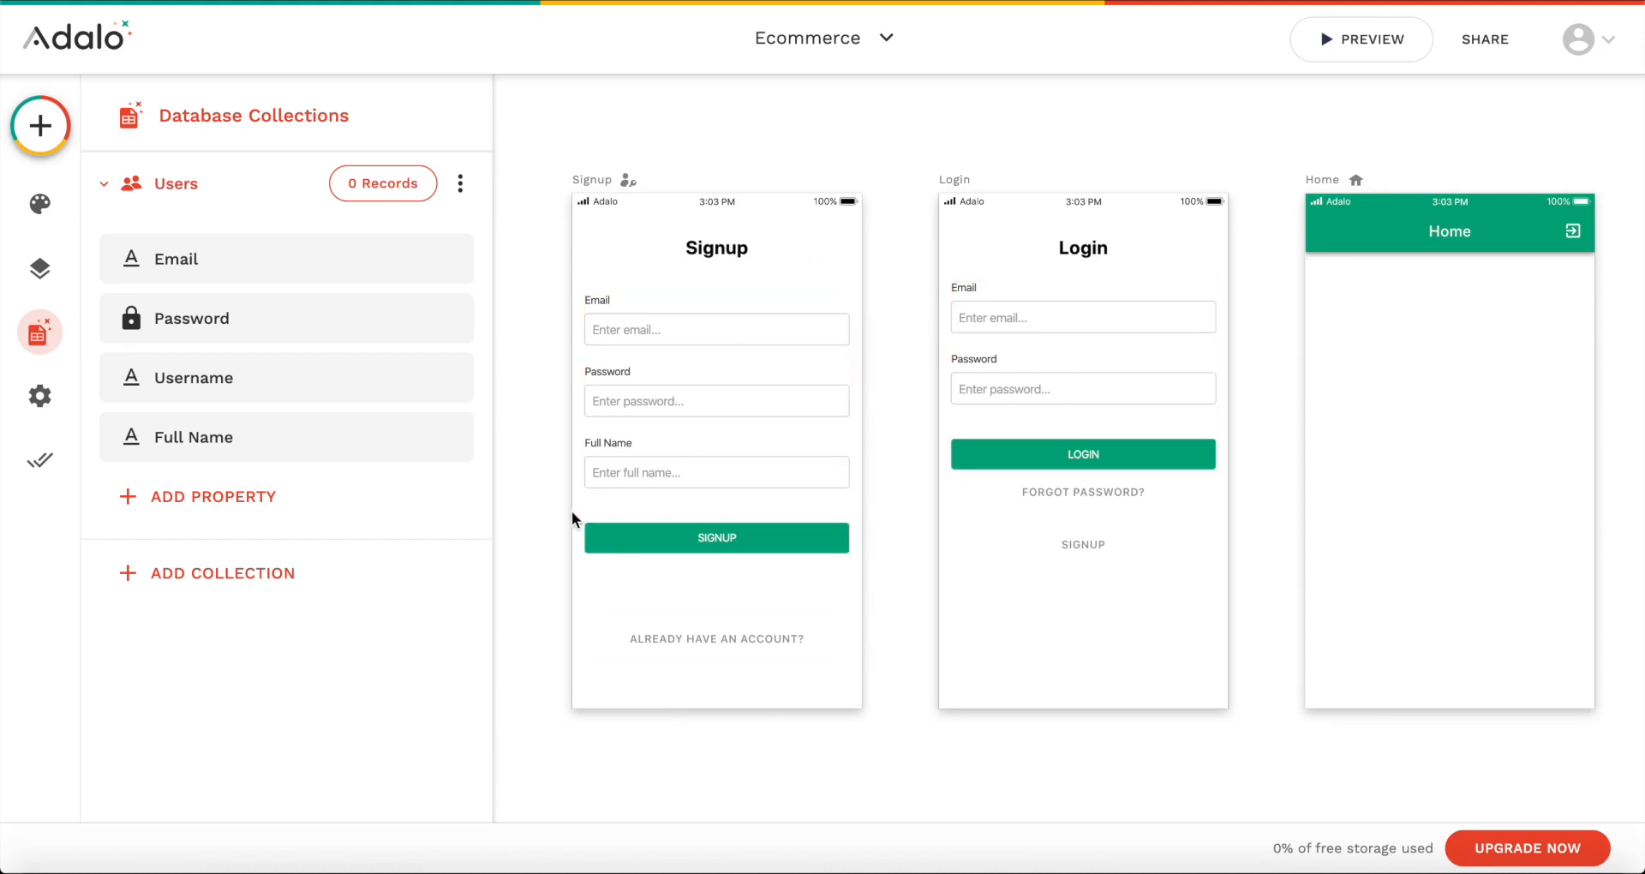
pyautogui.click(239, 589)
# Step: Name the new collection Product and add a Number property called Price
pyautogui.click(273, 278)
pyautogui.write('Product')
pyautogui.press('Return')
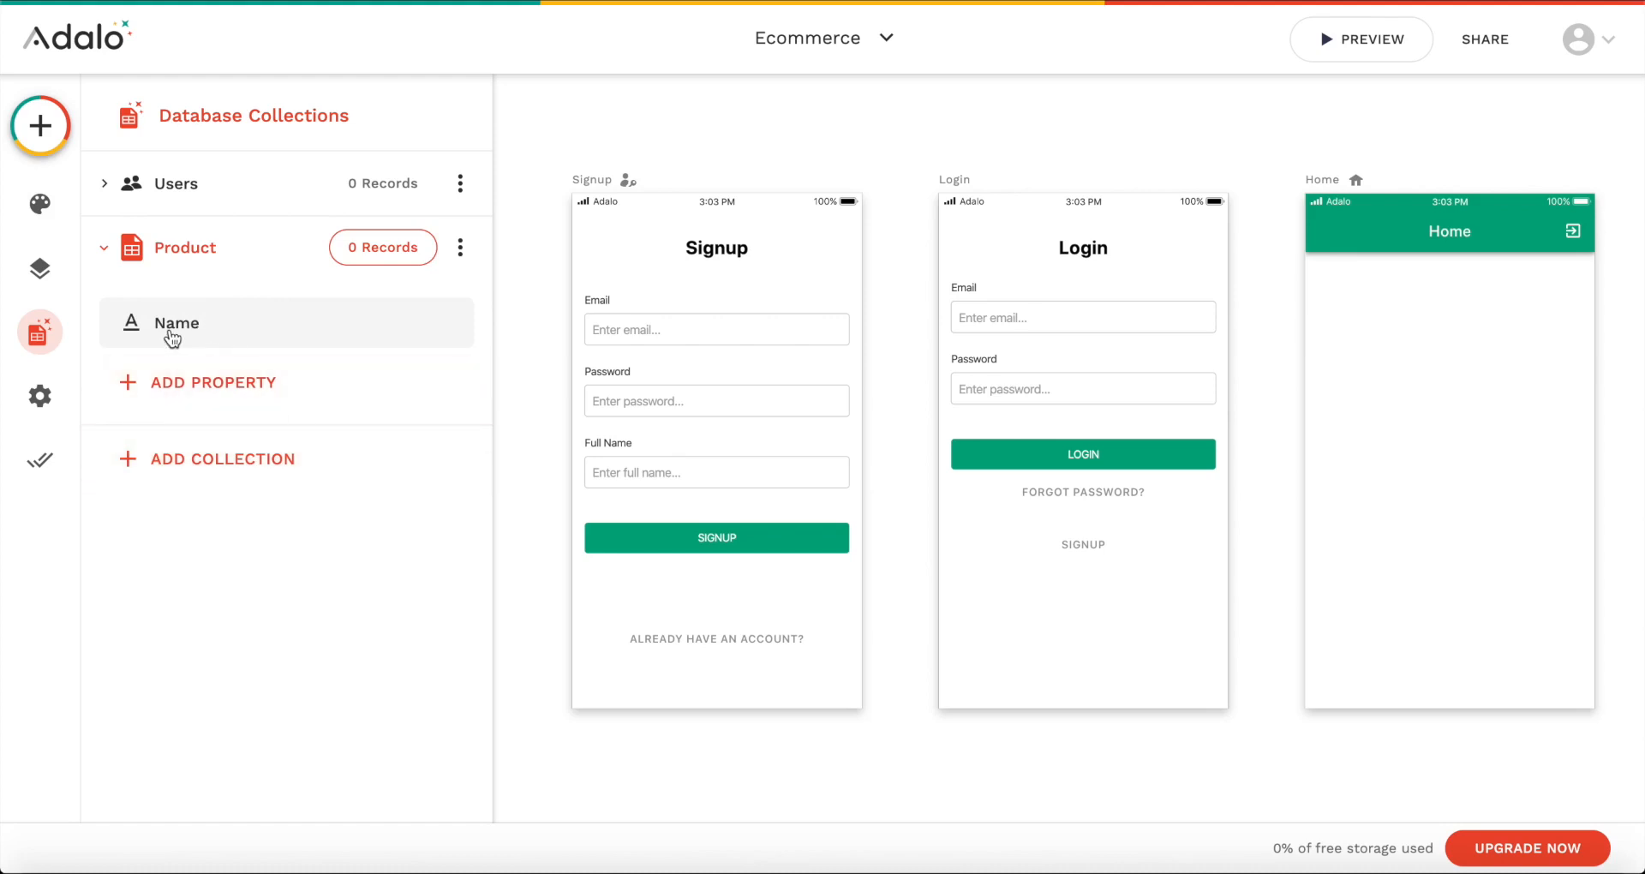
pyautogui.click(223, 382)
pyautogui.click(233, 502)
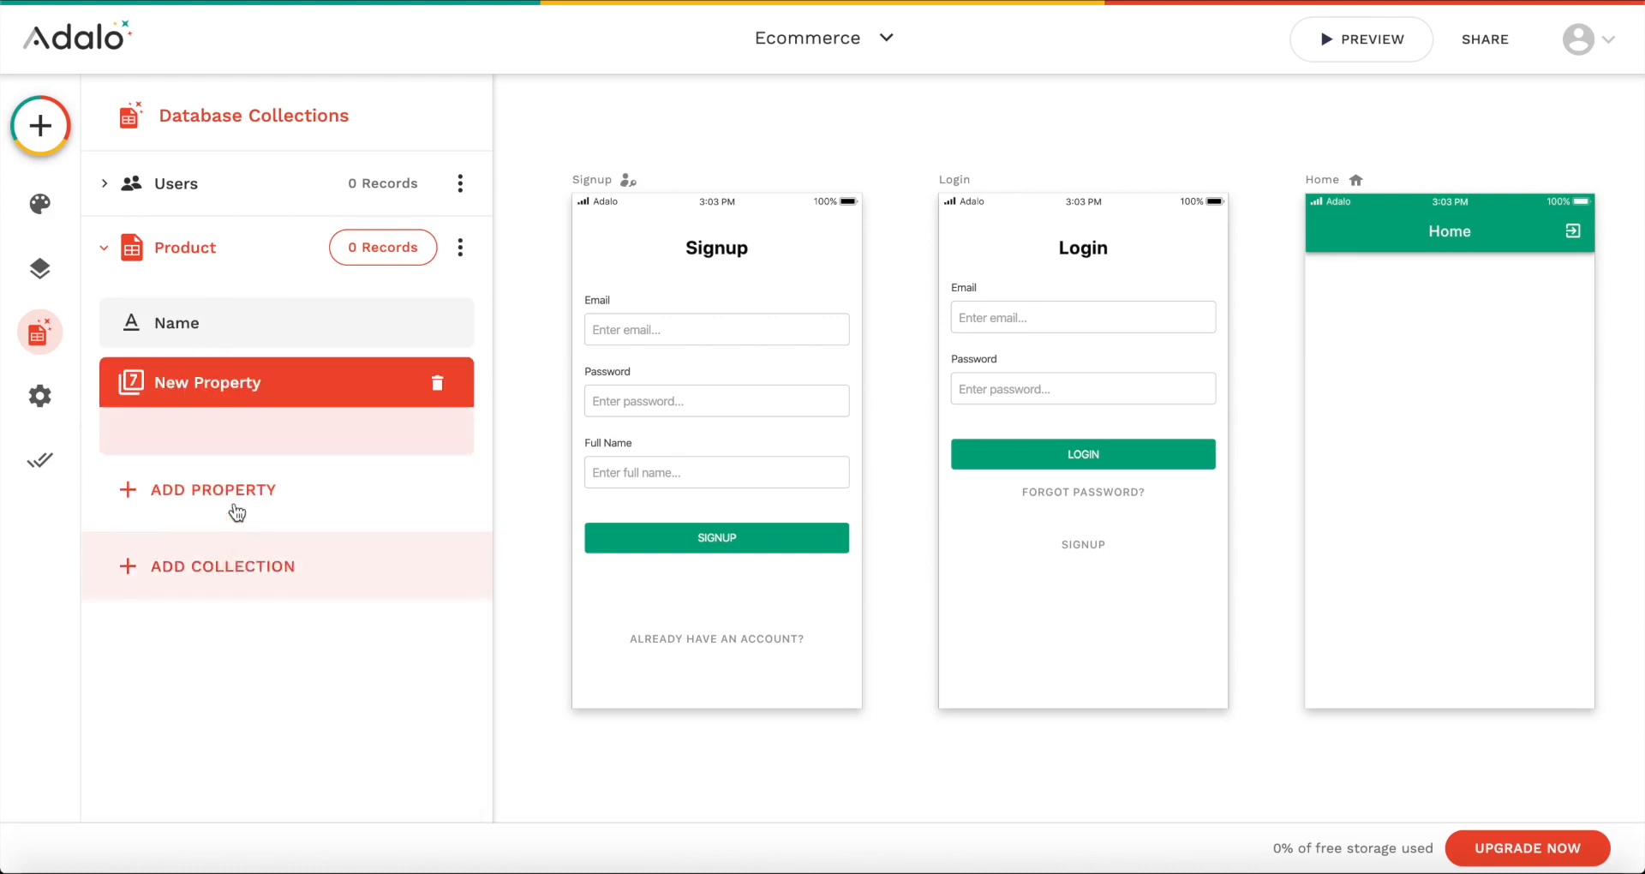
pyautogui.doubleClick(216, 559)
pyautogui.tripleClick(216, 559)
pyautogui.write('Pri')
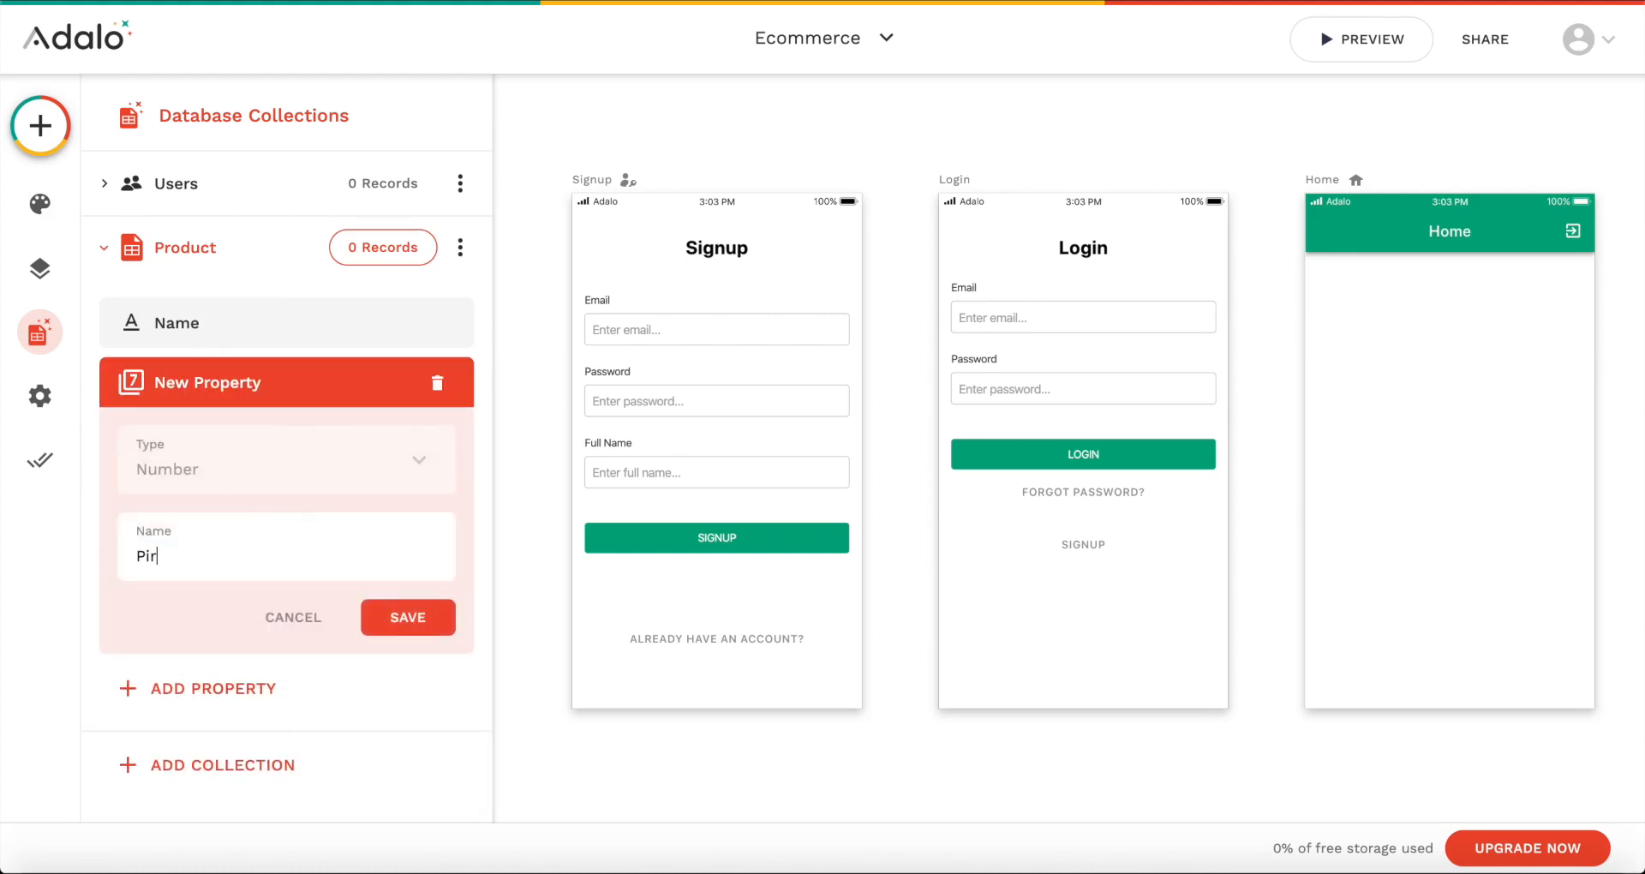
pyautogui.write('ce')
pyautogui.click(408, 619)
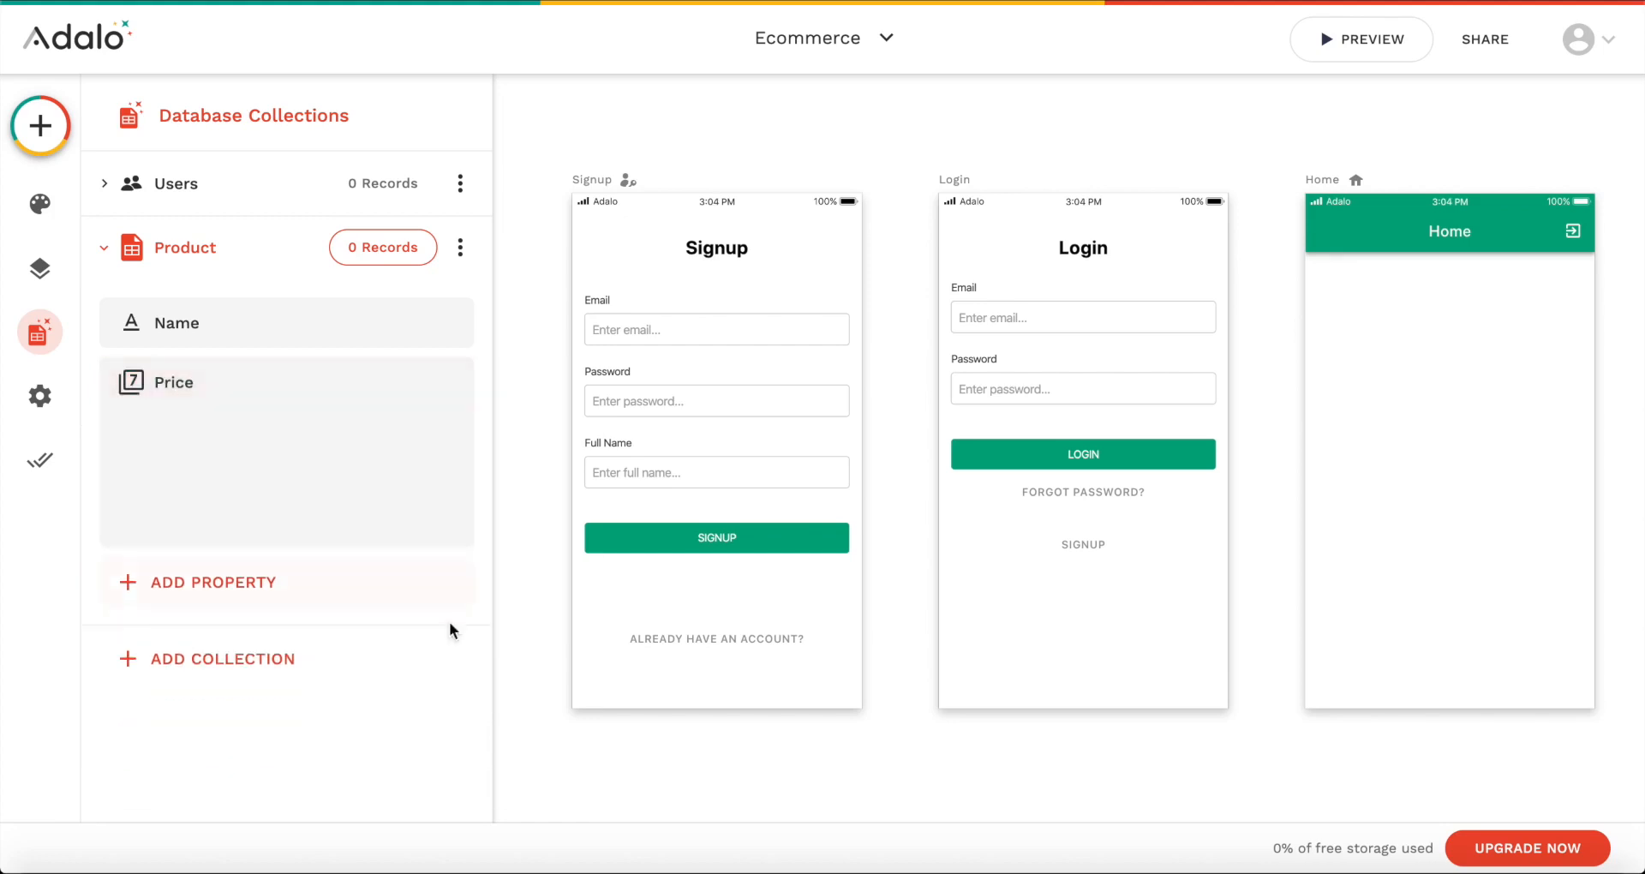
# Step: Add a Text property 'Description' and an Image property 'Image' to Product
pyautogui.click(267, 441)
pyautogui.click(264, 60)
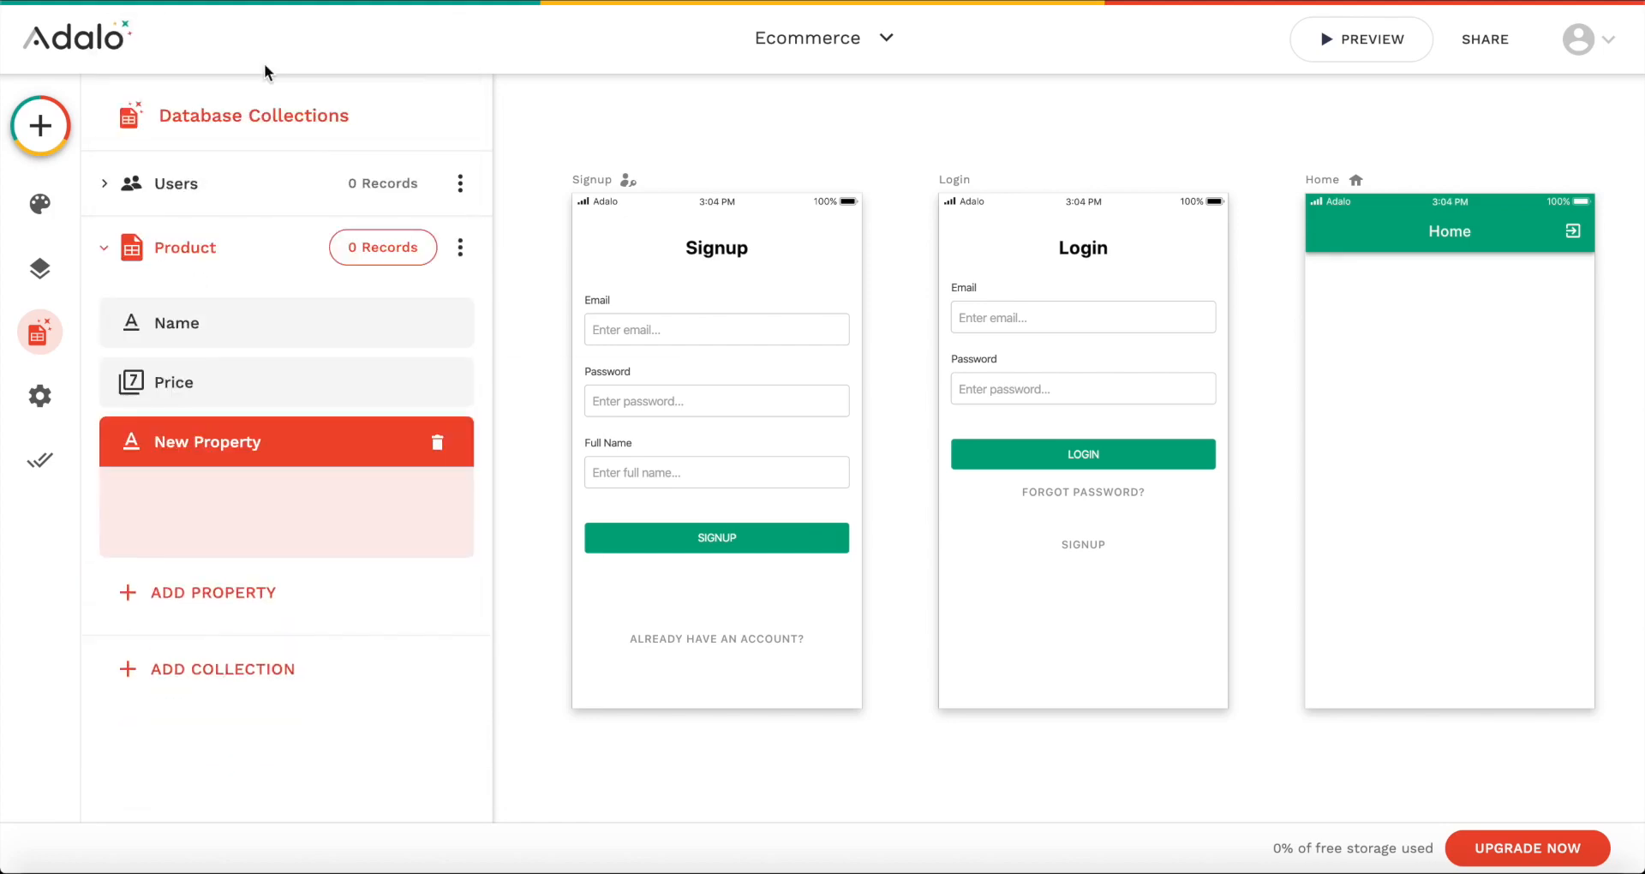
pyautogui.tripleClick(203, 615)
pyautogui.write('Description')
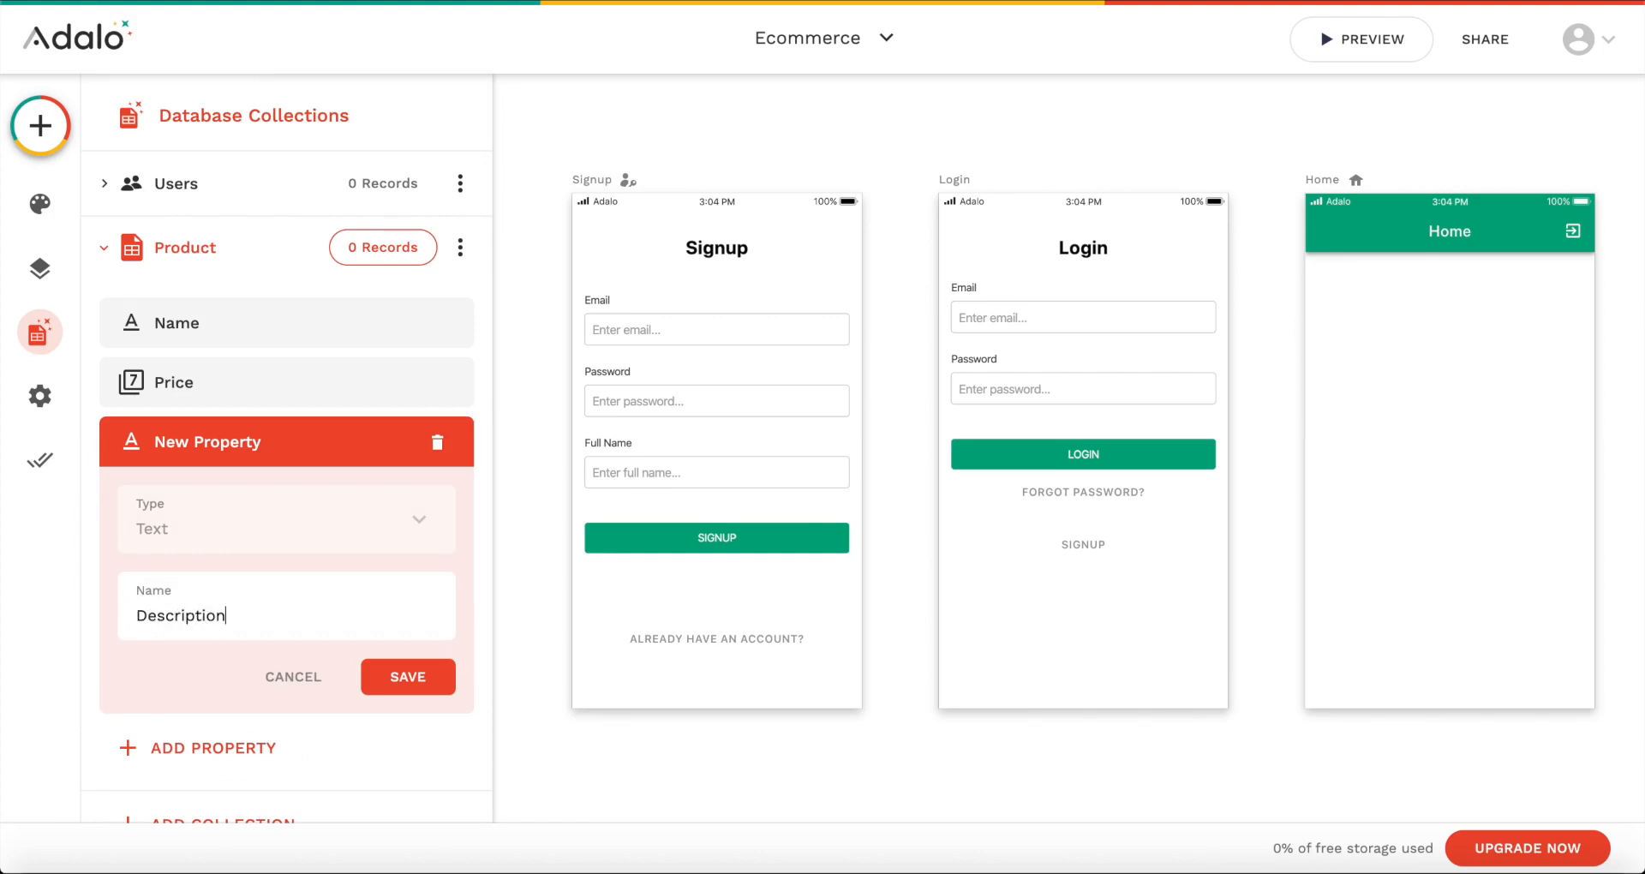
pyautogui.click(383, 679)
pyautogui.click(249, 505)
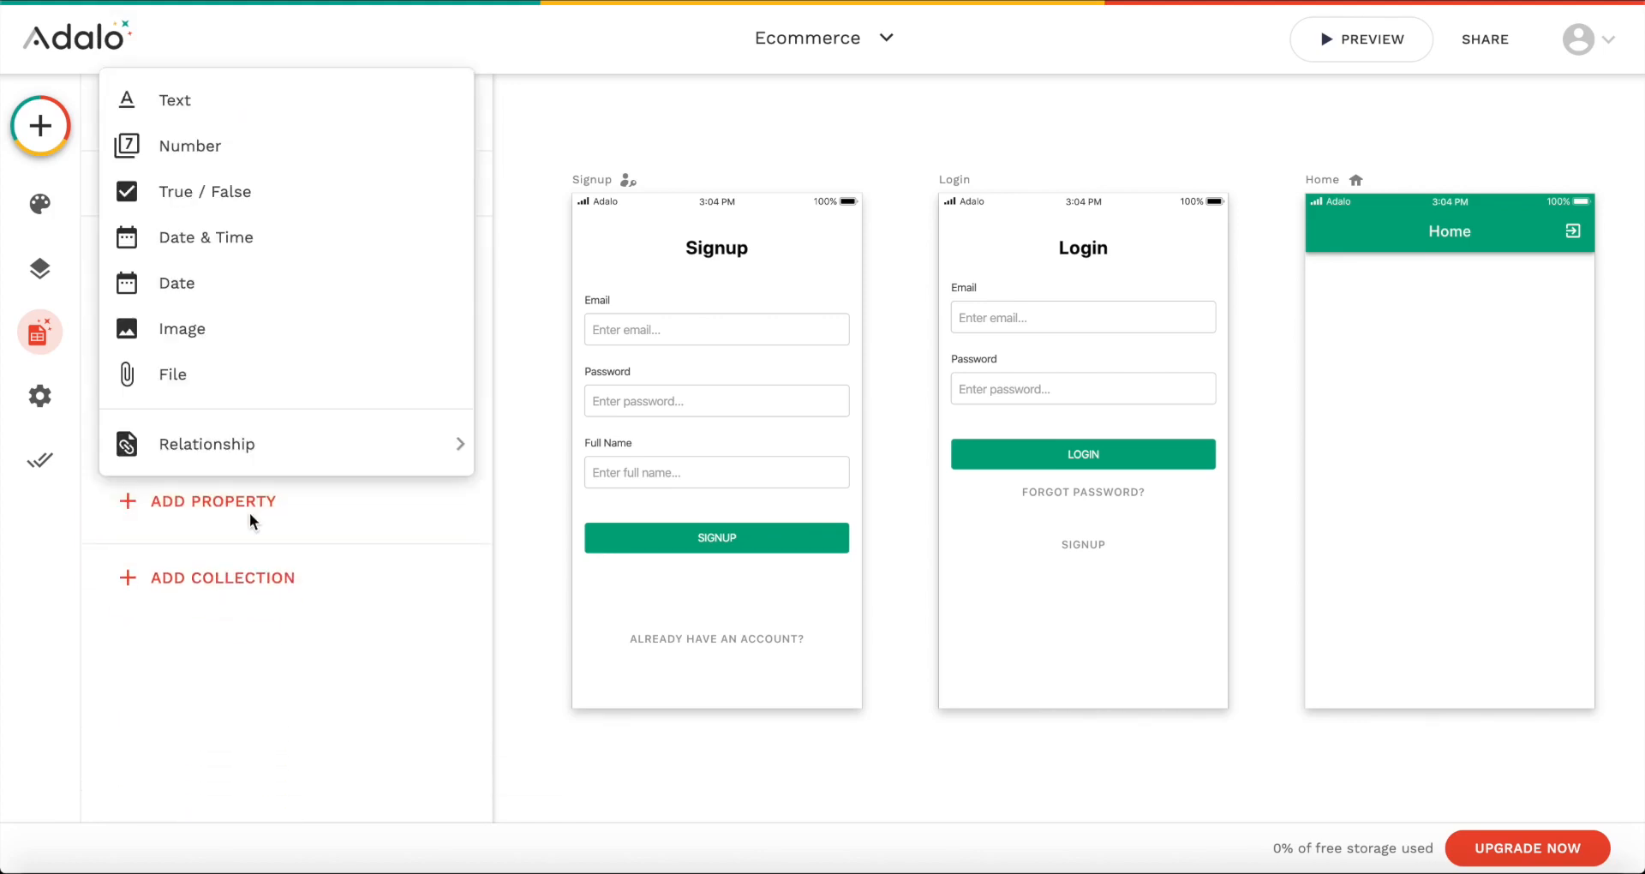
pyautogui.click(206, 333)
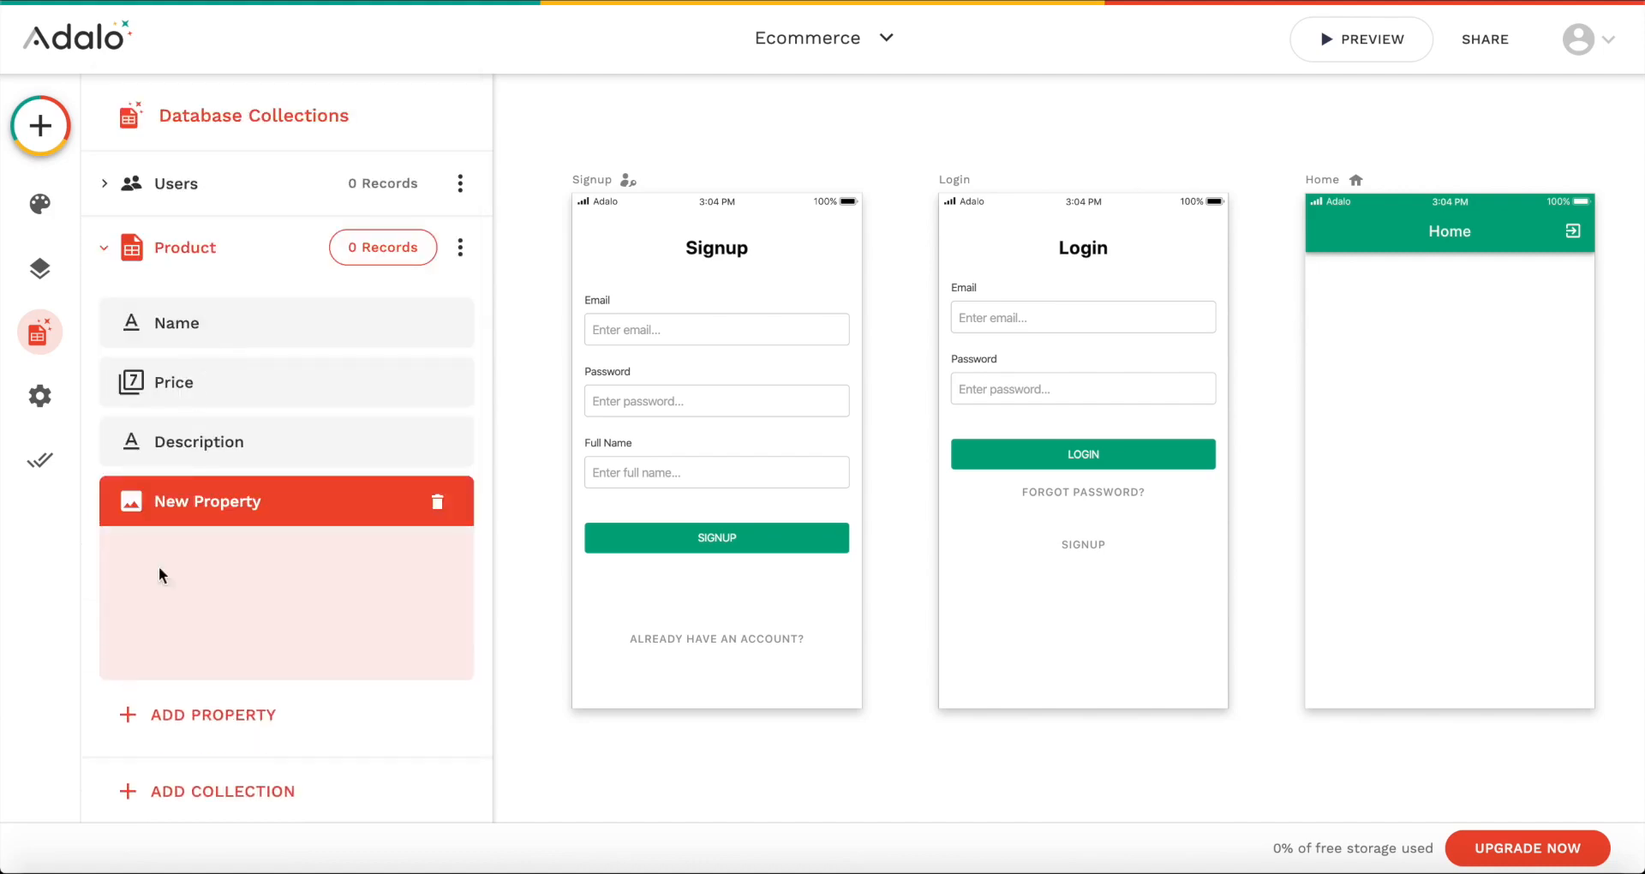
pyautogui.tripleClick(260, 673)
pyautogui.write('Image')
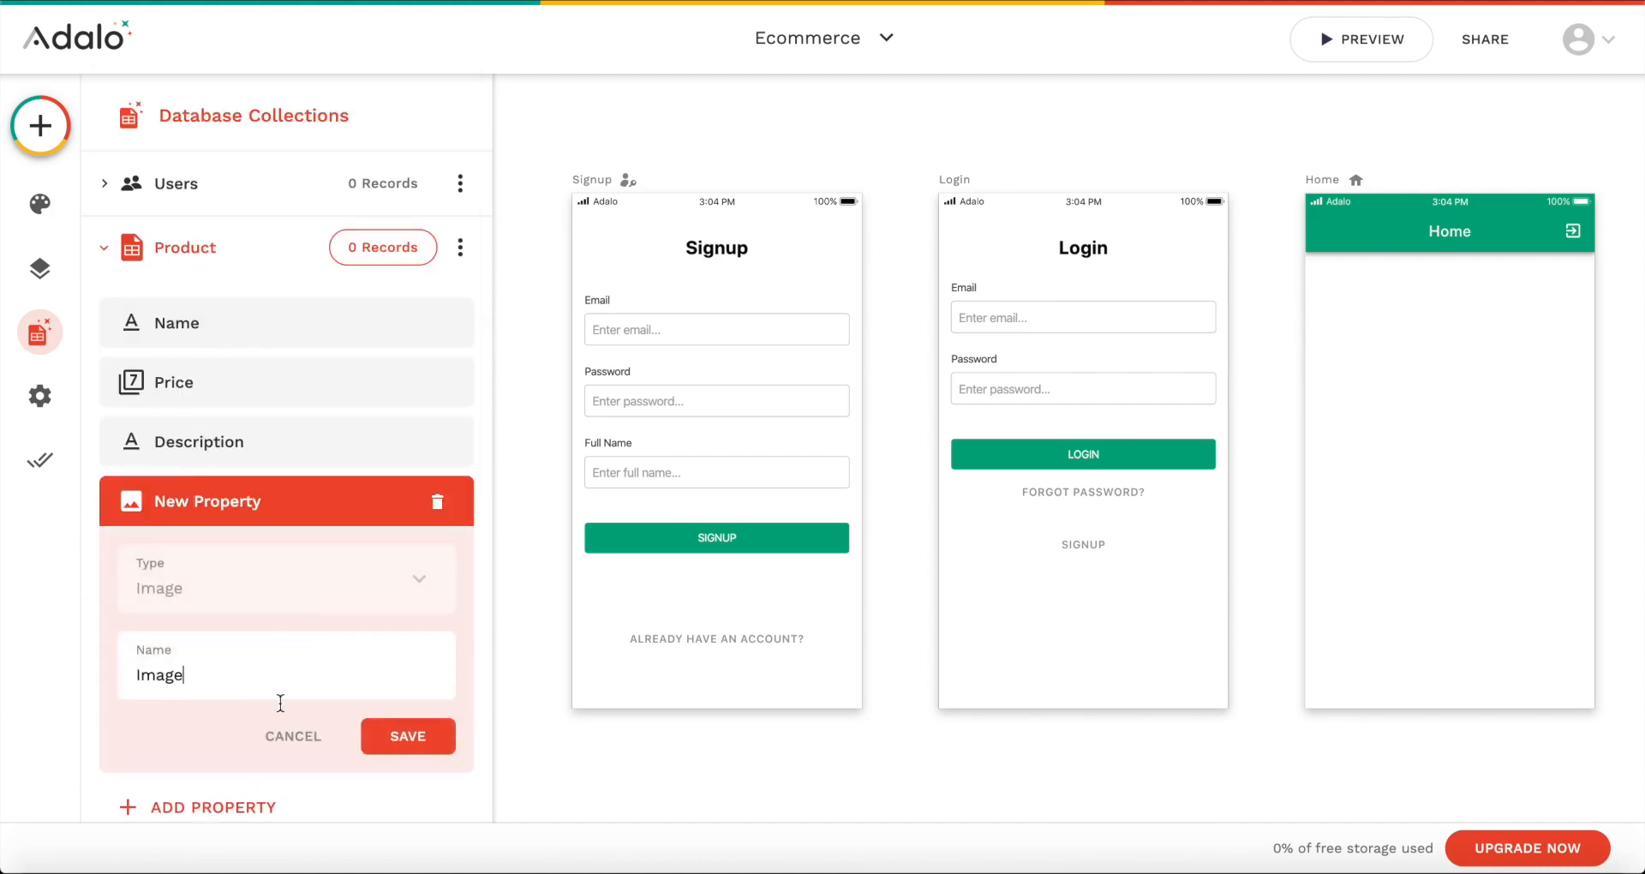
pyautogui.click(433, 741)
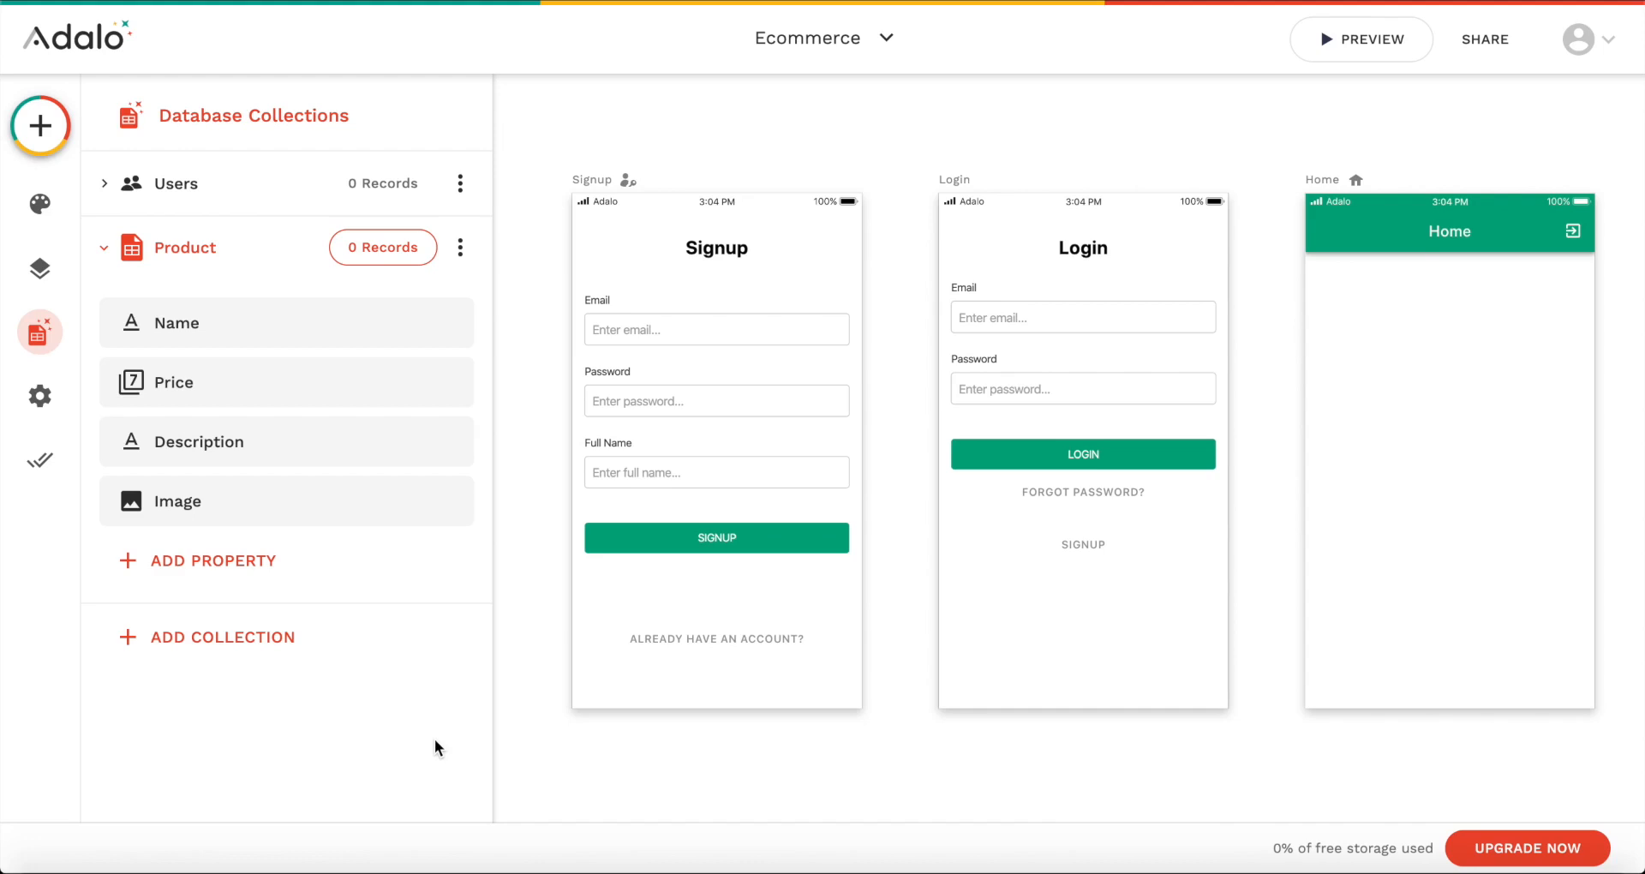
# Step: Create a new collection named Category
pyautogui.click(267, 661)
pyautogui.write('C')
pyautogui.press('BackSpace')
pyautogui.write('Category')
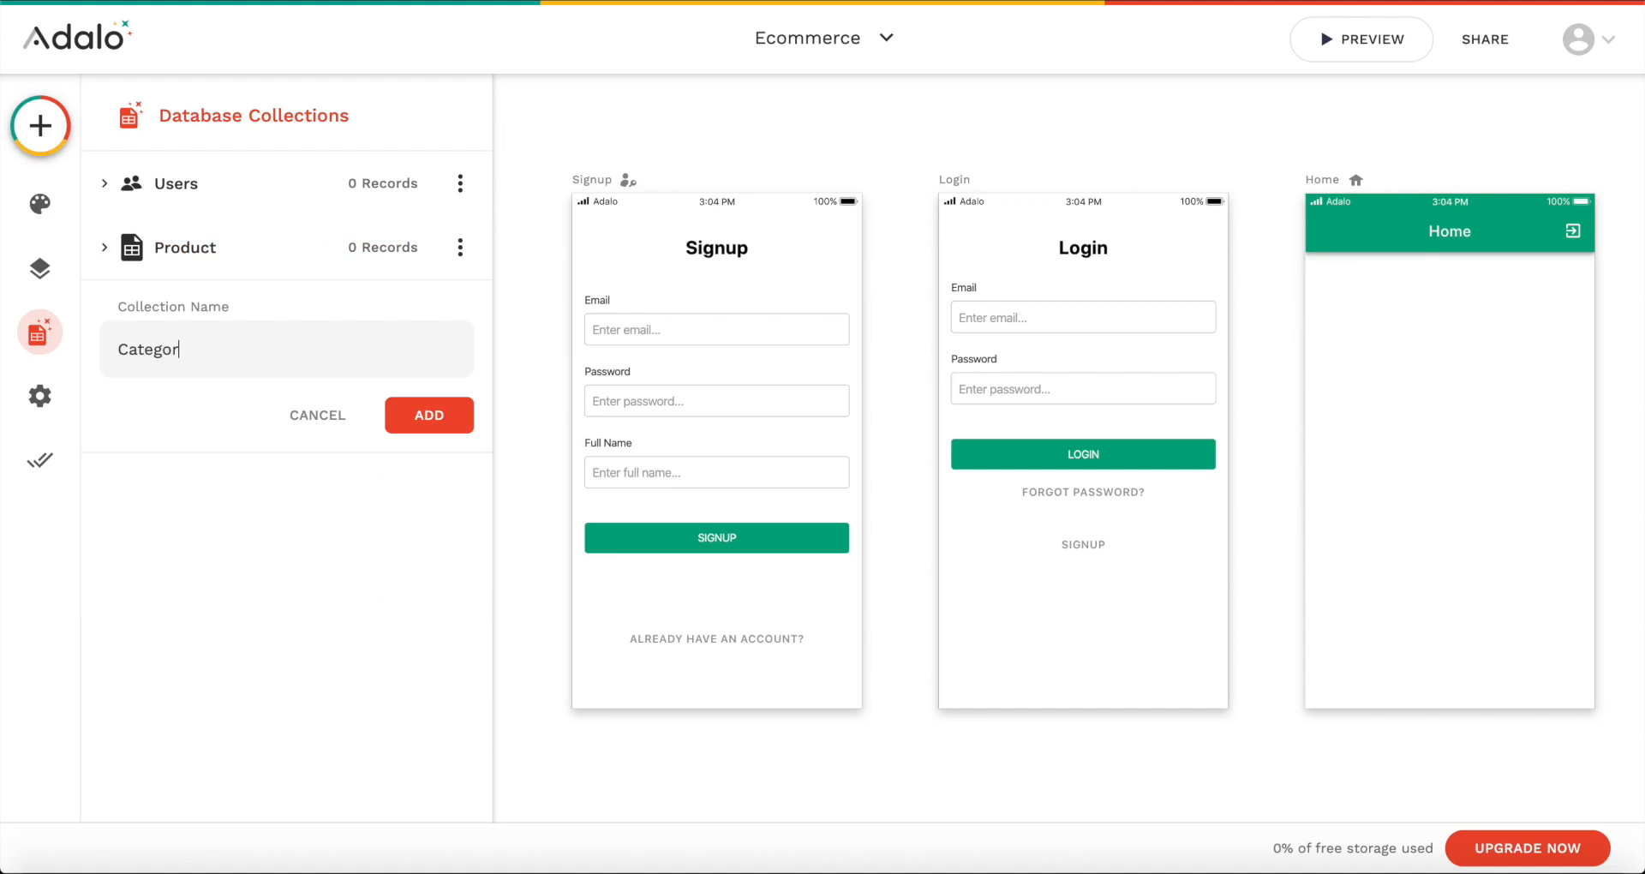
pyautogui.click(390, 414)
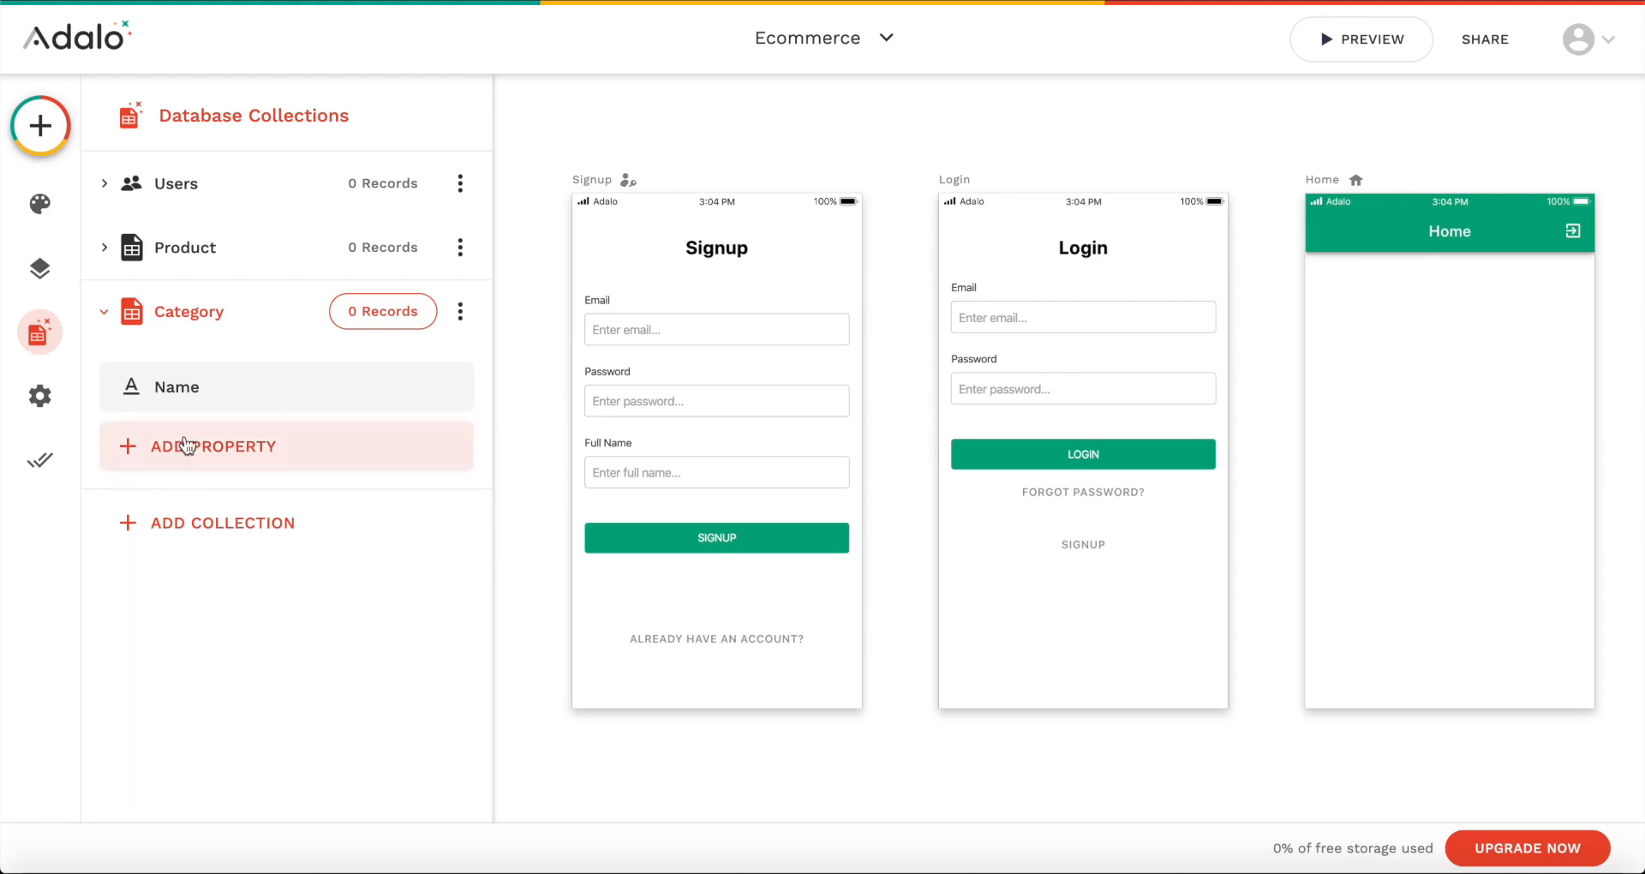
# Step: Add an Image property named Image to the Category collection
pyautogui.click(242, 449)
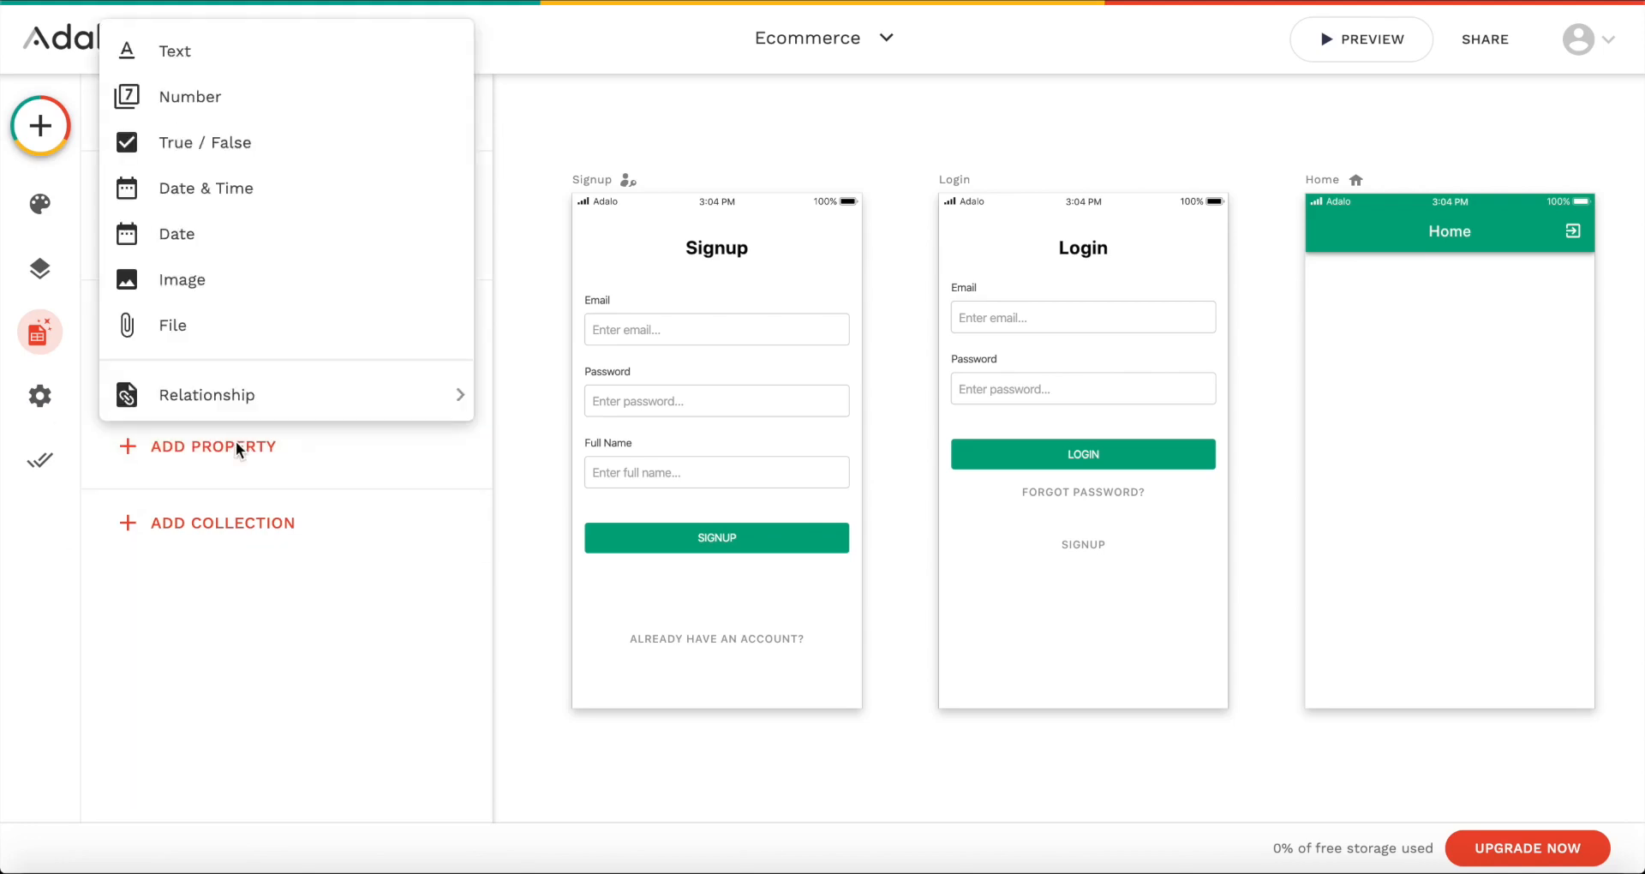
pyautogui.click(220, 278)
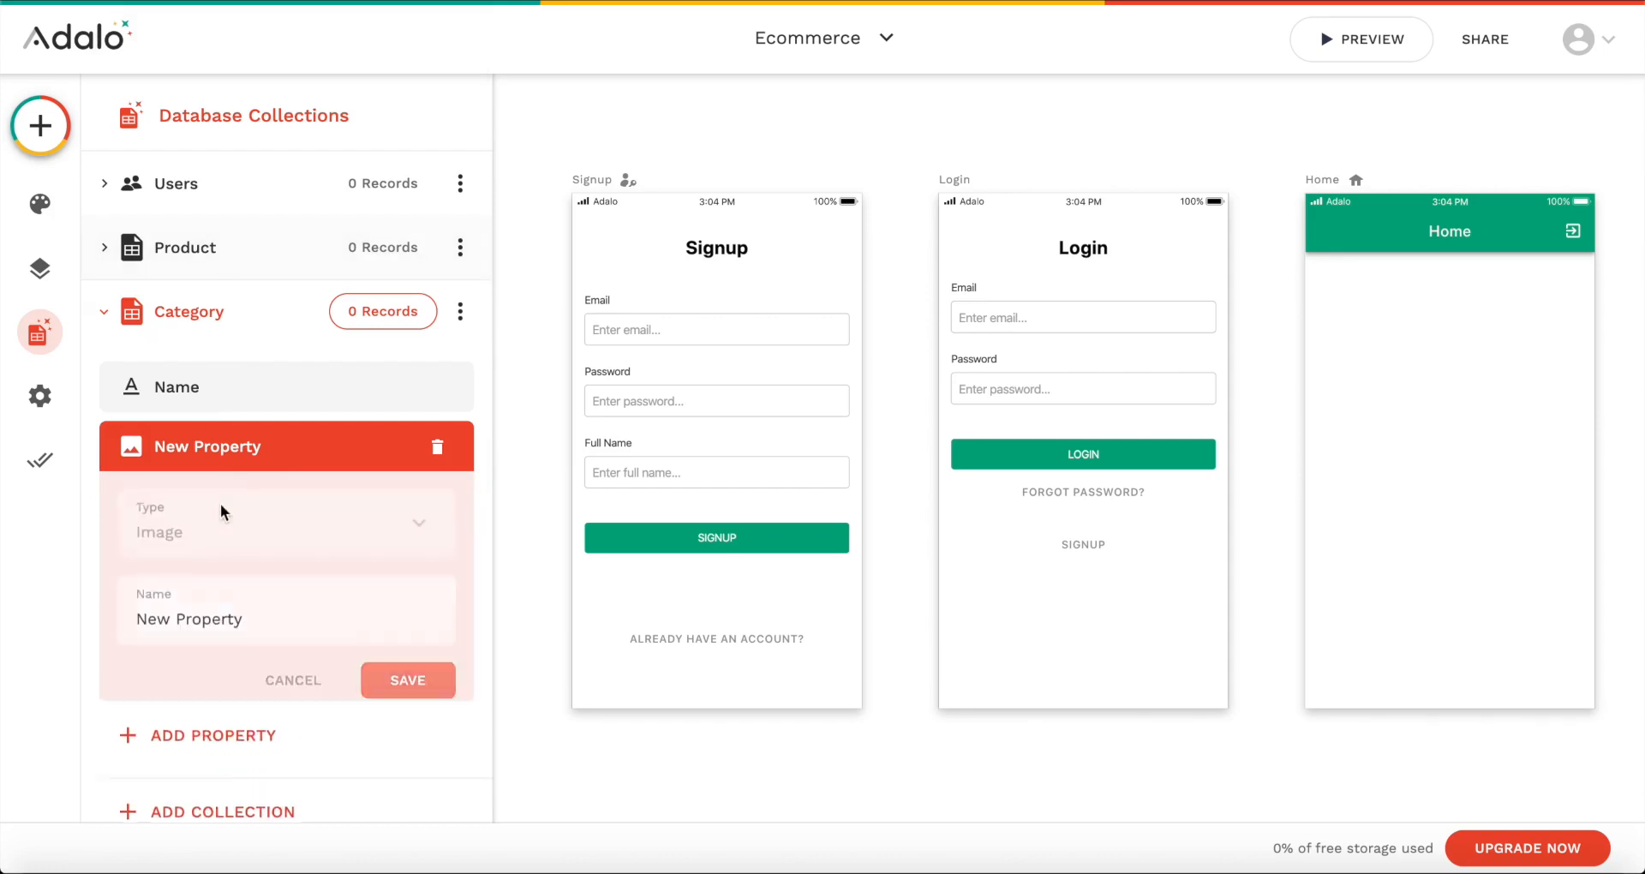
pyautogui.tripleClick(202, 624)
pyautogui.write('Image')
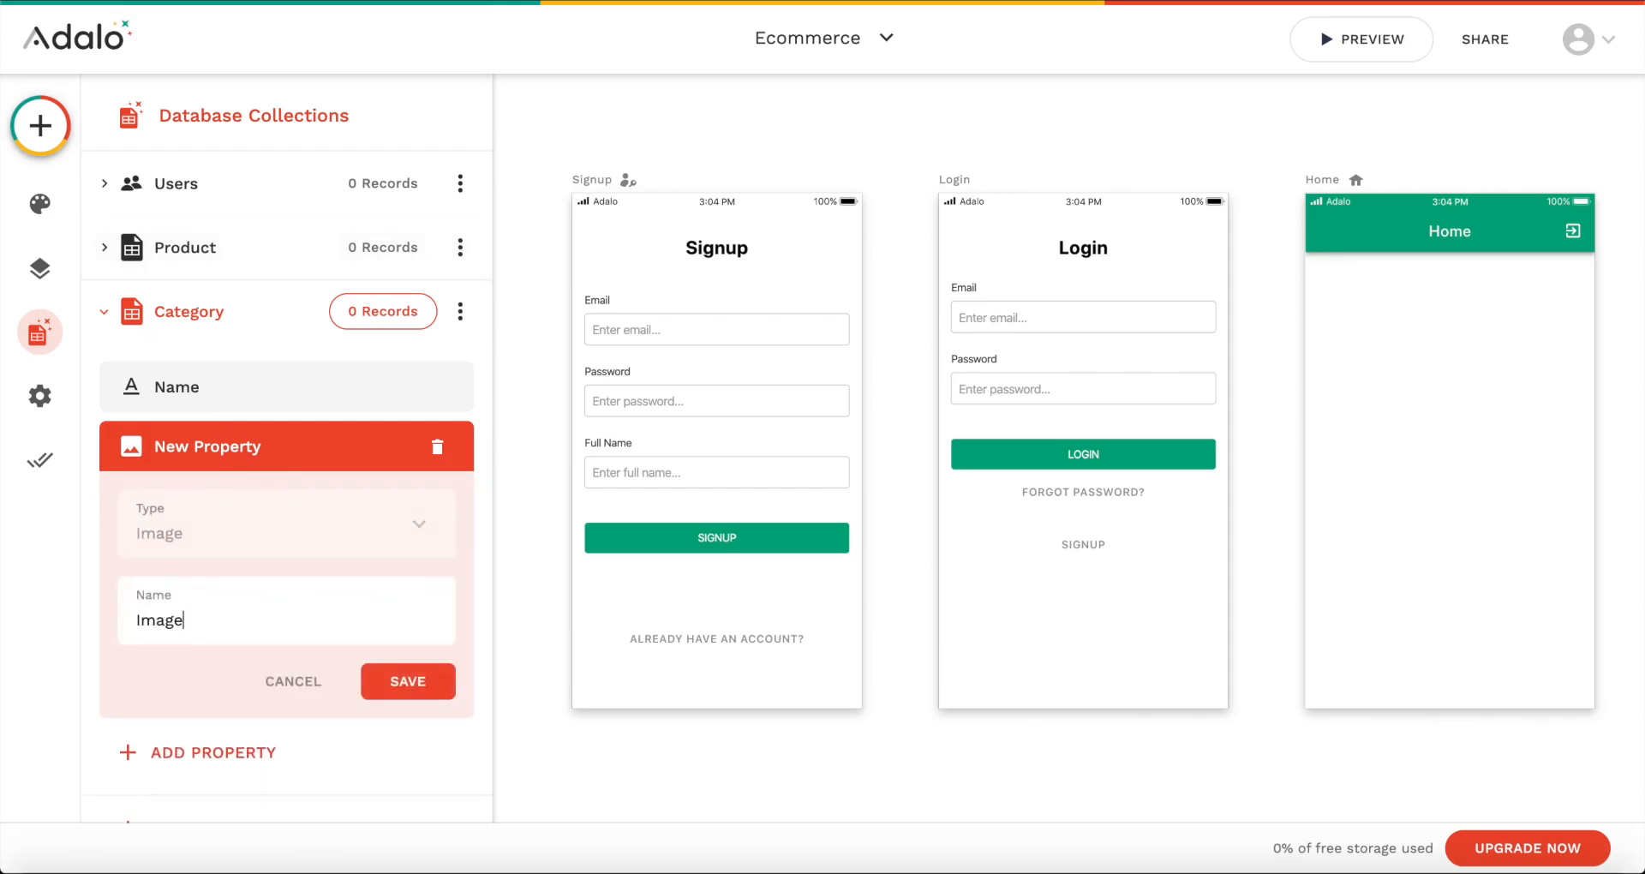
pyautogui.click(404, 682)
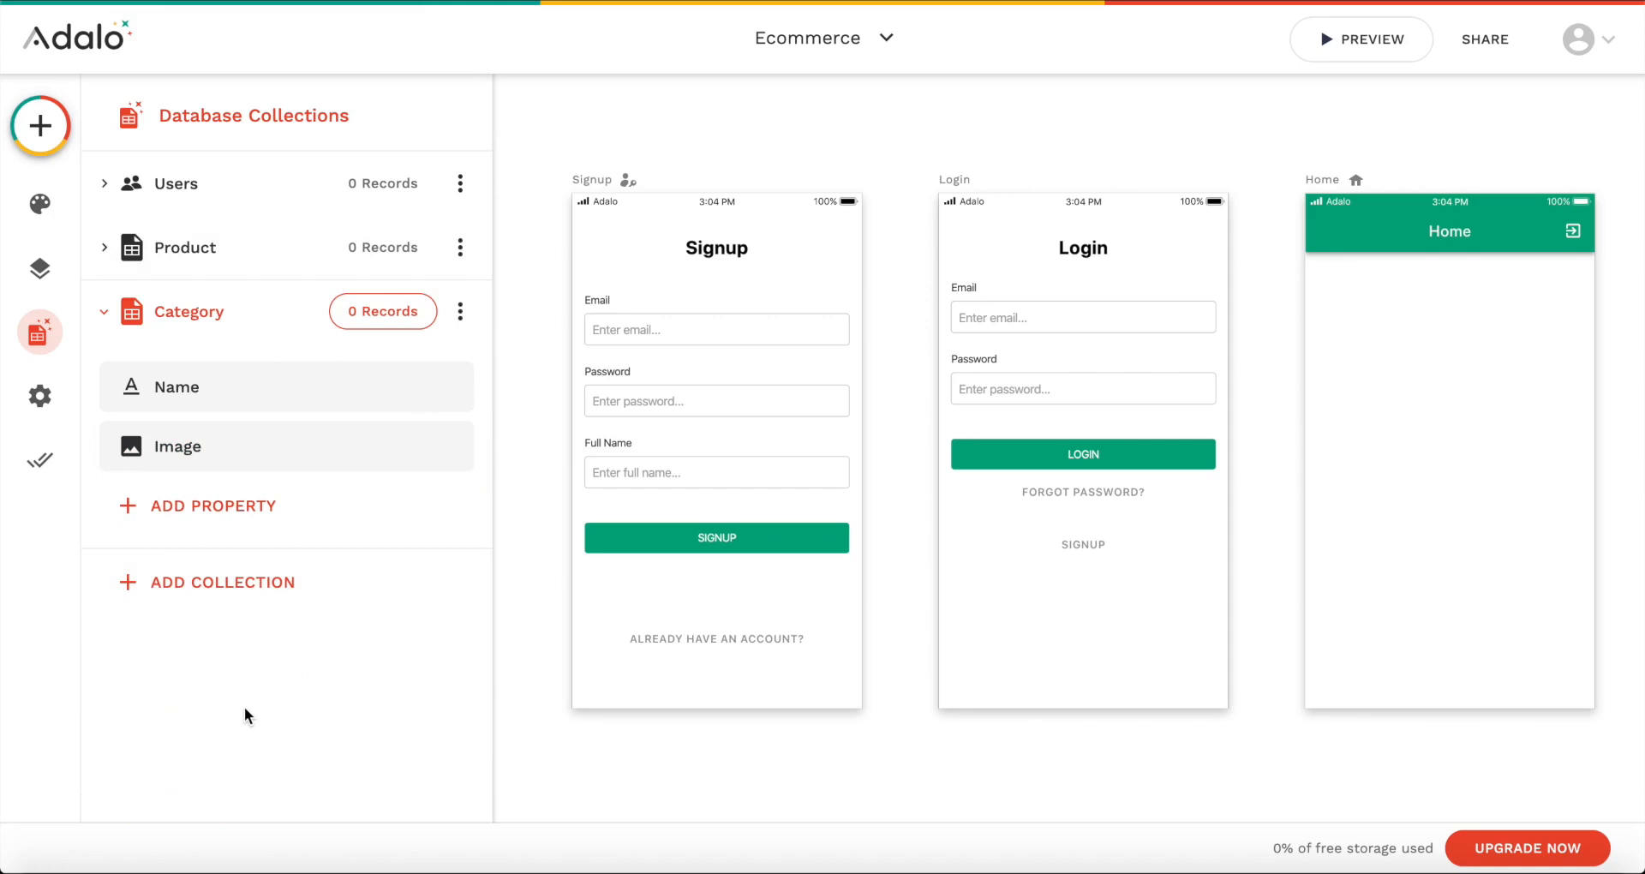
# Step: Create an Order collection with a Users relationship where one user has many orders
pyautogui.click(254, 587)
pyautogui.click(291, 399)
pyautogui.write('Order')
pyautogui.click(456, 480)
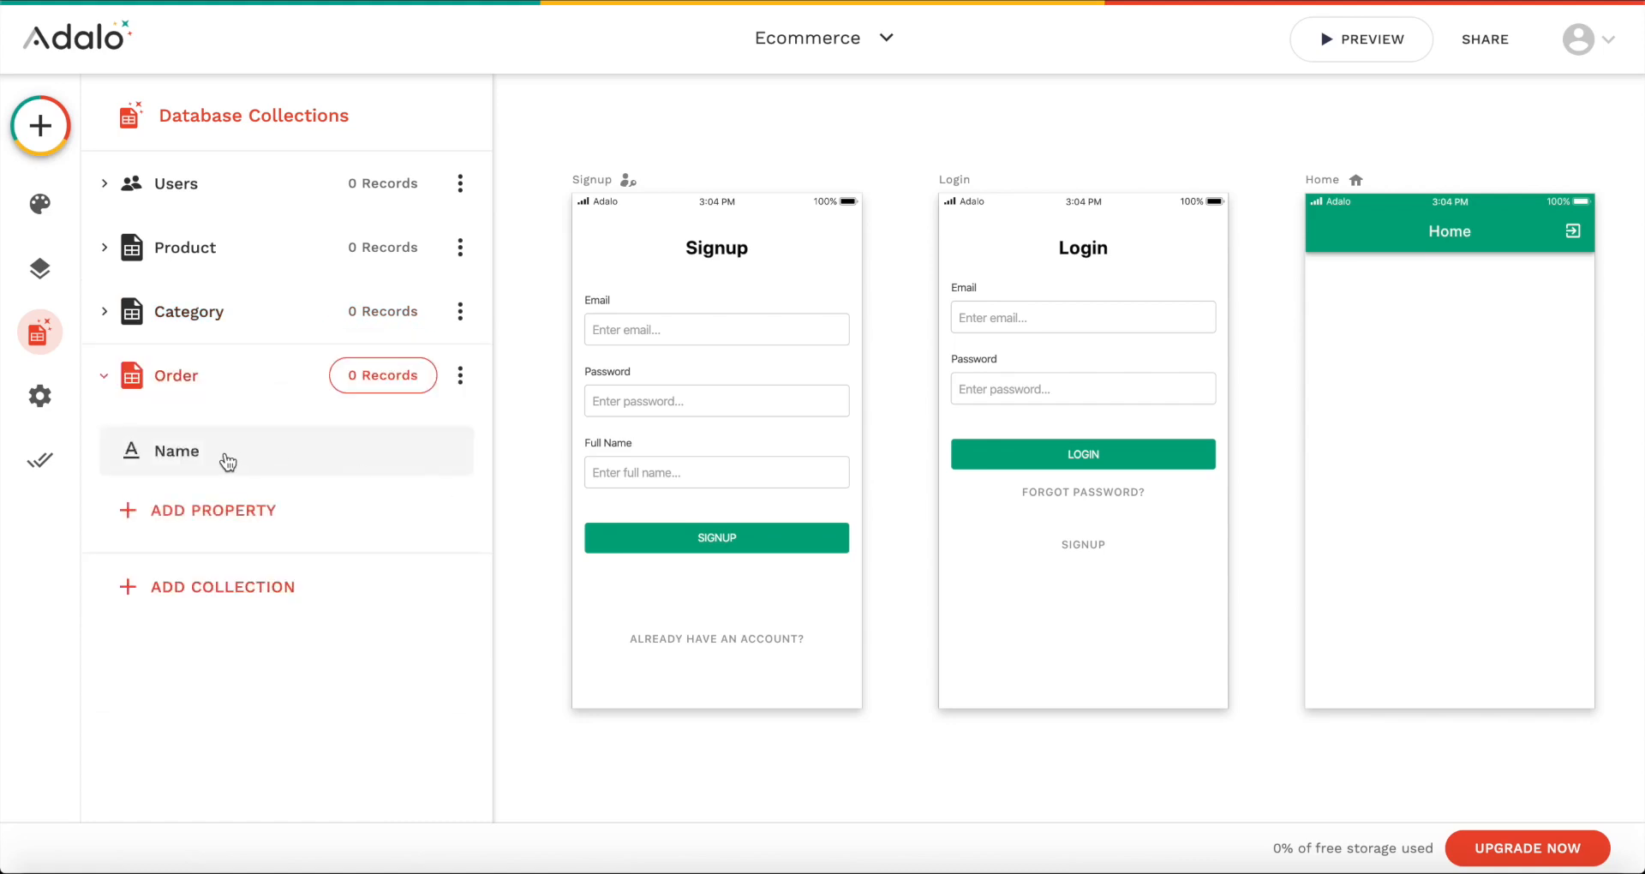
pyautogui.click(168, 512)
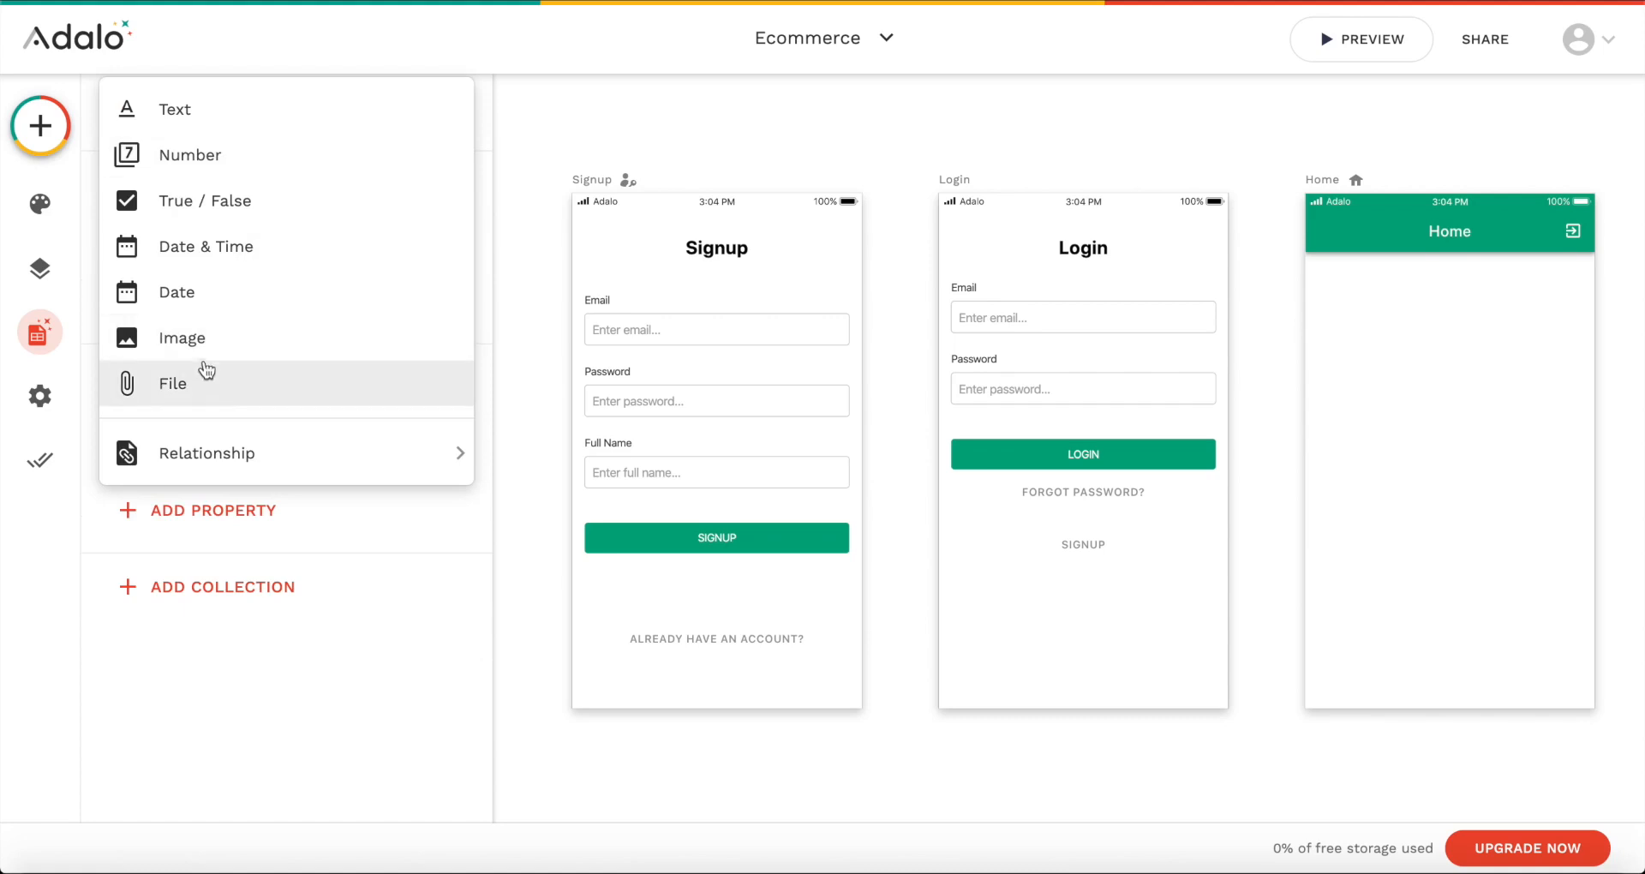
pyautogui.moveTo(181, 454)
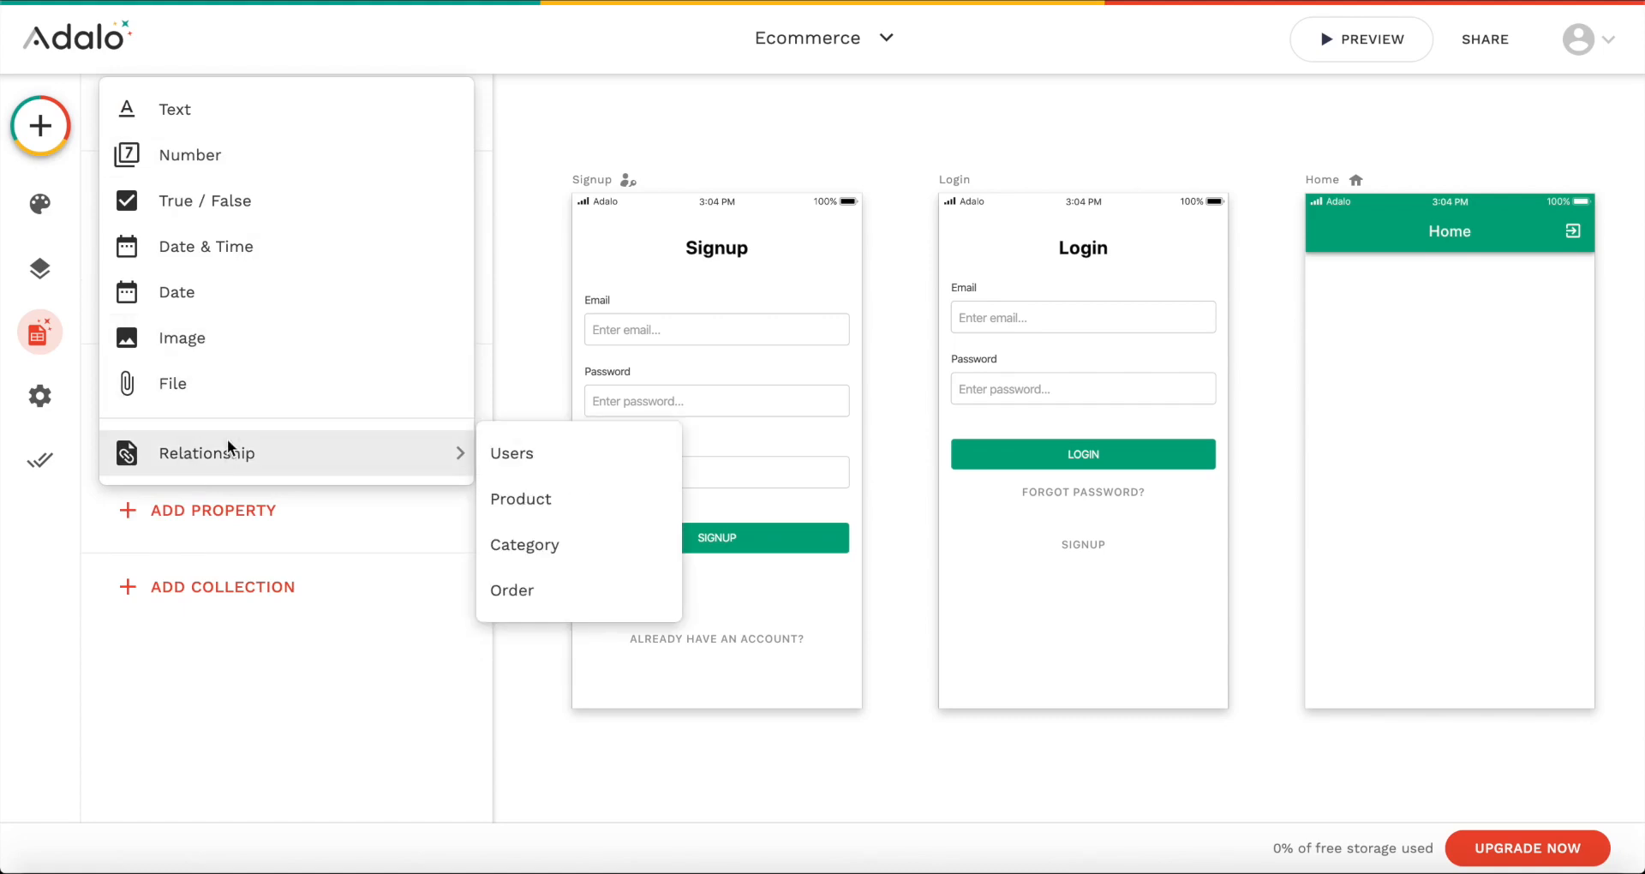
pyautogui.click(524, 451)
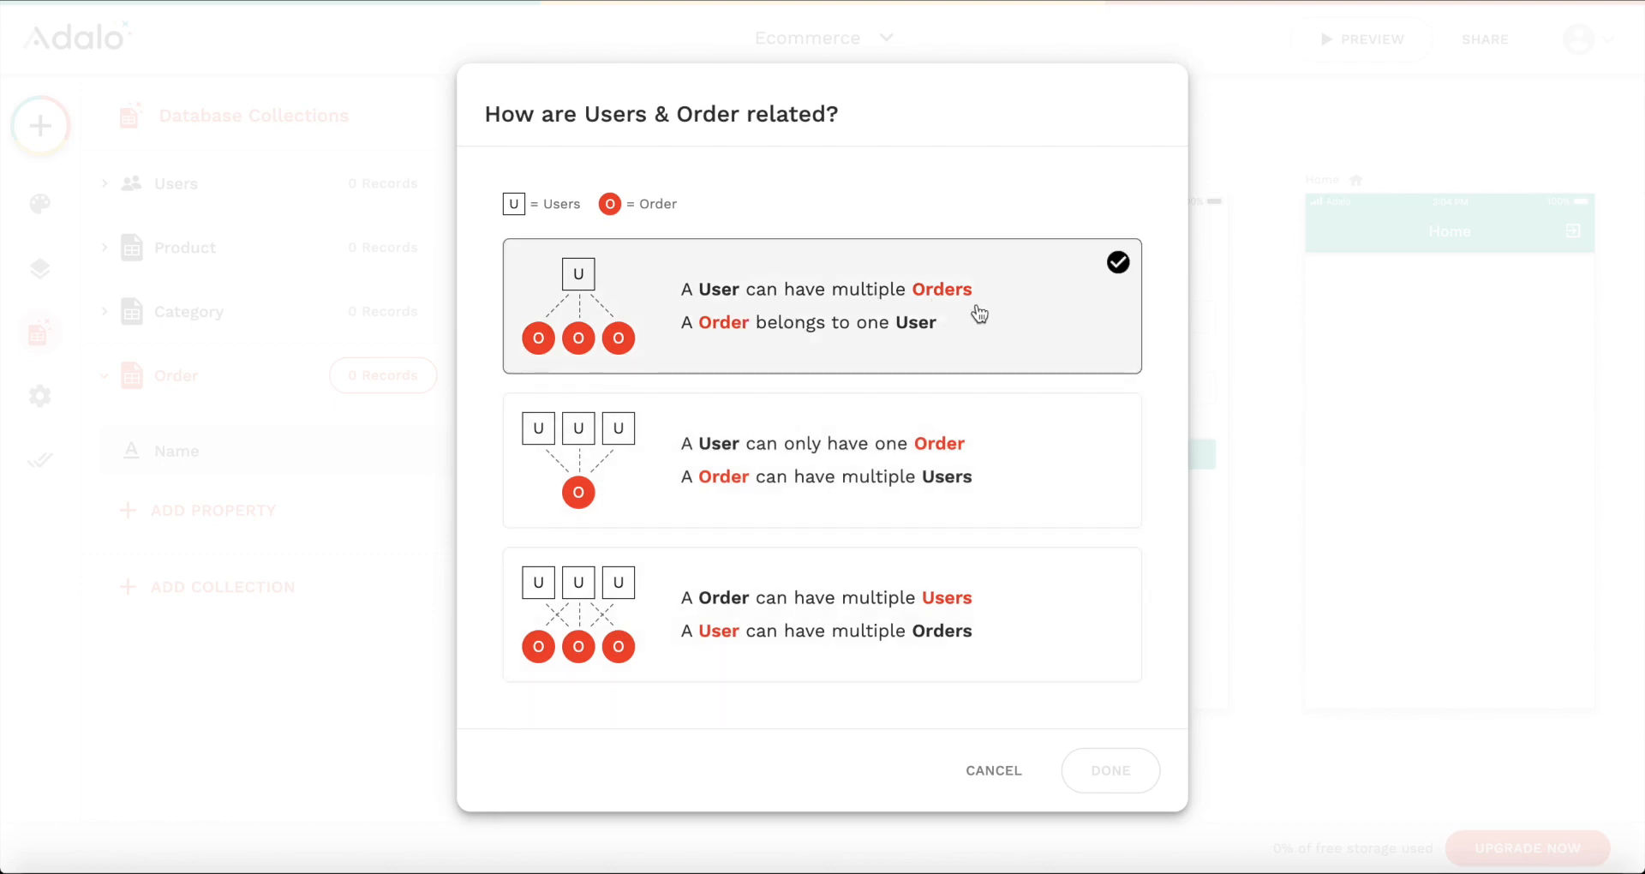
pyautogui.click(865, 332)
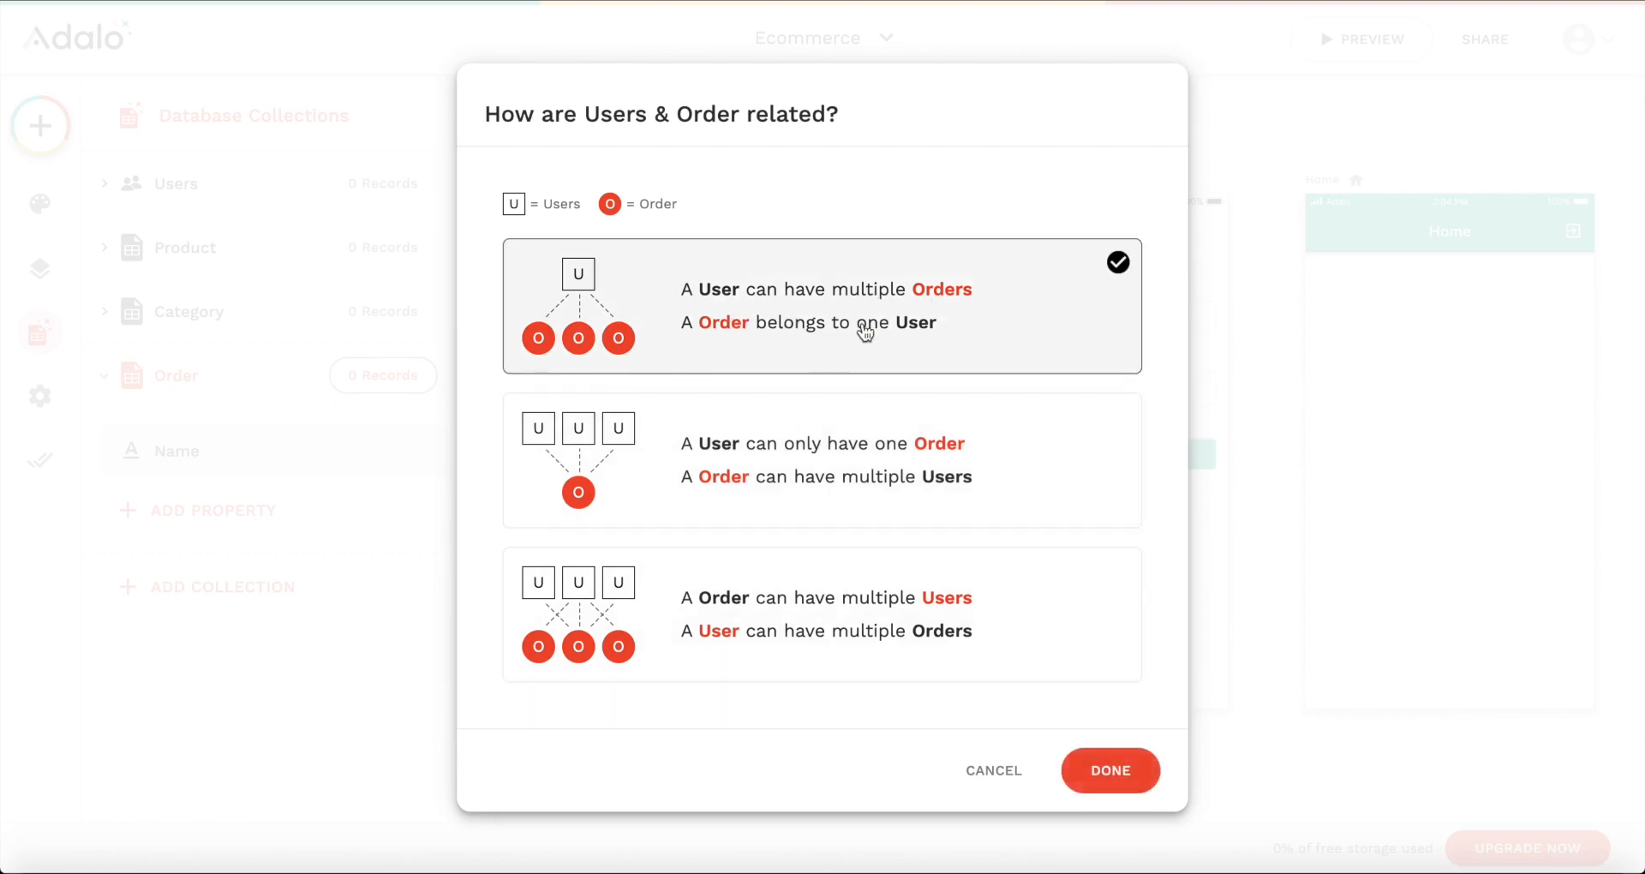
pyautogui.click(1132, 778)
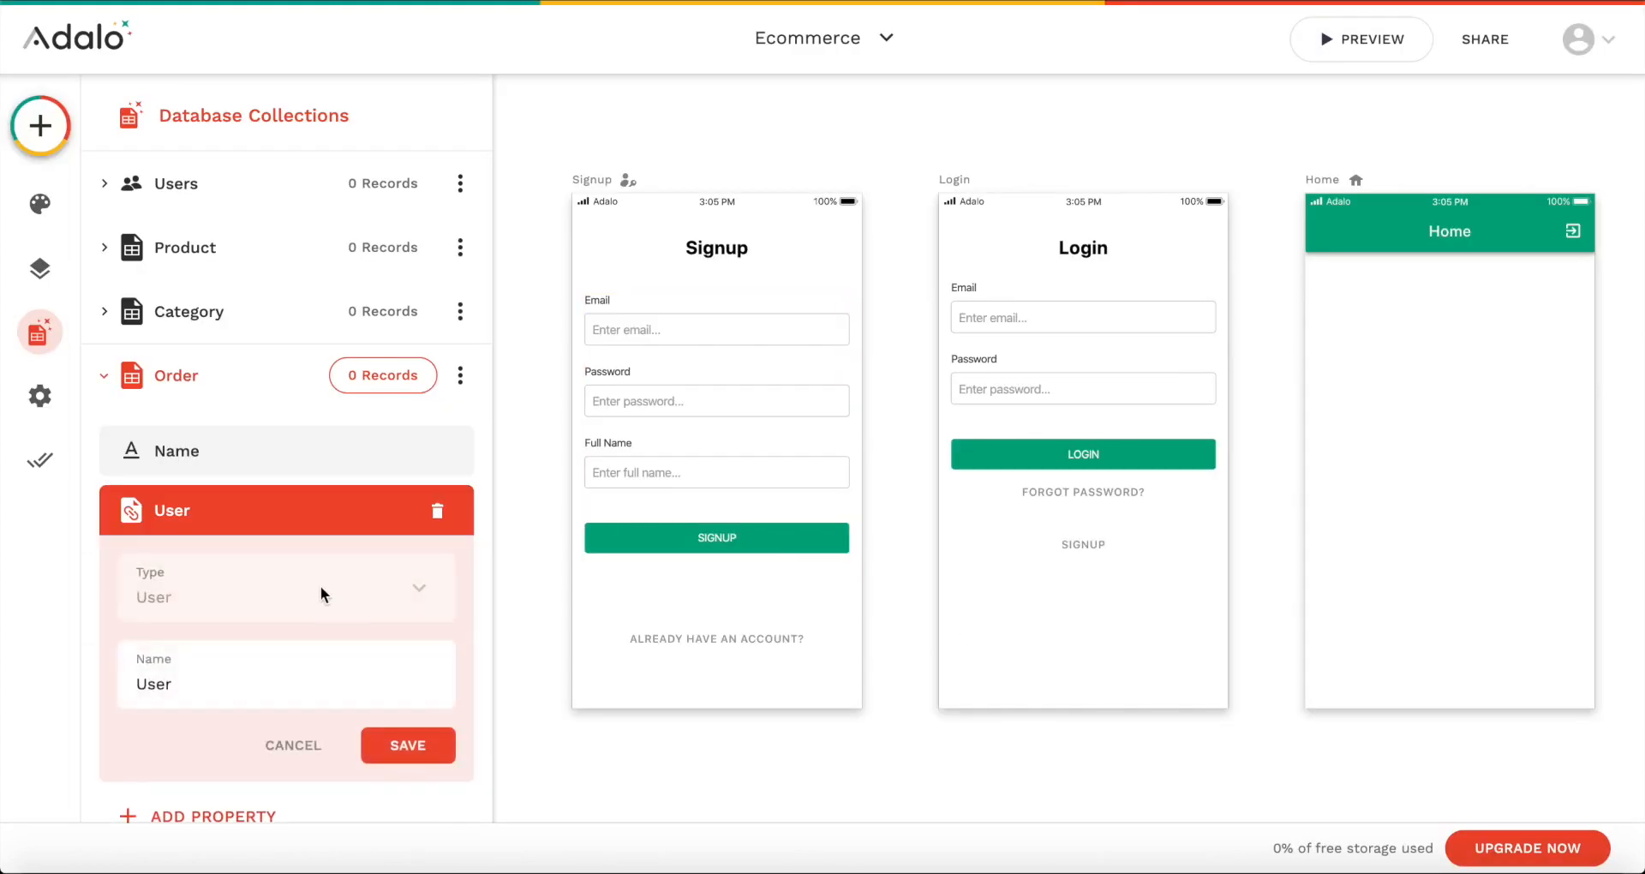
pyautogui.click(427, 759)
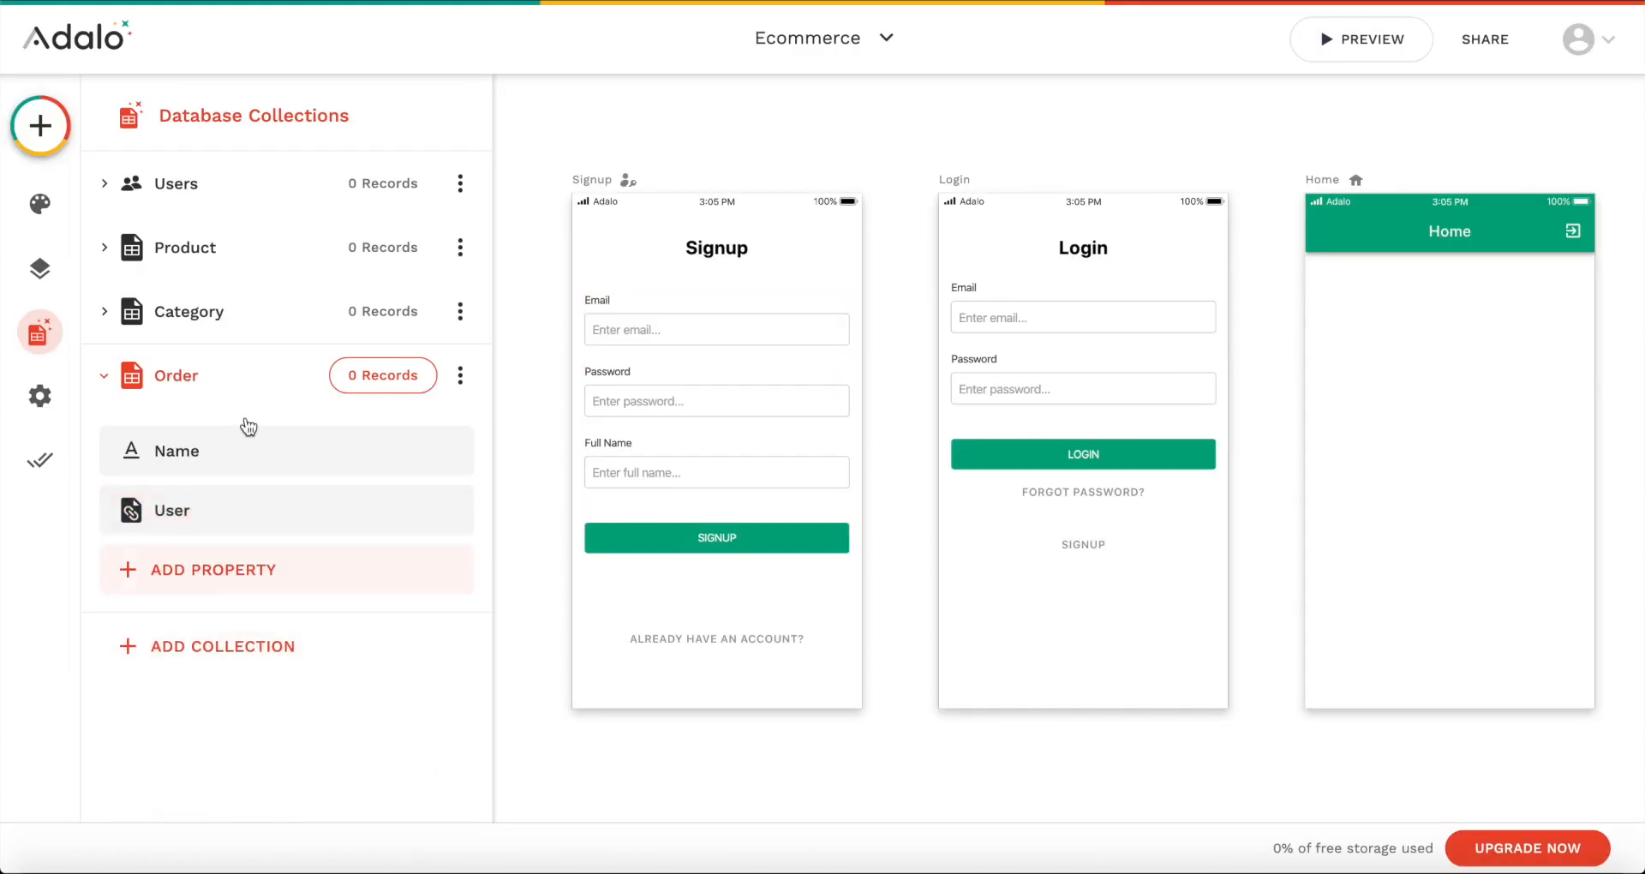
# Step: Try a Product relationship with one order per product, then back out of it
pyautogui.click(193, 579)
pyautogui.moveTo(318, 511)
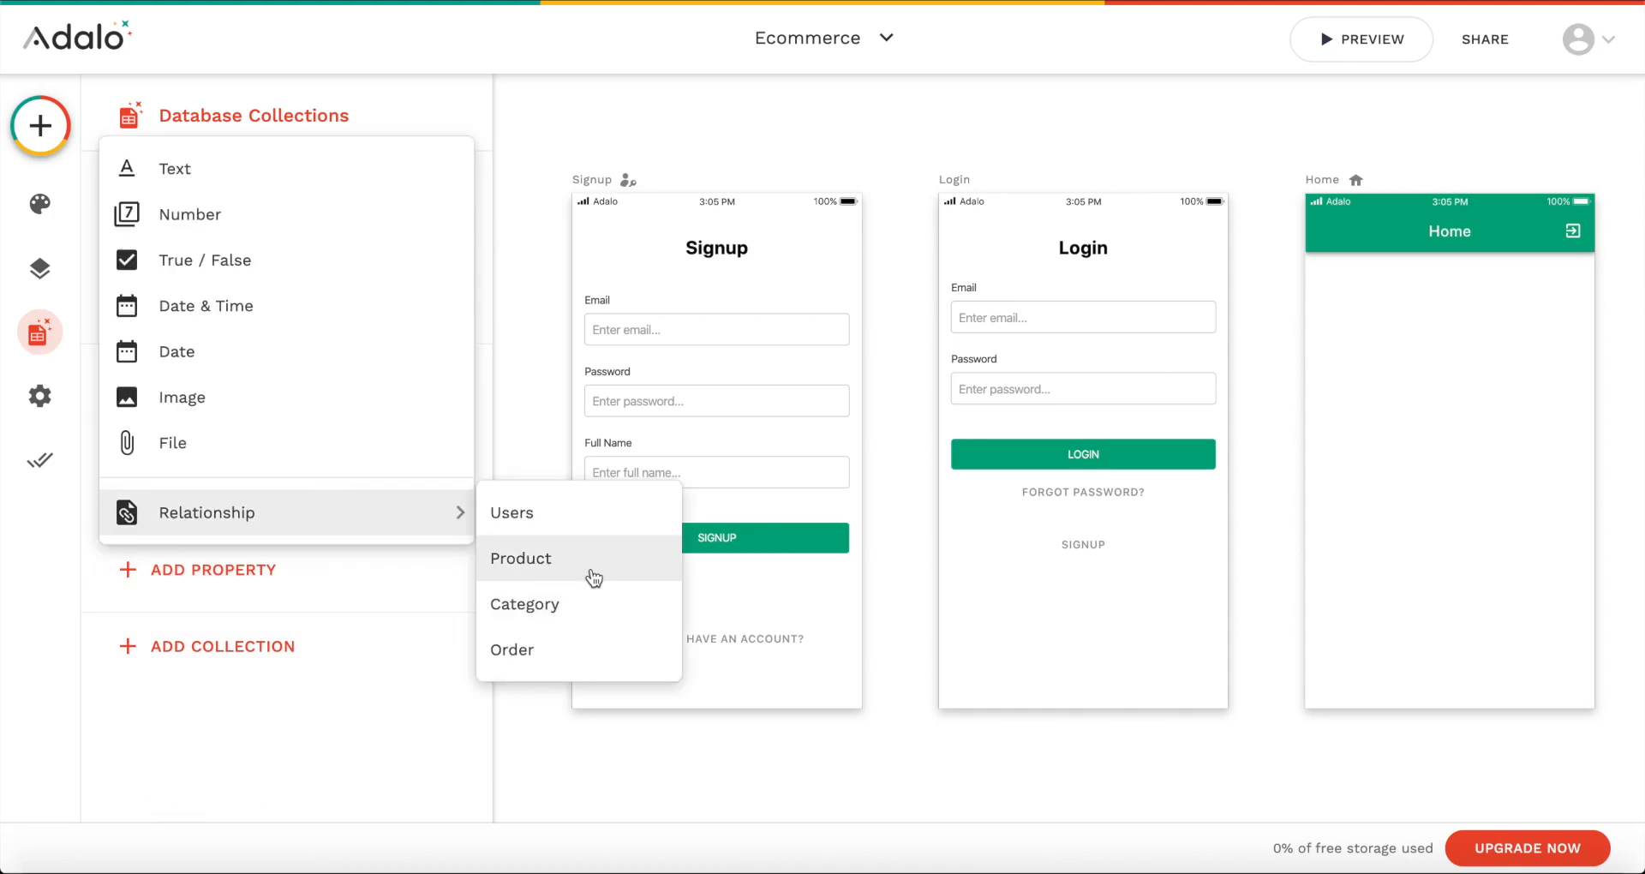
pyautogui.click(540, 558)
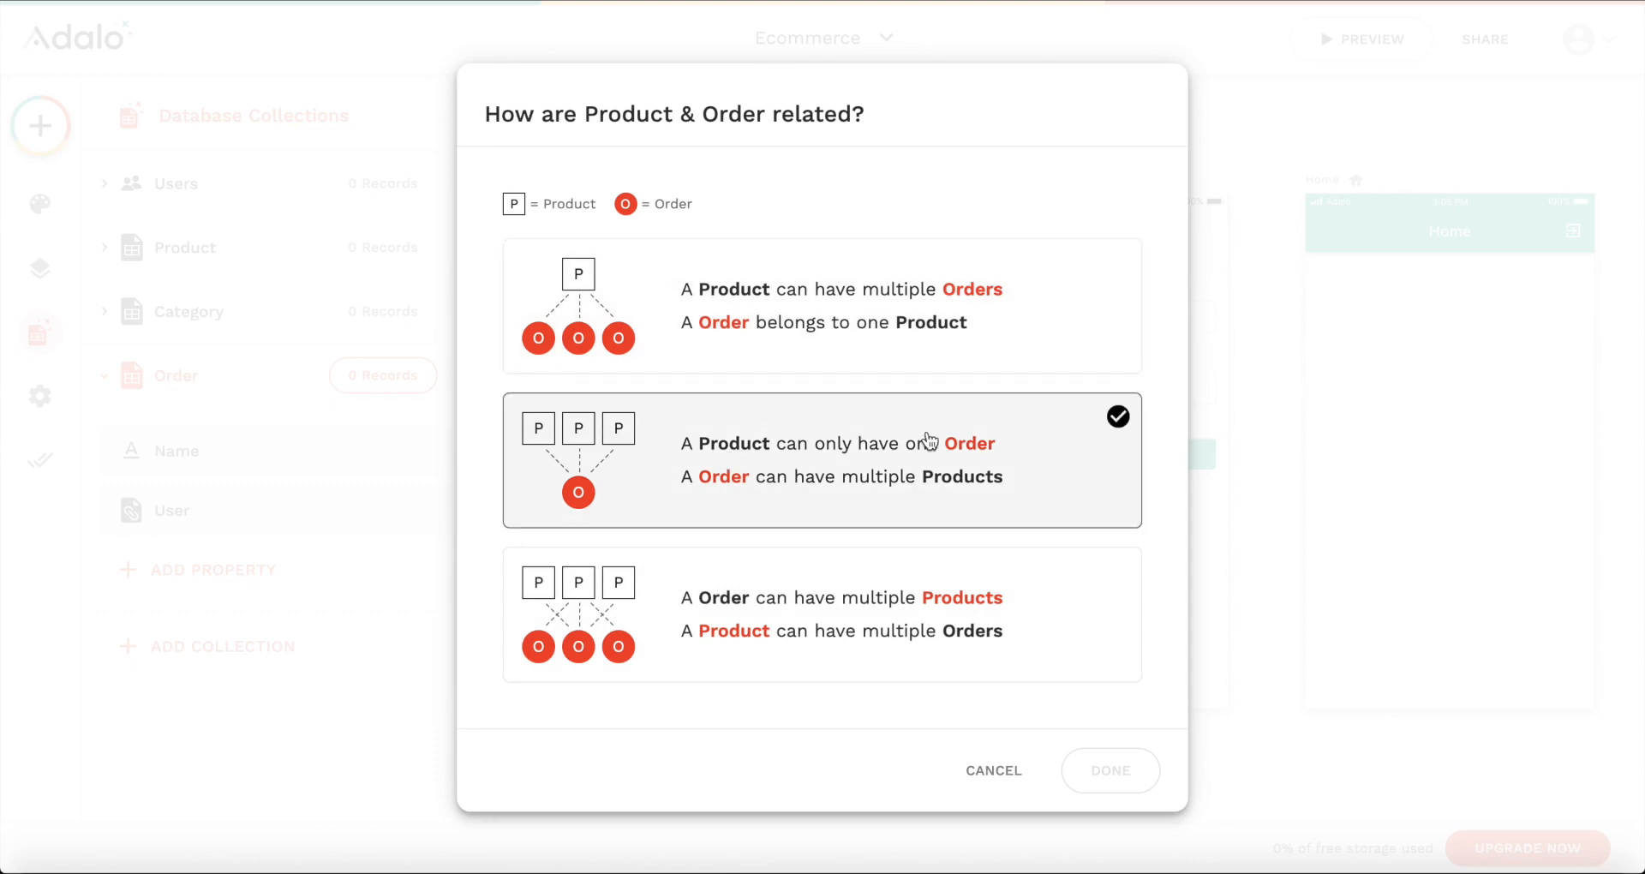
pyautogui.click(927, 496)
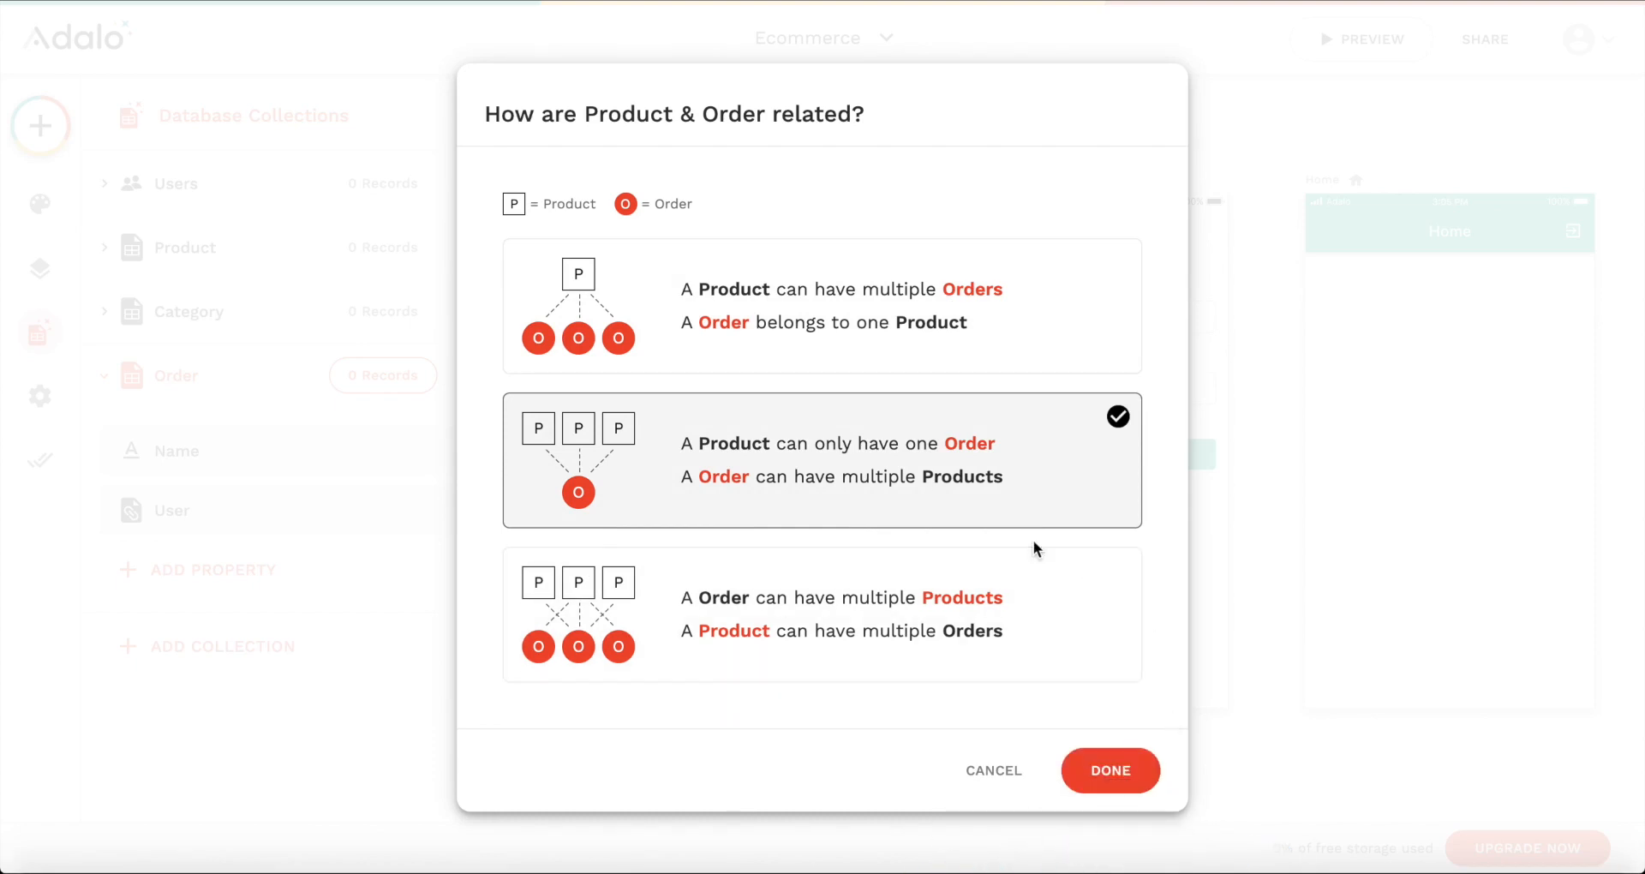
pyautogui.click(1109, 771)
# Step: Relate Order to Product so a product can have multiple orders, and save it
pyautogui.click(195, 572)
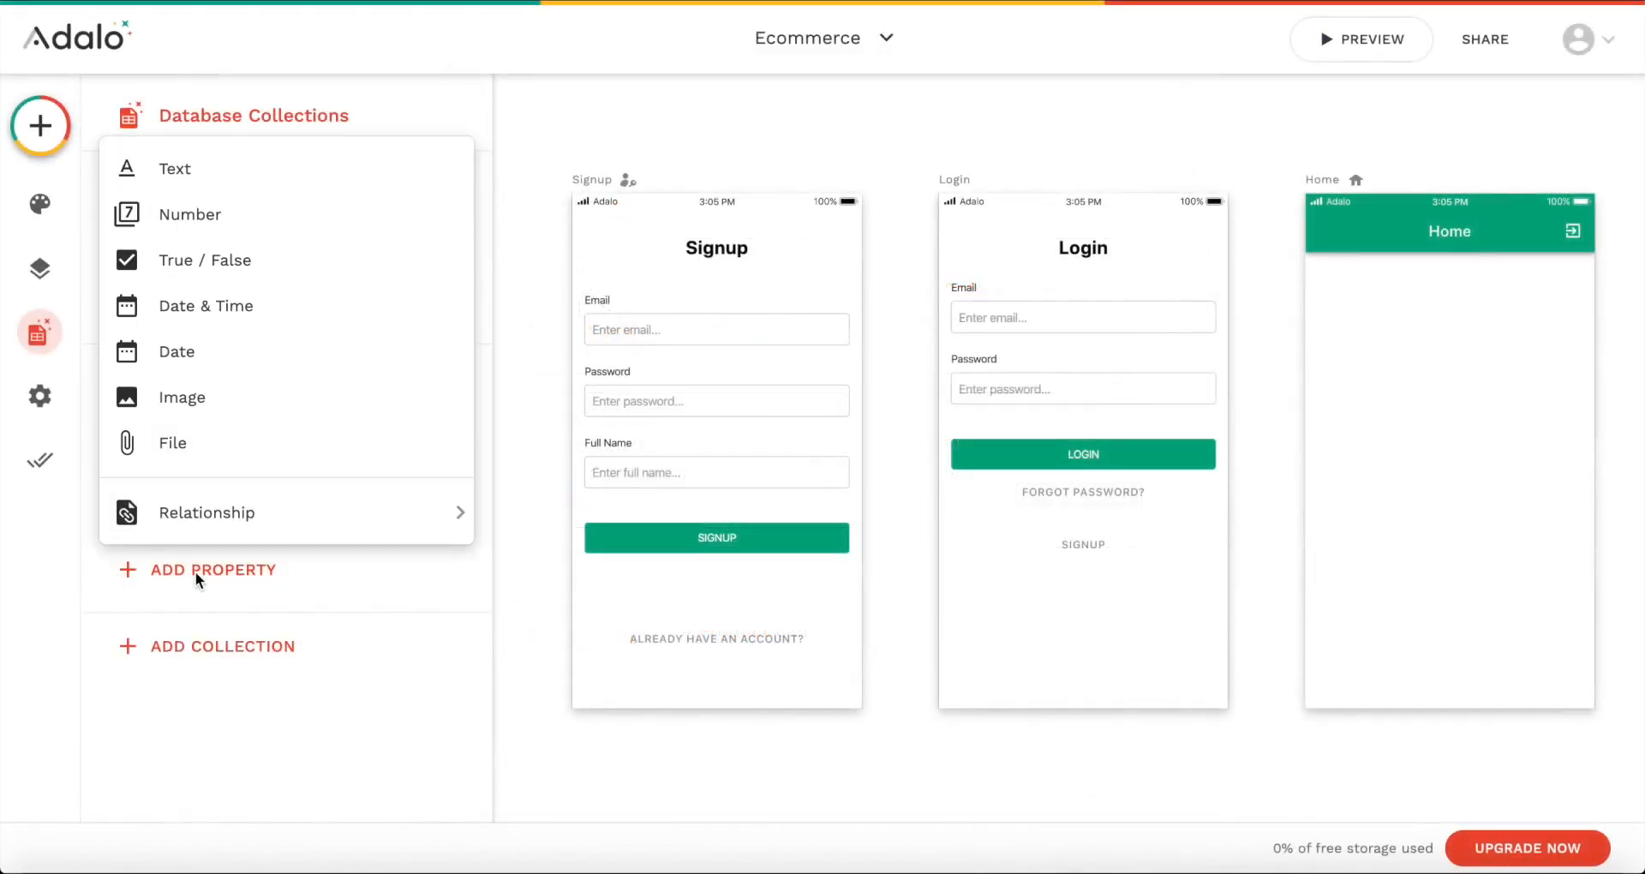
pyautogui.moveTo(299, 540)
pyautogui.click(524, 558)
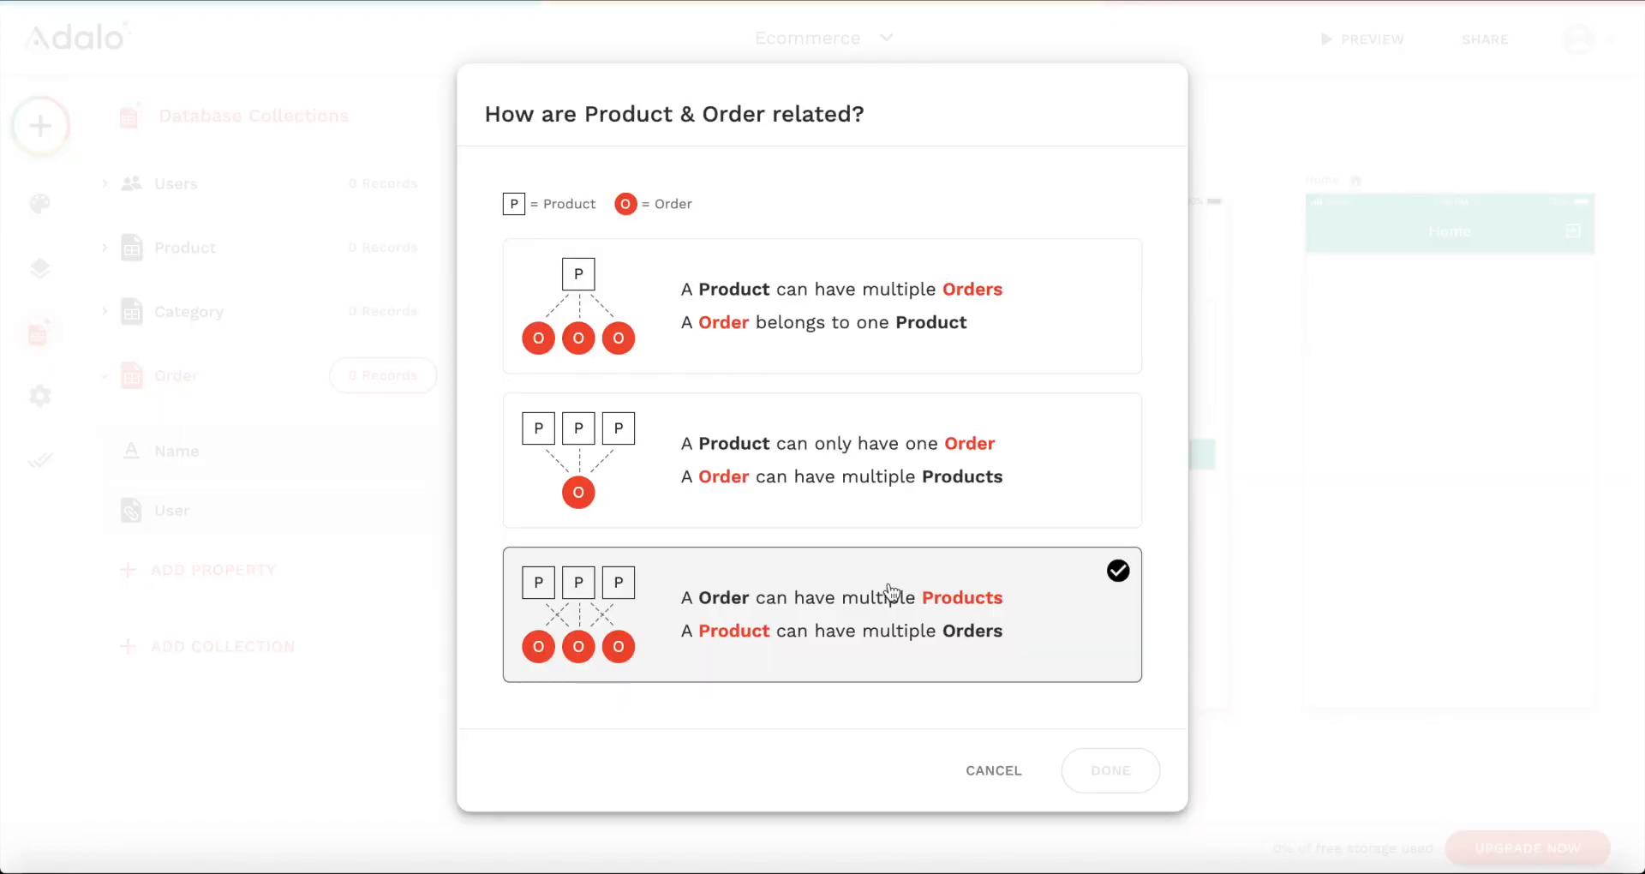
pyautogui.click(803, 332)
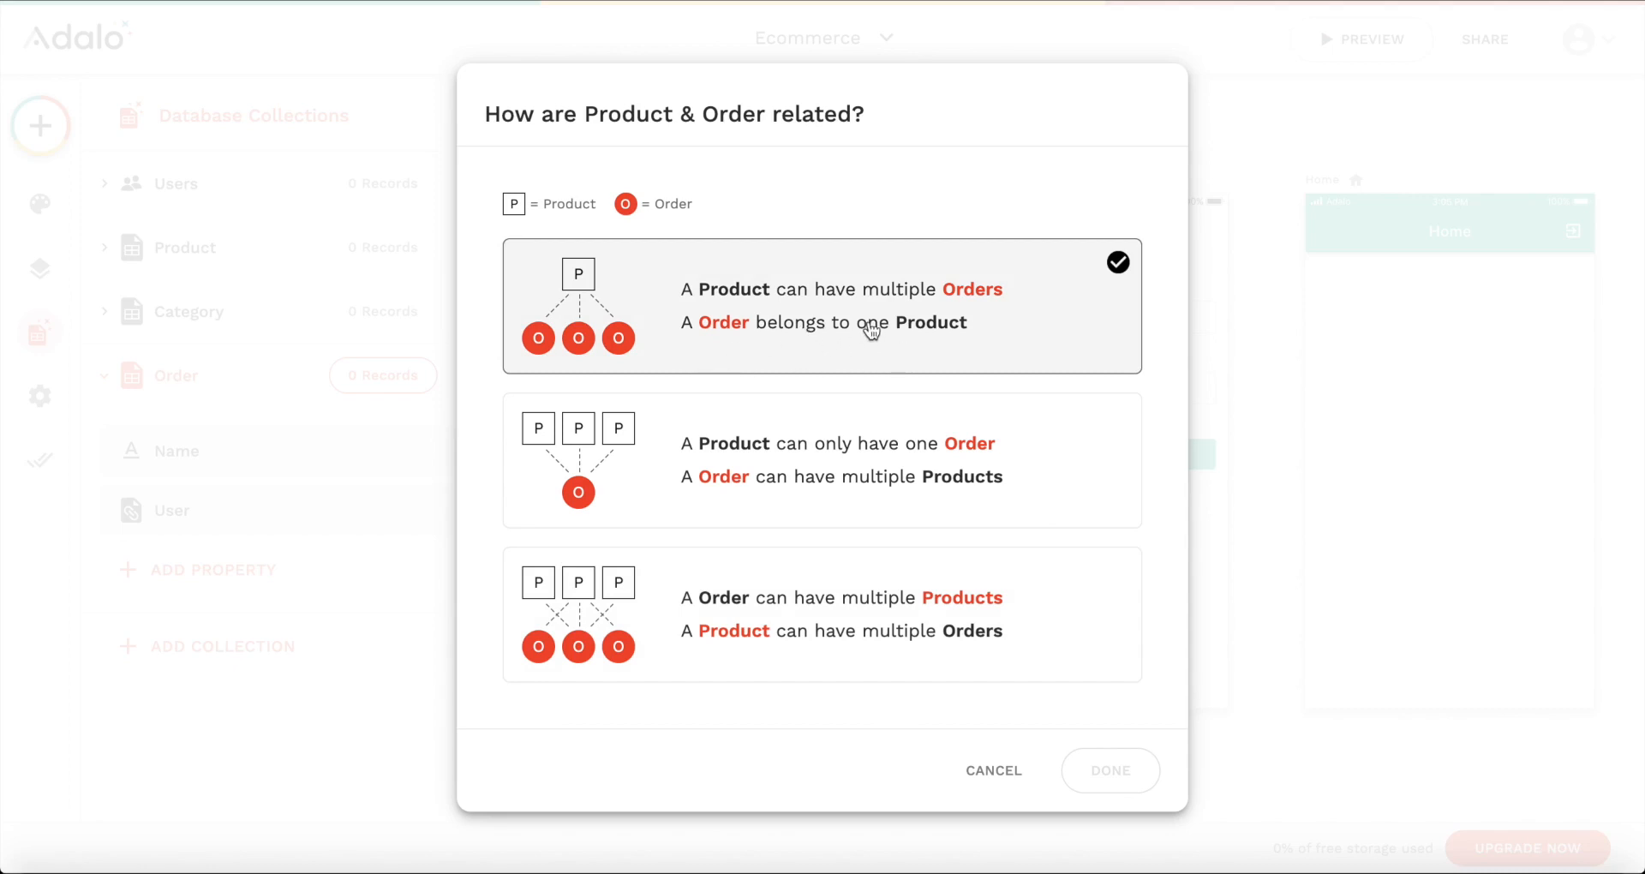
pyautogui.click(742, 346)
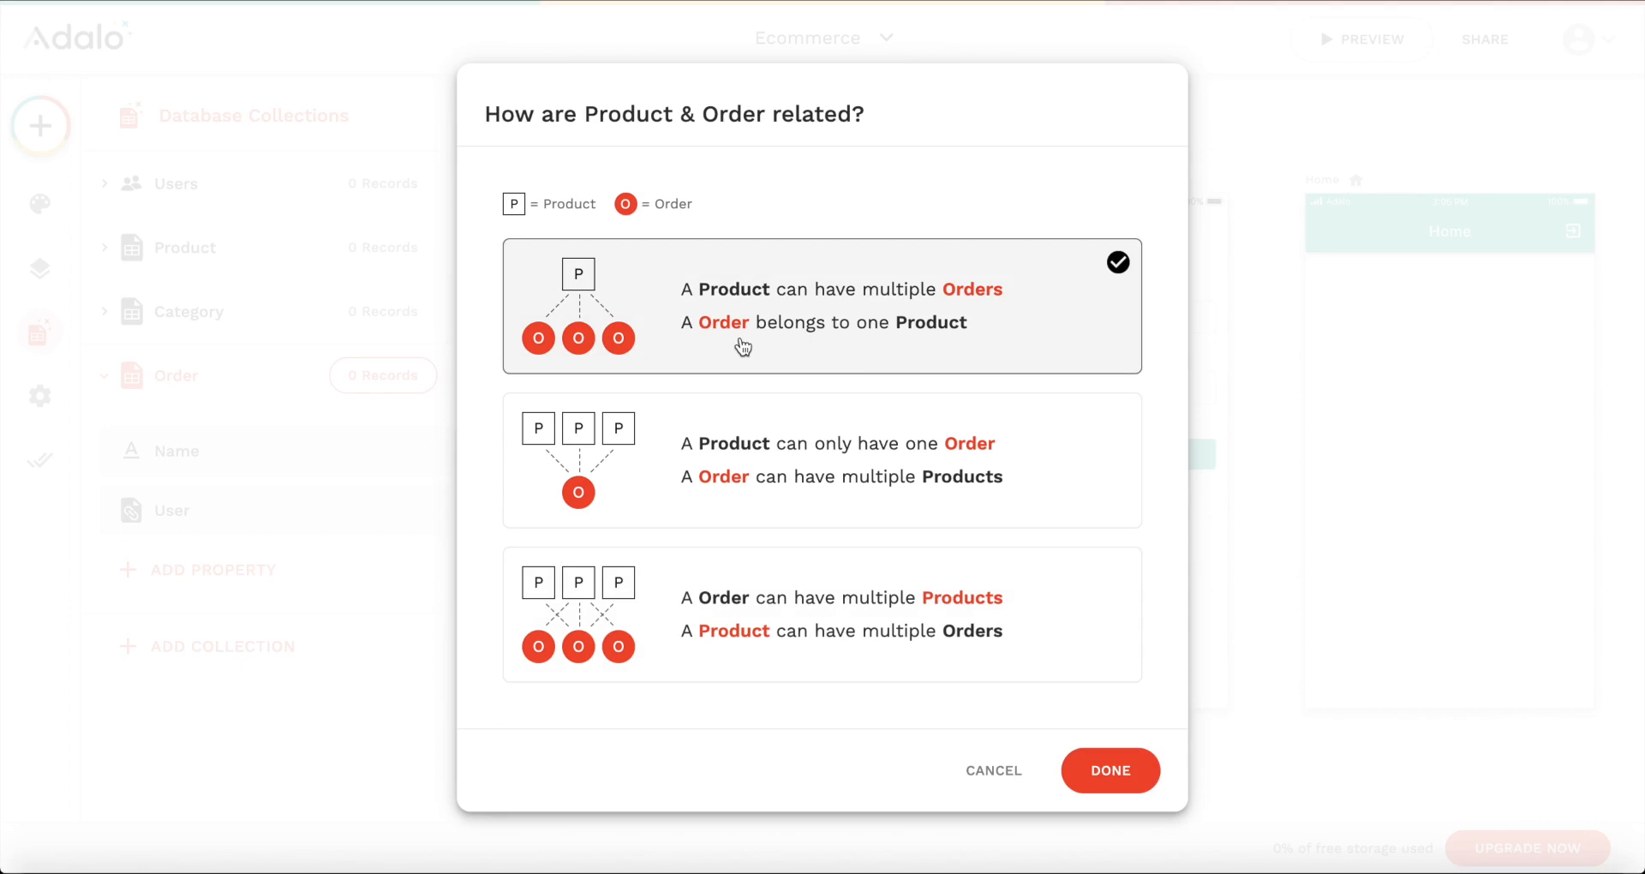
pyautogui.click(1101, 772)
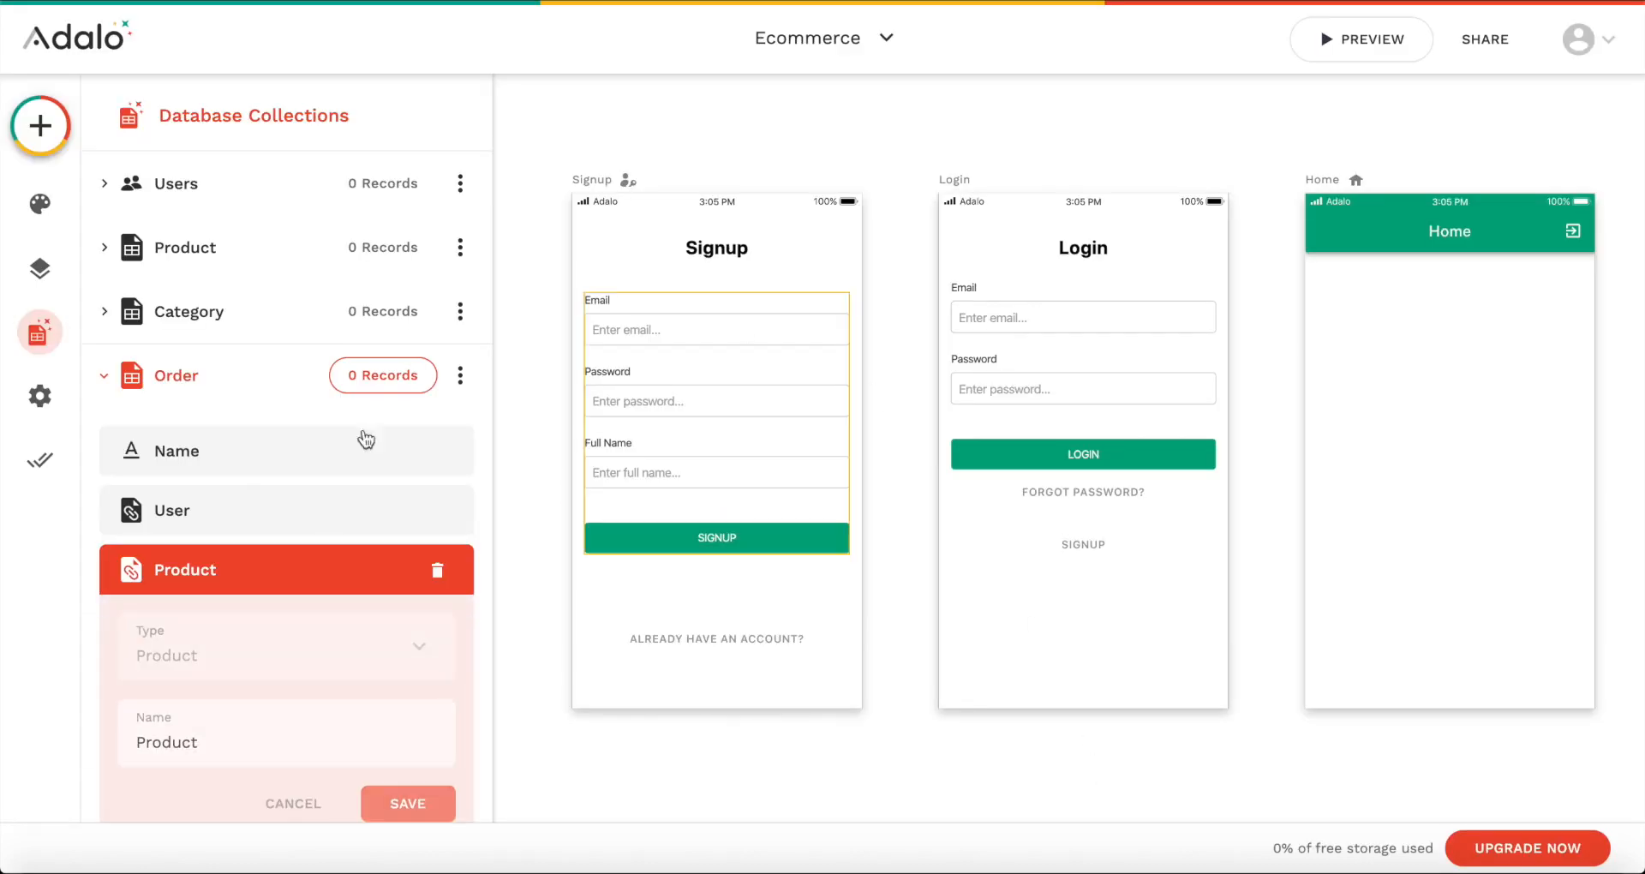
pyautogui.click(408, 804)
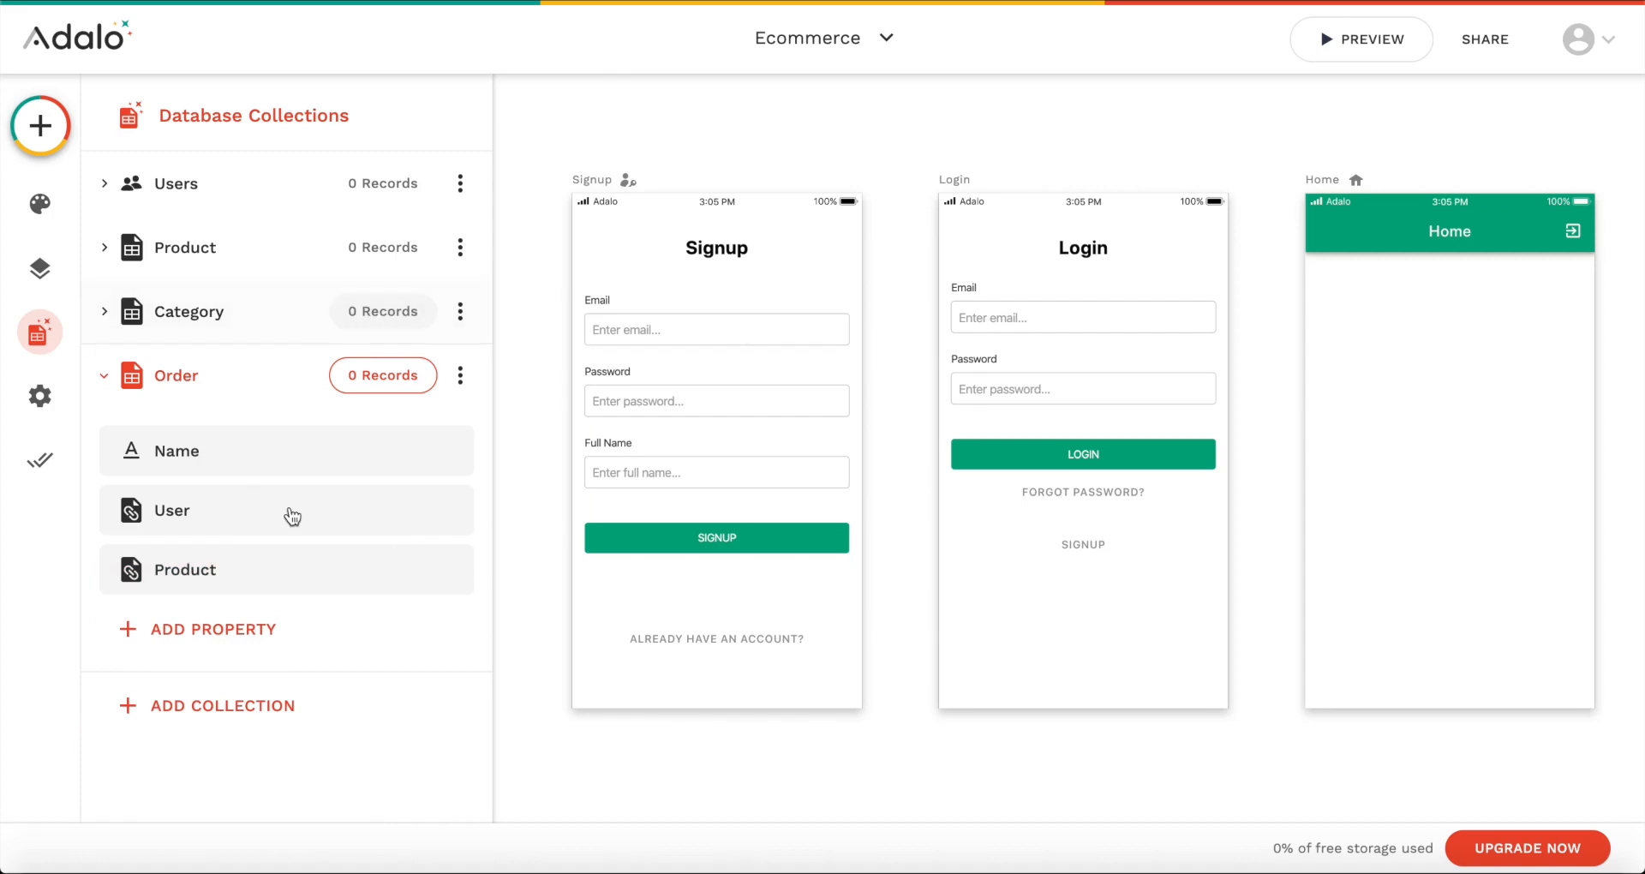
pyautogui.click(171, 387)
pyautogui.click(170, 386)
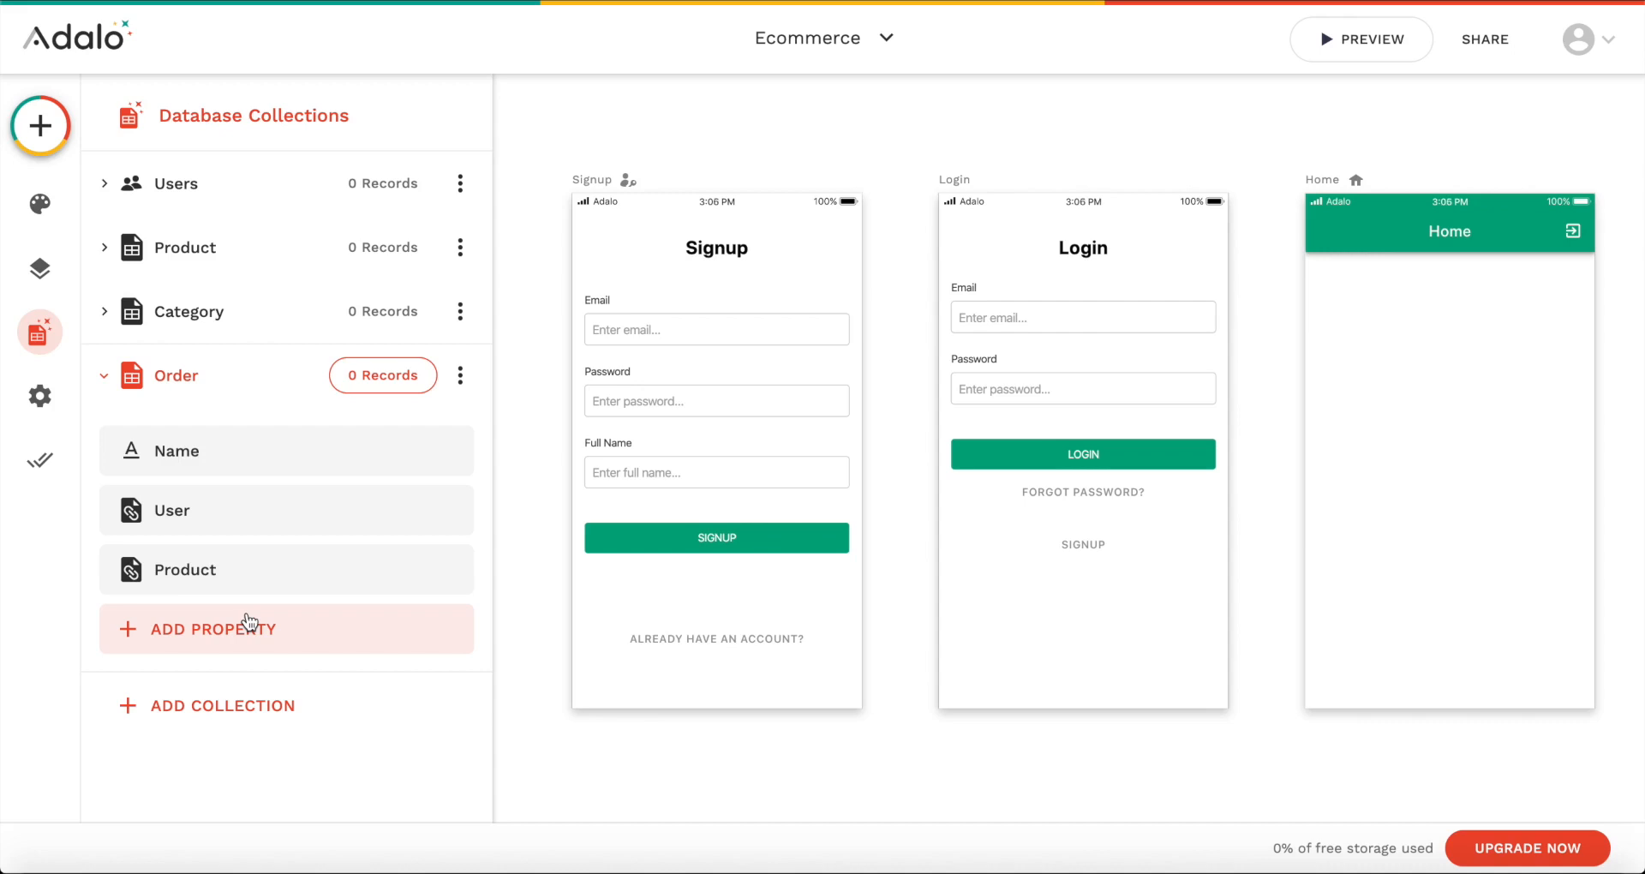
# Step: Open the Category records and add a Food category with a photo
pyautogui.click(859, 164)
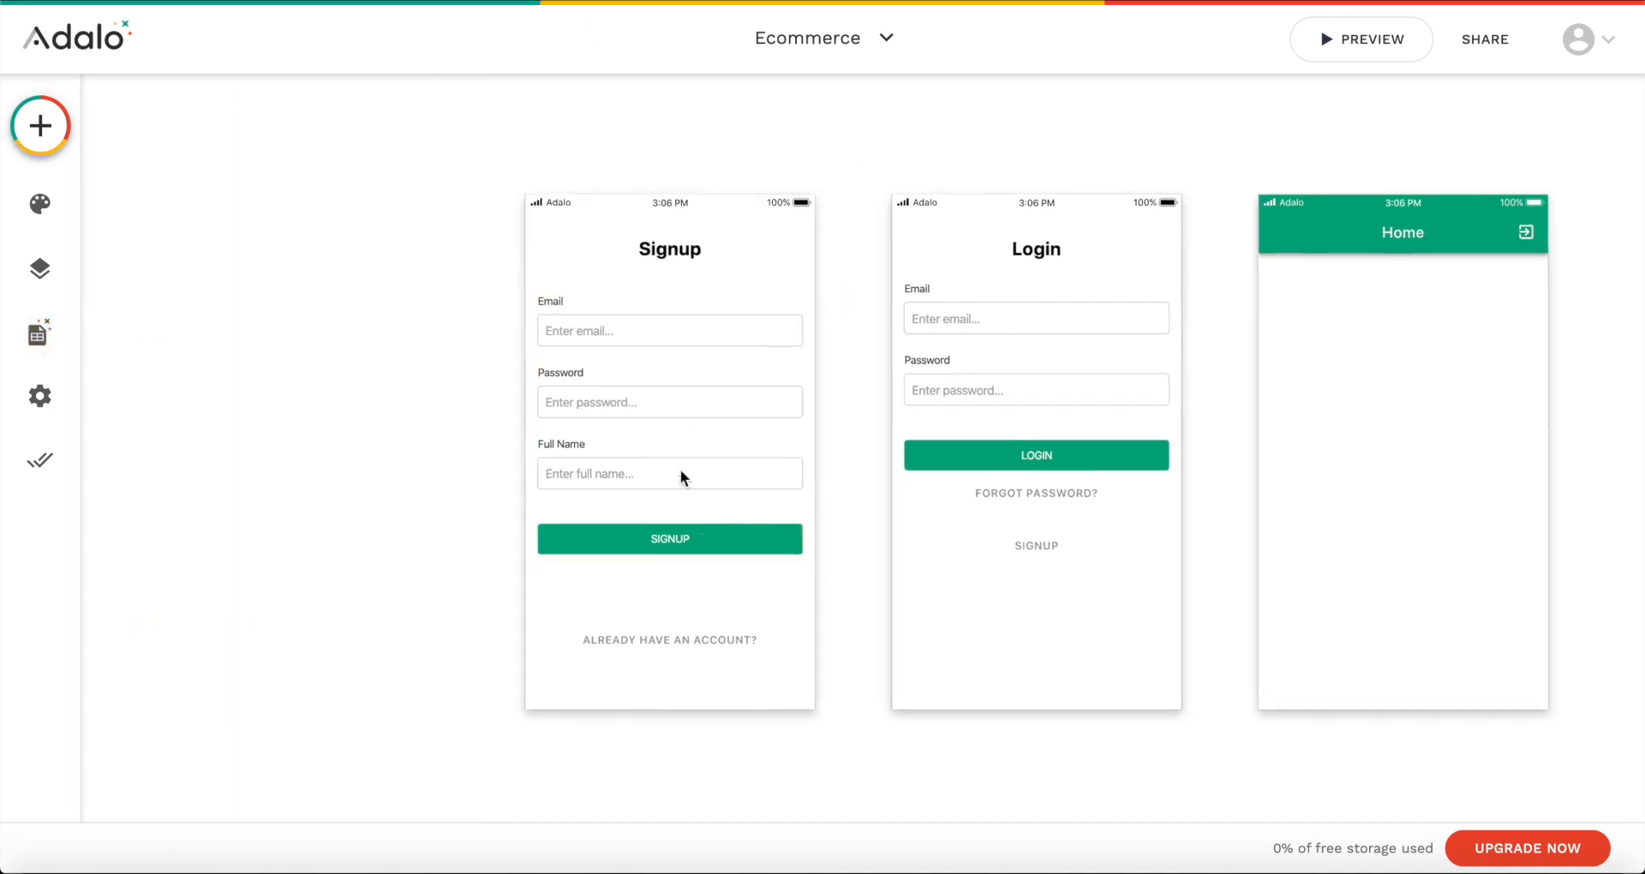
pyautogui.hscroll(4, 680, 470)
pyautogui.hscroll(2, 680, 471)
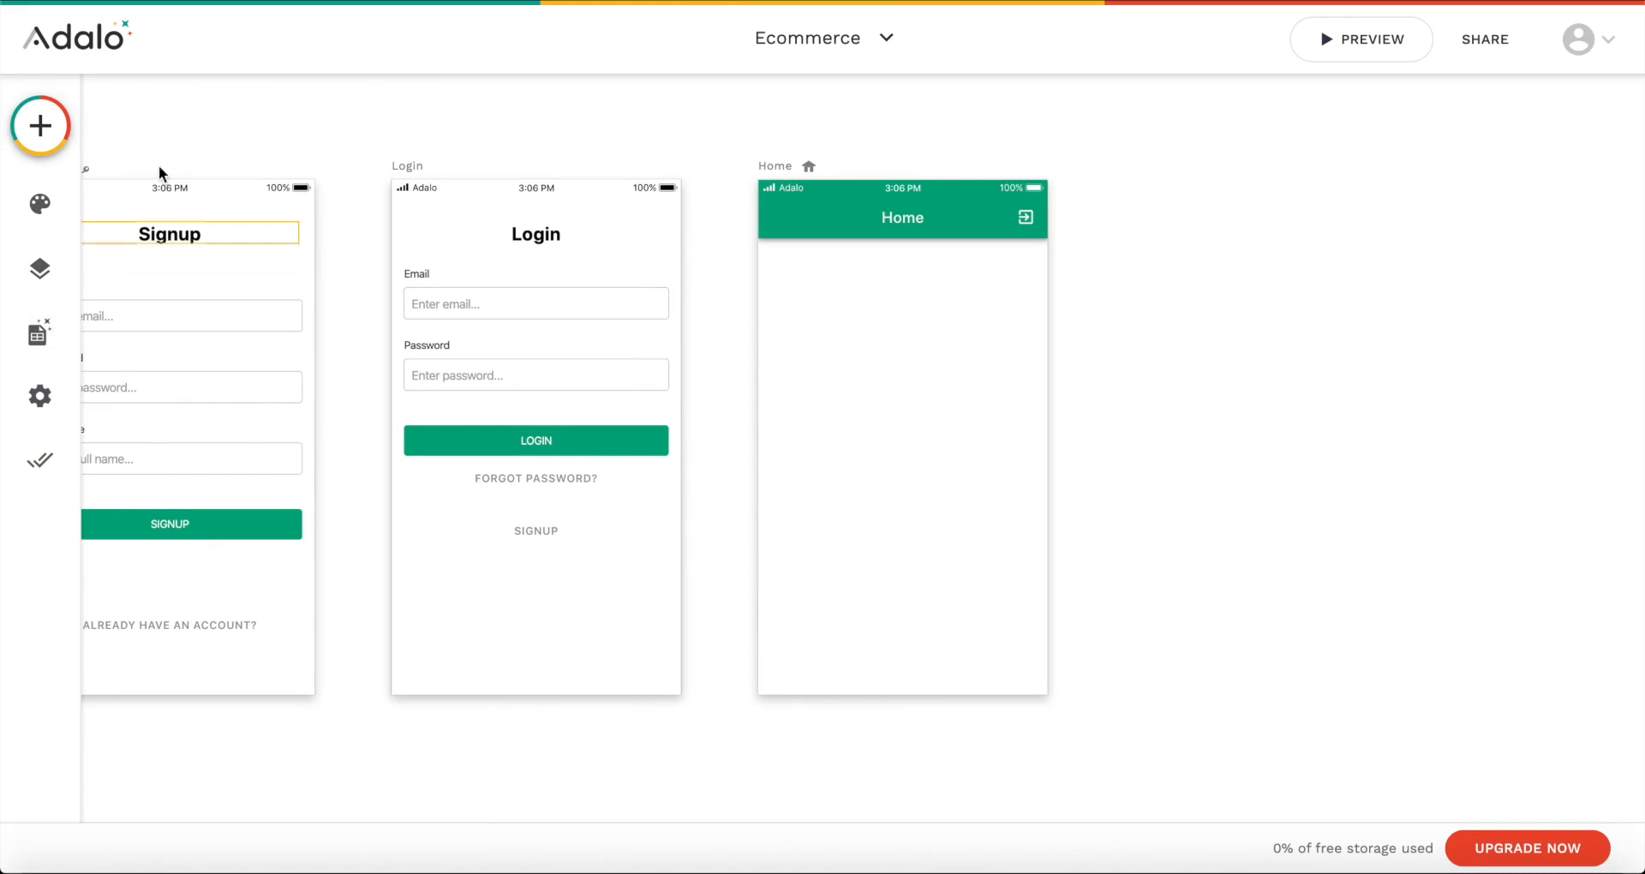
pyautogui.click(43, 335)
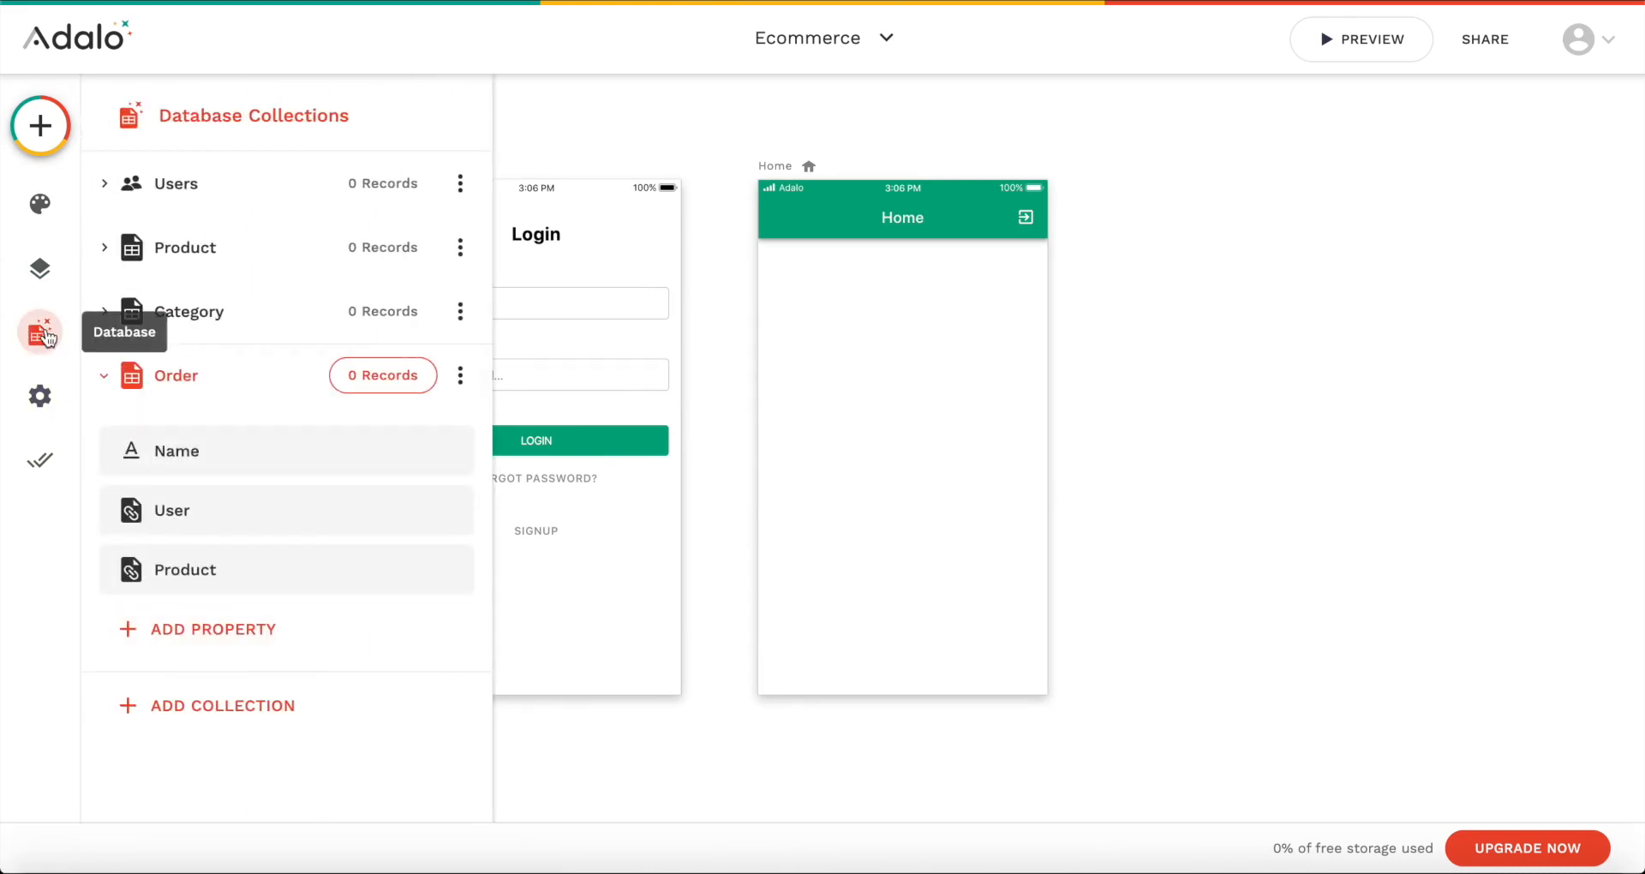
pyautogui.click(461, 253)
pyautogui.click(205, 291)
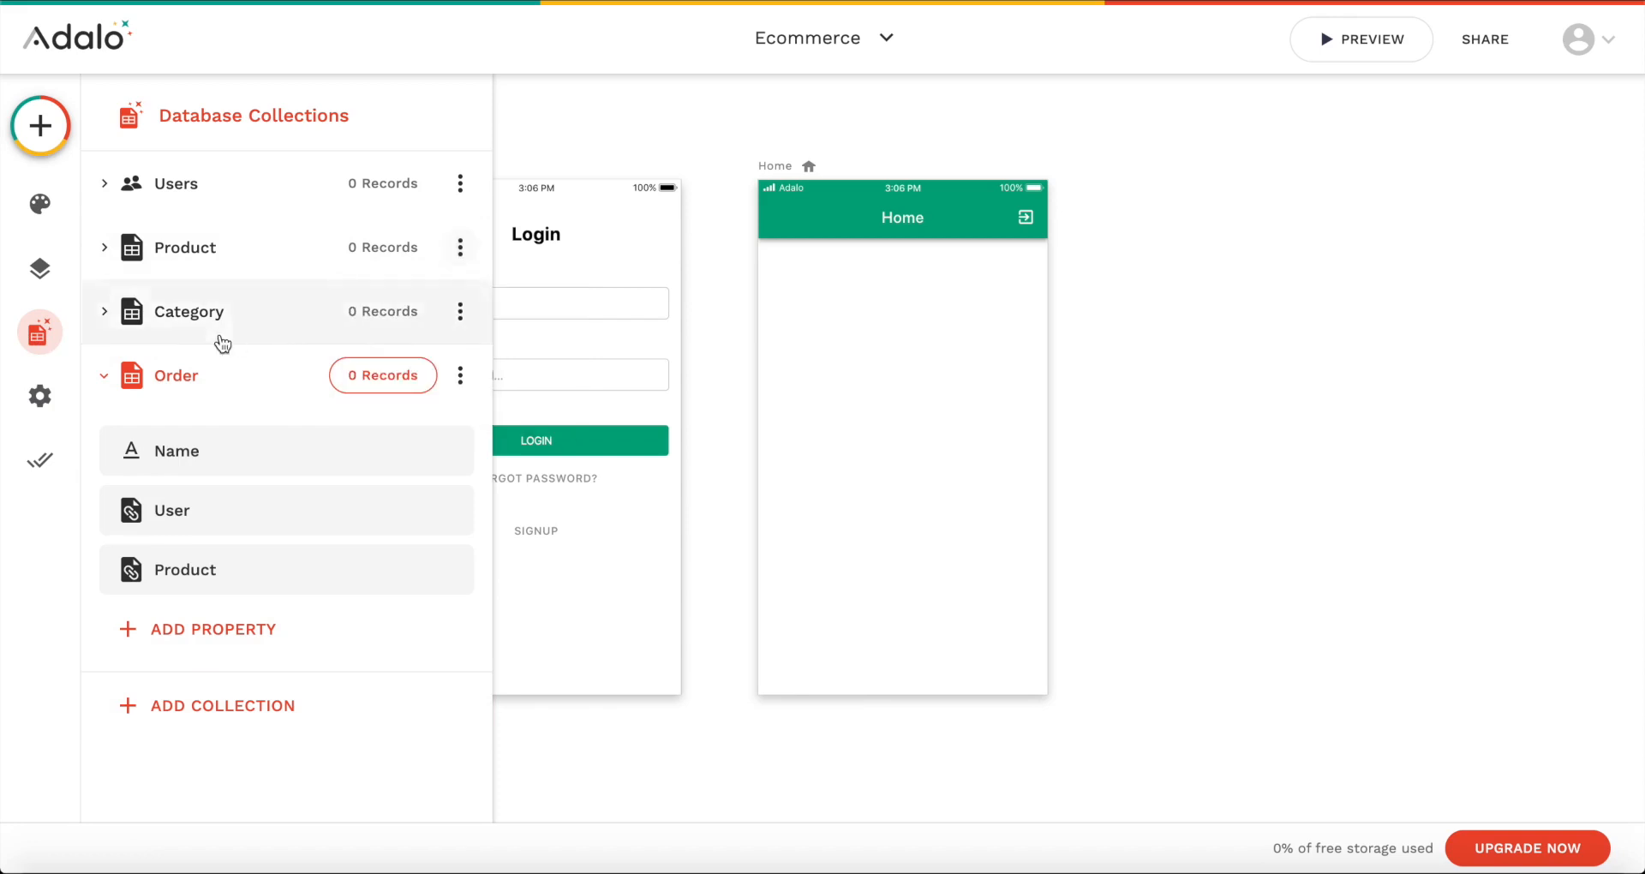
pyautogui.click(459, 311)
pyautogui.click(471, 475)
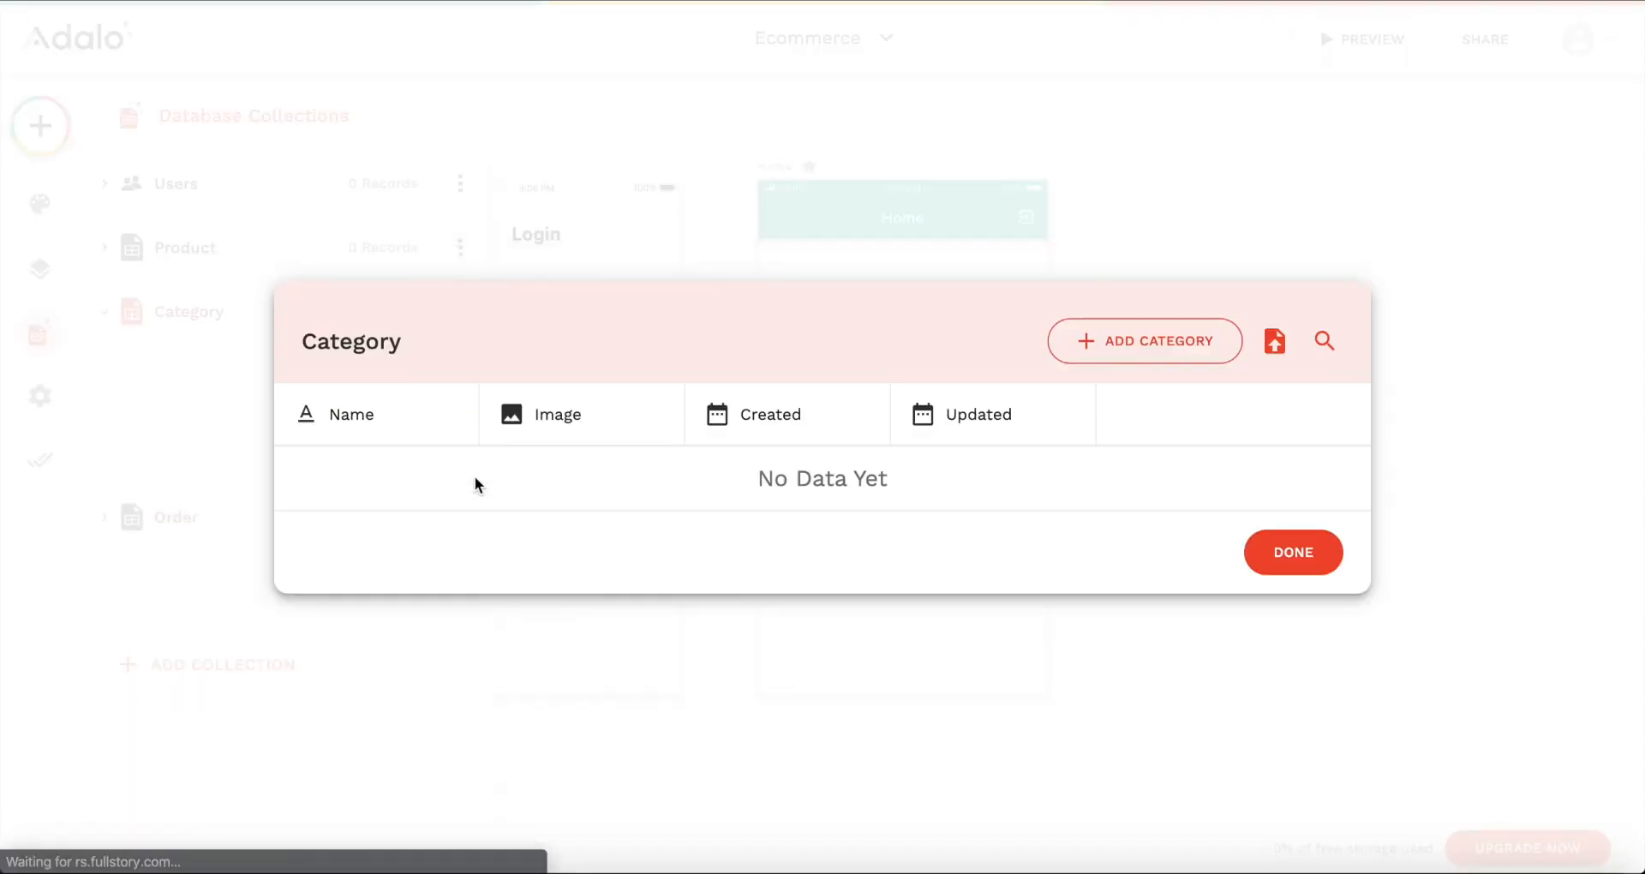
pyautogui.click(1146, 340)
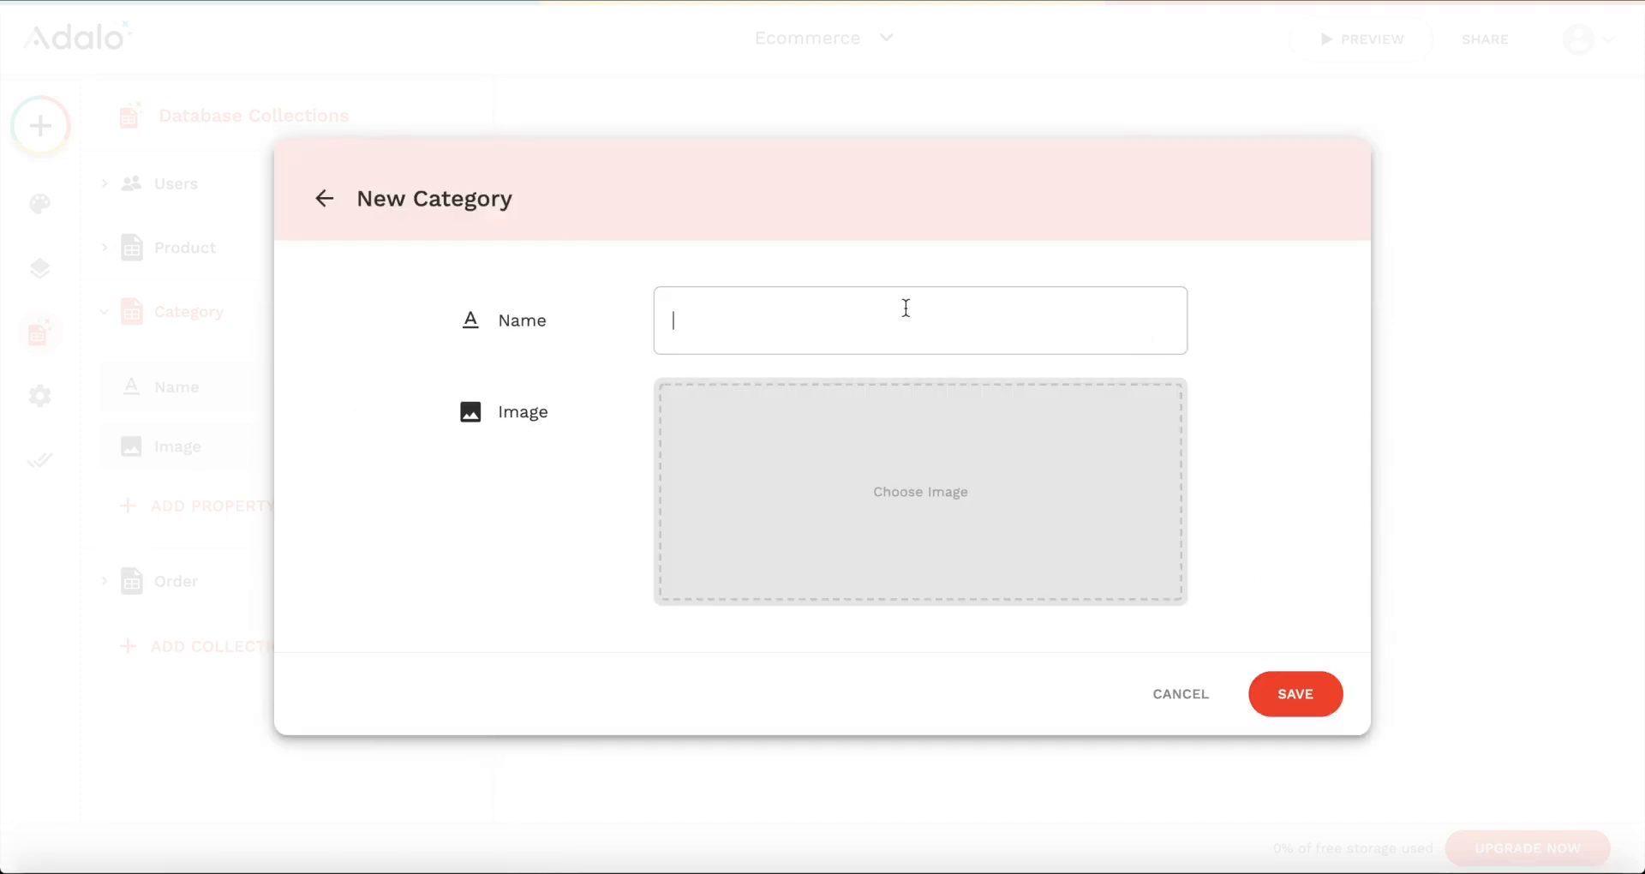
pyautogui.click(849, 418)
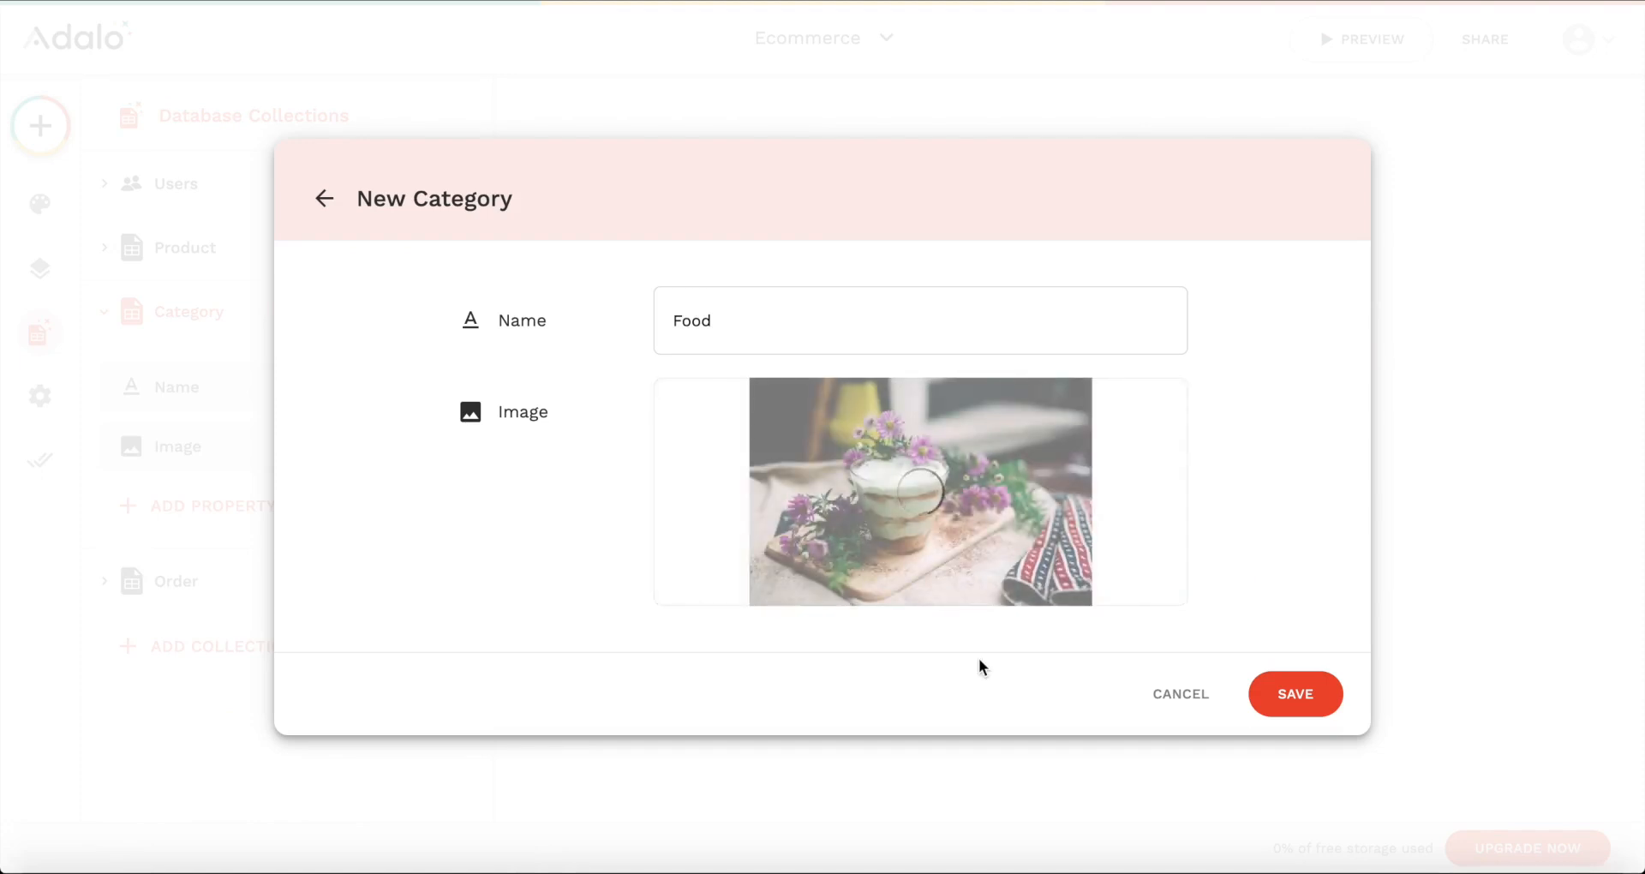
pyautogui.click(1260, 699)
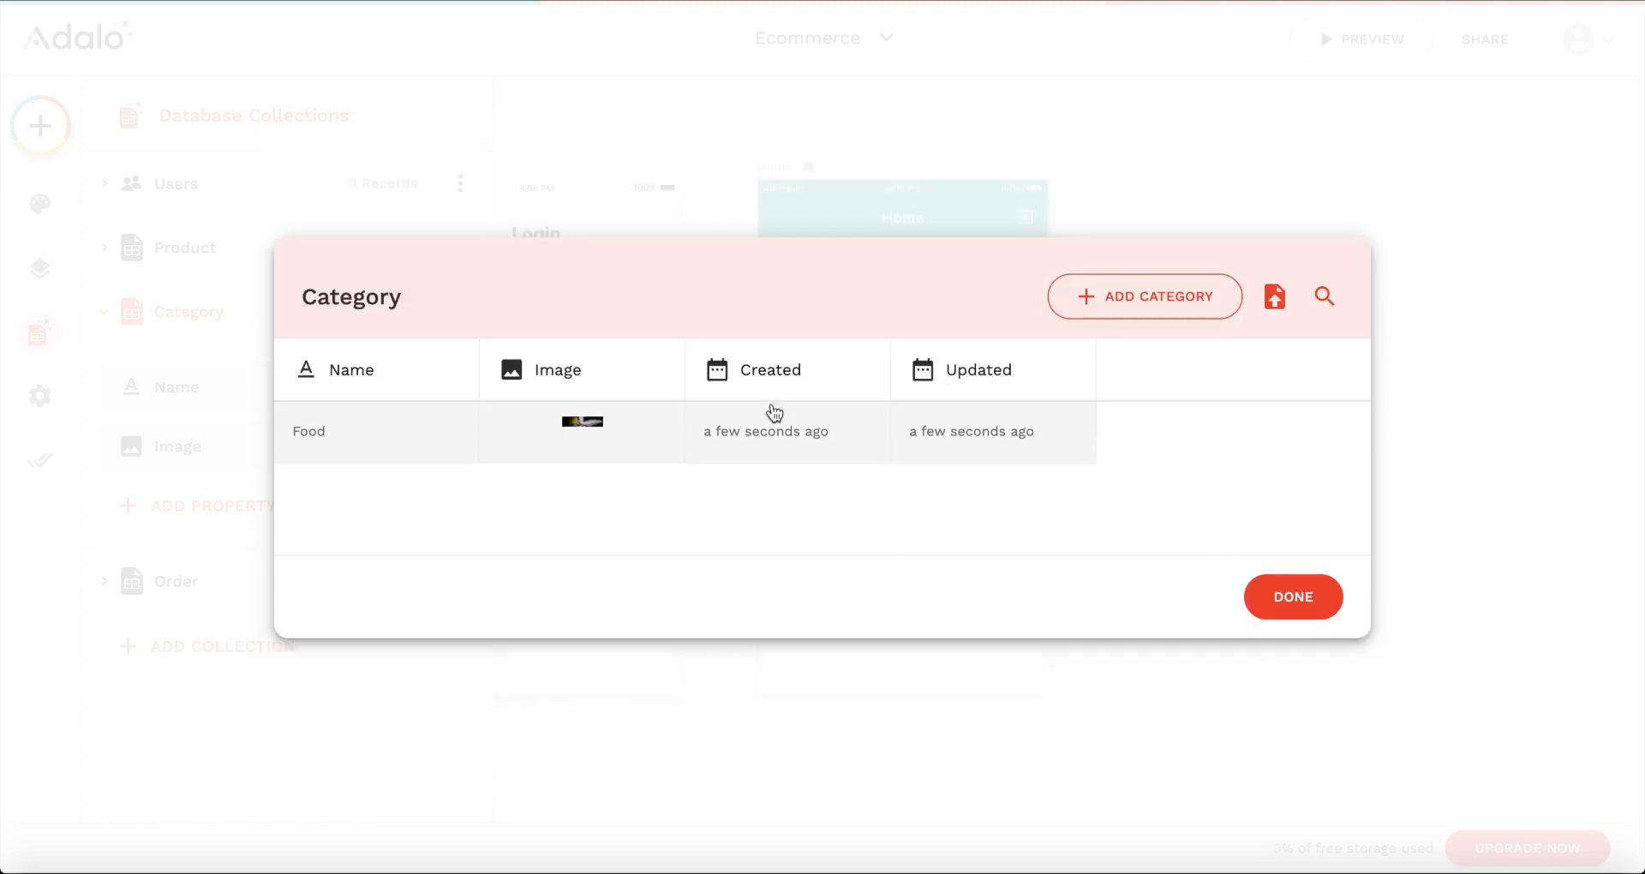
# Step: Add a Services category with the pipes photo, save it, and close the records list
pyautogui.click(1078, 301)
pyautogui.write('Services')
pyautogui.click(855, 485)
pyautogui.doubleClick(677, 93)
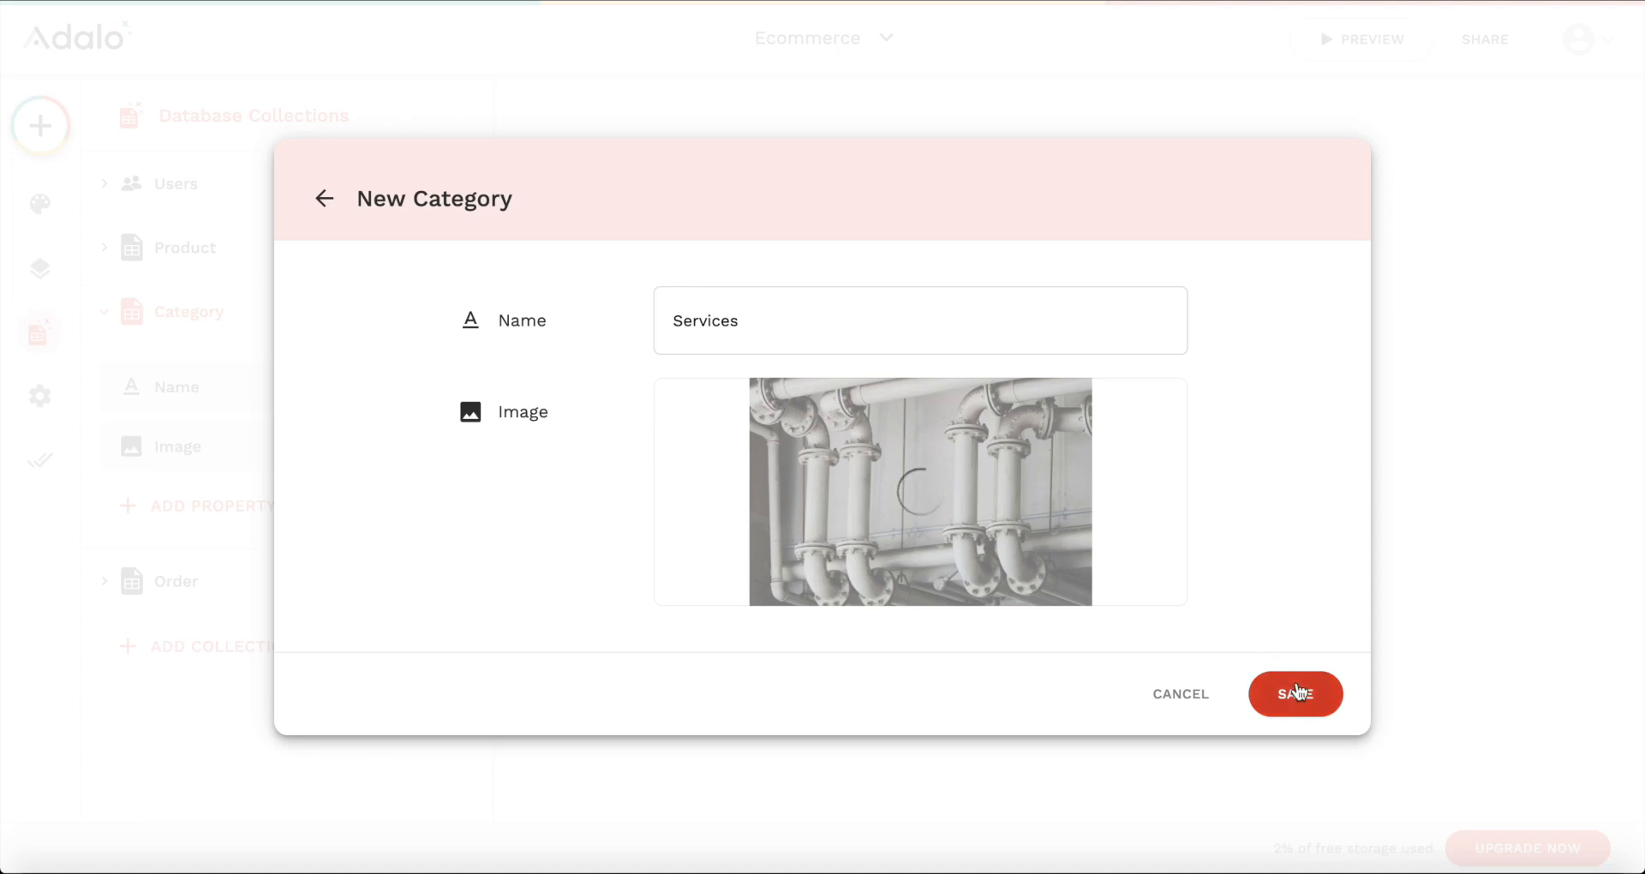
pyautogui.click(1299, 709)
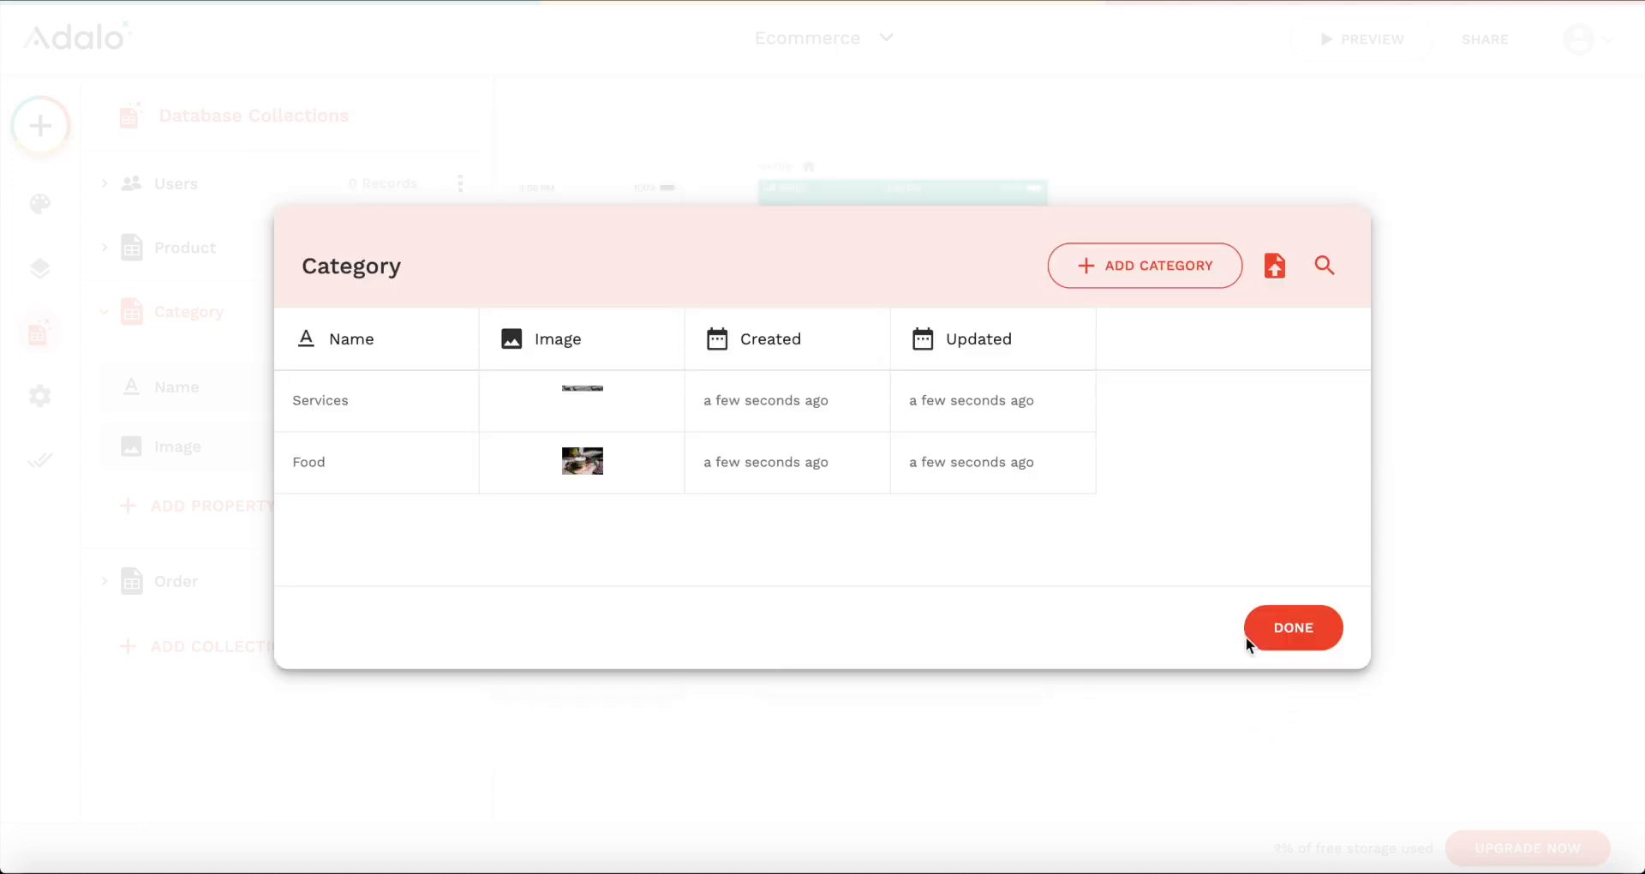
pyautogui.click(1311, 642)
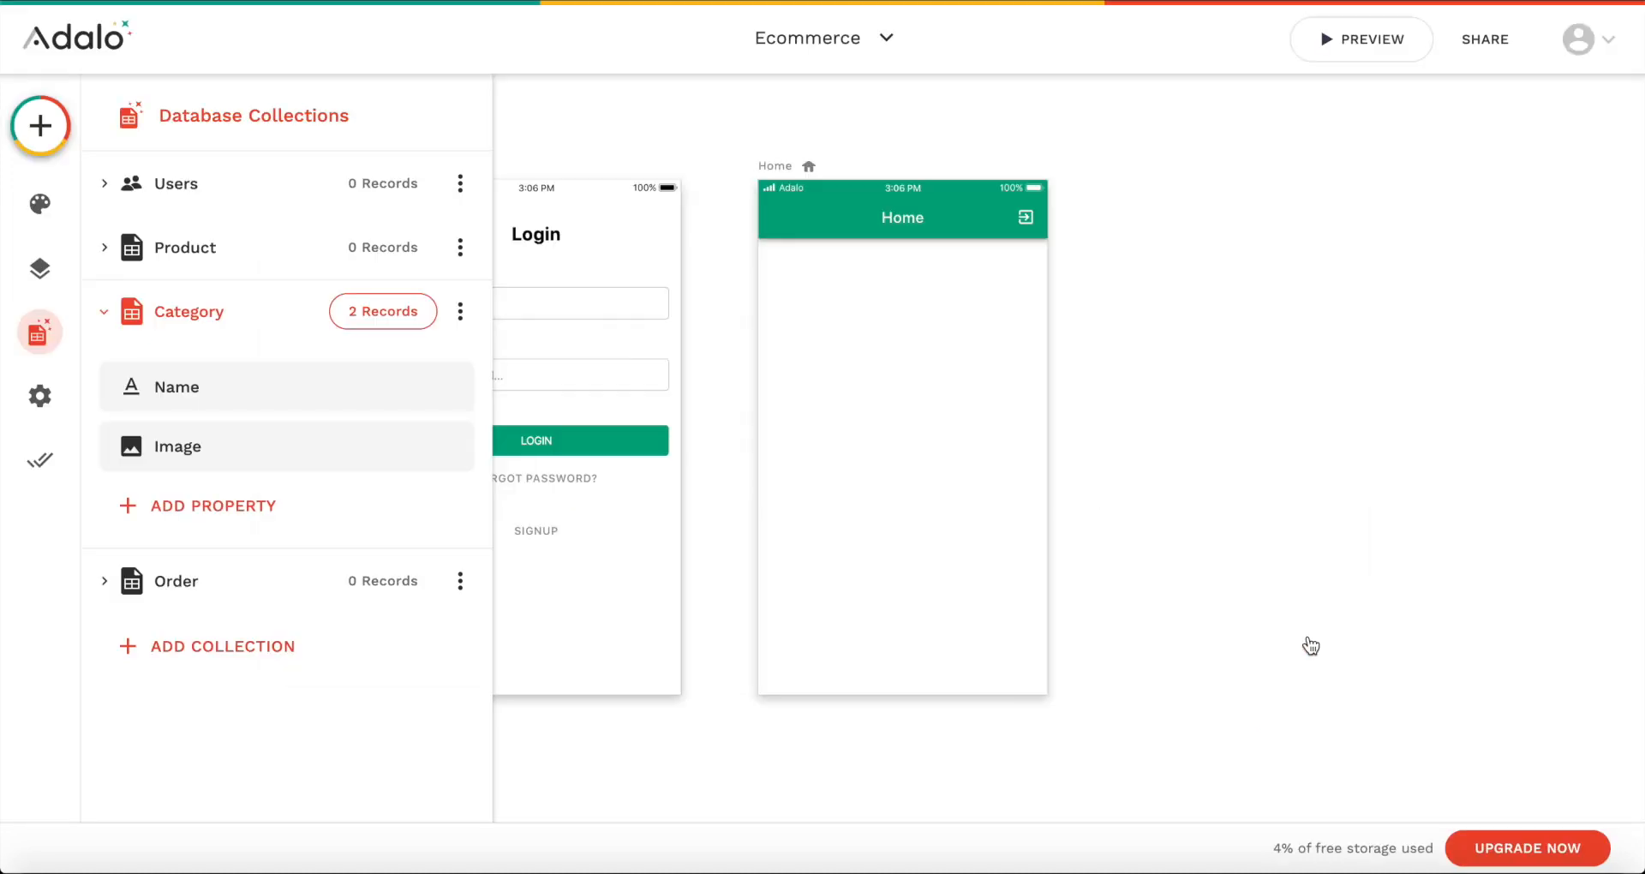
# Step: Start a new Product record and enter the description 'Tasty piece of mozarella'
pyautogui.click(262, 257)
pyautogui.click(460, 247)
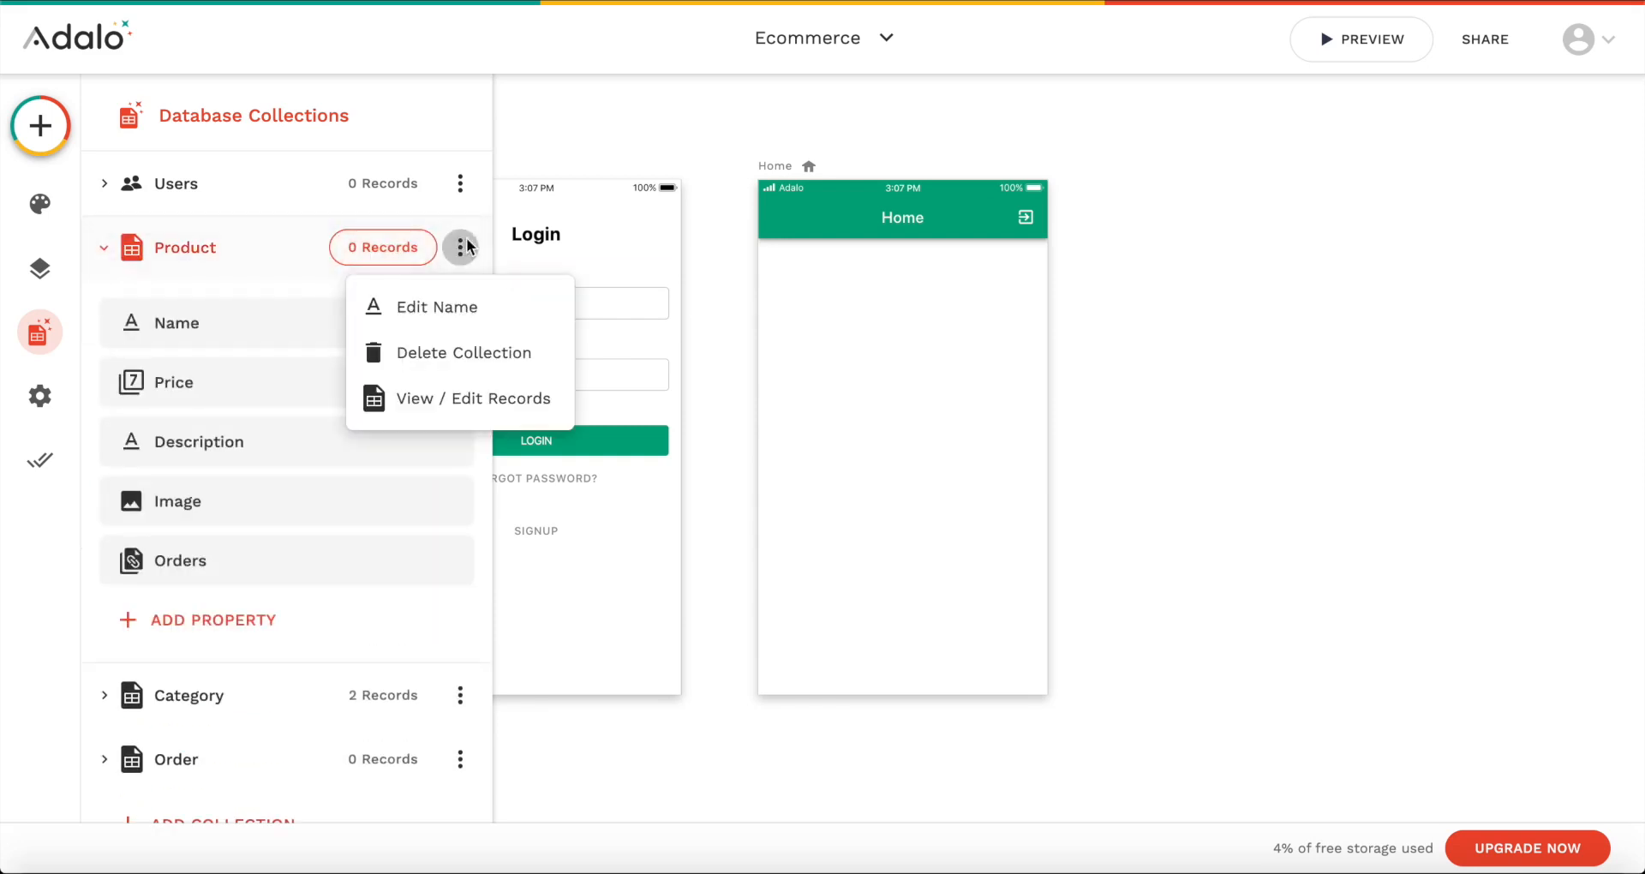
pyautogui.click(467, 396)
pyautogui.click(1157, 347)
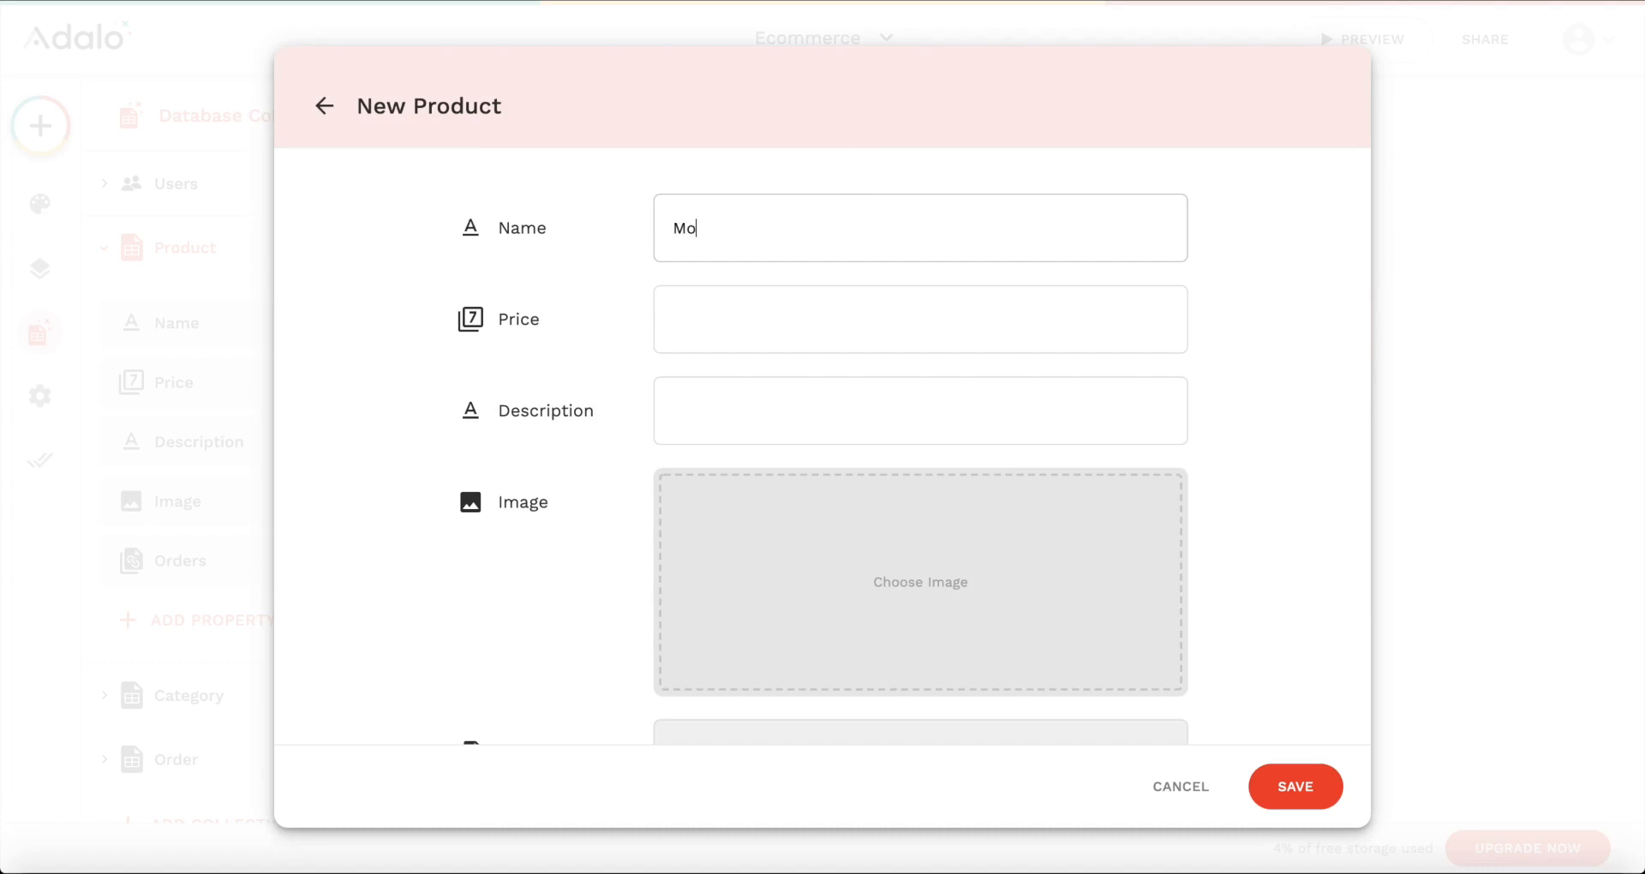
pyautogui.click(742, 336)
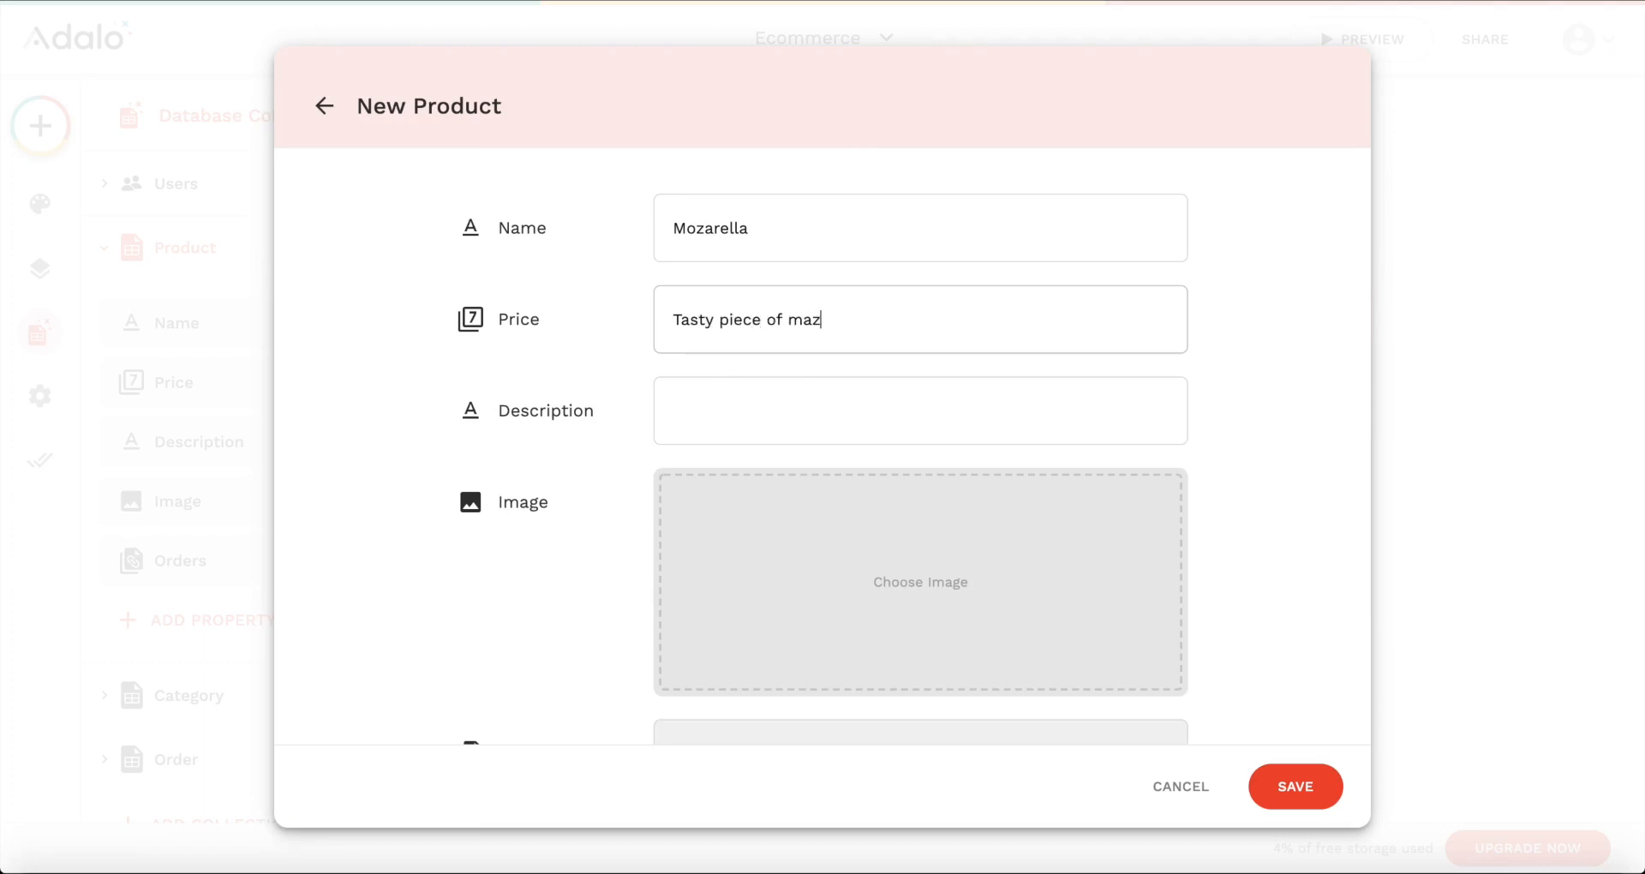
pyautogui.click(730, 398)
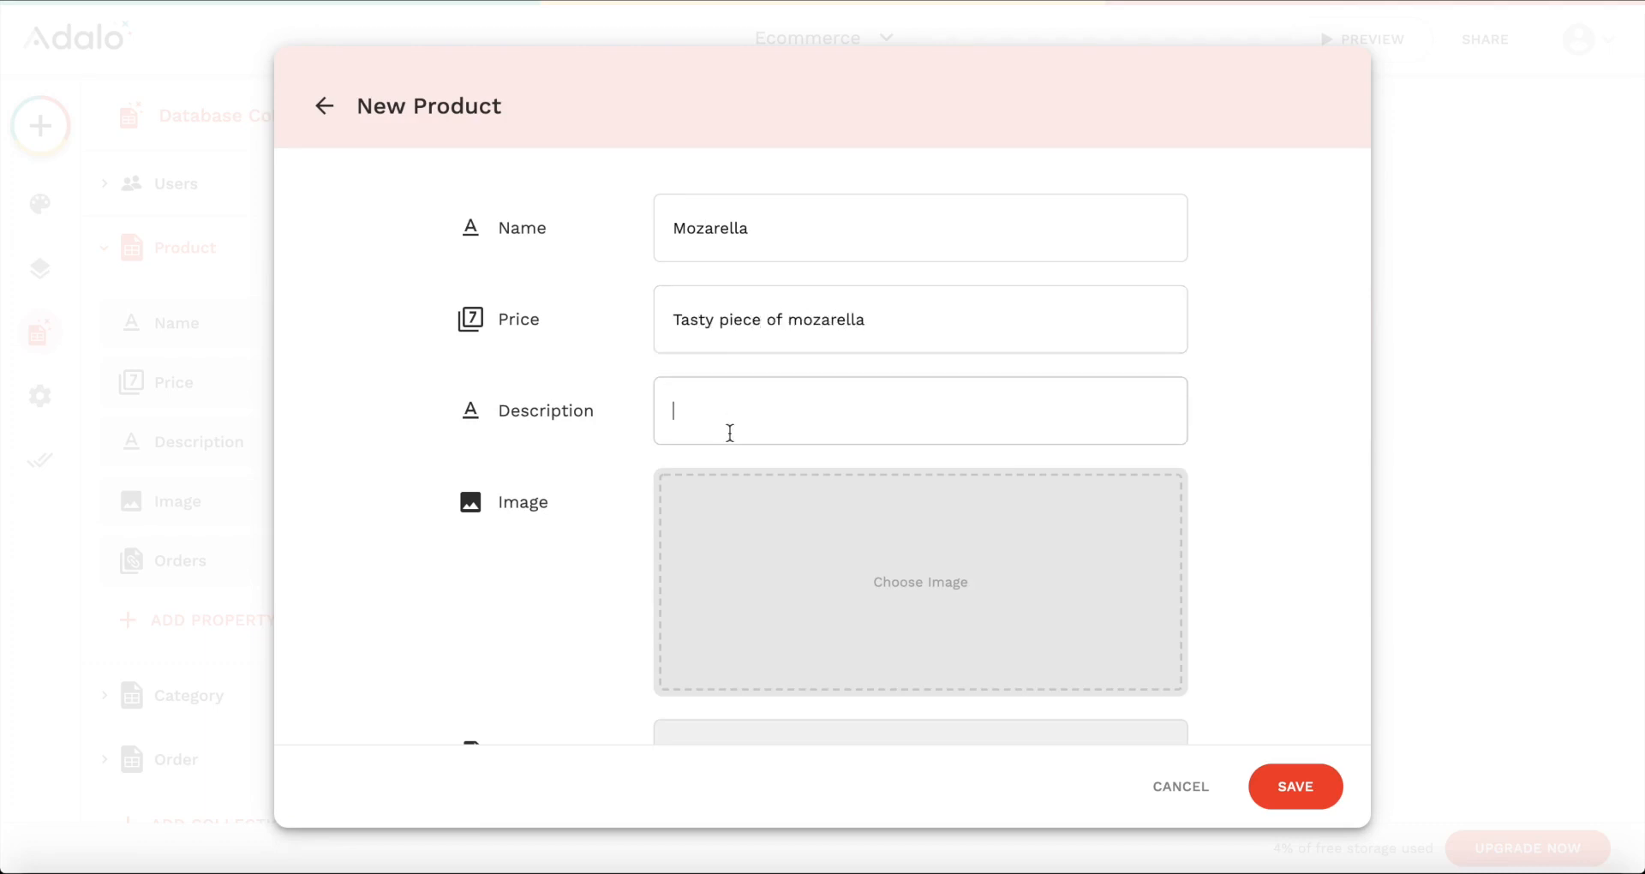
pyautogui.tripleClick(815, 334)
pyautogui.hotkey('ctrl', 'c')
pyautogui.press('BackSpace')
pyautogui.click(783, 384)
pyautogui.hotkey('ctrl', 'v')
# Step: Set the Mozarella product's price to 12, save it, and close the records table
pyautogui.click(784, 297)
pyautogui.write('12')
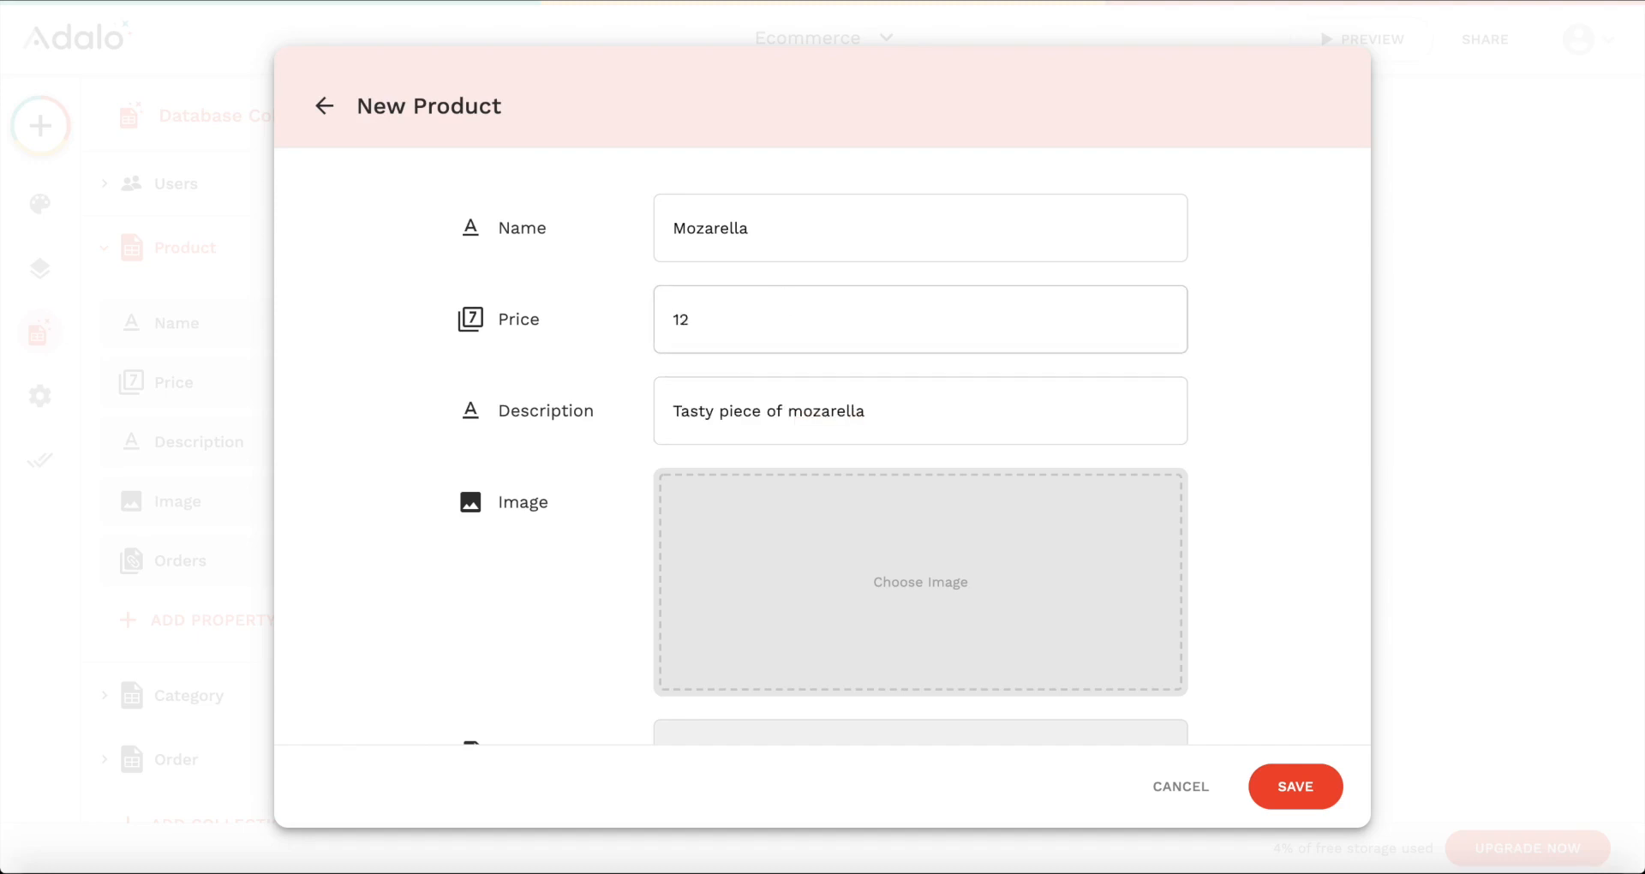
pyautogui.write('2')
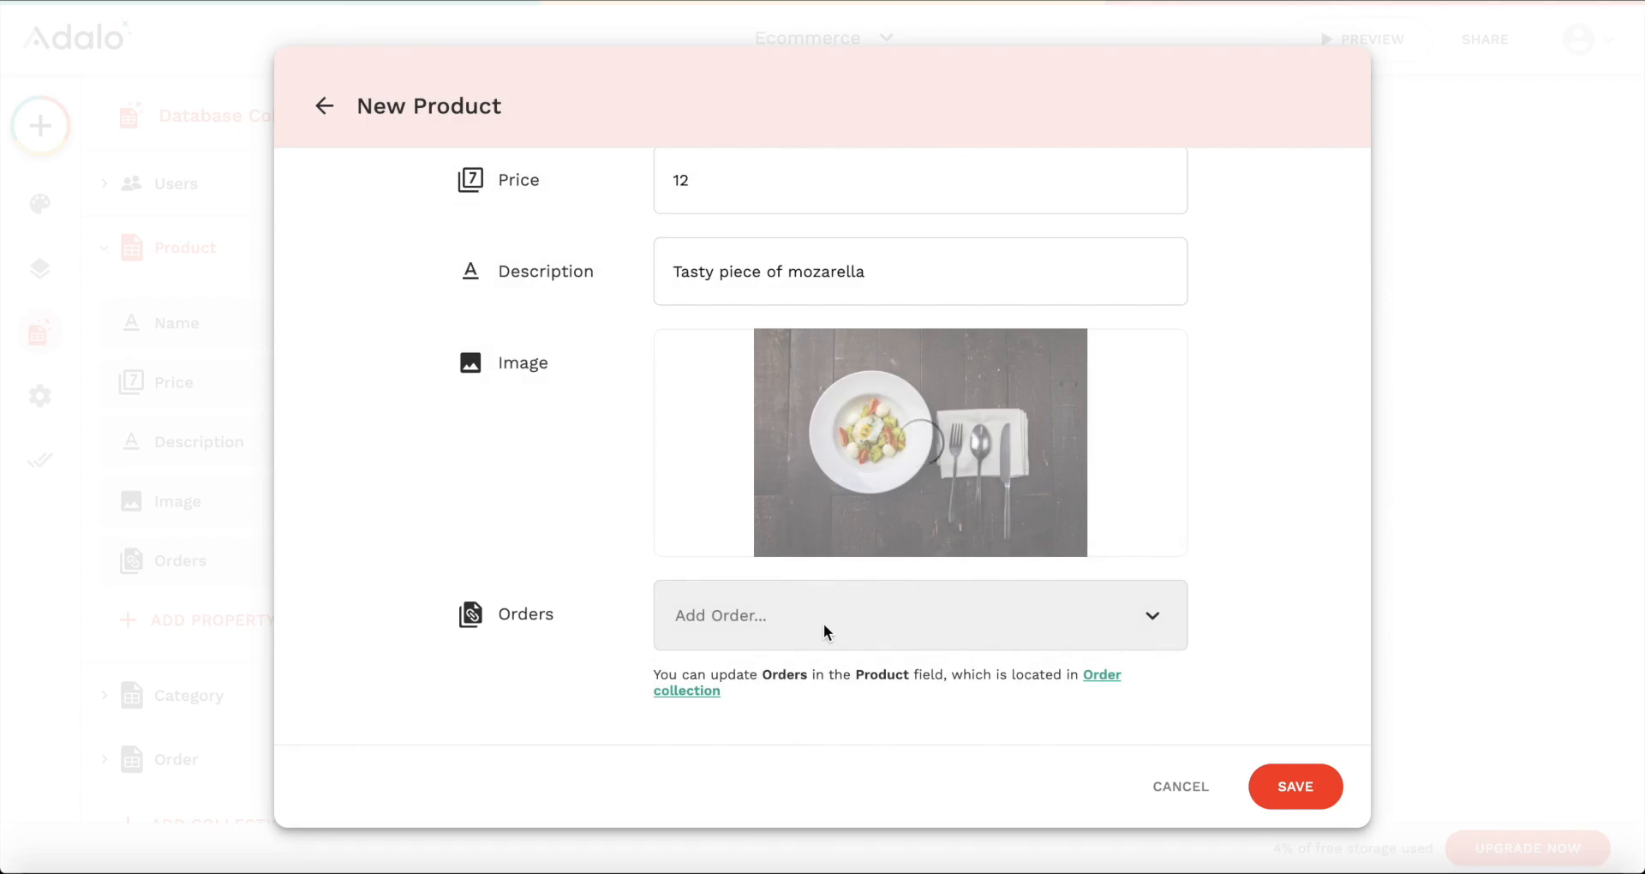
pyautogui.scroll(2, 824, 625)
pyautogui.scroll(-2, 824, 626)
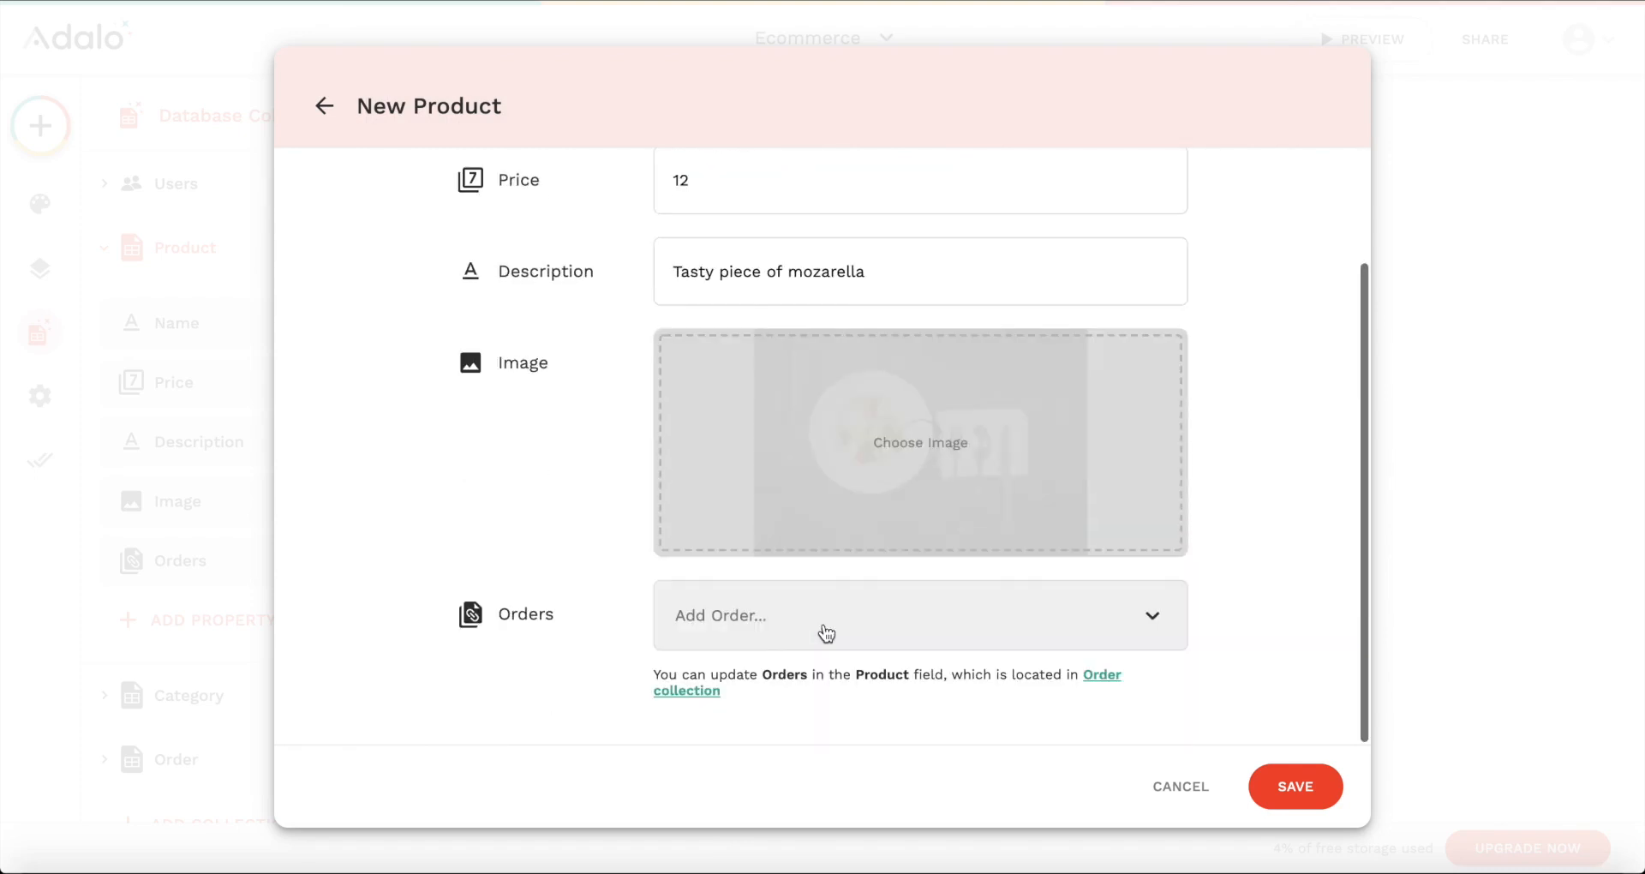
pyautogui.scroll(2, 828, 684)
pyautogui.scroll(-2, 827, 685)
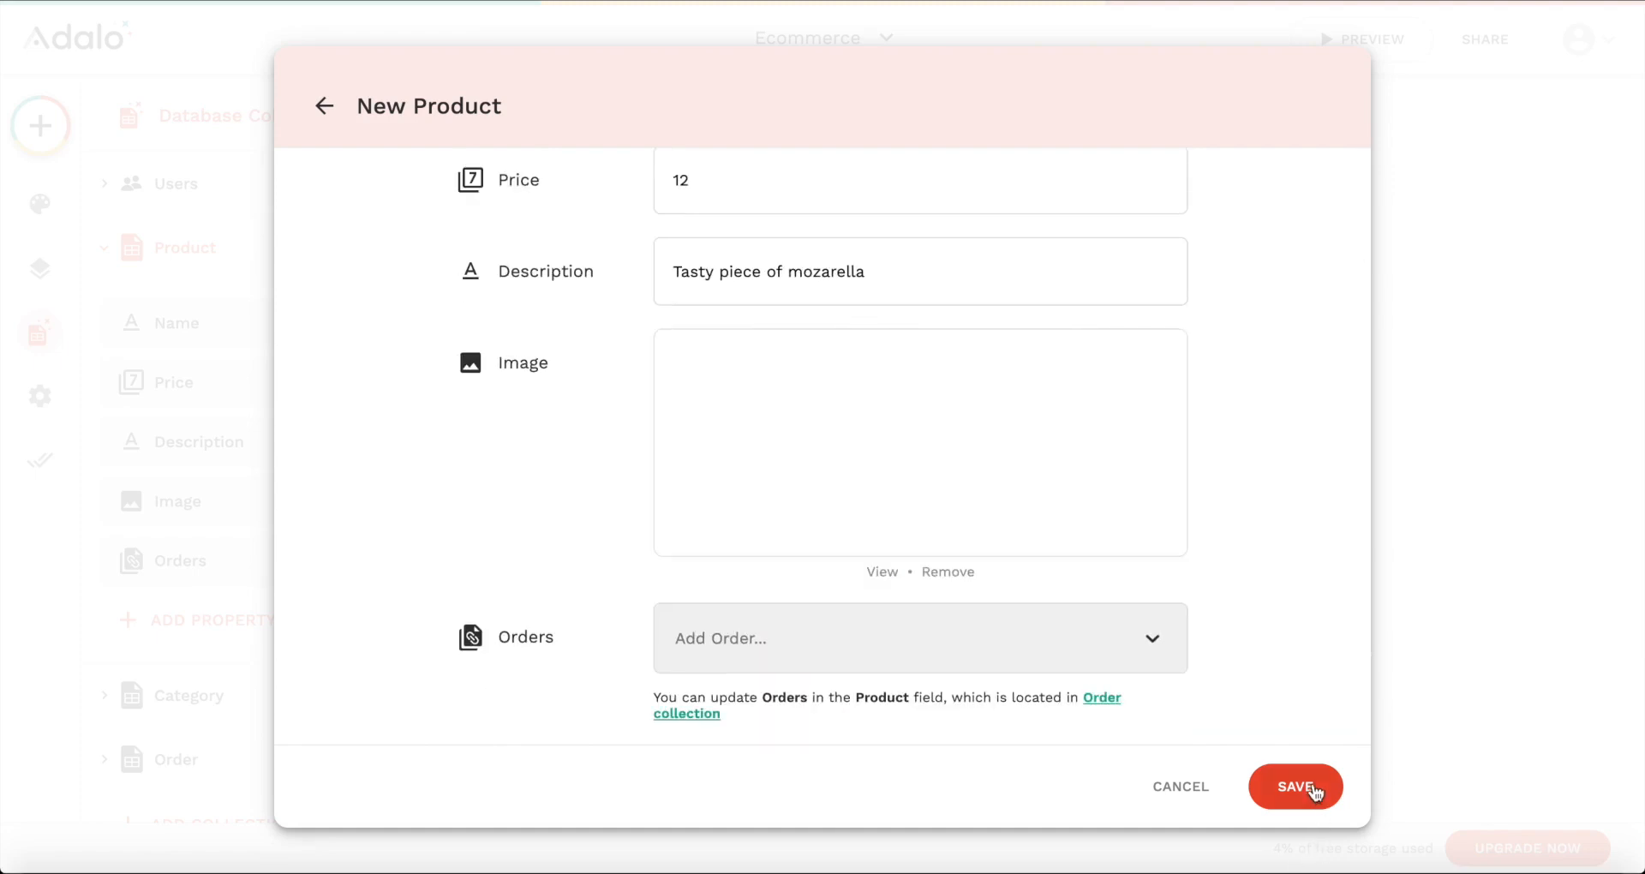
pyautogui.click(1313, 790)
pyautogui.click(1288, 592)
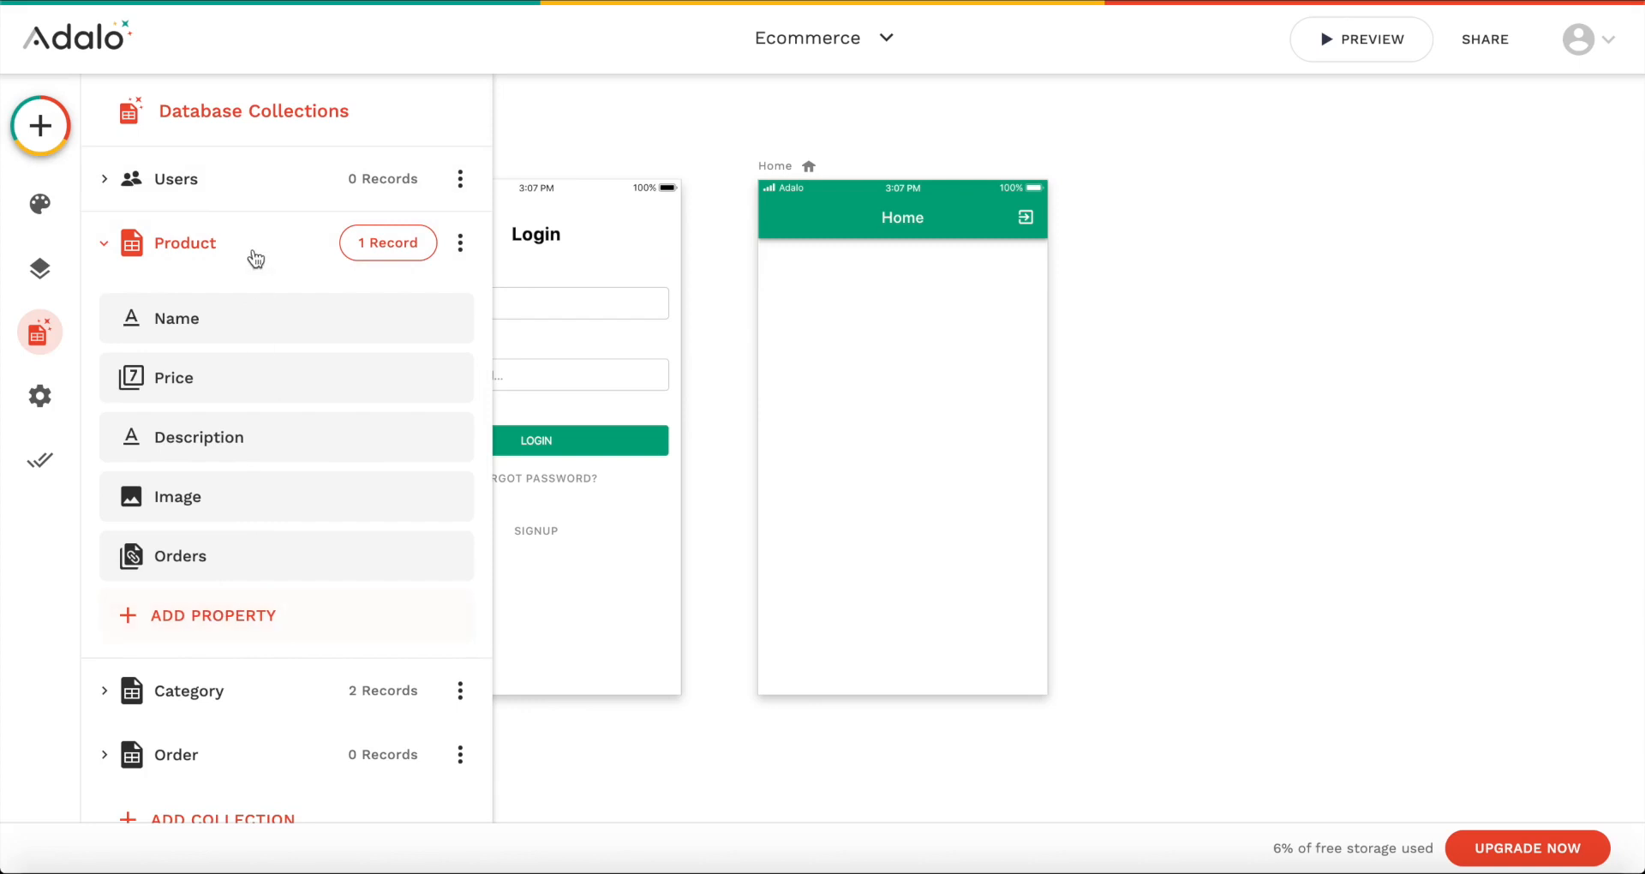
# Step: Add a Category relationship to Product where one category has many products
pyautogui.click(196, 610)
pyautogui.moveTo(235, 579)
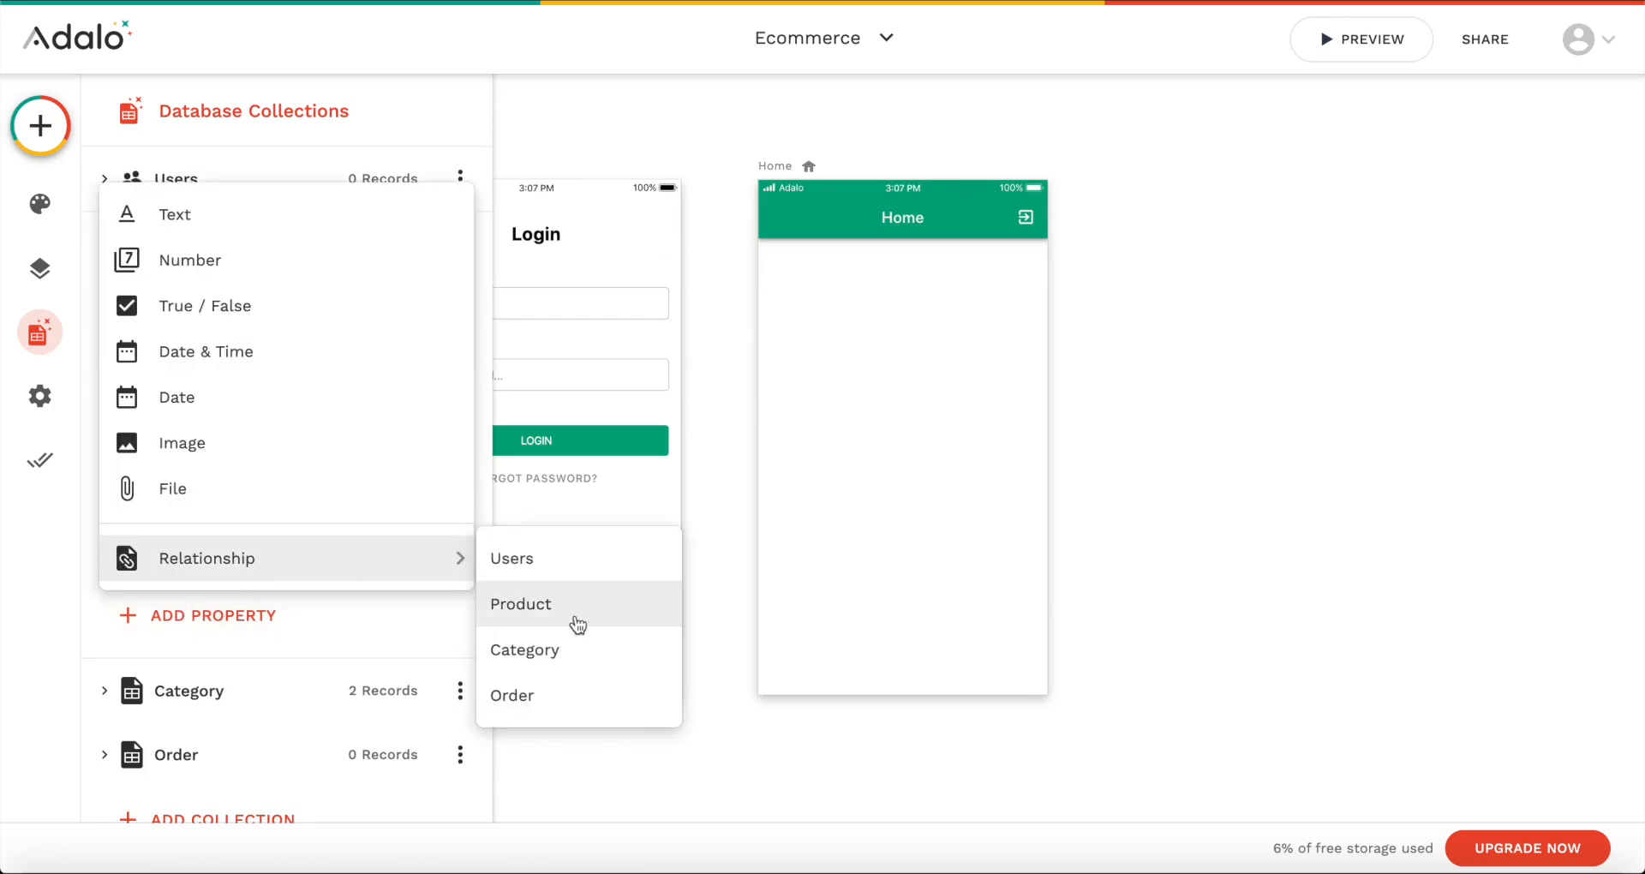
pyautogui.click(524, 650)
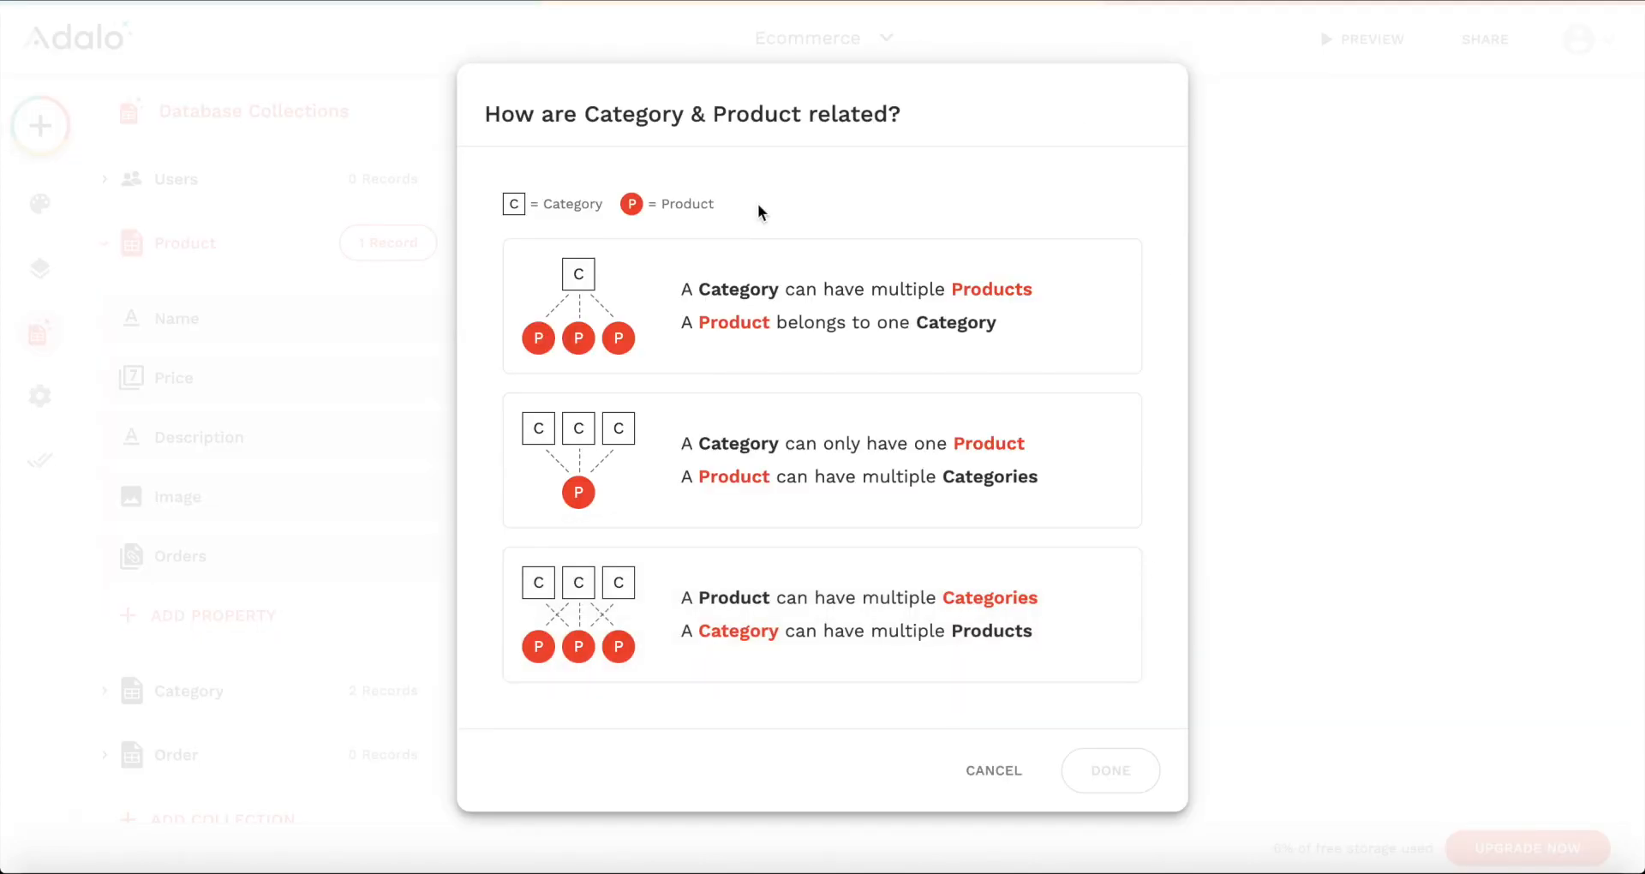
pyautogui.click(857, 364)
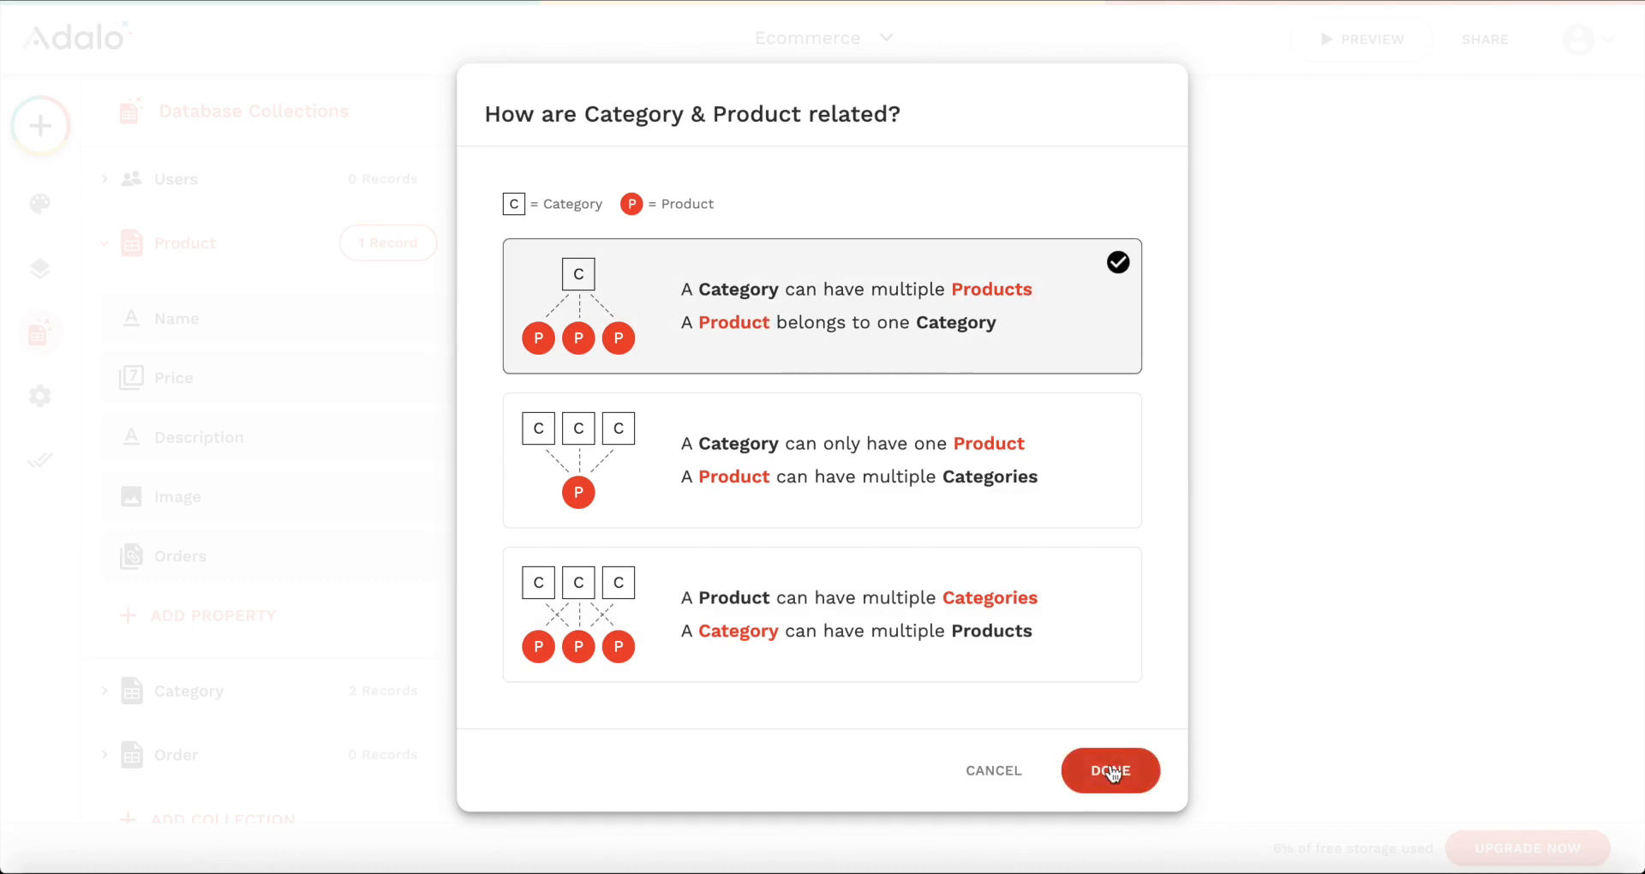
pyautogui.click(1112, 773)
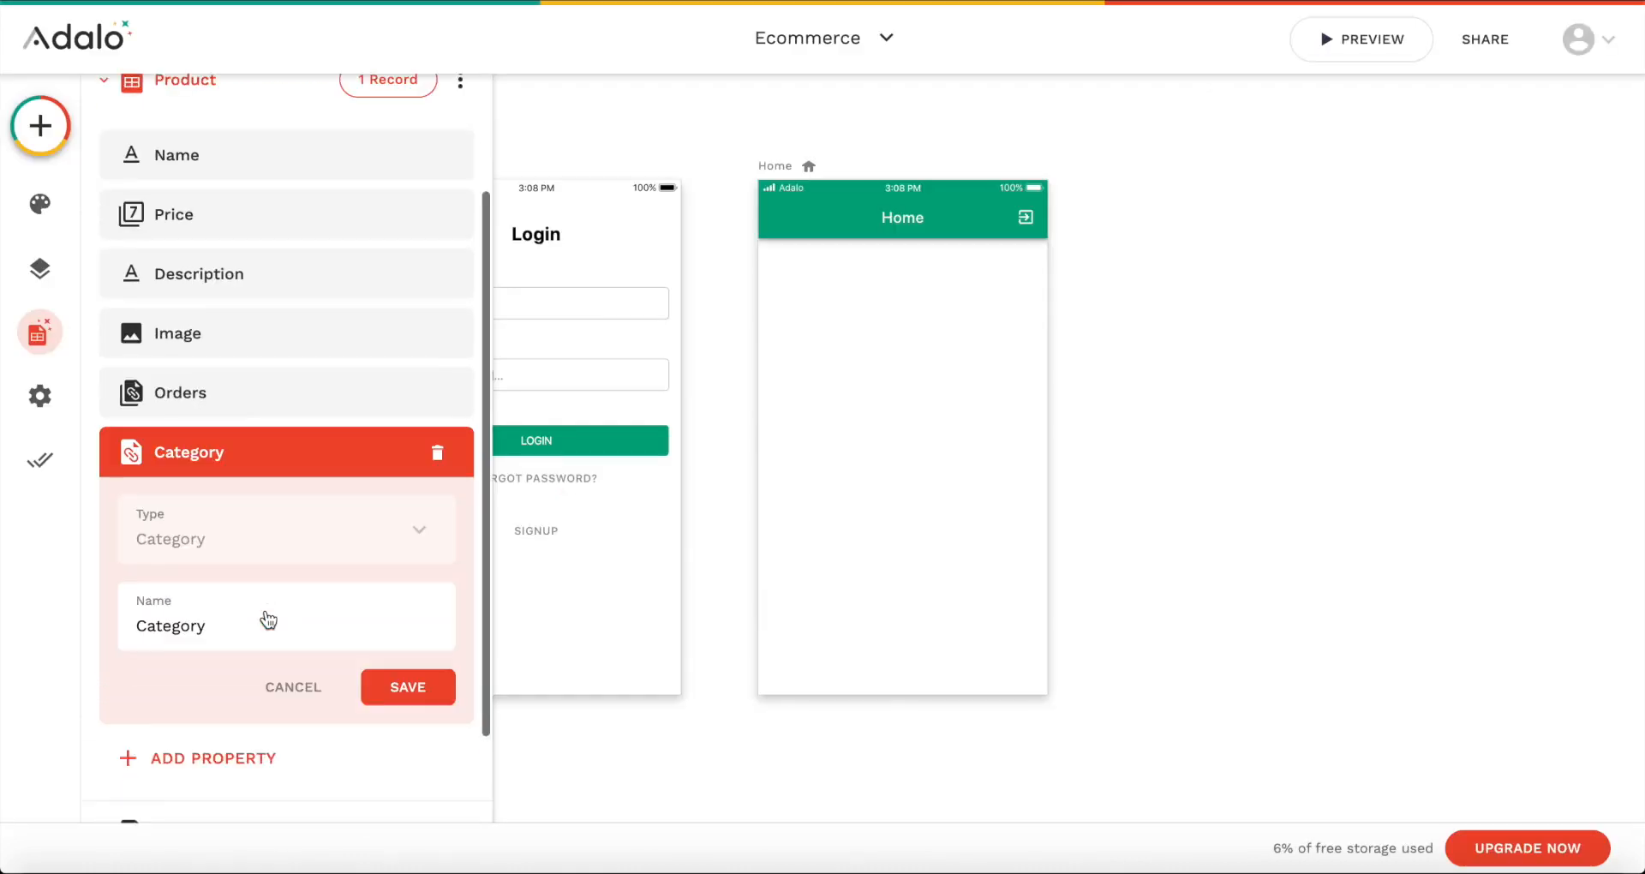
pyautogui.click(403, 643)
# Step: Assign the Mozarella product to the Food category and save the record
pyautogui.scroll(3, 205, 529)
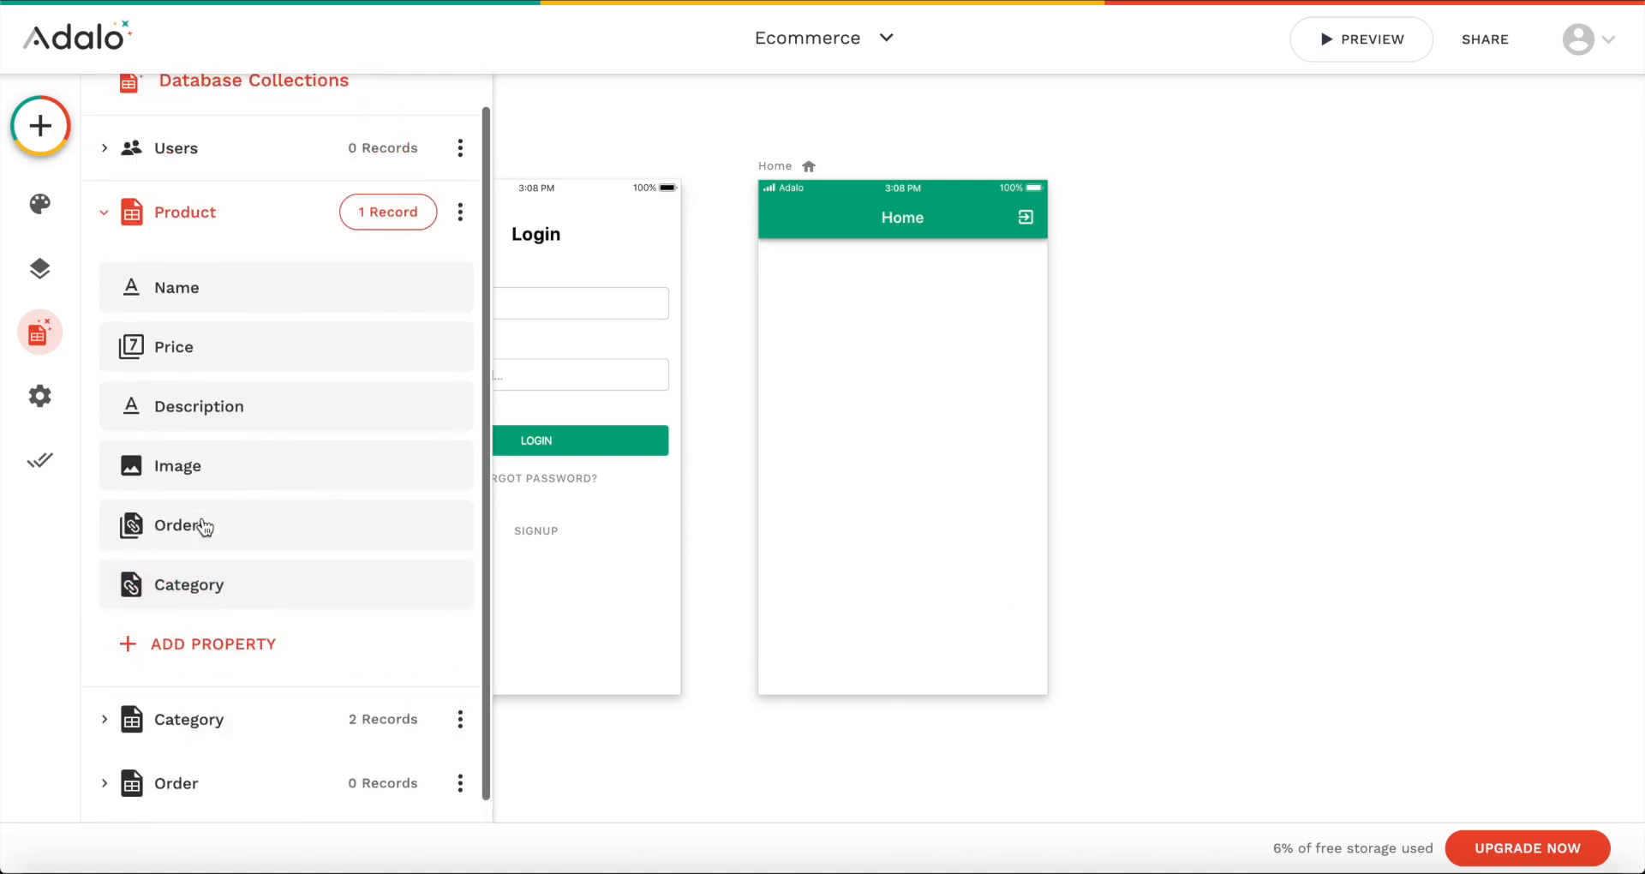
pyautogui.click(460, 248)
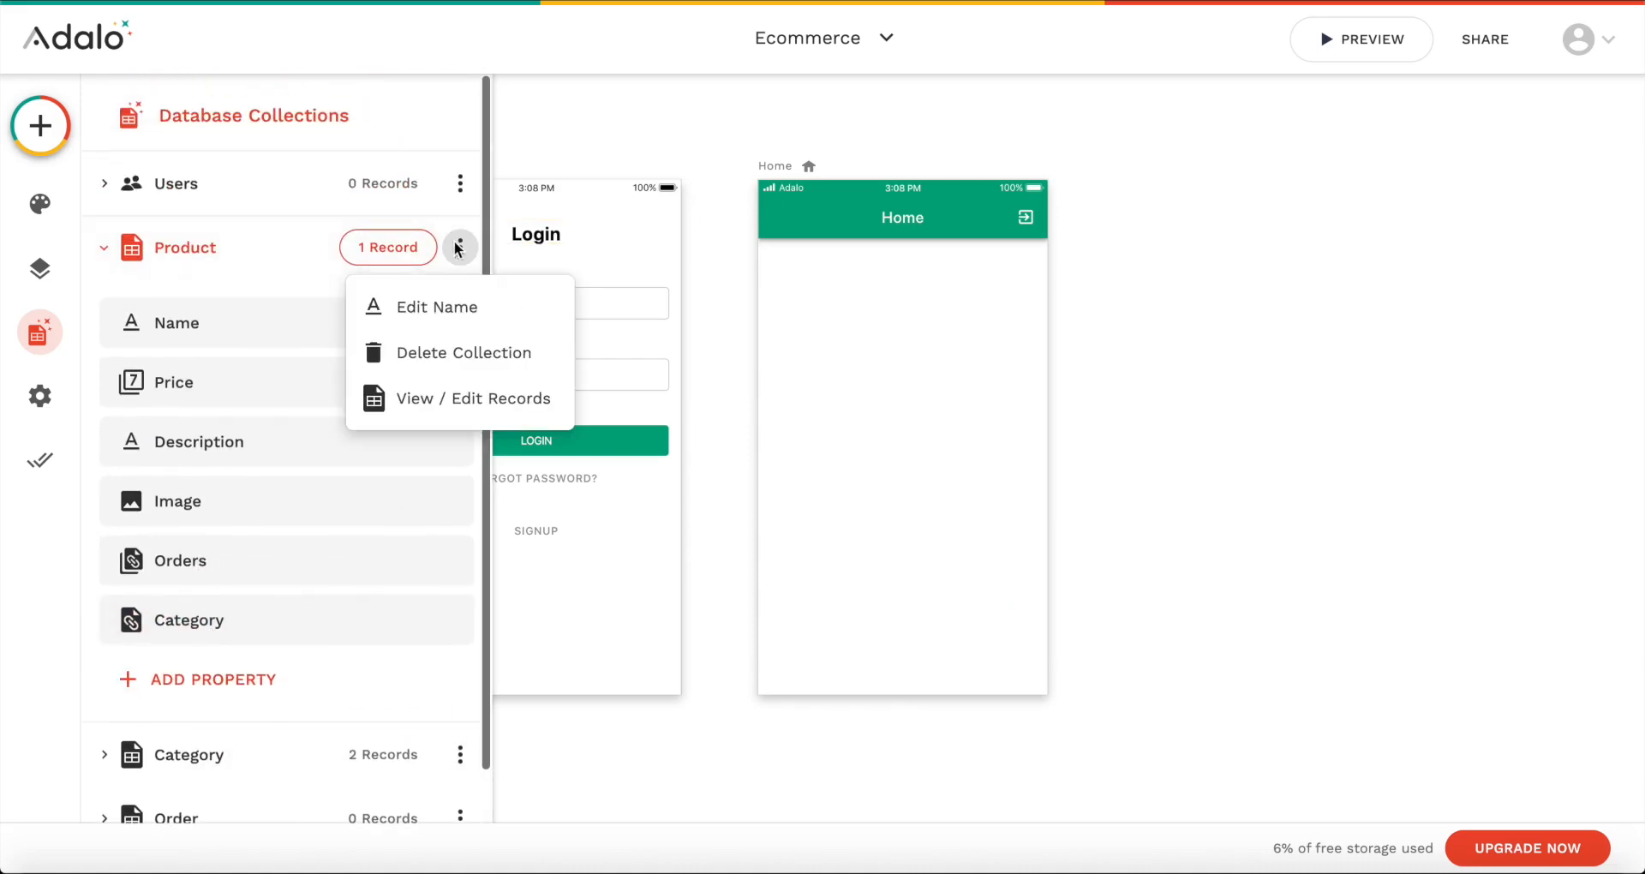
pyautogui.click(466, 407)
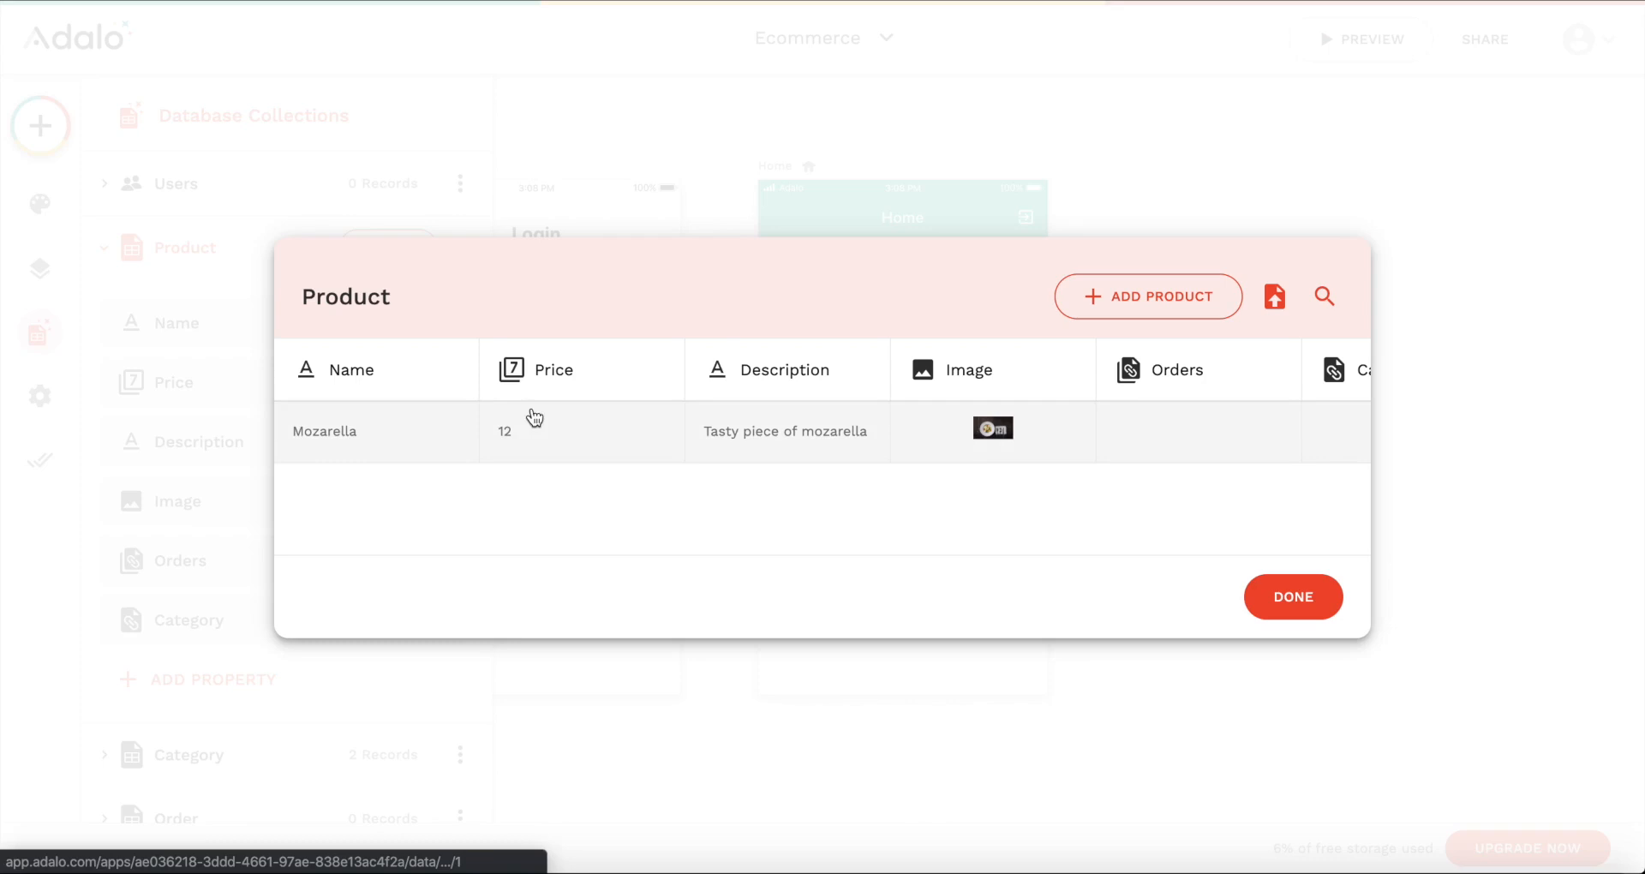
pyautogui.click(532, 419)
pyautogui.scroll(-2, 969, 394)
pyautogui.scroll(-2, 968, 394)
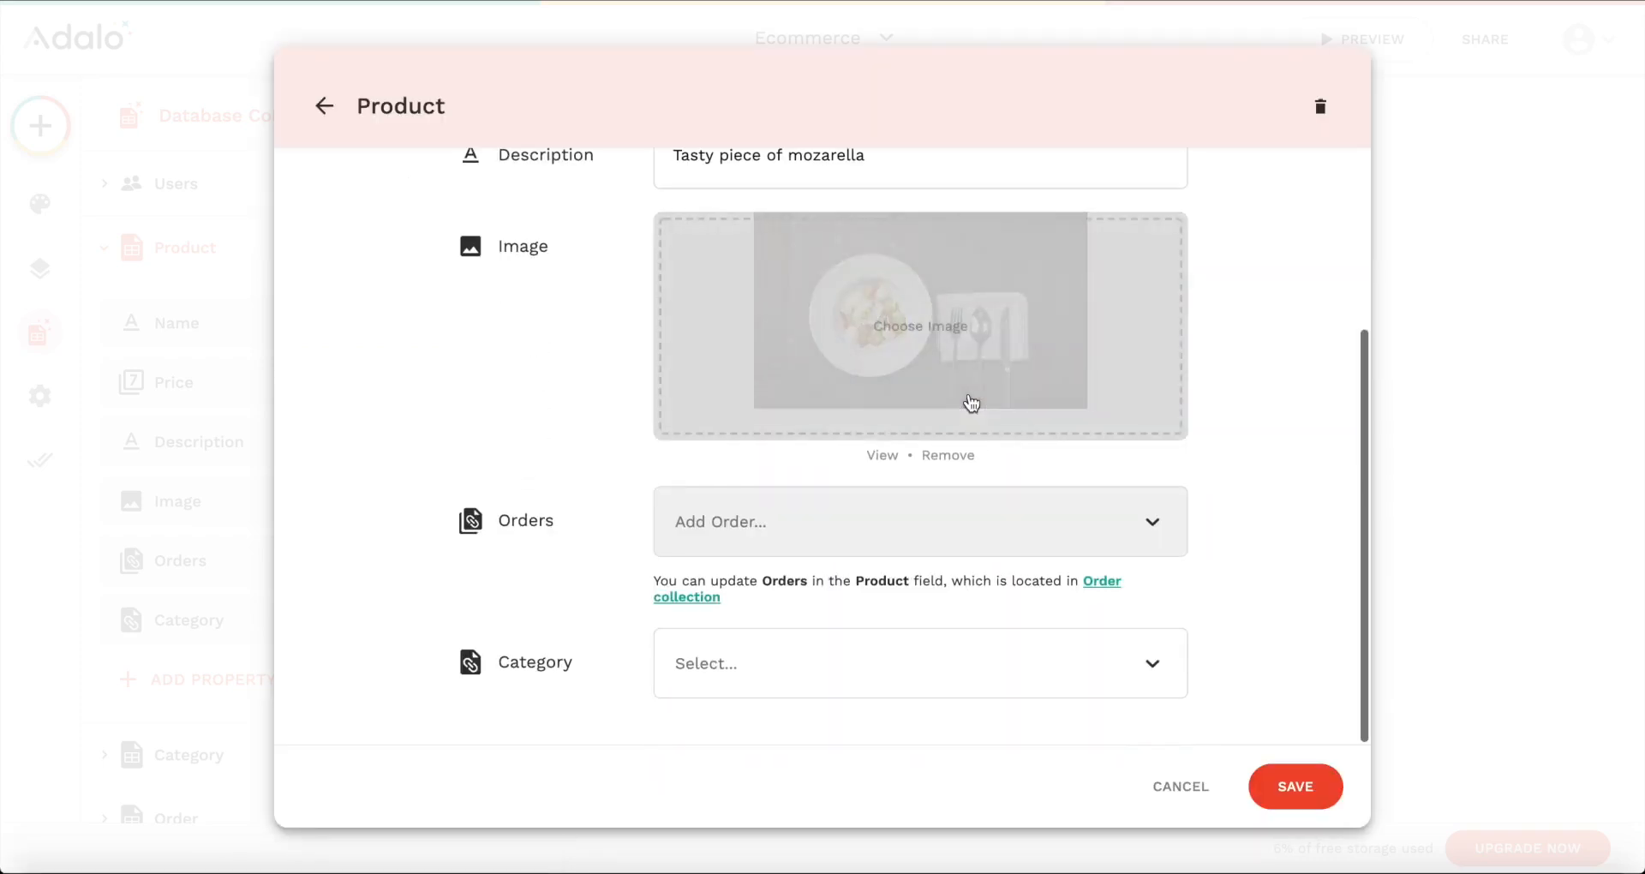
pyautogui.click(800, 673)
pyautogui.click(699, 768)
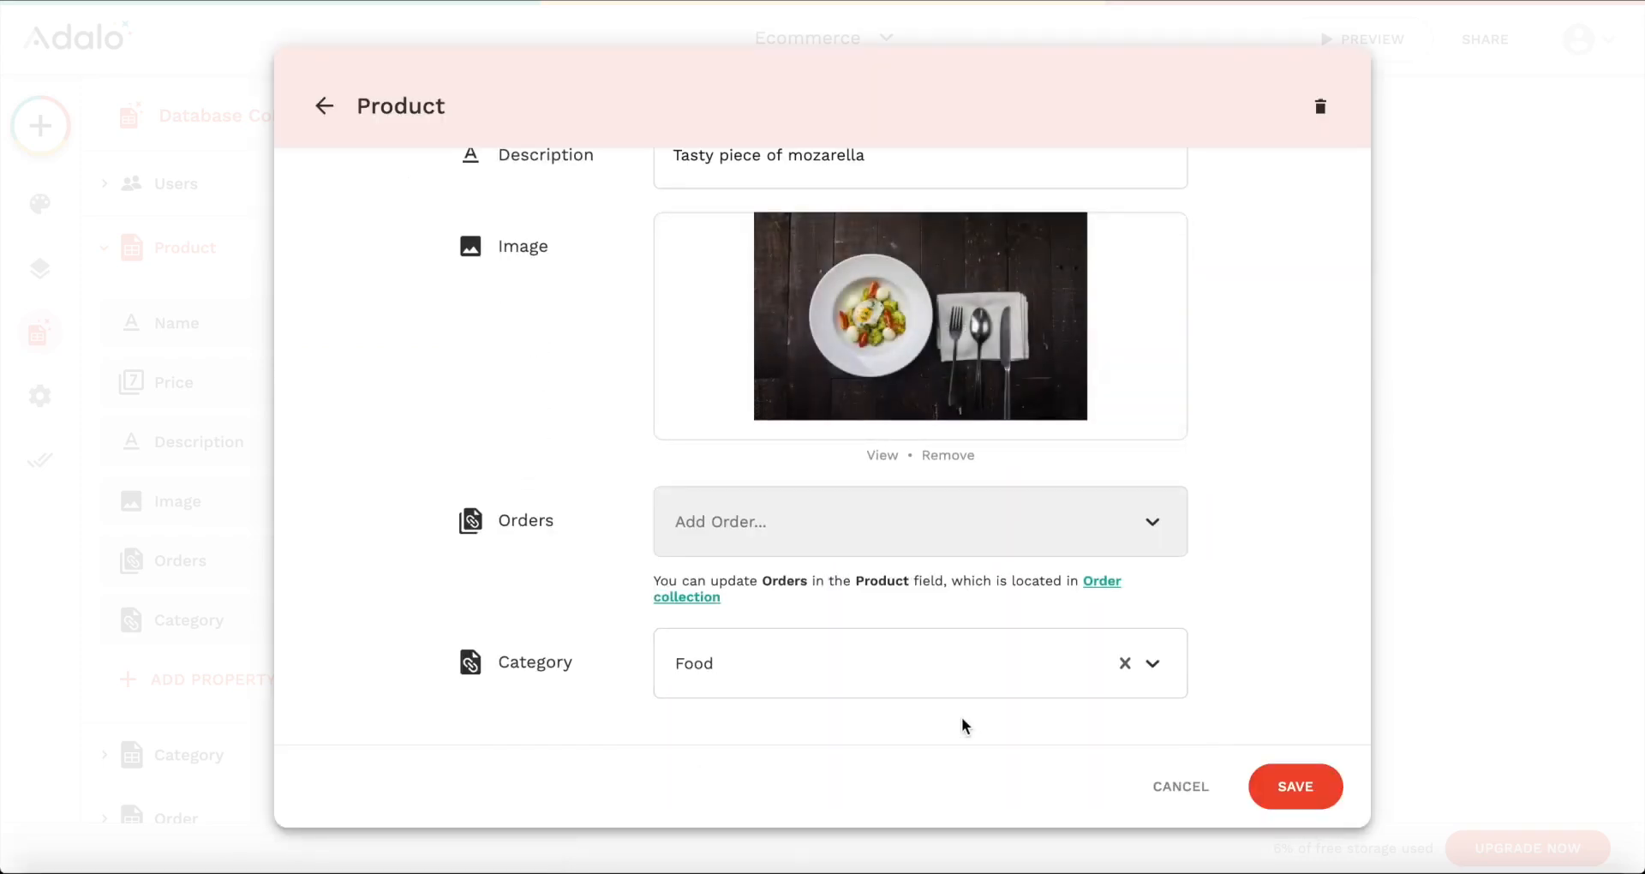
pyautogui.click(853, 684)
pyautogui.click(763, 767)
pyautogui.click(1285, 784)
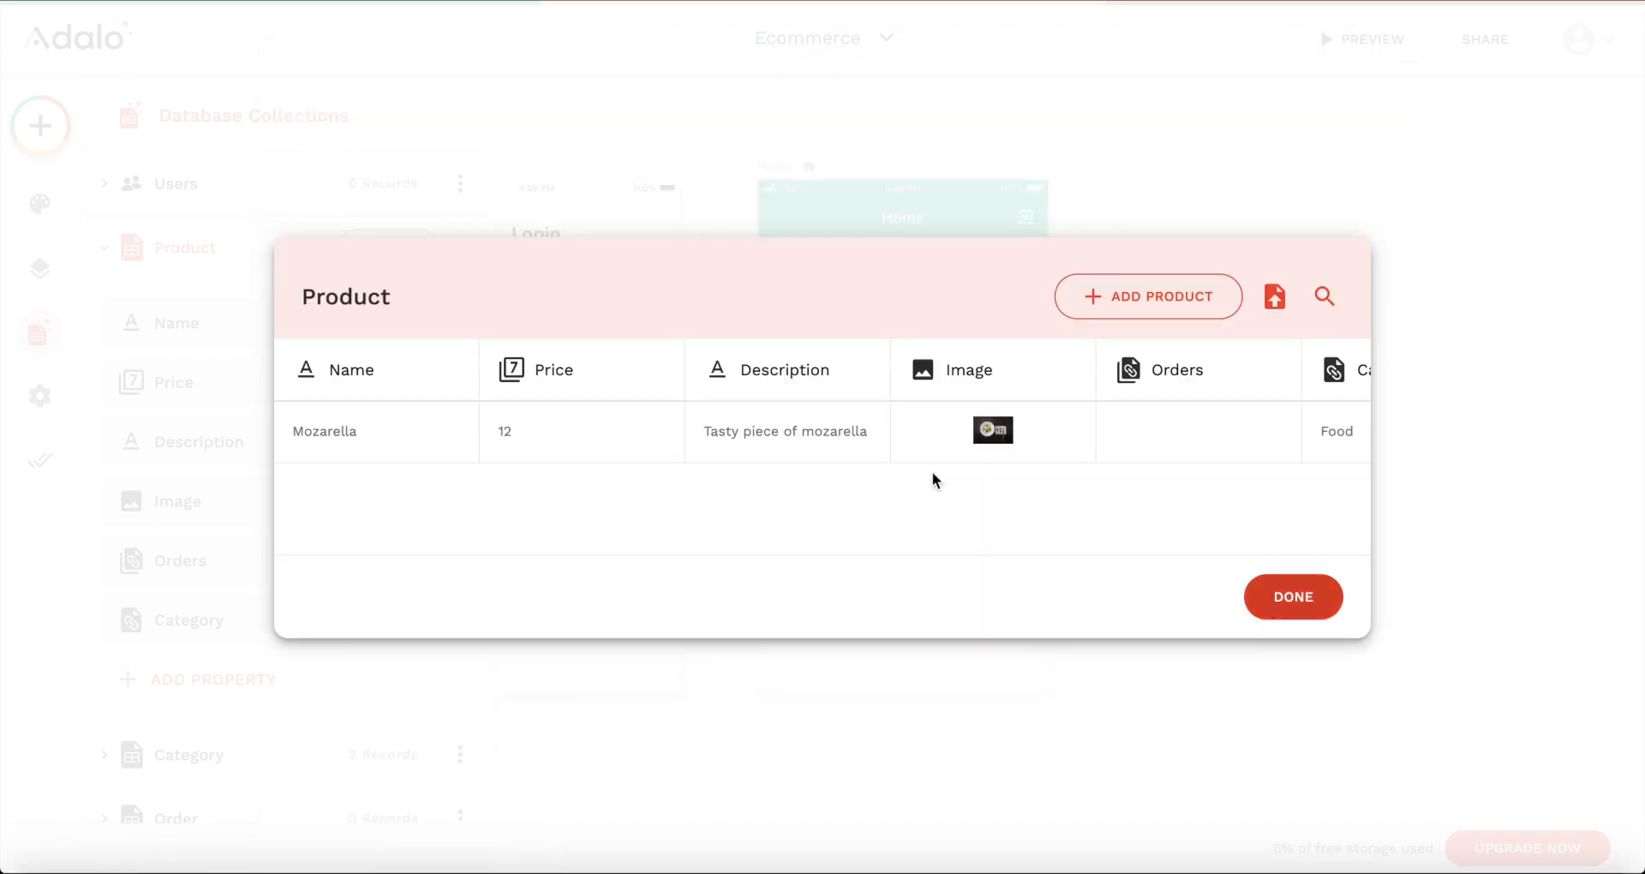
# Step: Start a new product named Plumbing, priced 200, described 'We will help you with plumbing.'
pyautogui.click(1158, 302)
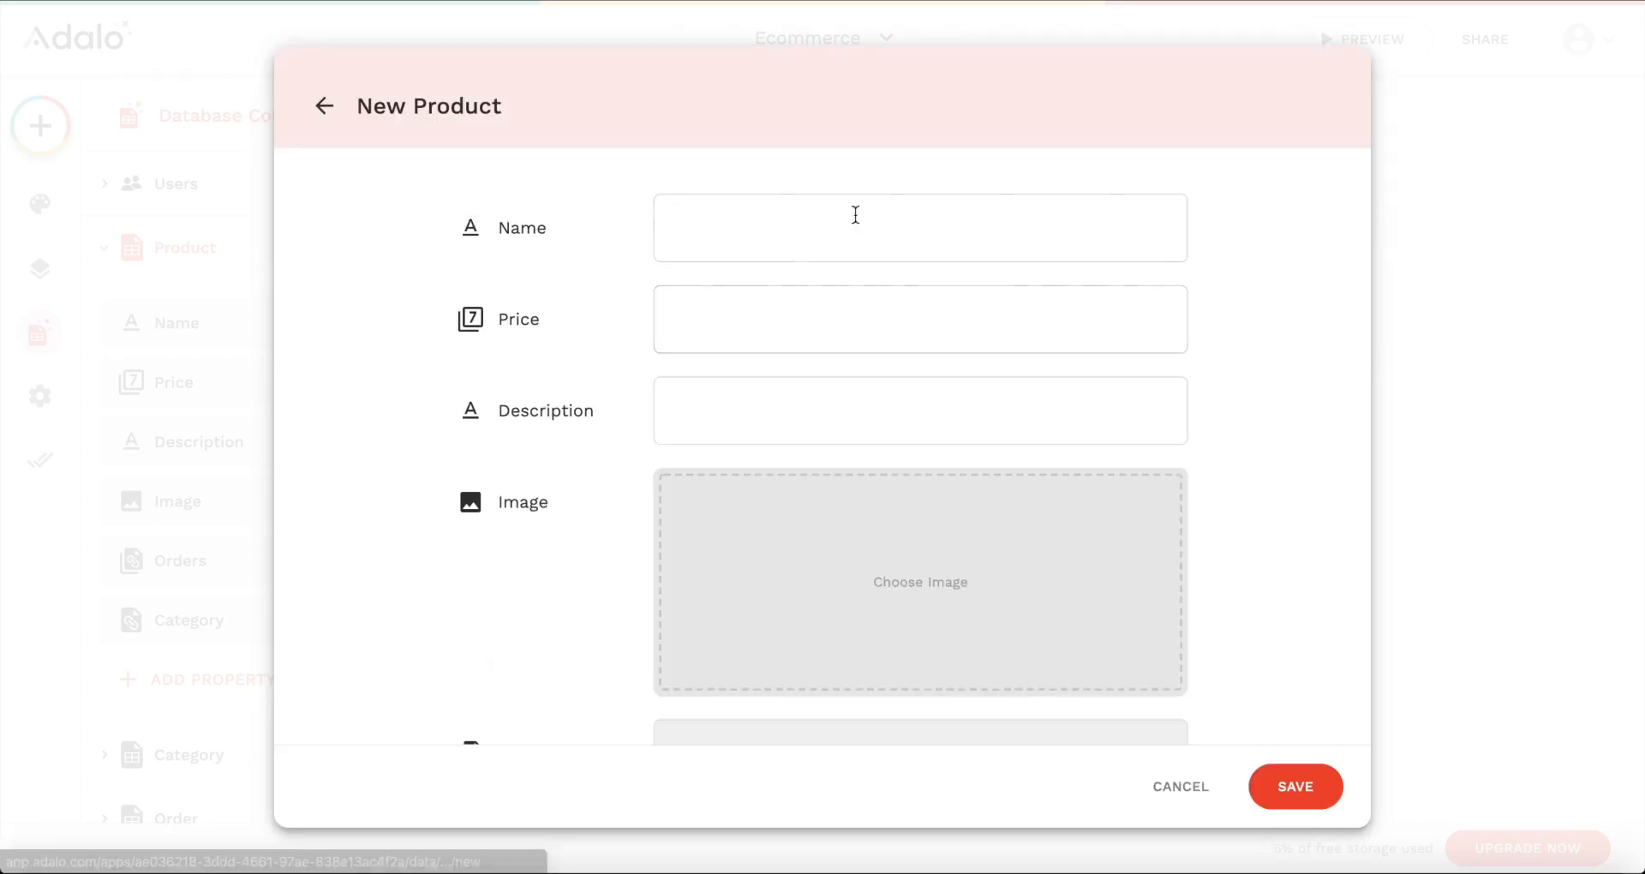
pyautogui.write('Plumbing')
pyautogui.press('Tab')
pyautogui.write('W')
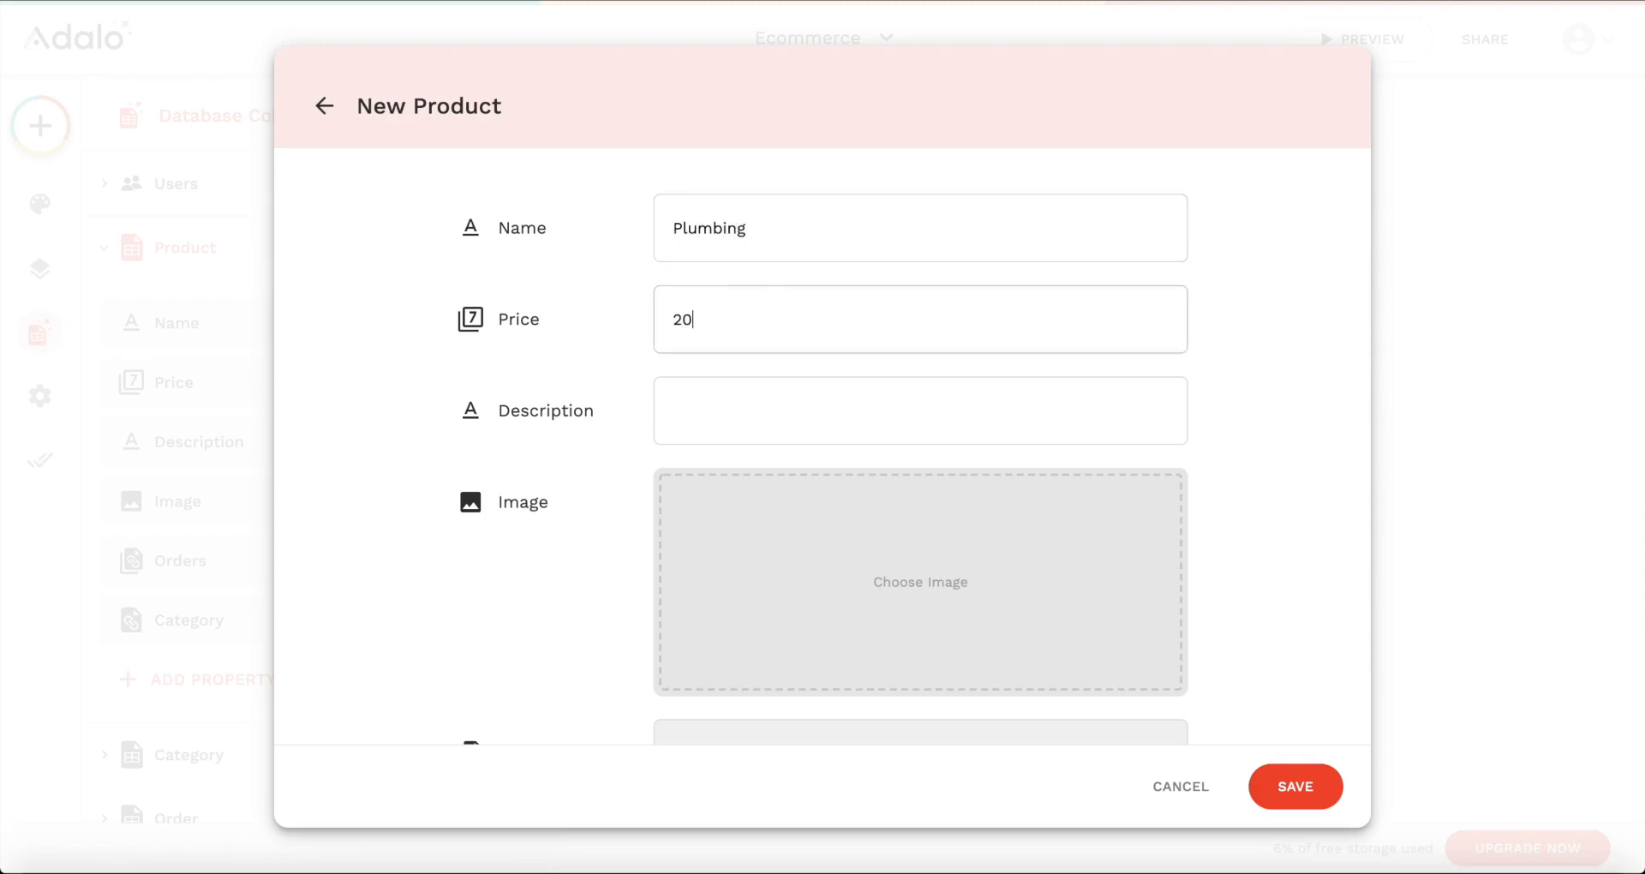
pyautogui.click(731, 428)
pyautogui.write('We')
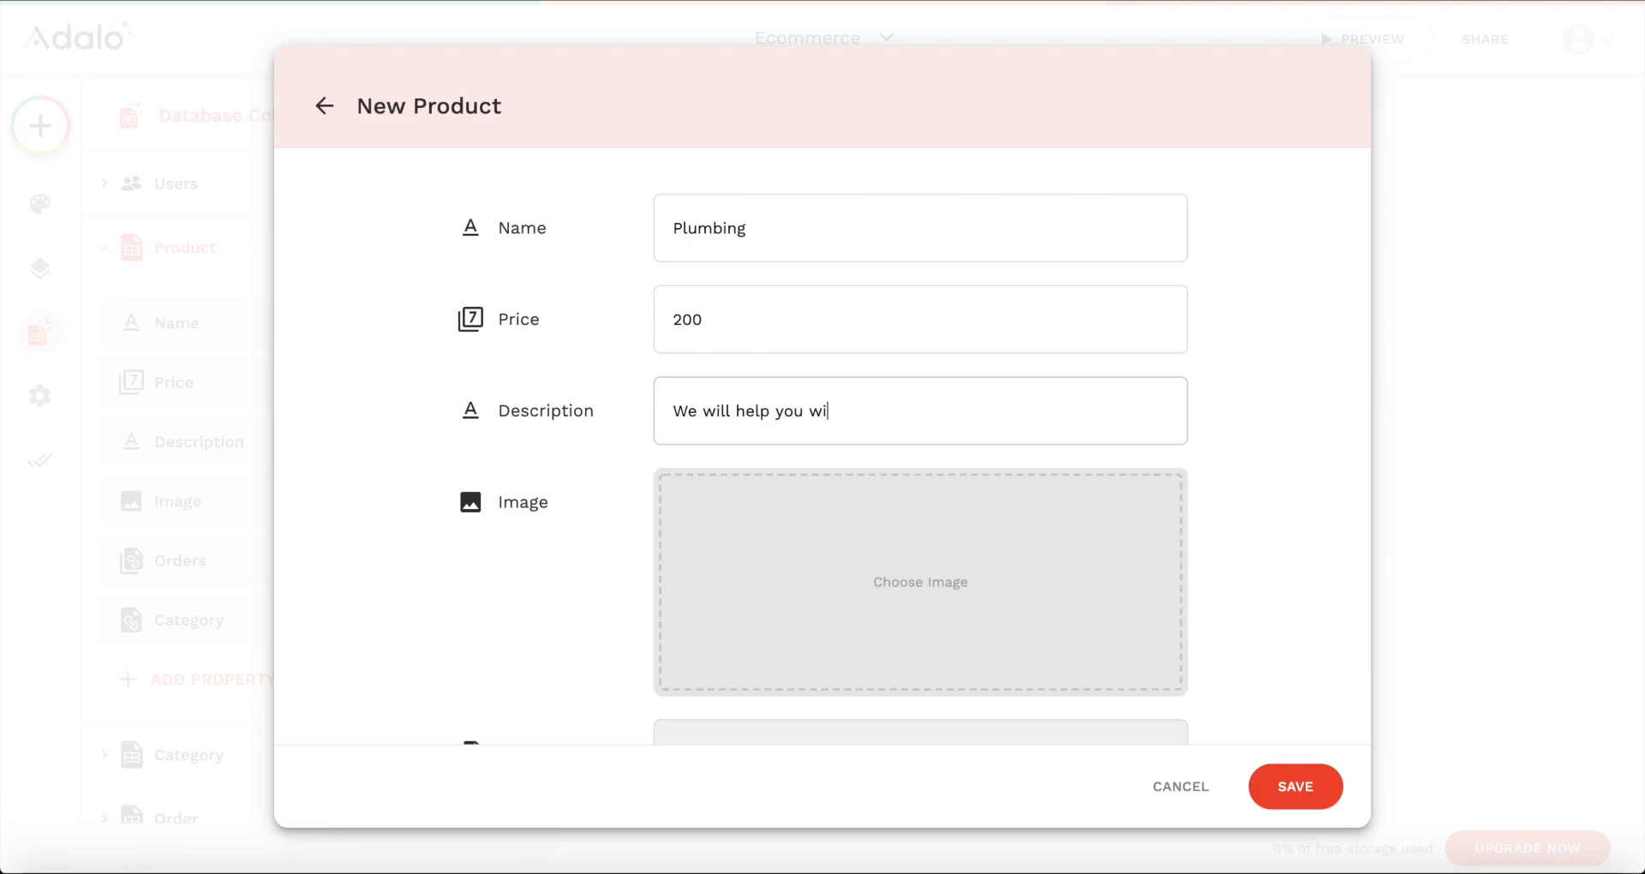
pyautogui.write('will help you with plumbi')
pyautogui.write('ng.')
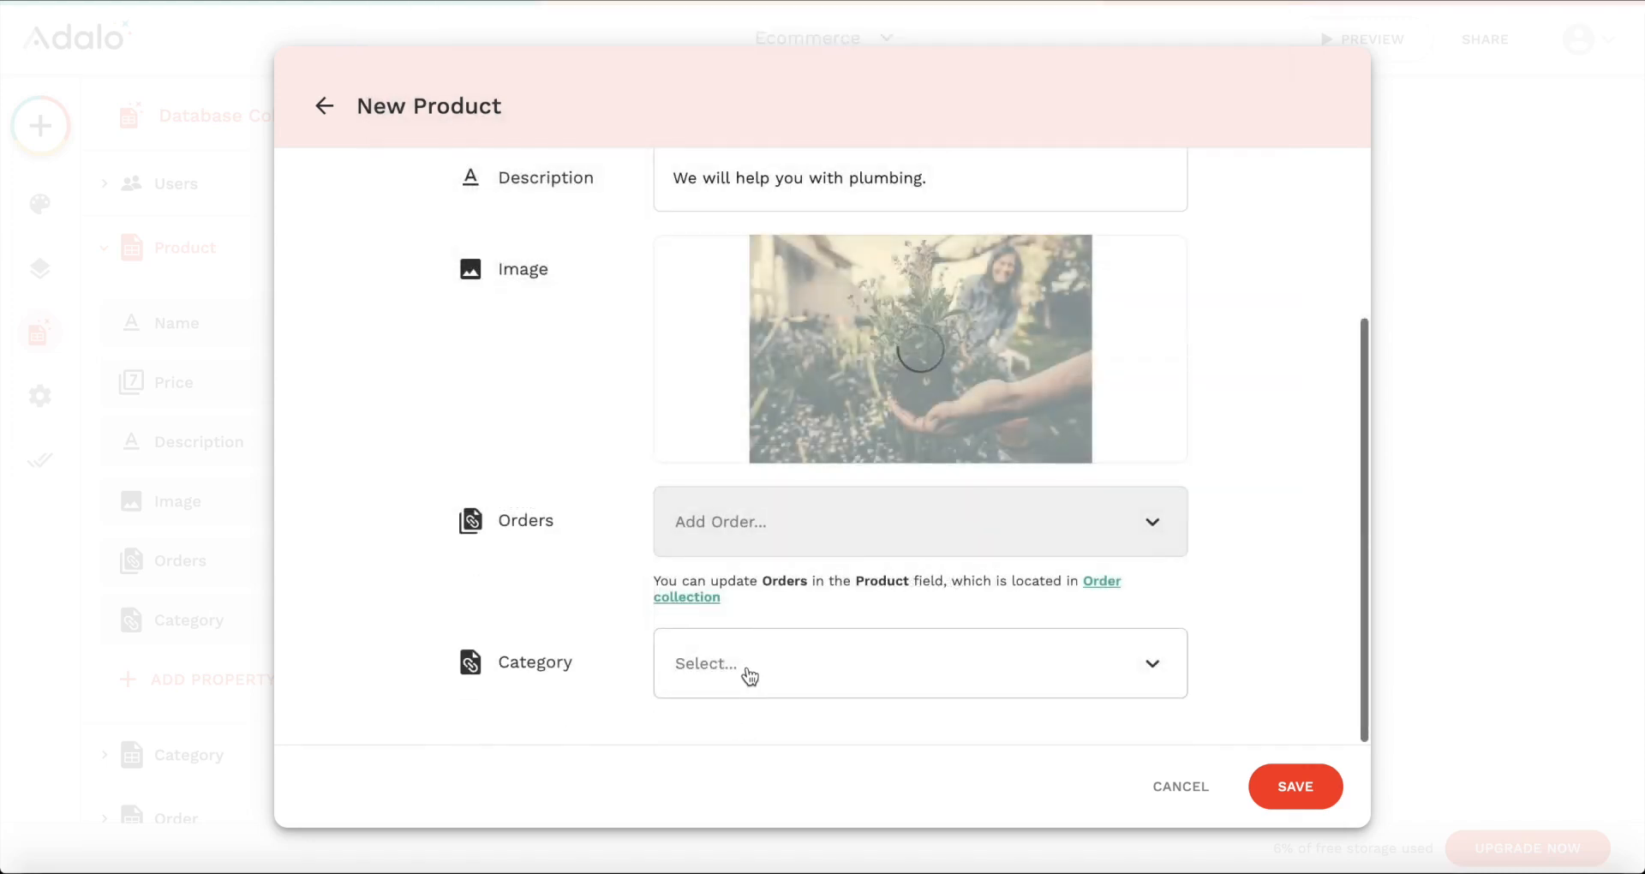
# Step: Put the Plumbing product in the Services category and save it
pyautogui.click(746, 672)
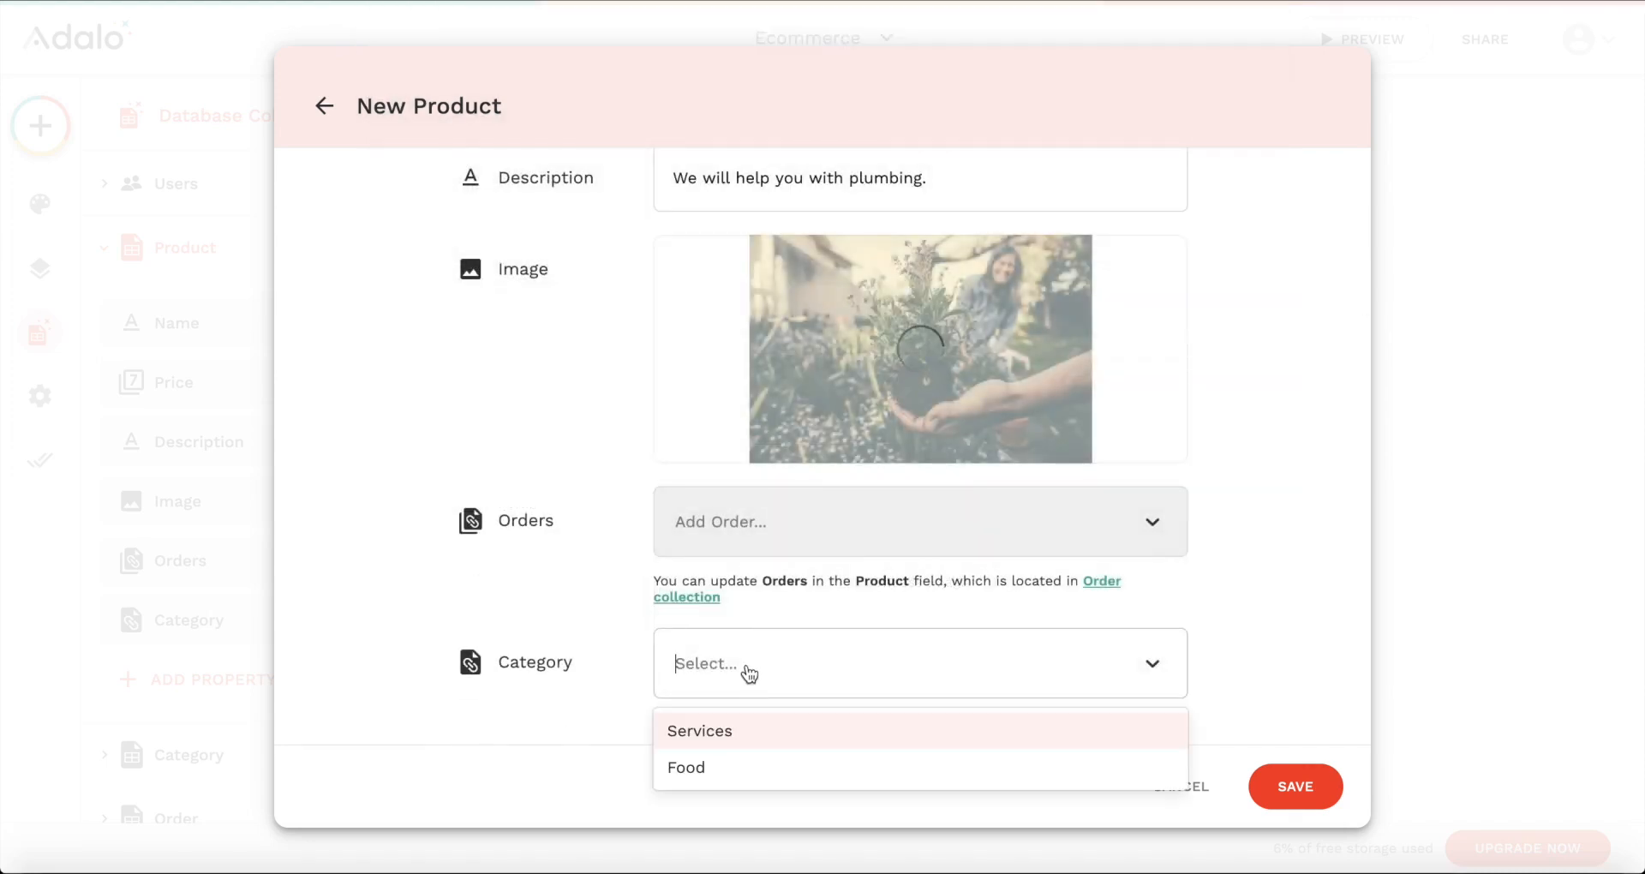
pyautogui.click(716, 730)
pyautogui.scroll(2, 717, 728)
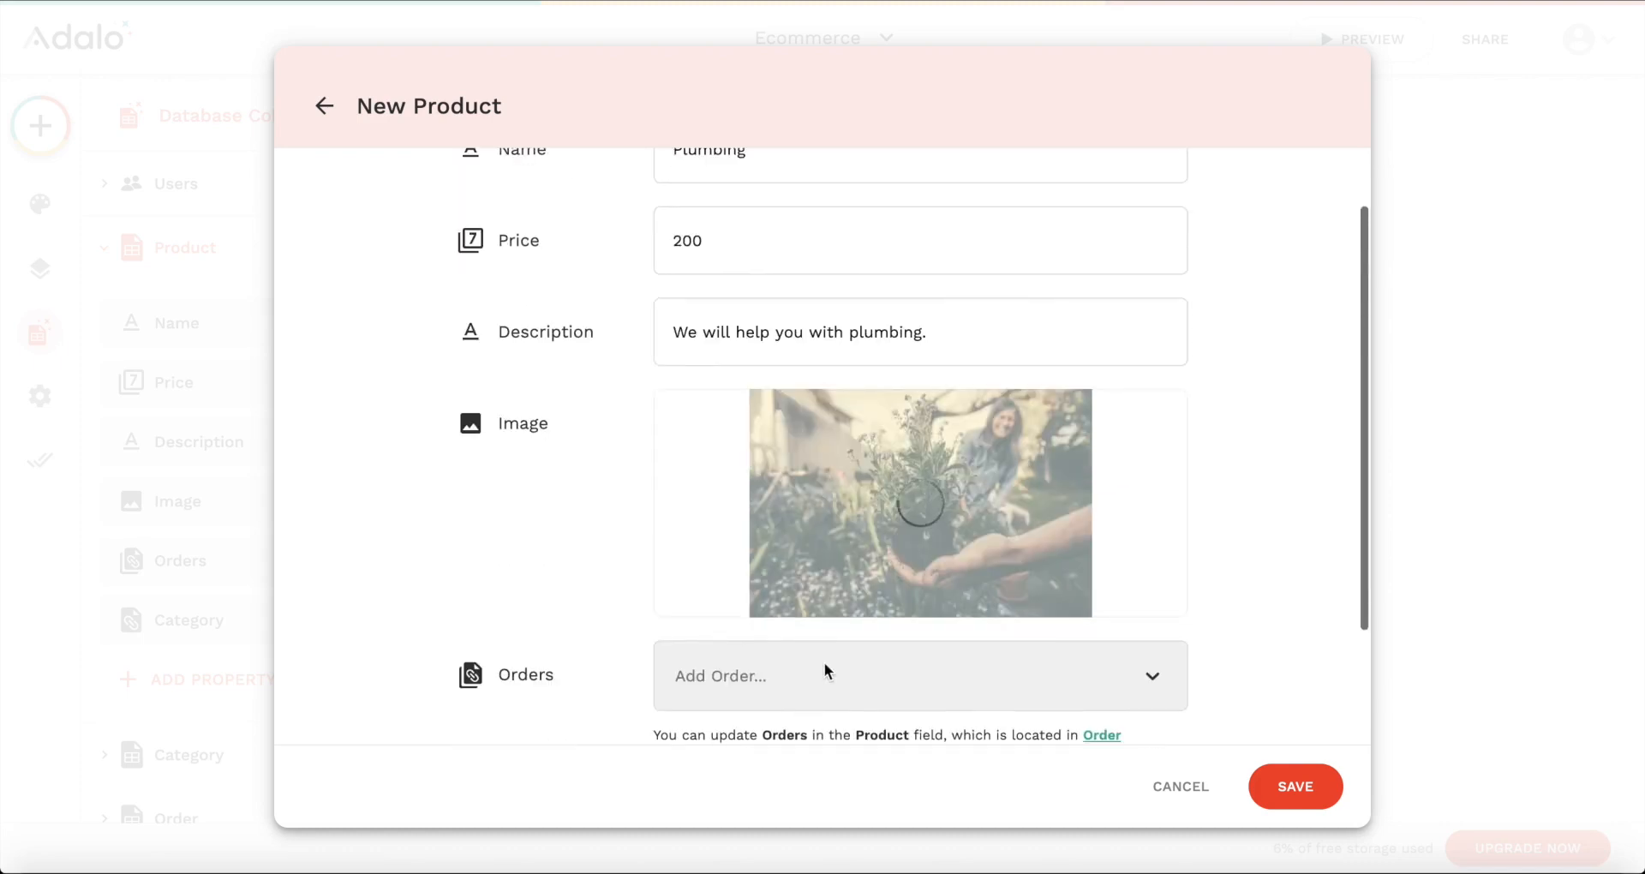
pyautogui.scroll(-2, 824, 662)
pyautogui.scroll(3, 1251, 578)
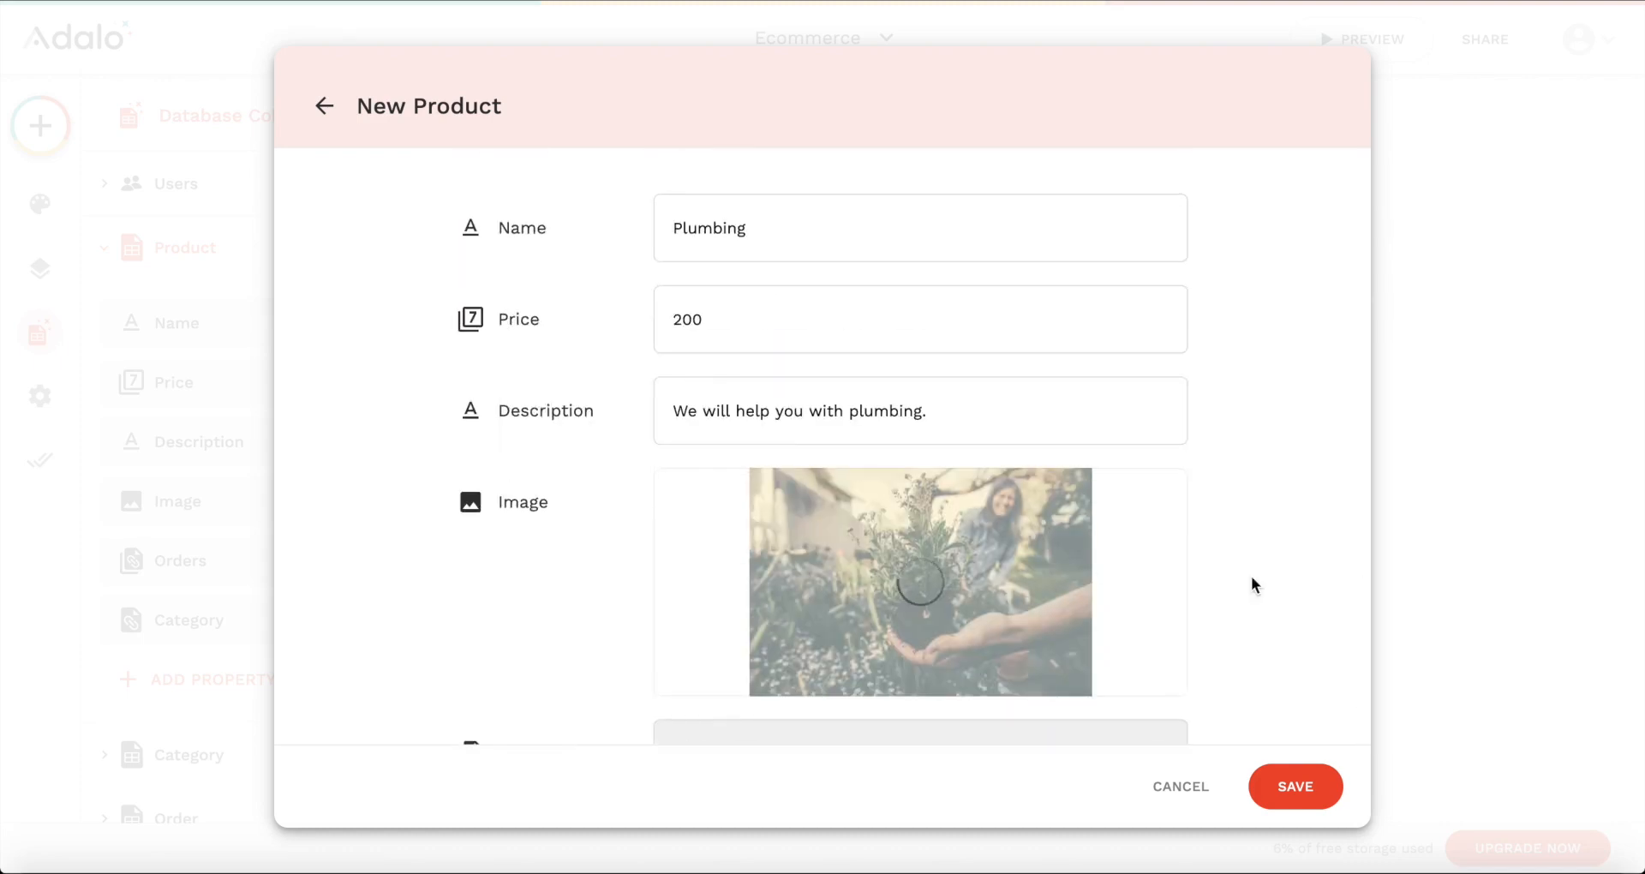
pyautogui.scroll(-3, 1250, 585)
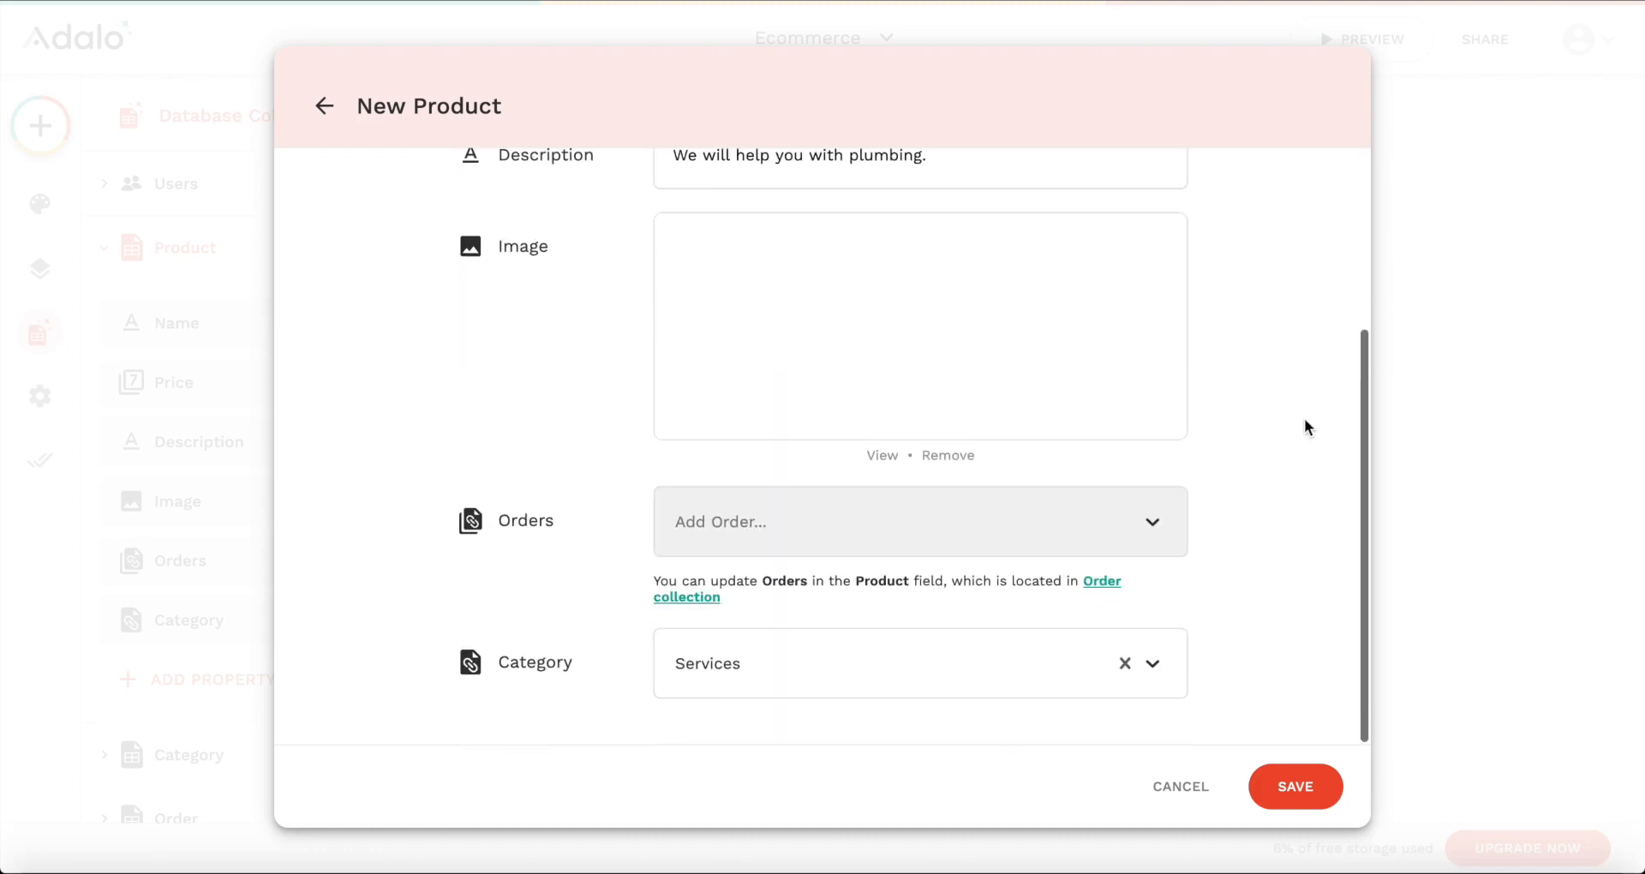
pyautogui.click(1275, 797)
pyautogui.click(1295, 626)
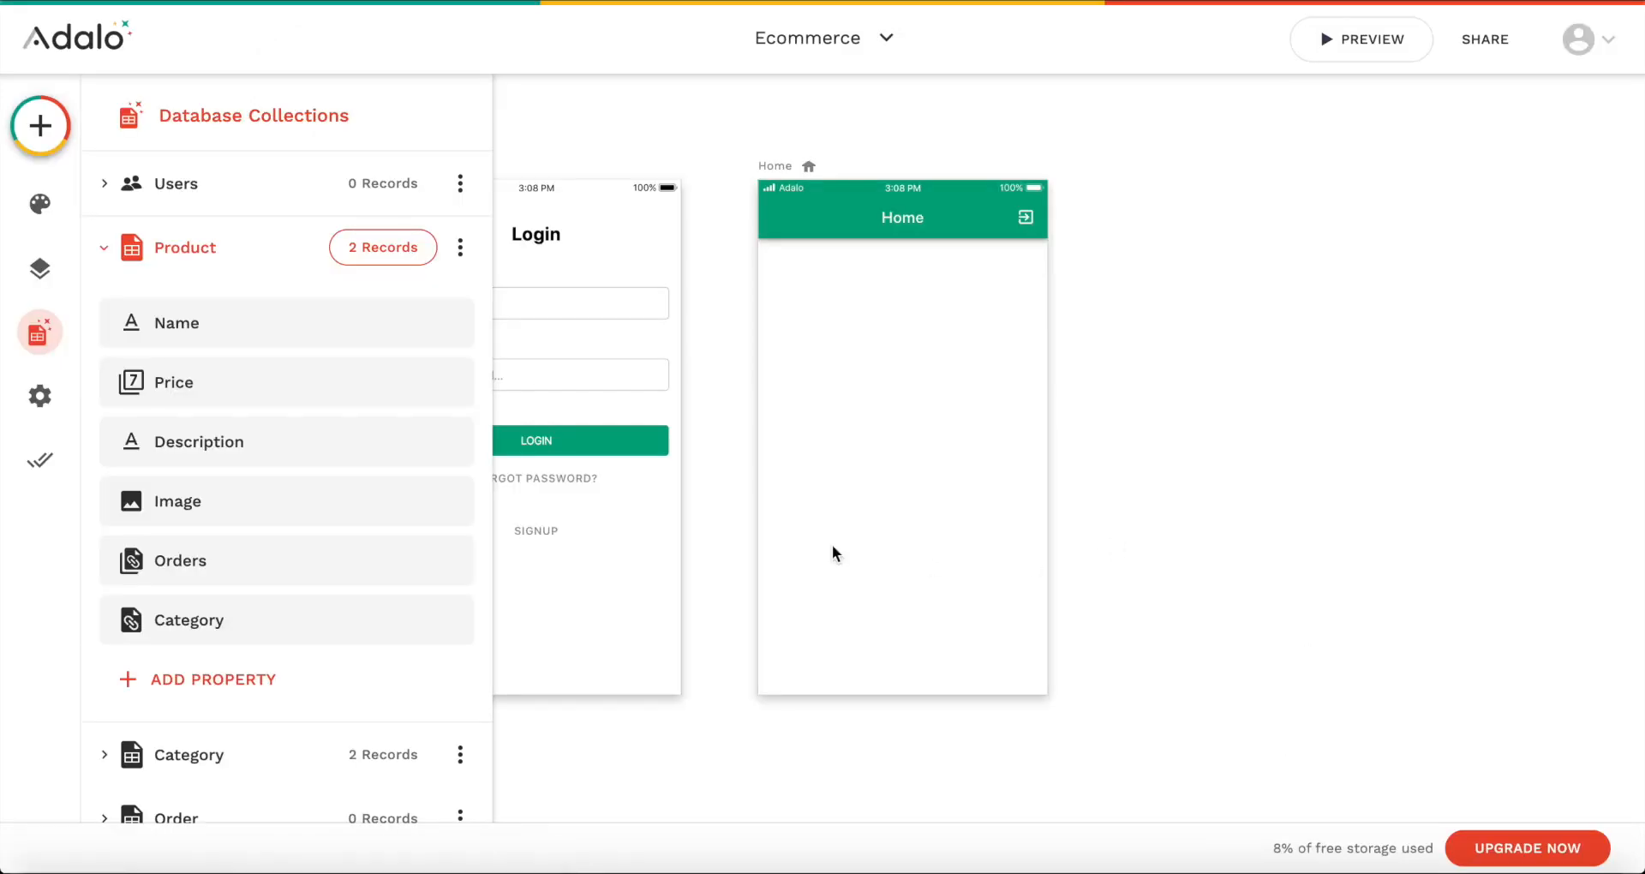
# Step: Drag a Tab Bar from the Navigation components onto the bottom of the Home screen
pyautogui.click(623, 115)
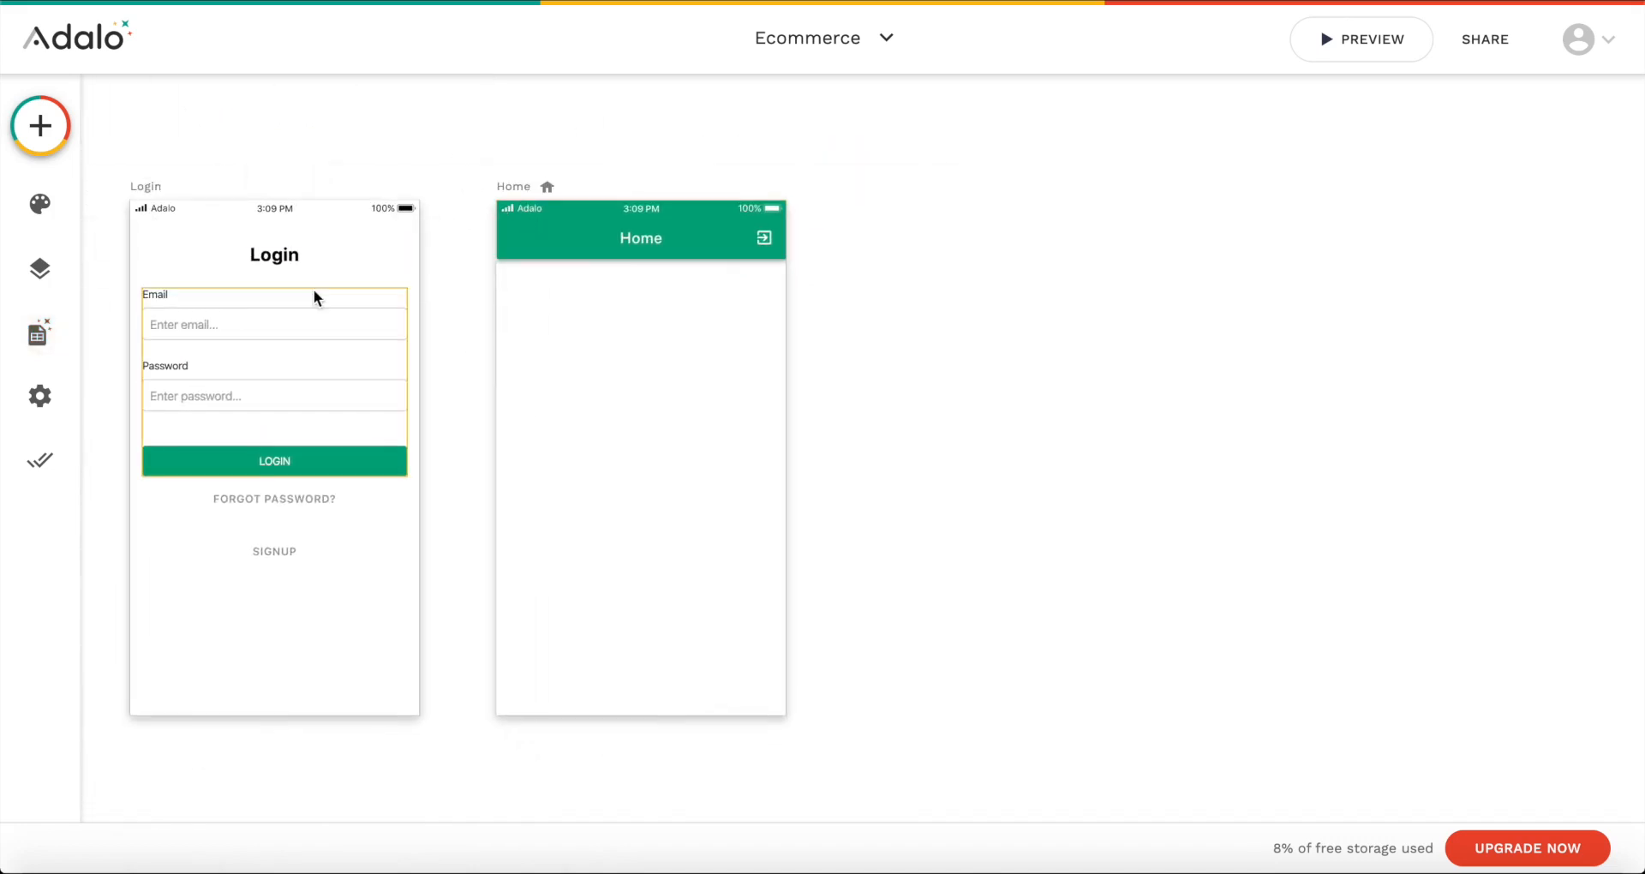
pyautogui.hscroll(-1, 519, 429)
pyautogui.scroll(-1, 519, 429)
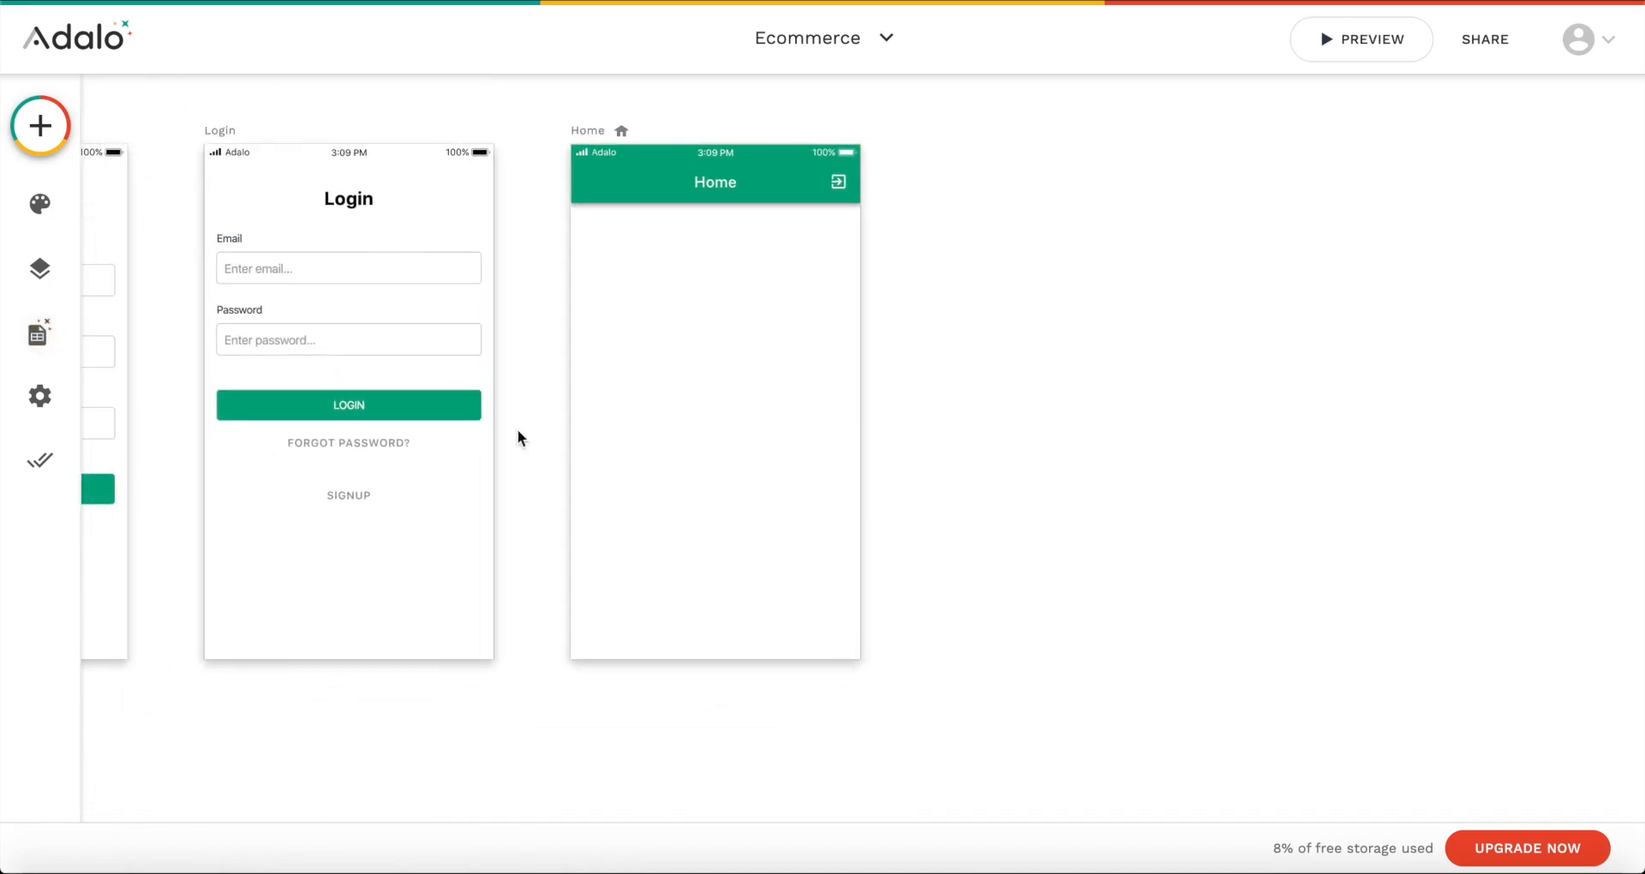
pyautogui.click(43, 206)
pyautogui.click(63, 145)
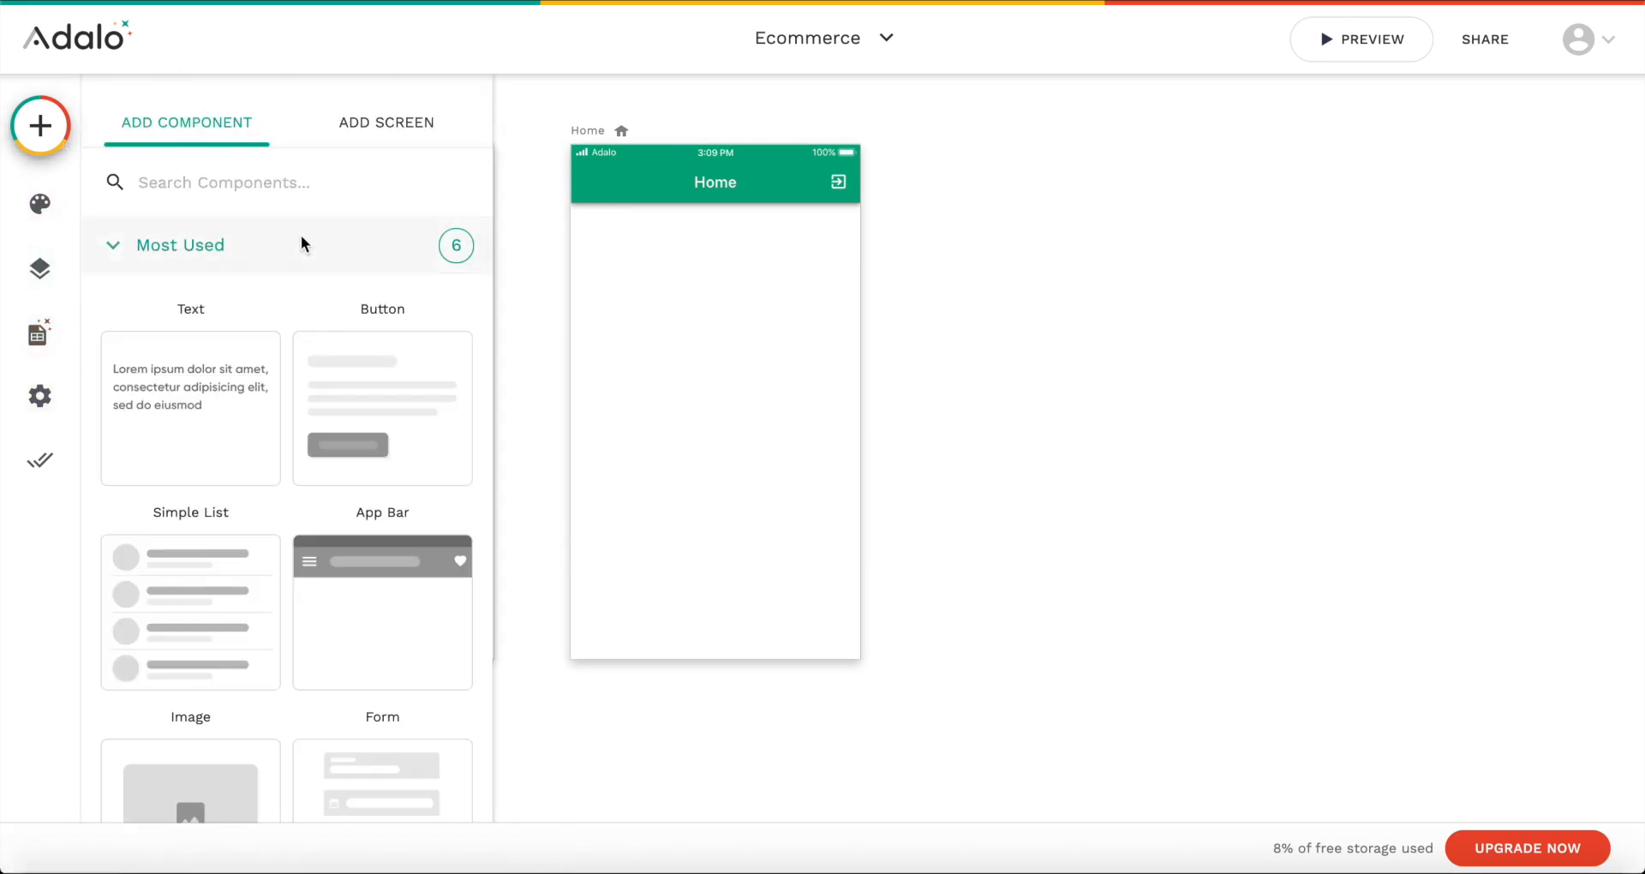
pyautogui.scroll(-6, 301, 245)
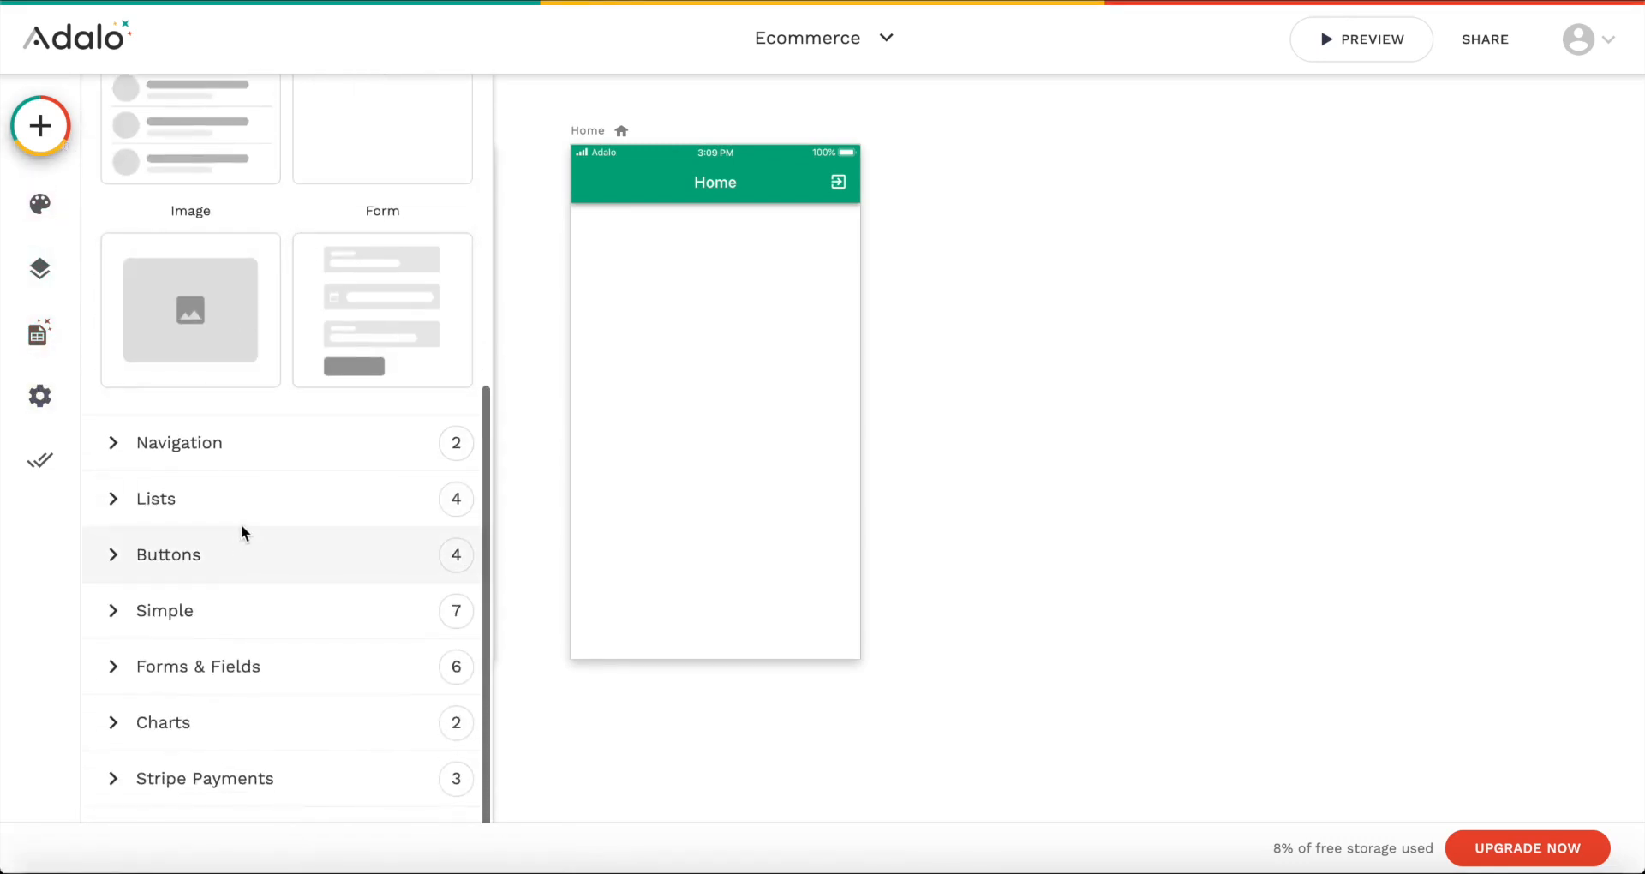
pyautogui.click(235, 442)
pyautogui.scroll(-2, 242, 444)
pyautogui.moveTo(193, 398); pyautogui.dragTo(749, 590)
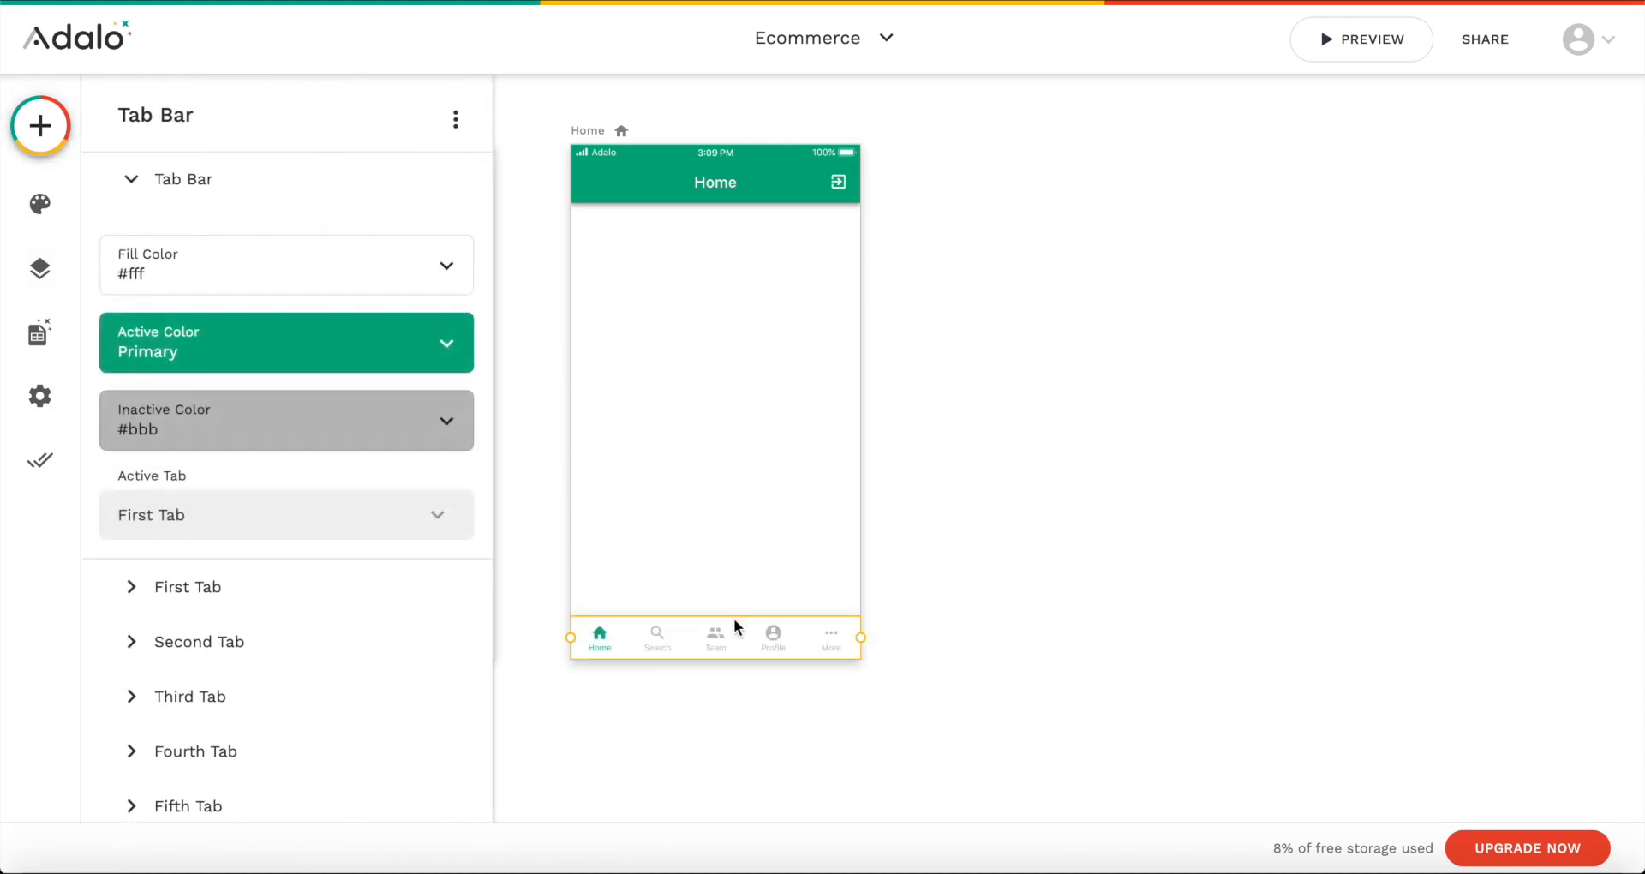
pyautogui.scroll(-1, 291, 566)
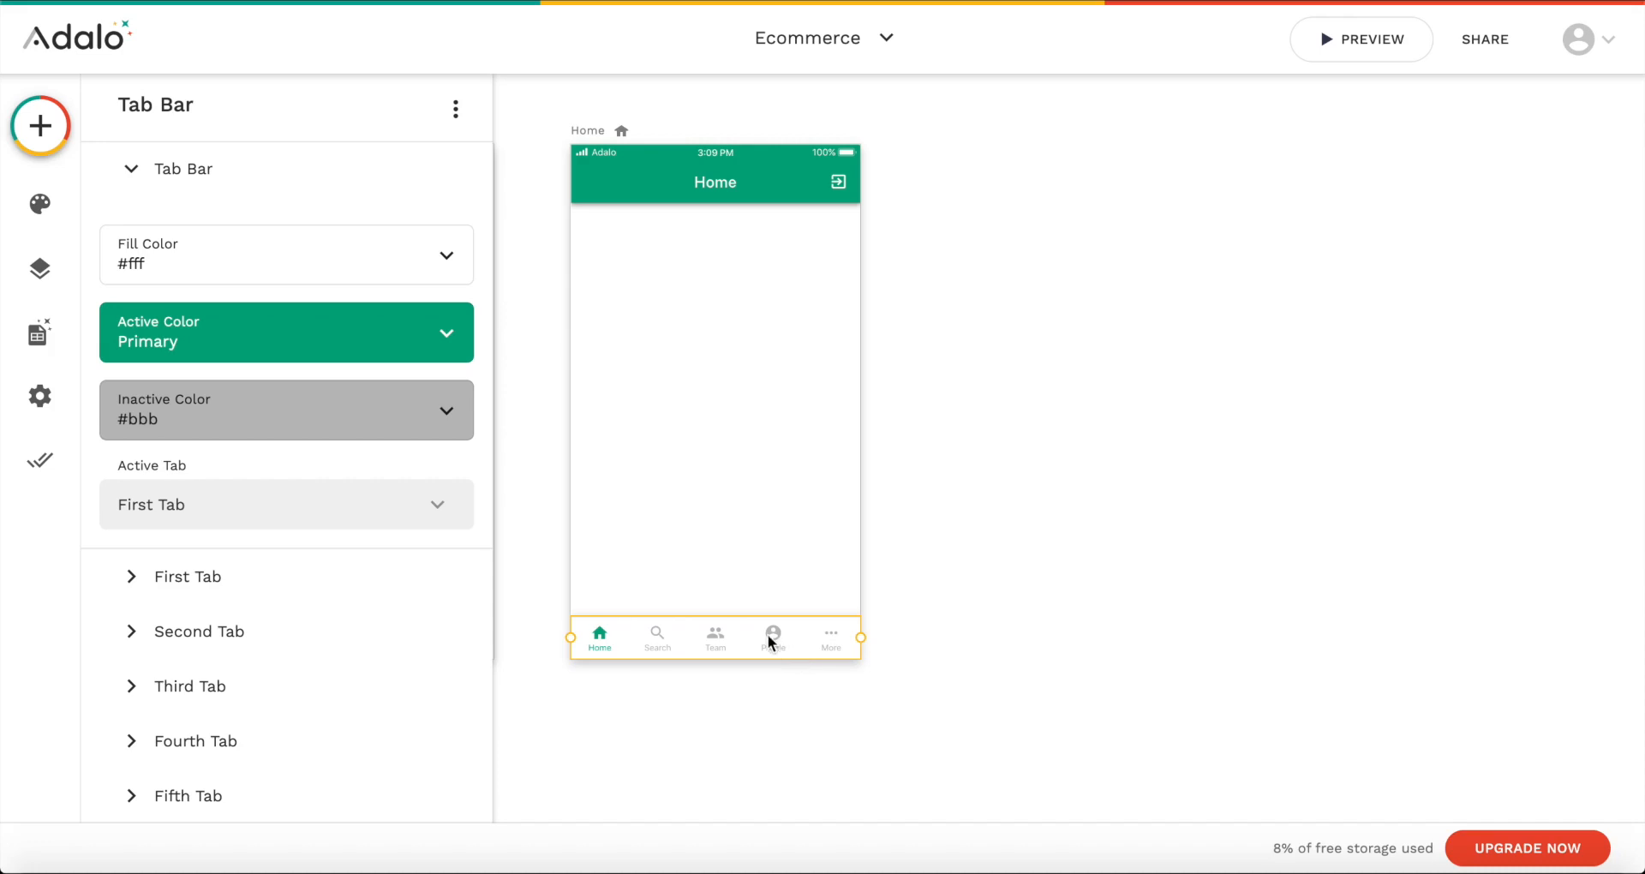
# Step: Disable the Fourth and Fifth Tabs of the Home tab bar
pyautogui.click(167, 796)
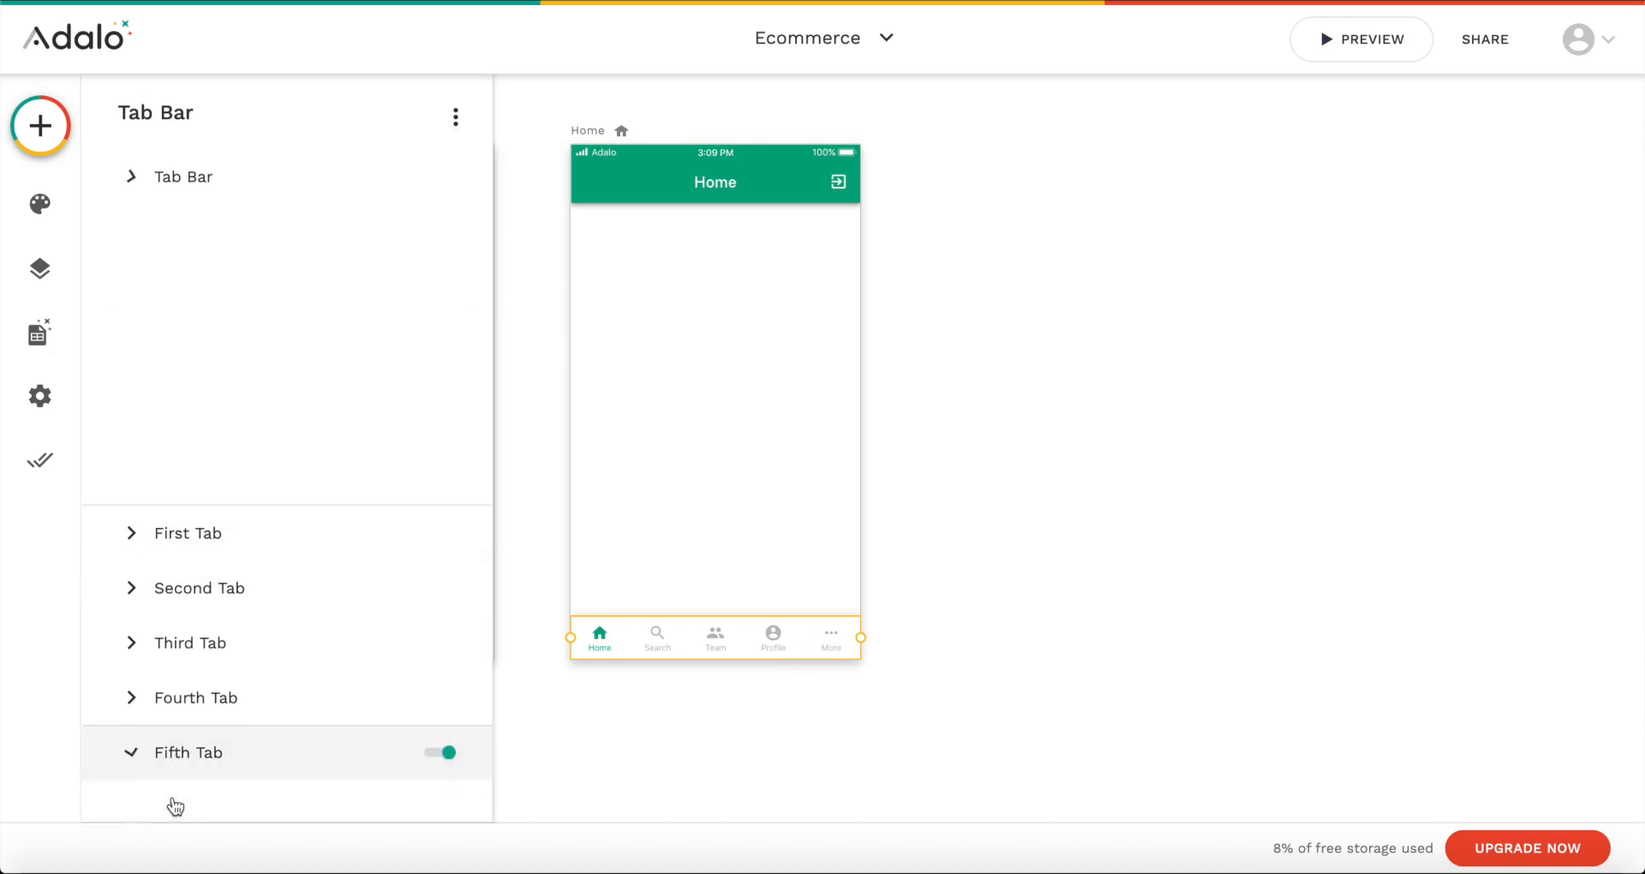
pyautogui.click(445, 455)
pyautogui.click(297, 413)
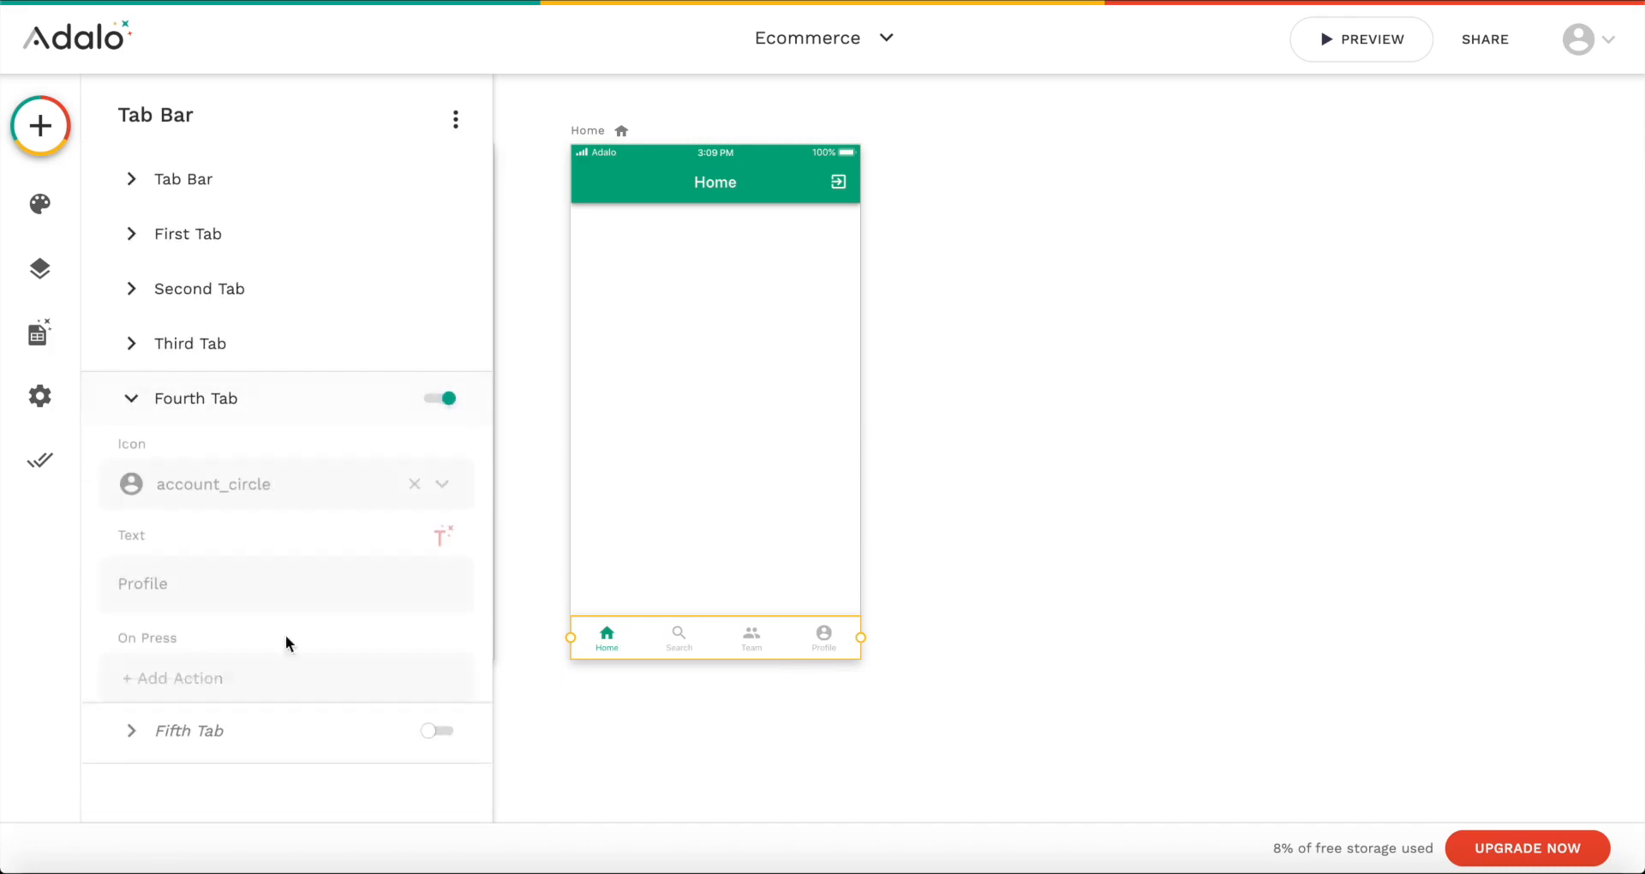
pyautogui.click(444, 398)
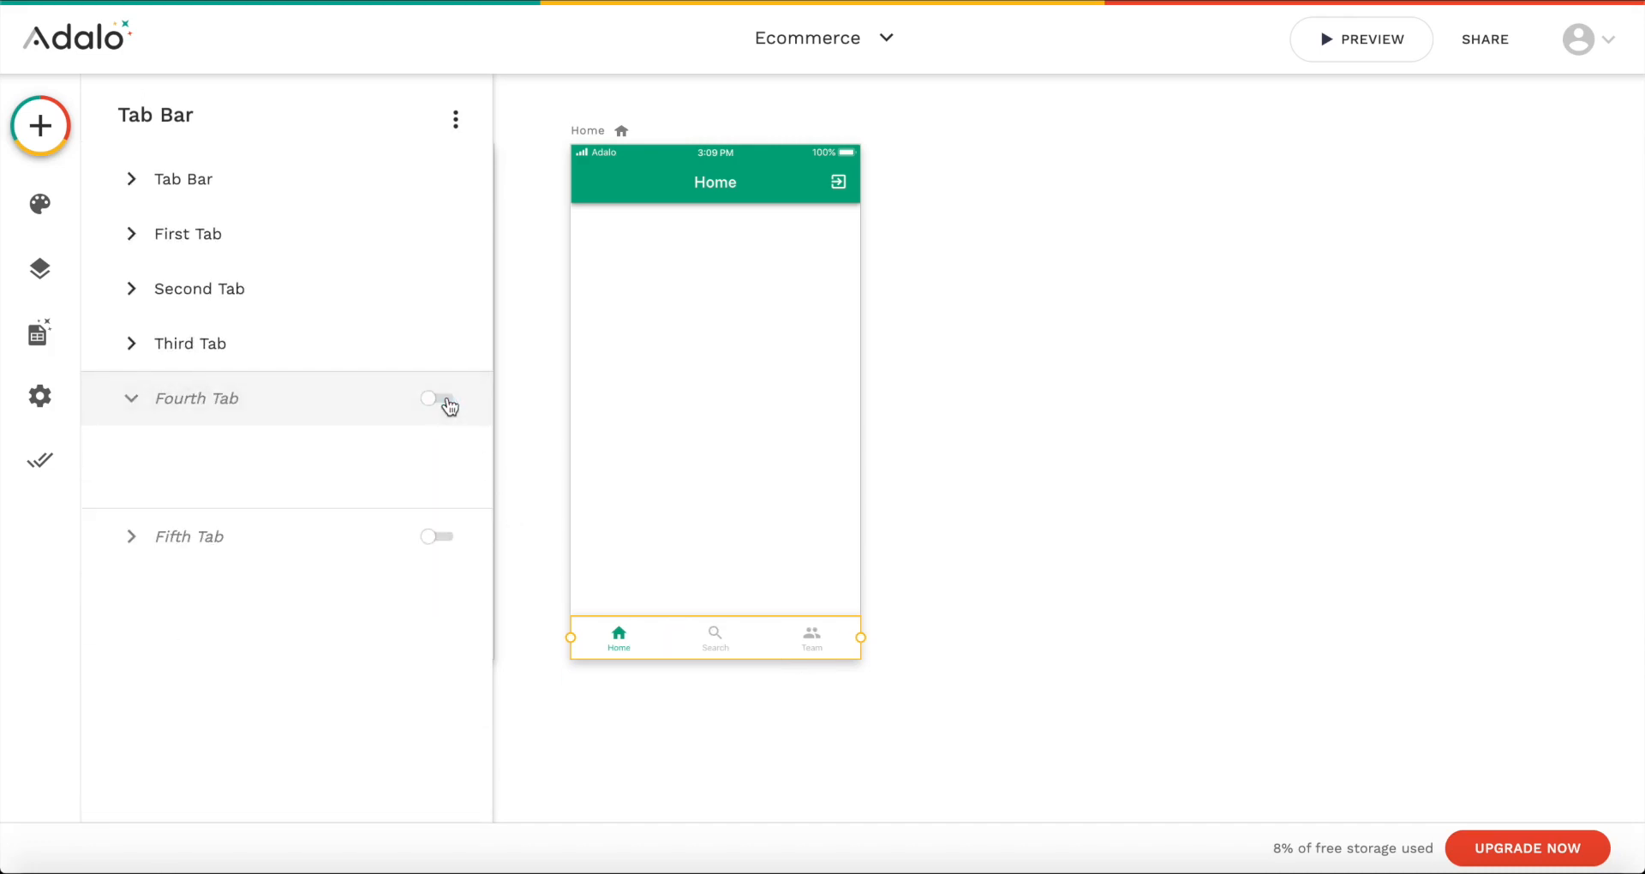
pyautogui.click(248, 196)
pyautogui.click(235, 196)
# Step: Rename the first tab Products and give it the format_list_bulleted icon
pyautogui.click(189, 234)
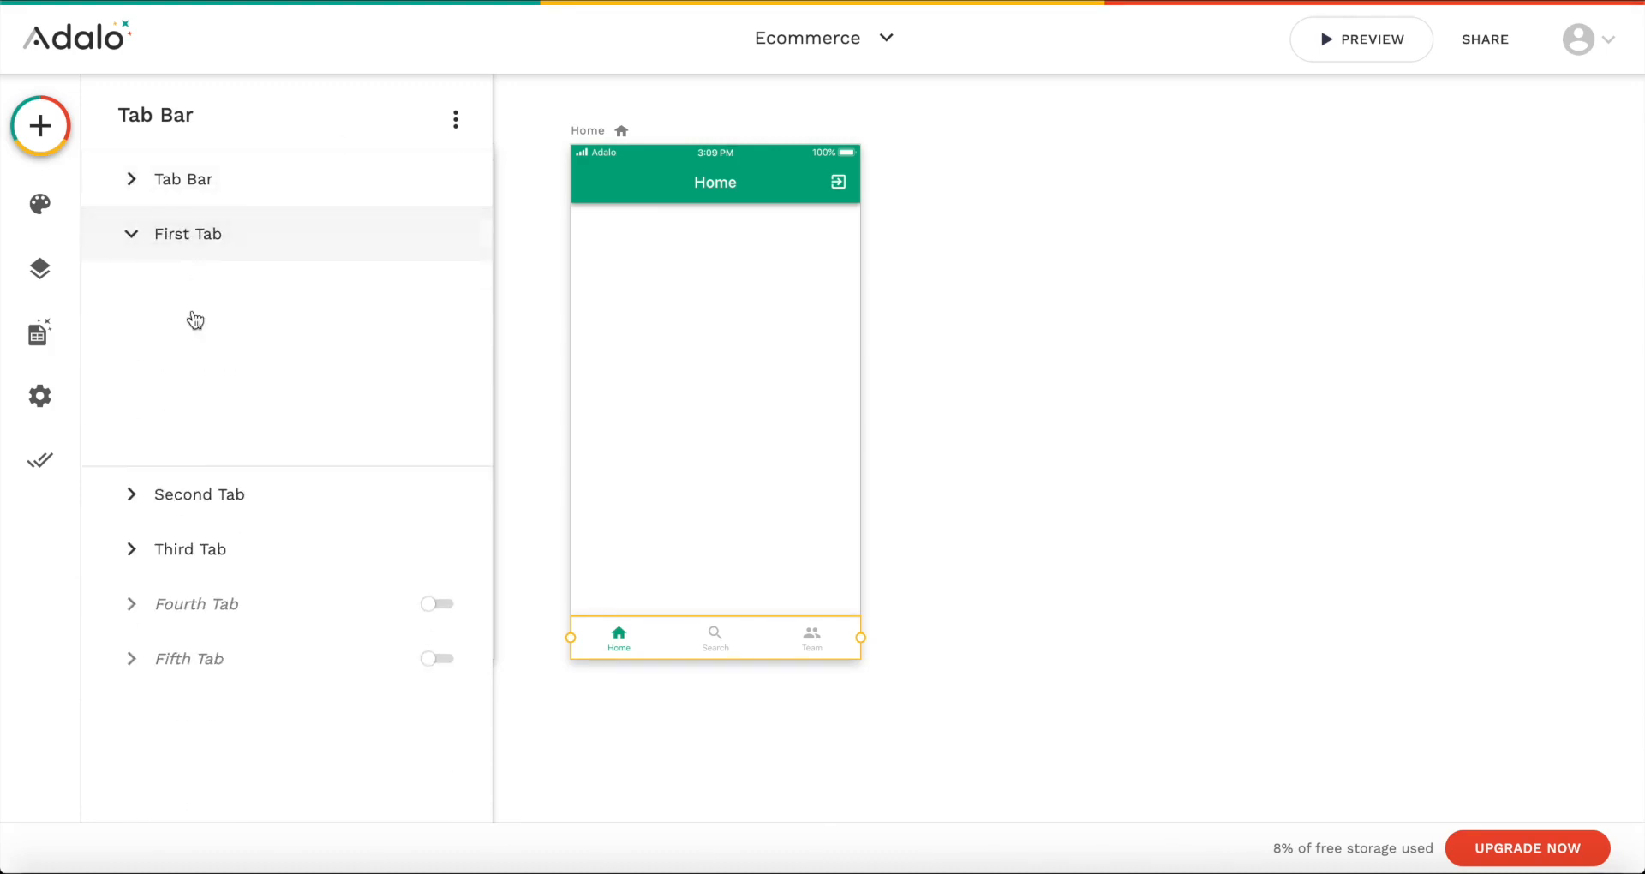
pyautogui.doubleClick(182, 422)
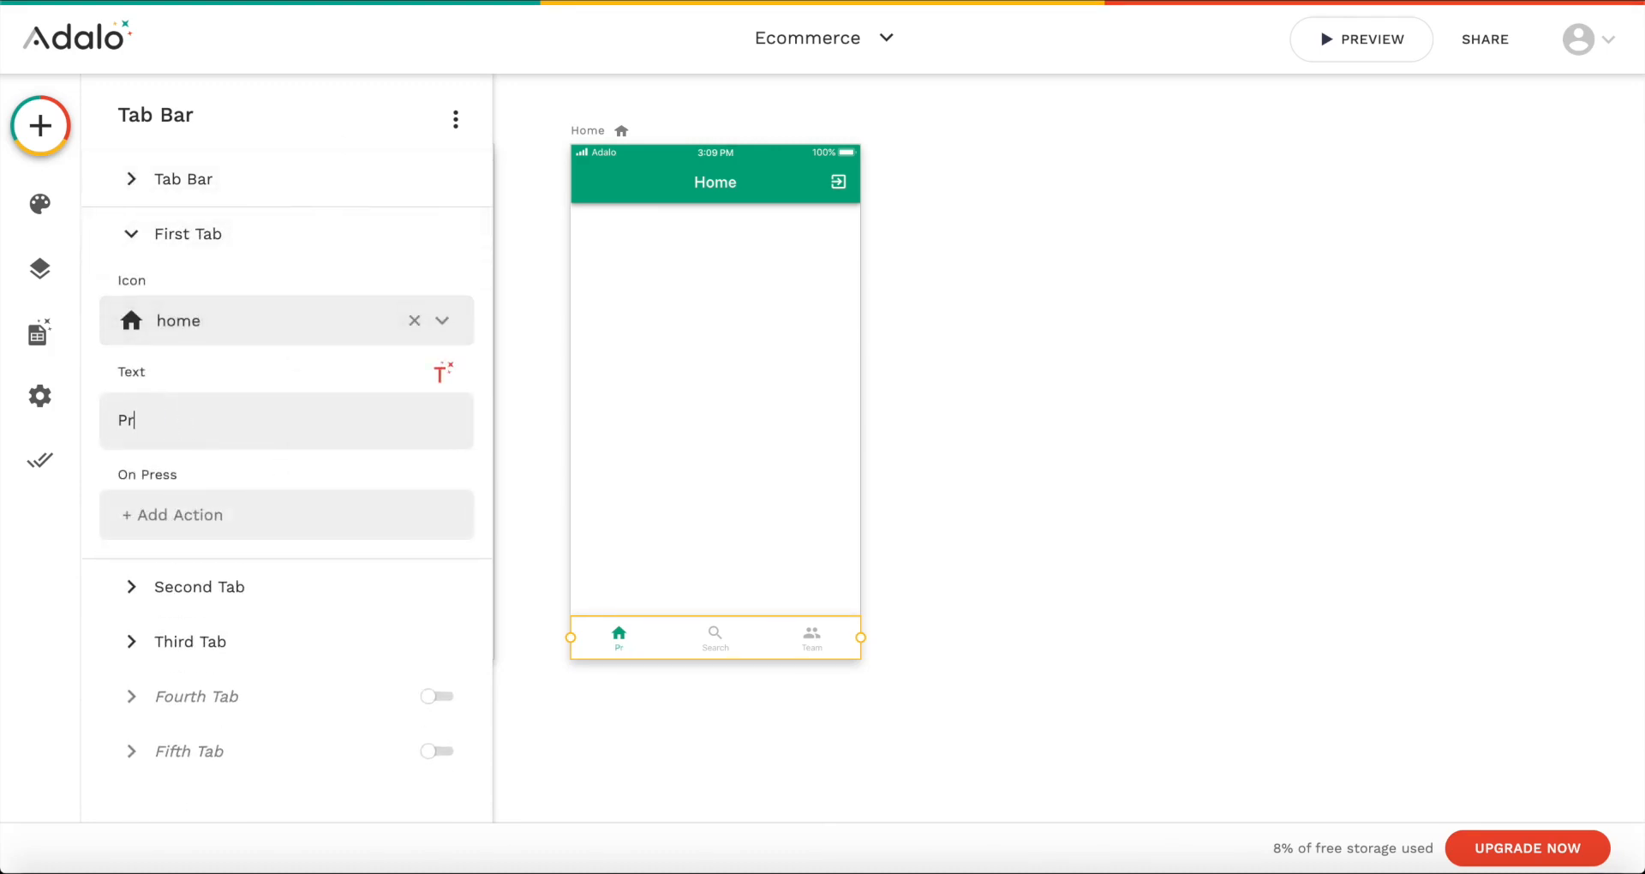
pyautogui.click(215, 339)
pyautogui.scroll(-5, 358, 433)
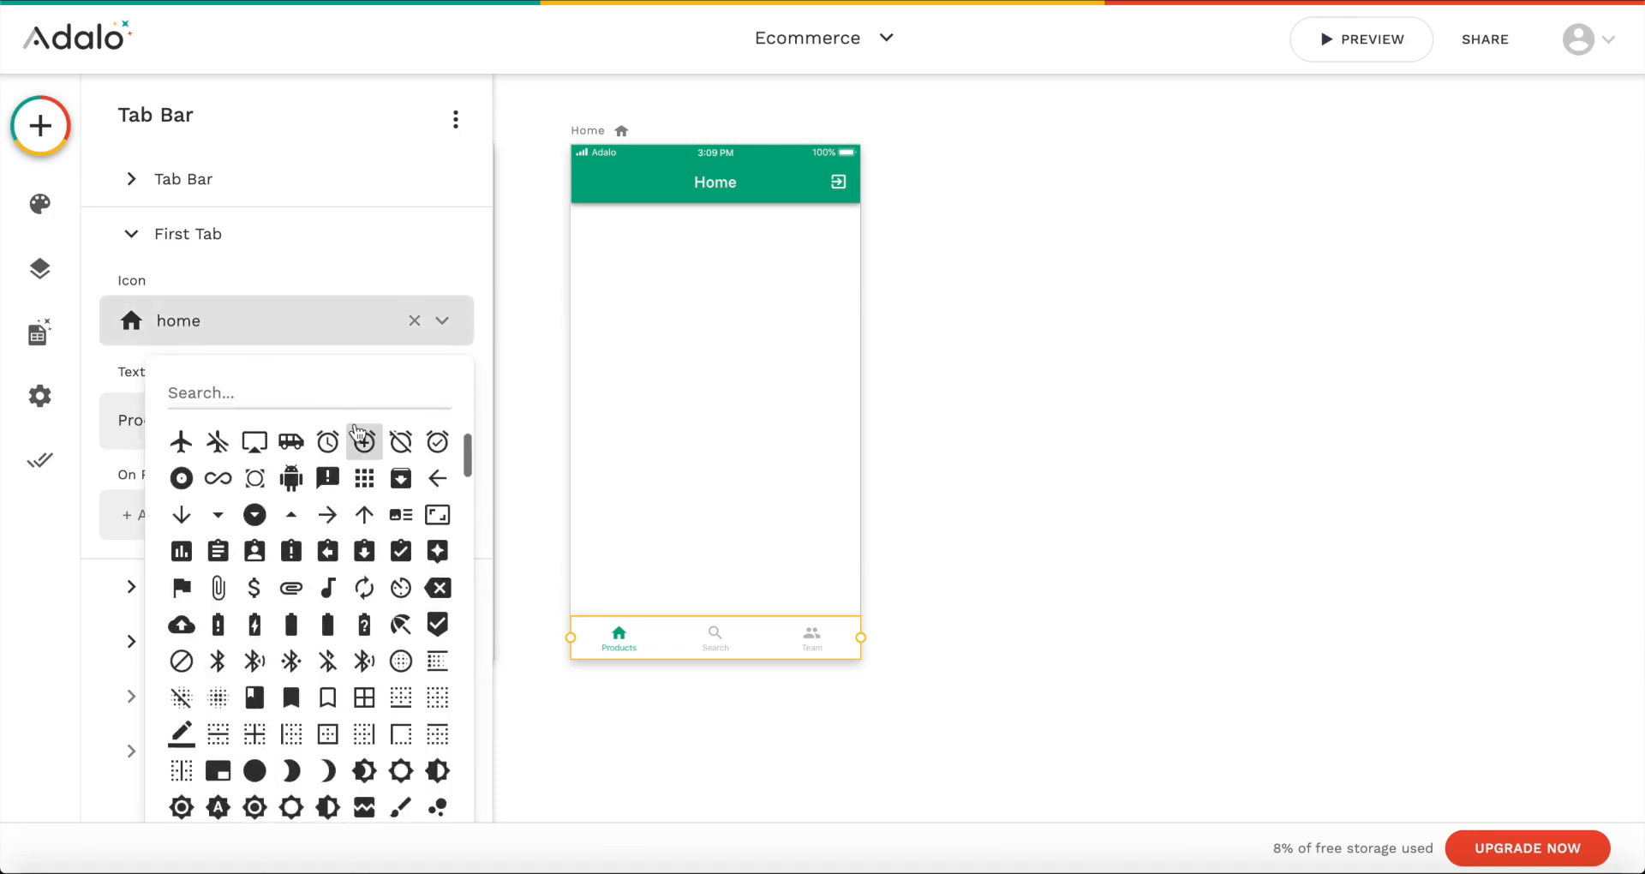
pyautogui.scroll(-5, 254, 556)
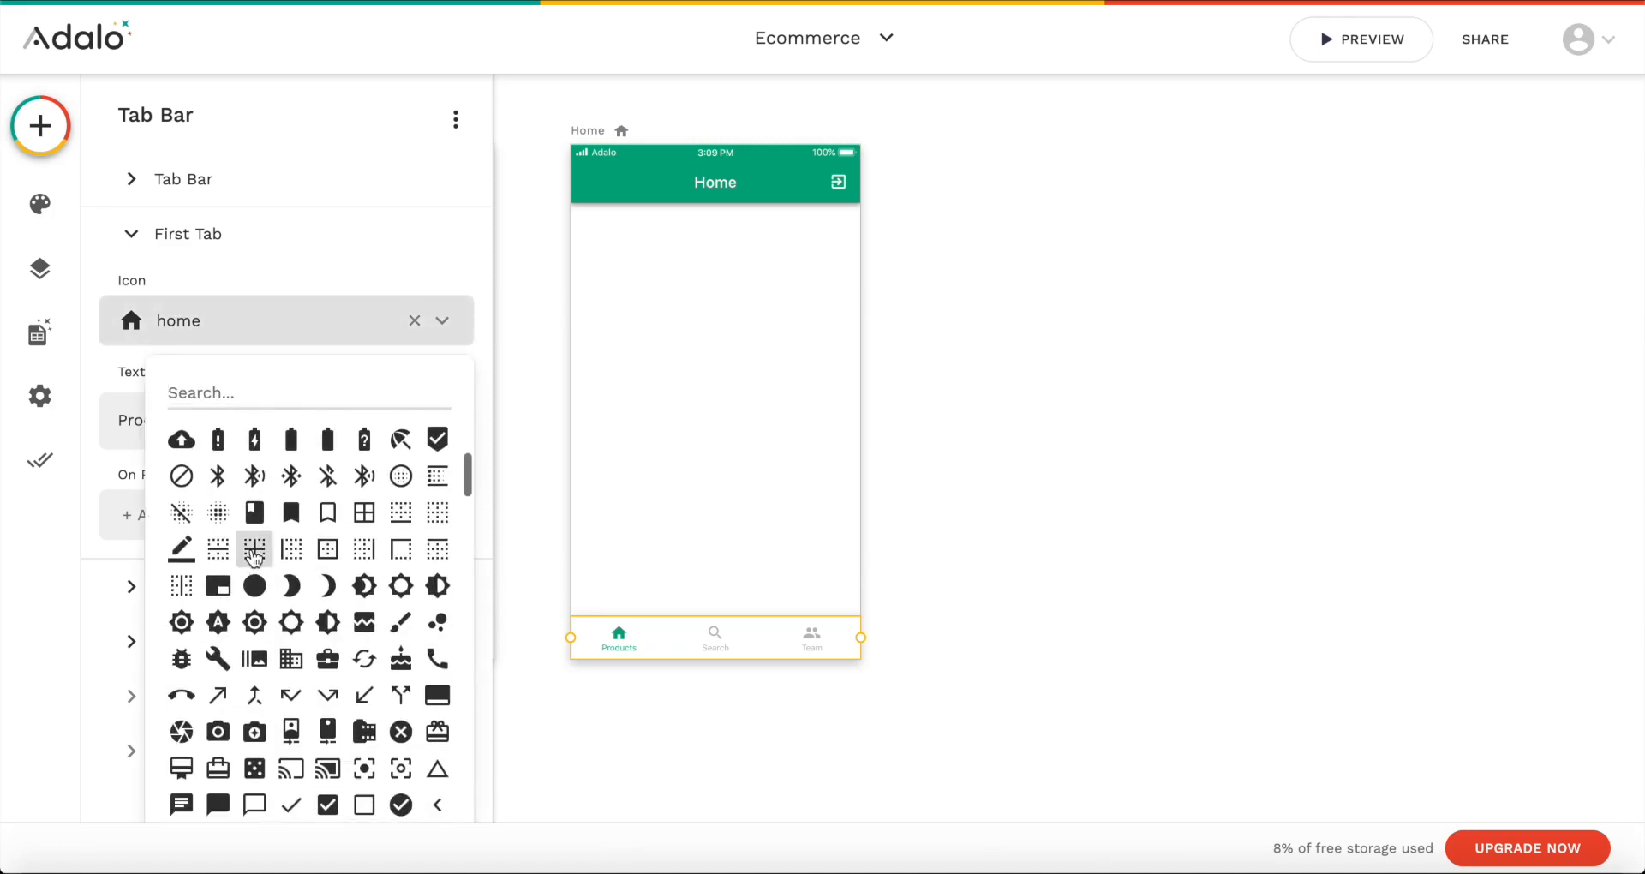
pyautogui.write('lis')
pyautogui.click(255, 452)
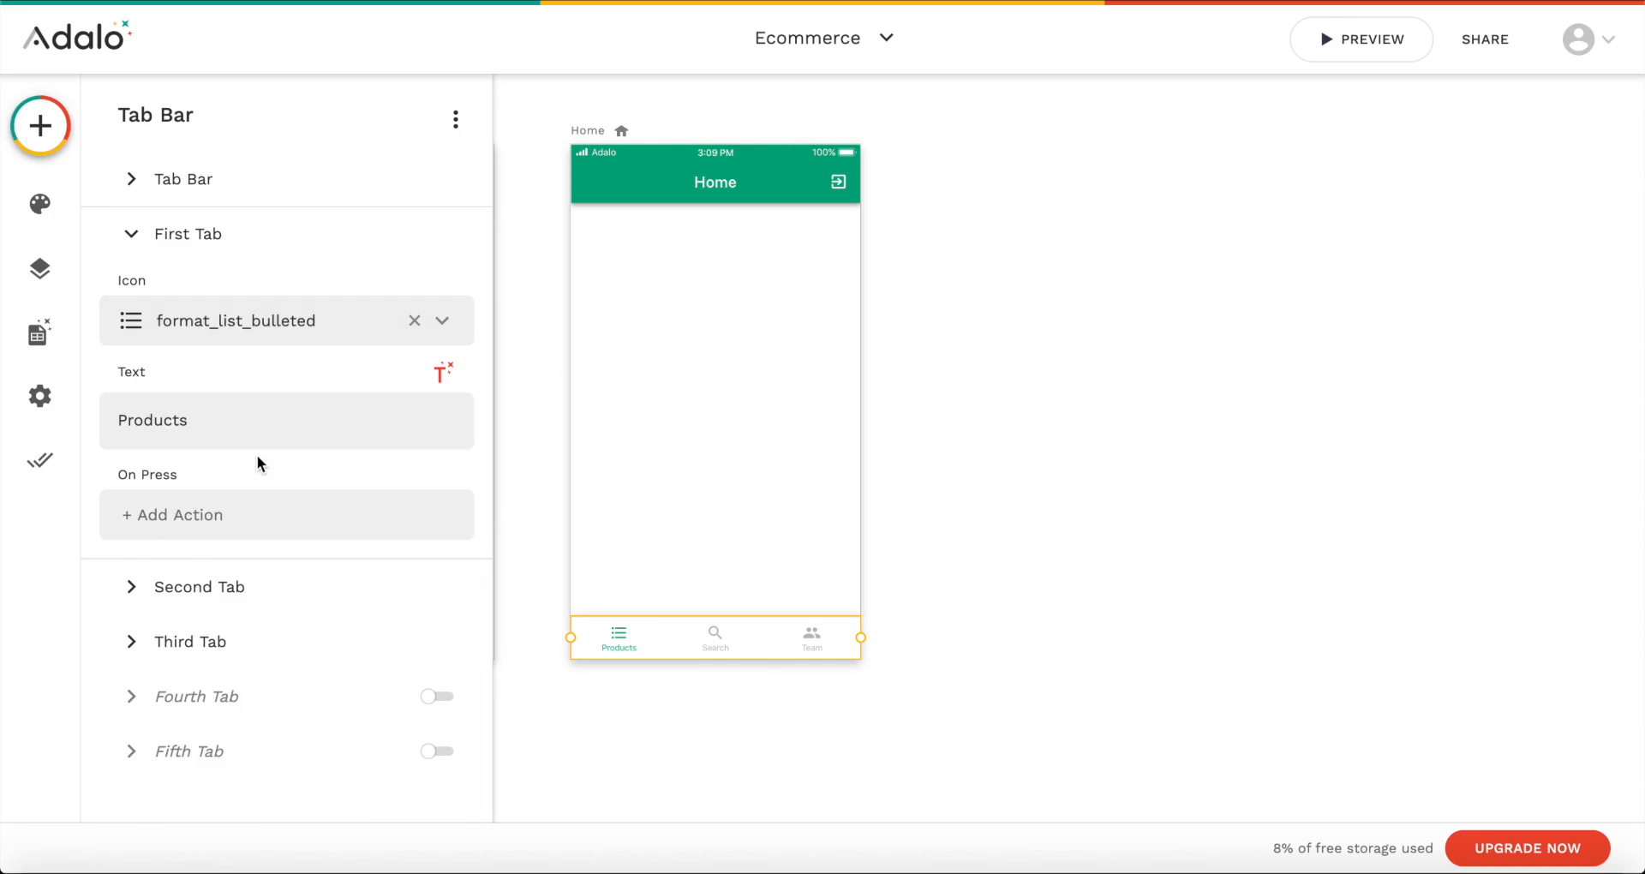
# Step: Rename the second tab Categories with the collections icon
pyautogui.click(198, 588)
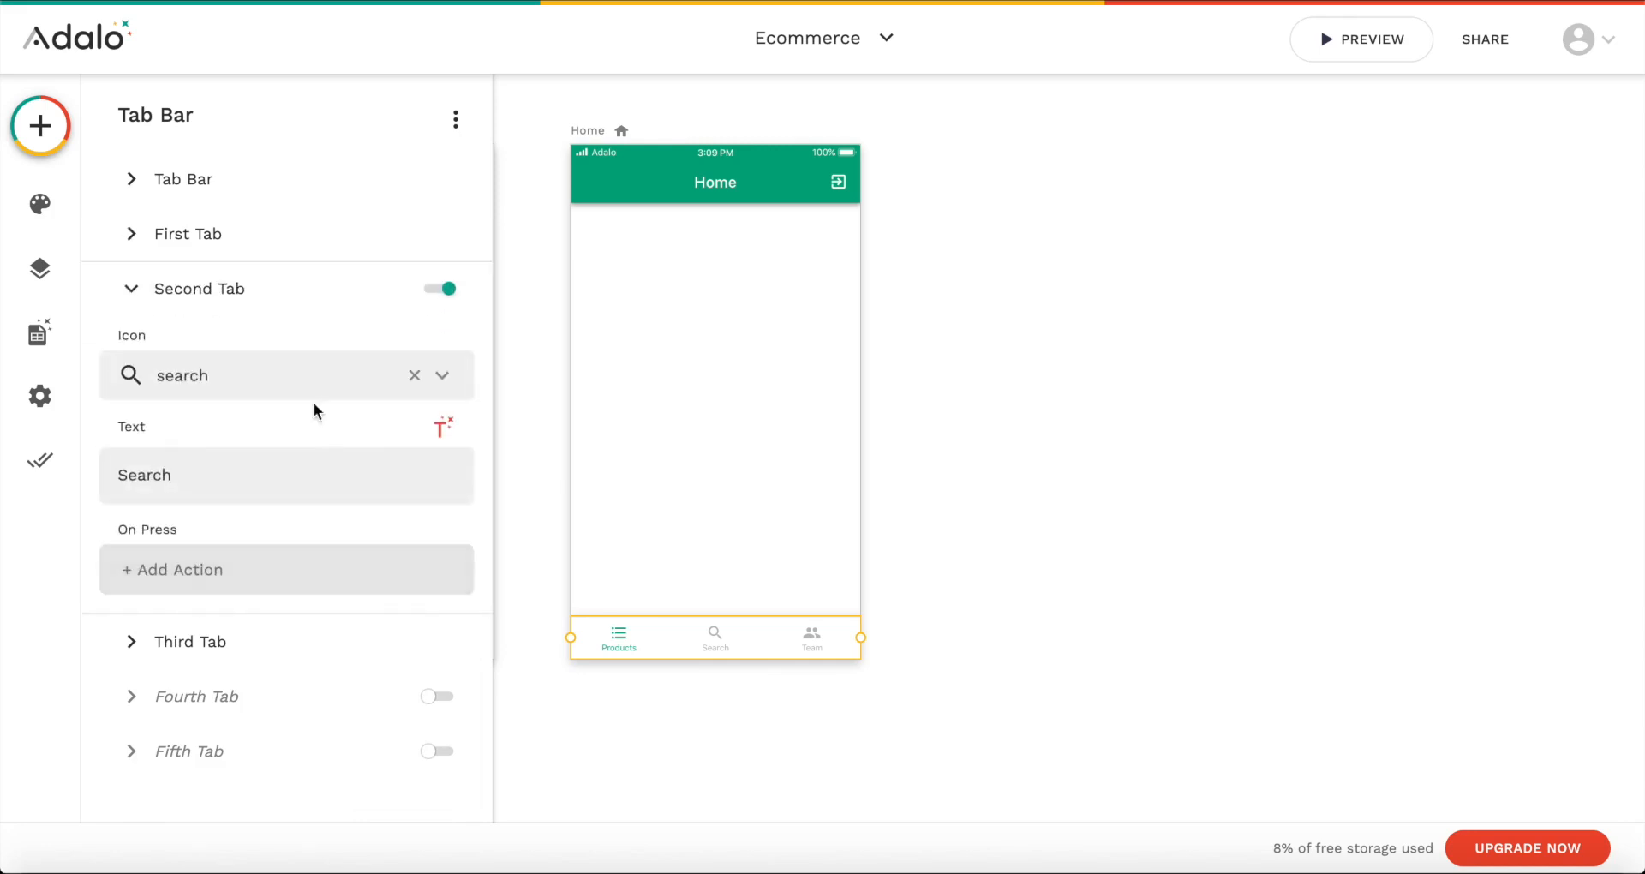
pyautogui.write('Categories')
pyautogui.click(228, 377)
pyautogui.scroll(-5, 255, 617)
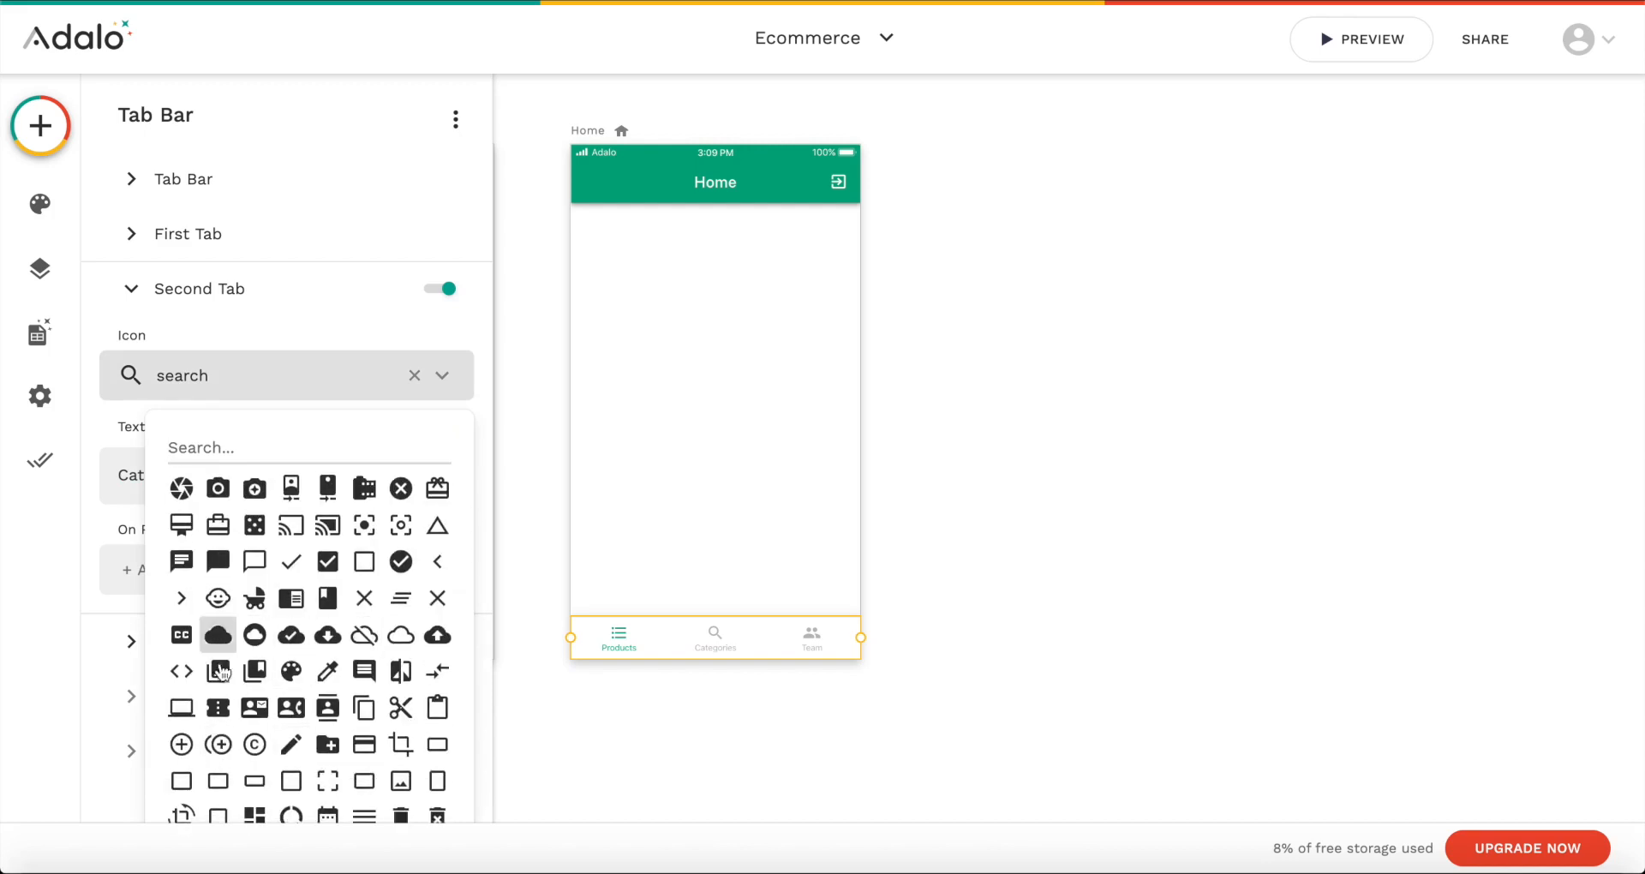
pyautogui.click(218, 673)
# Step: Rename the third tab Orders with the attach_money dollar icon
pyautogui.click(213, 651)
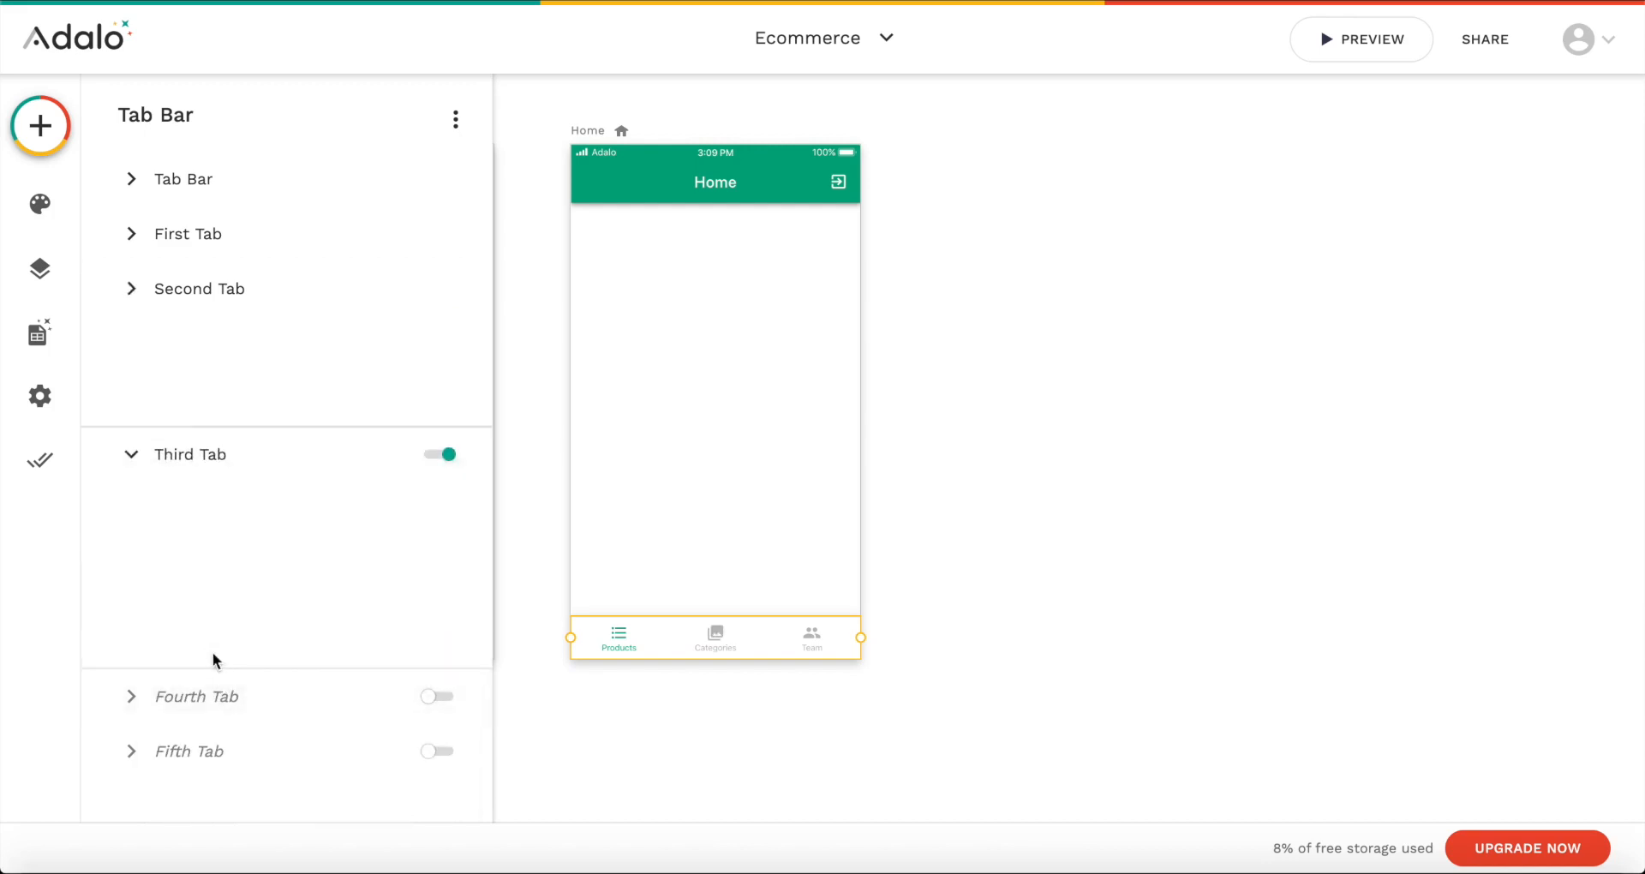
pyautogui.click(248, 424)
pyautogui.click(248, 424)
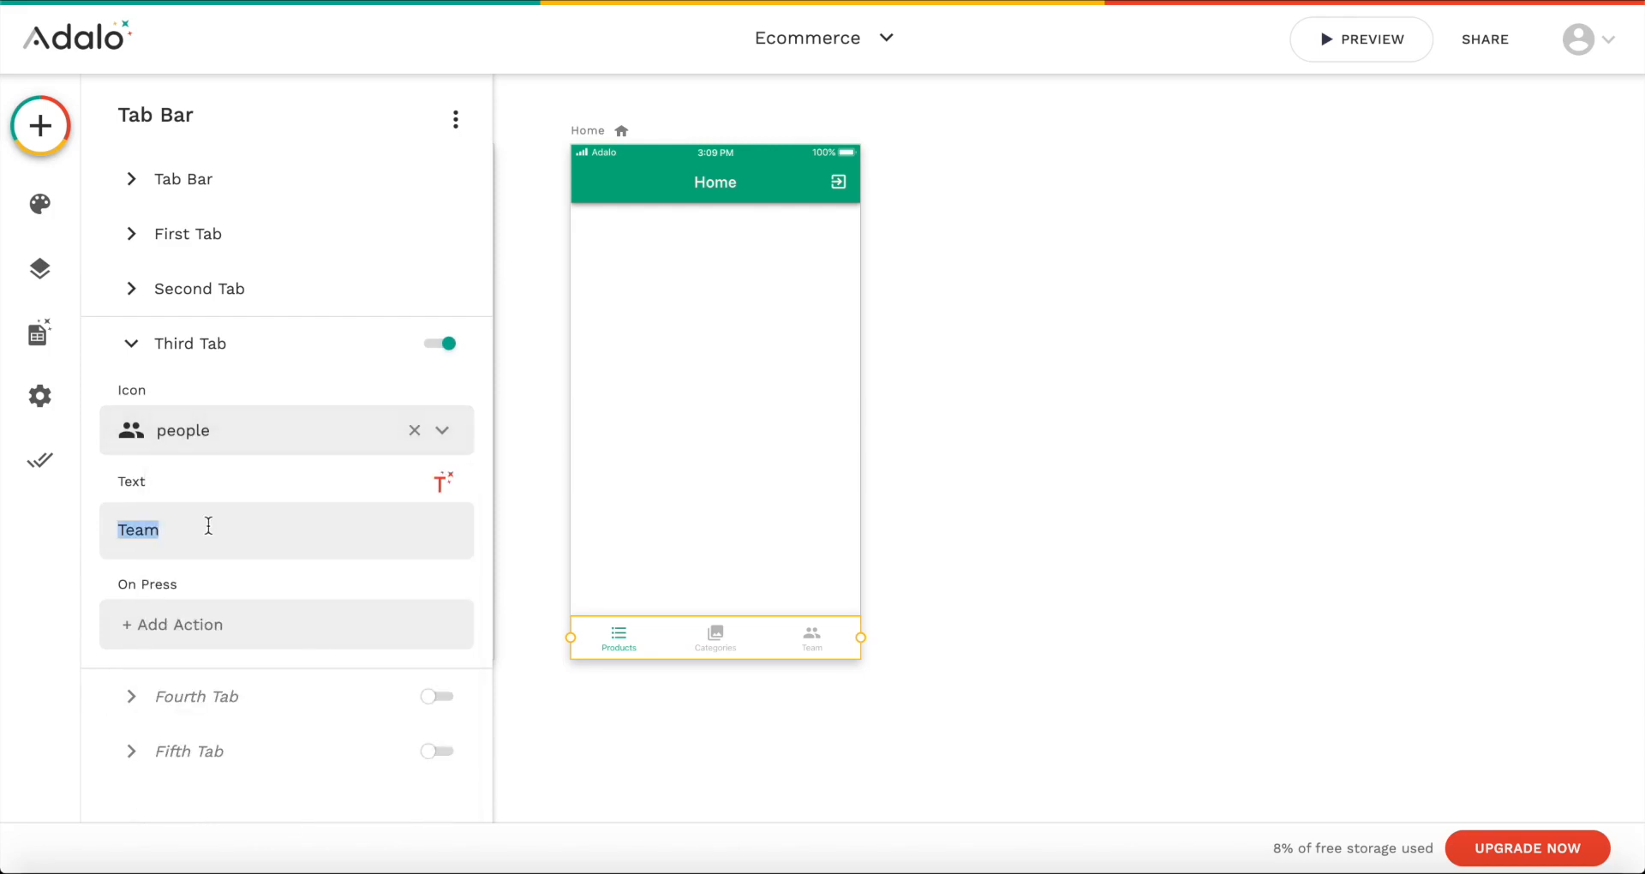
pyautogui.click(209, 525)
pyautogui.write('Orders')
pyautogui.click(252, 430)
pyautogui.write('mone')
pyautogui.click(182, 562)
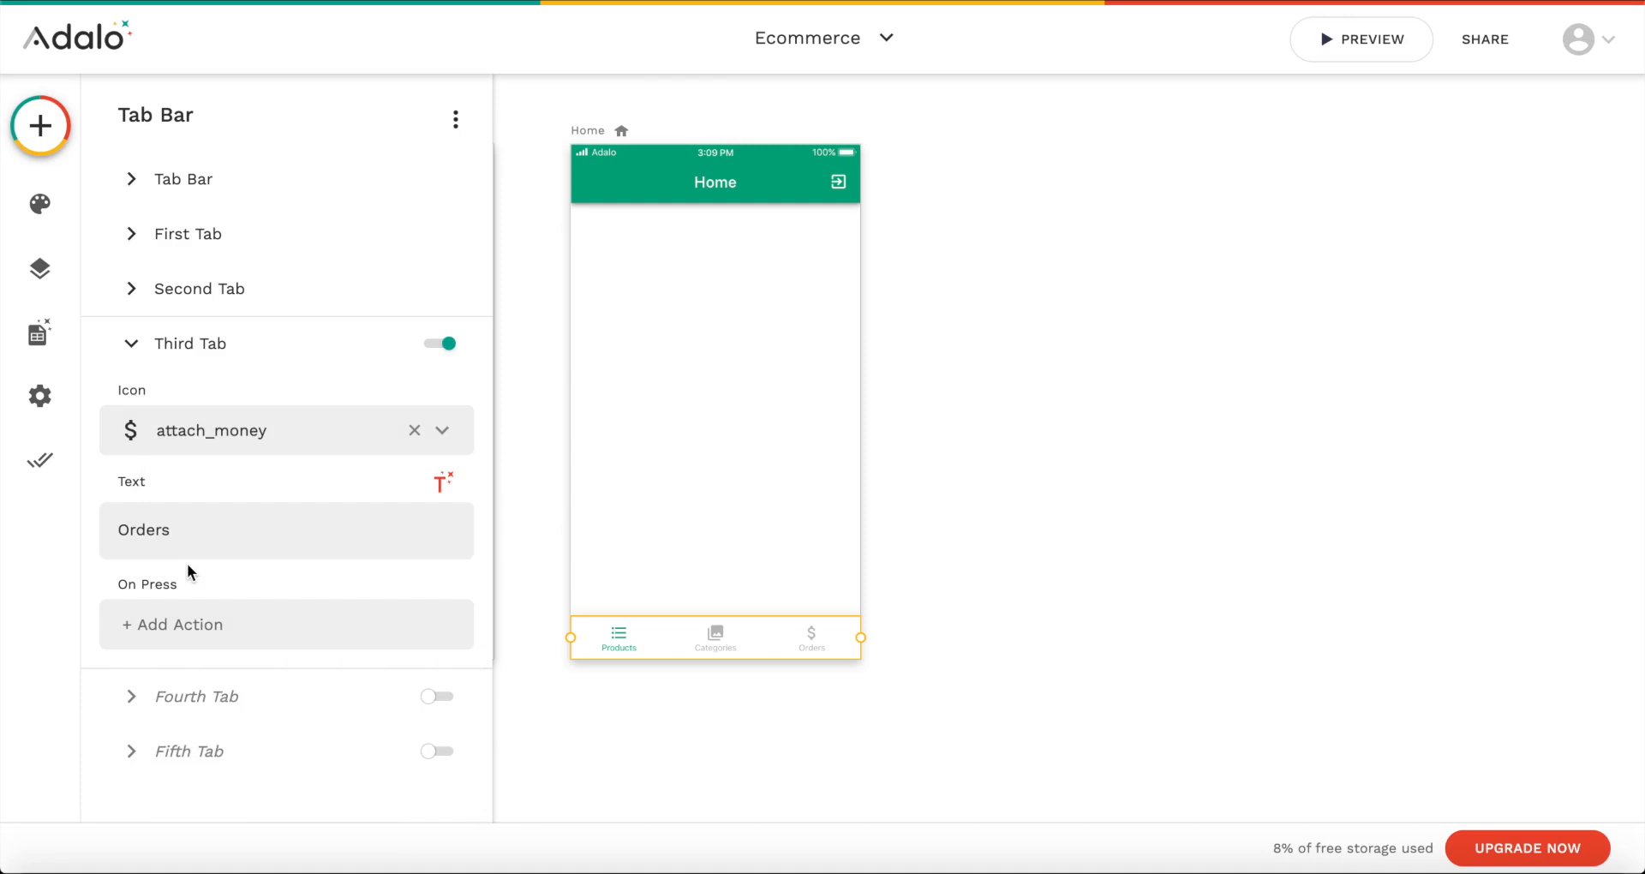
pyautogui.click(938, 321)
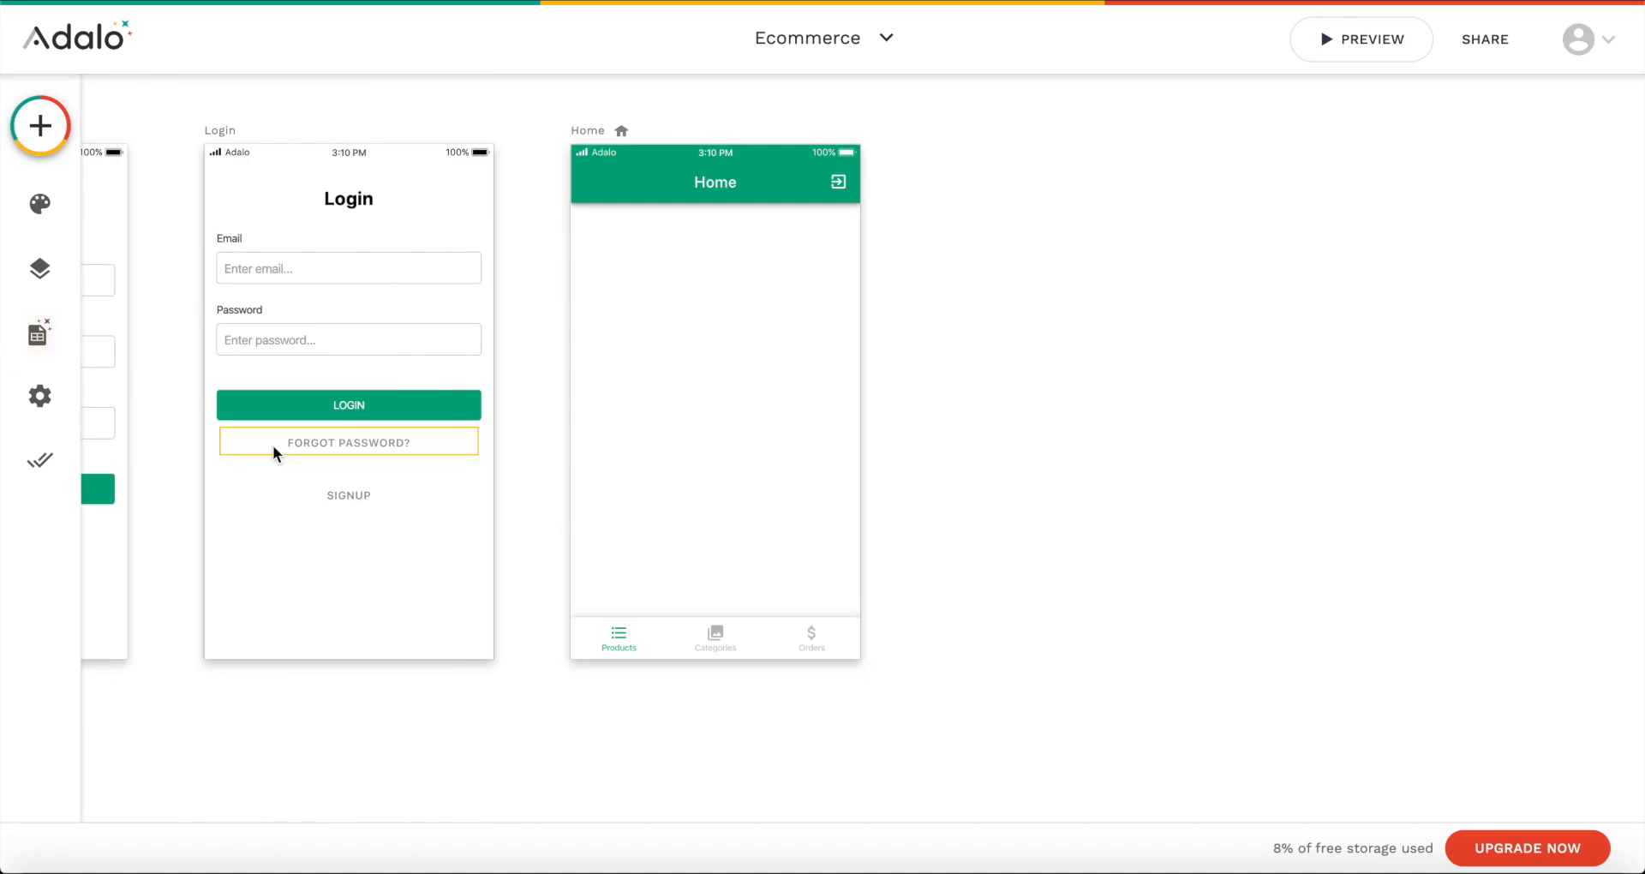
# Step: Add a Blank Screen named 'categories' beside the Home screen
pyautogui.hscroll(1, 832, 438)
pyautogui.hscroll(-2, 831, 437)
pyautogui.scroll(1, 818, 411)
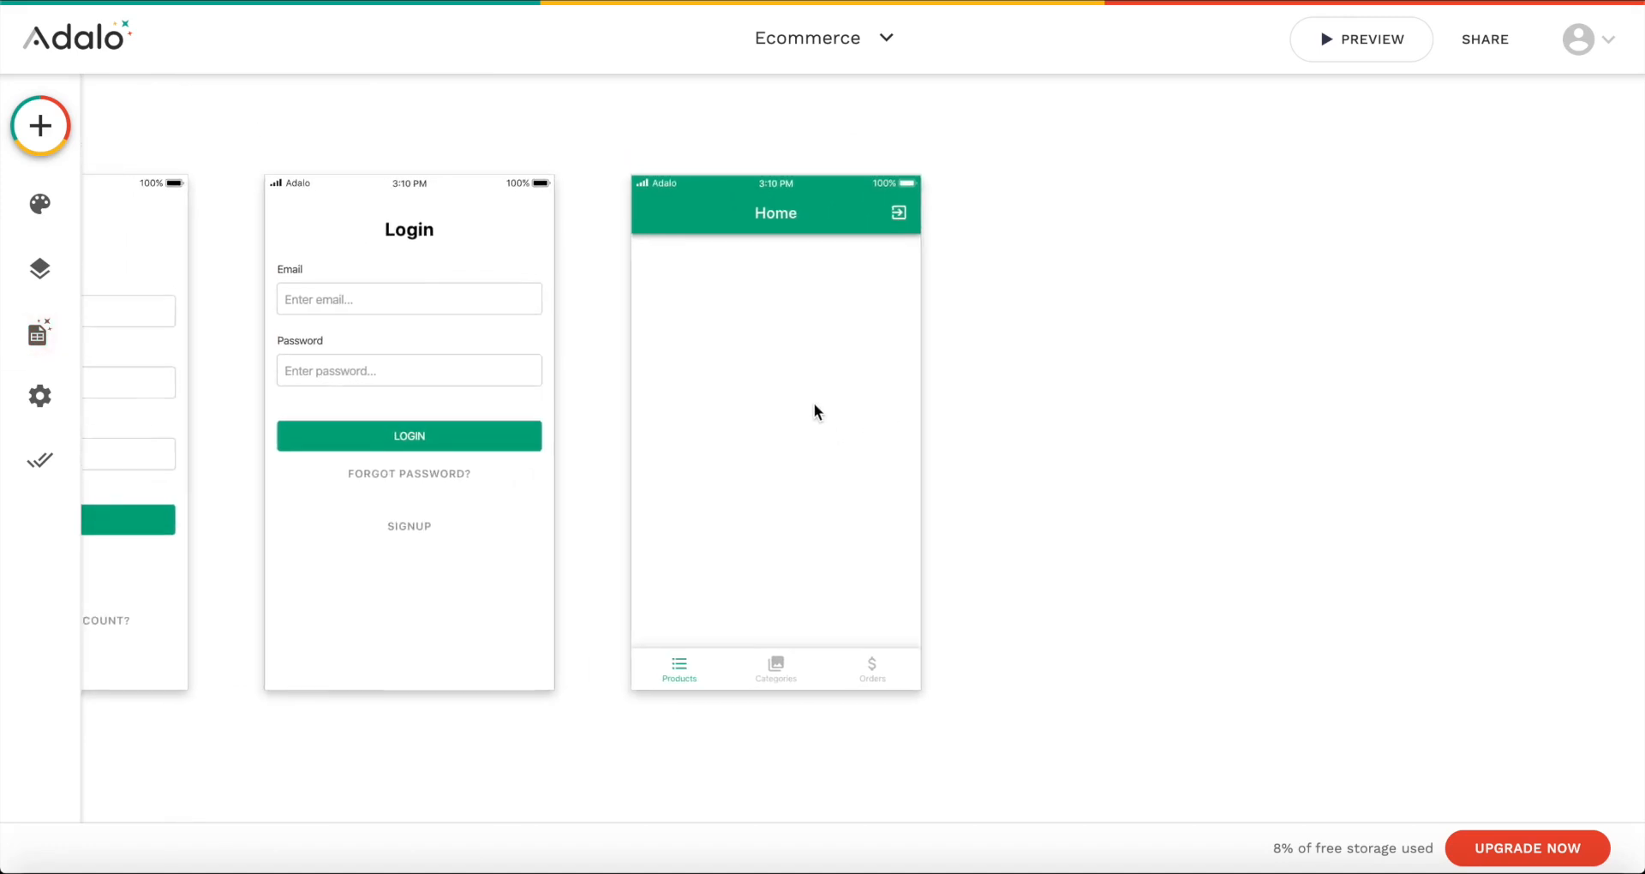
pyautogui.click(40, 126)
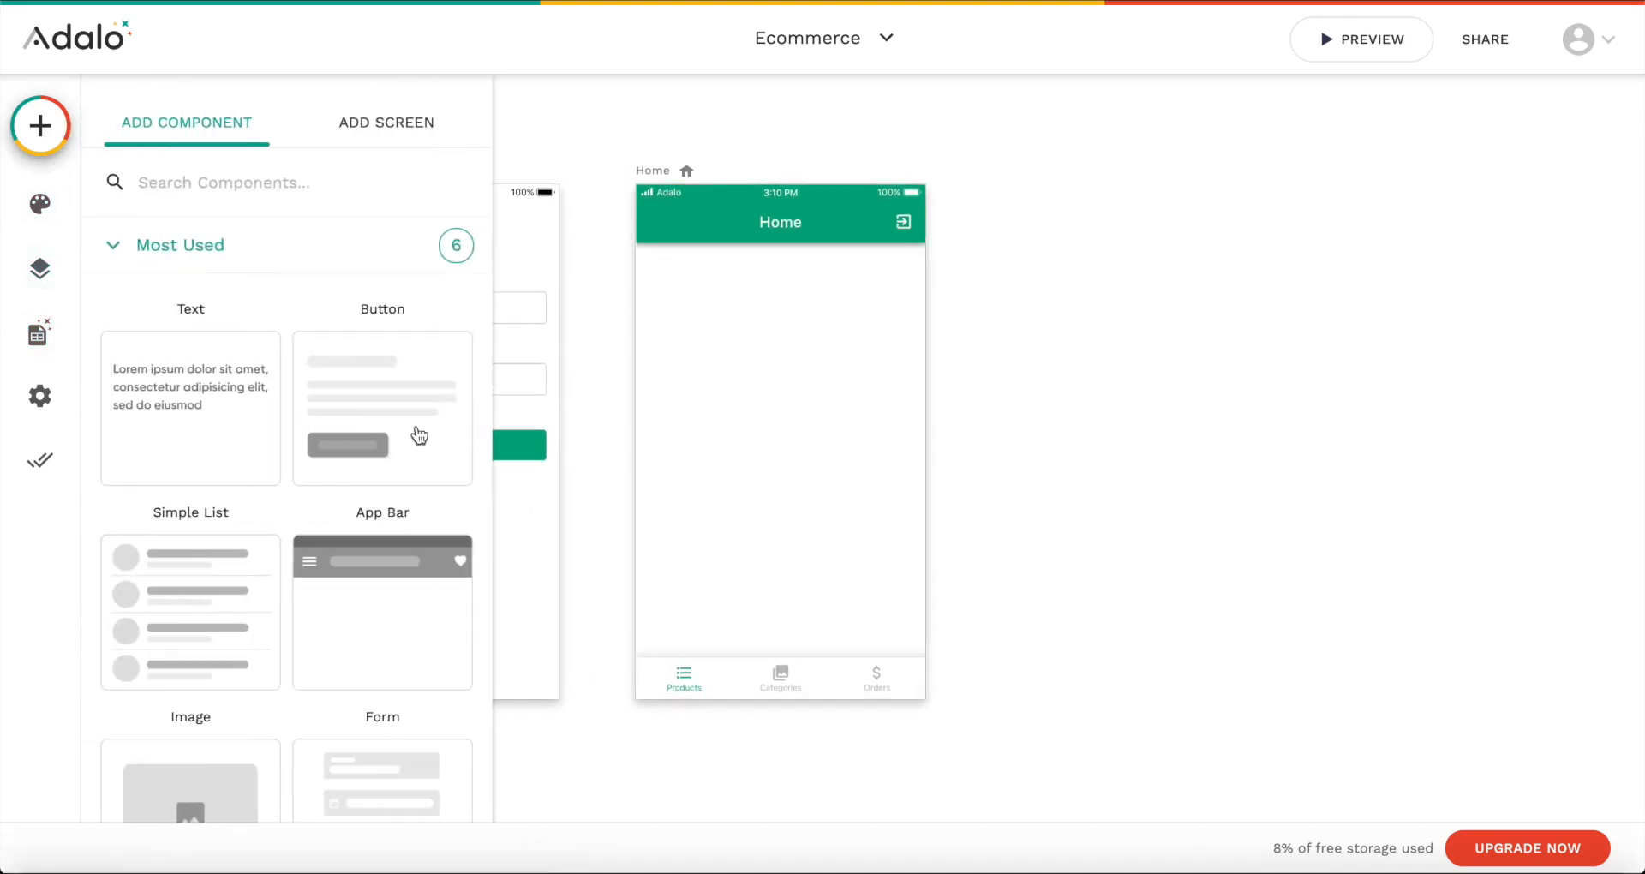
pyautogui.click(420, 141)
pyautogui.scroll(-3, 336, 291)
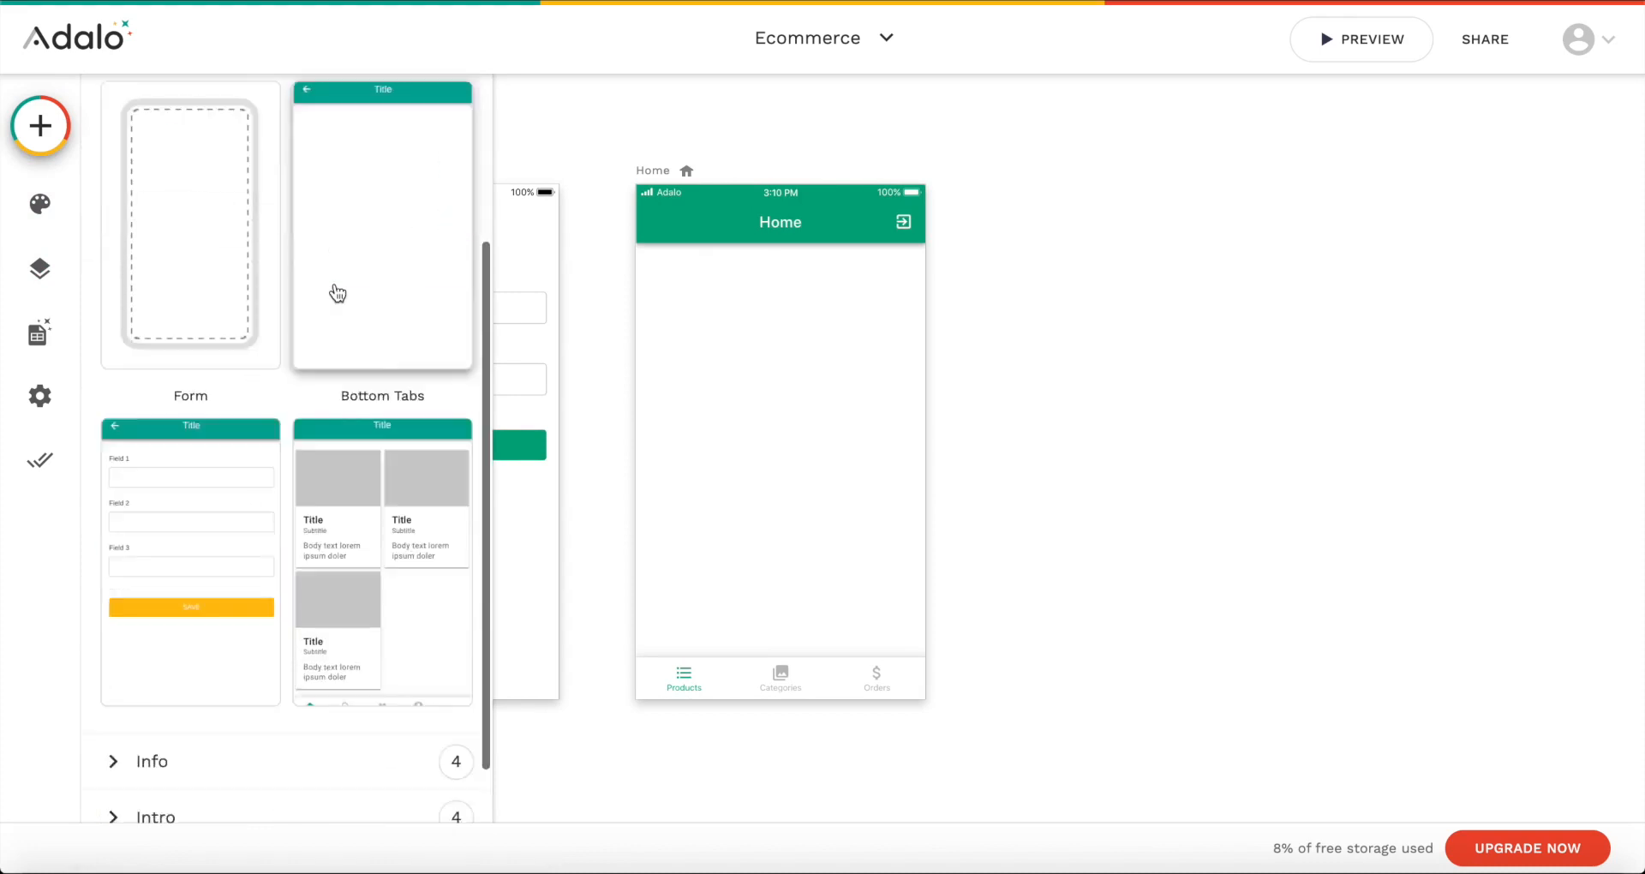
pyautogui.scroll(3, 338, 294)
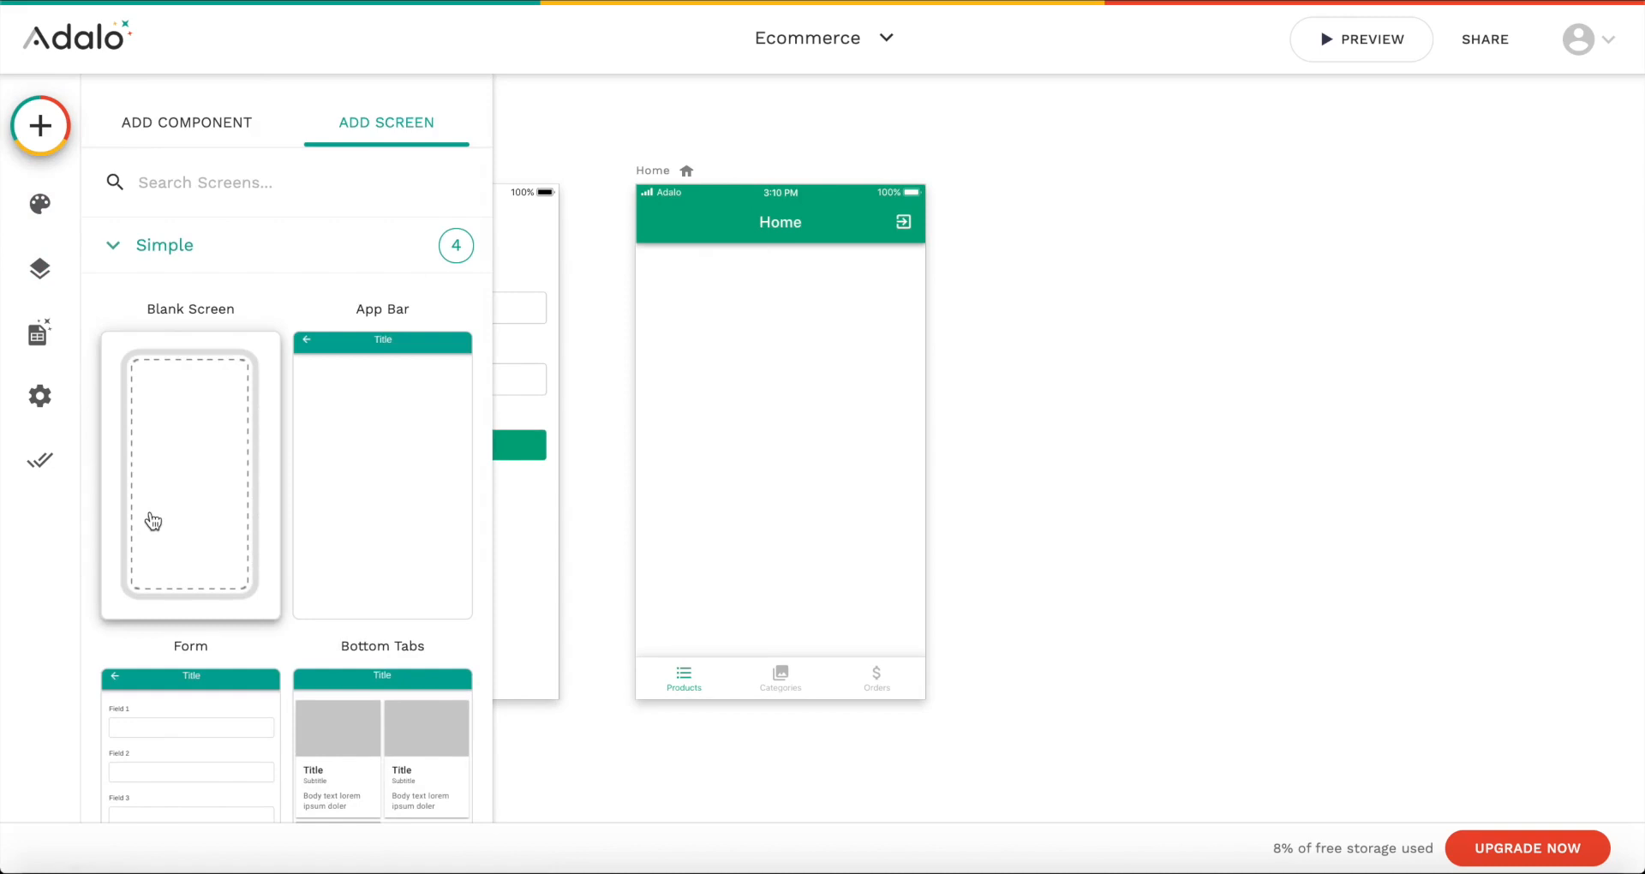
pyautogui.click(800, 415)
pyautogui.click(48, 148)
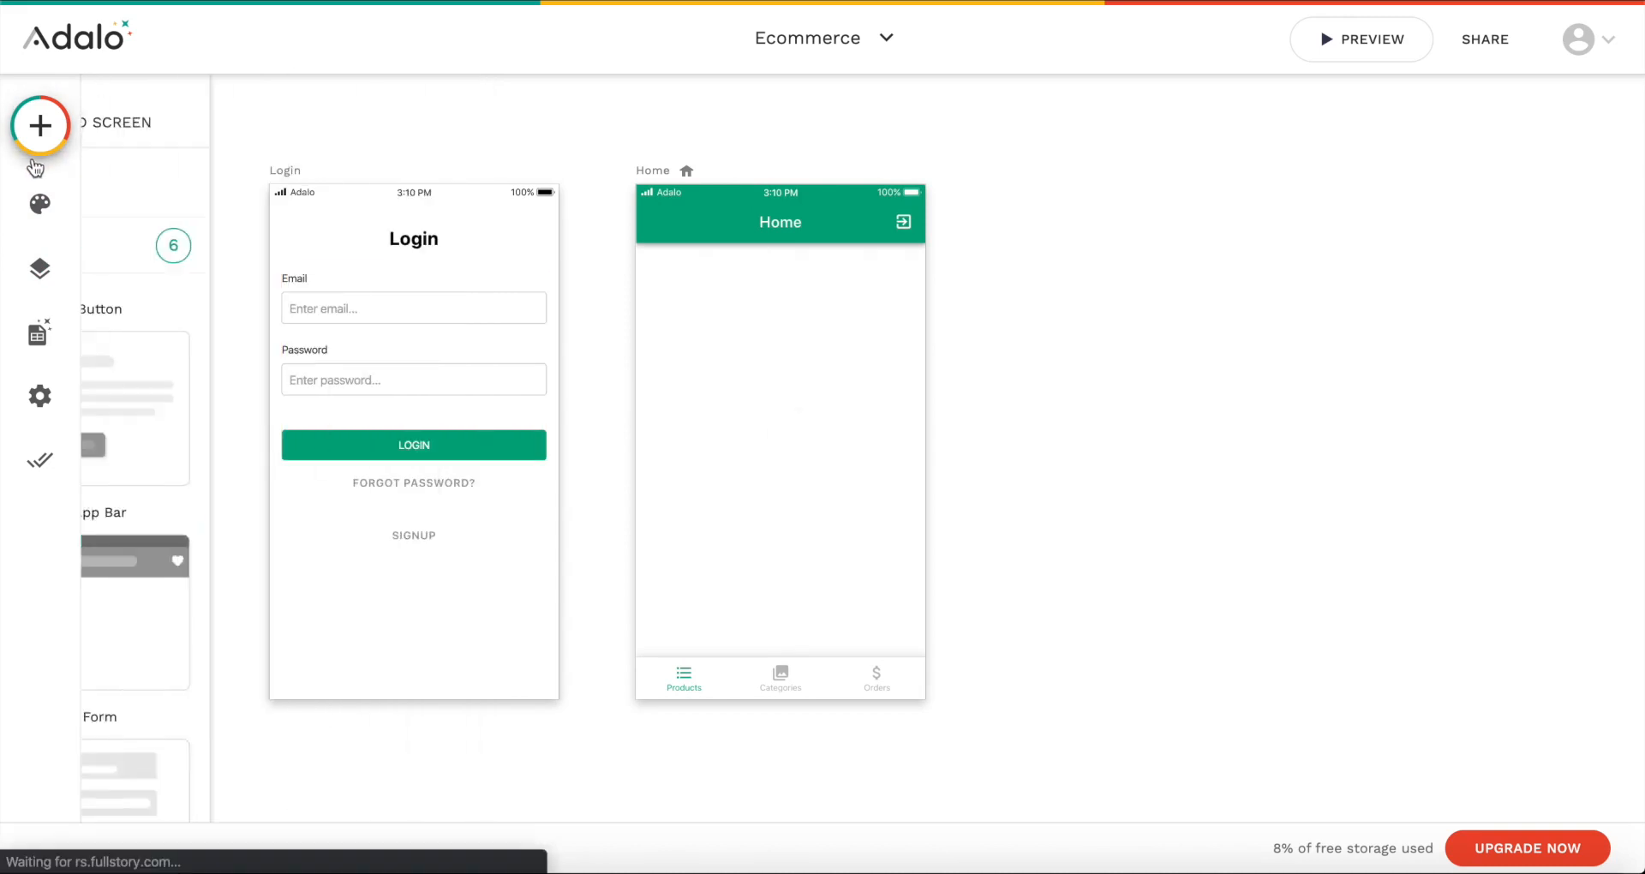
pyautogui.click(369, 122)
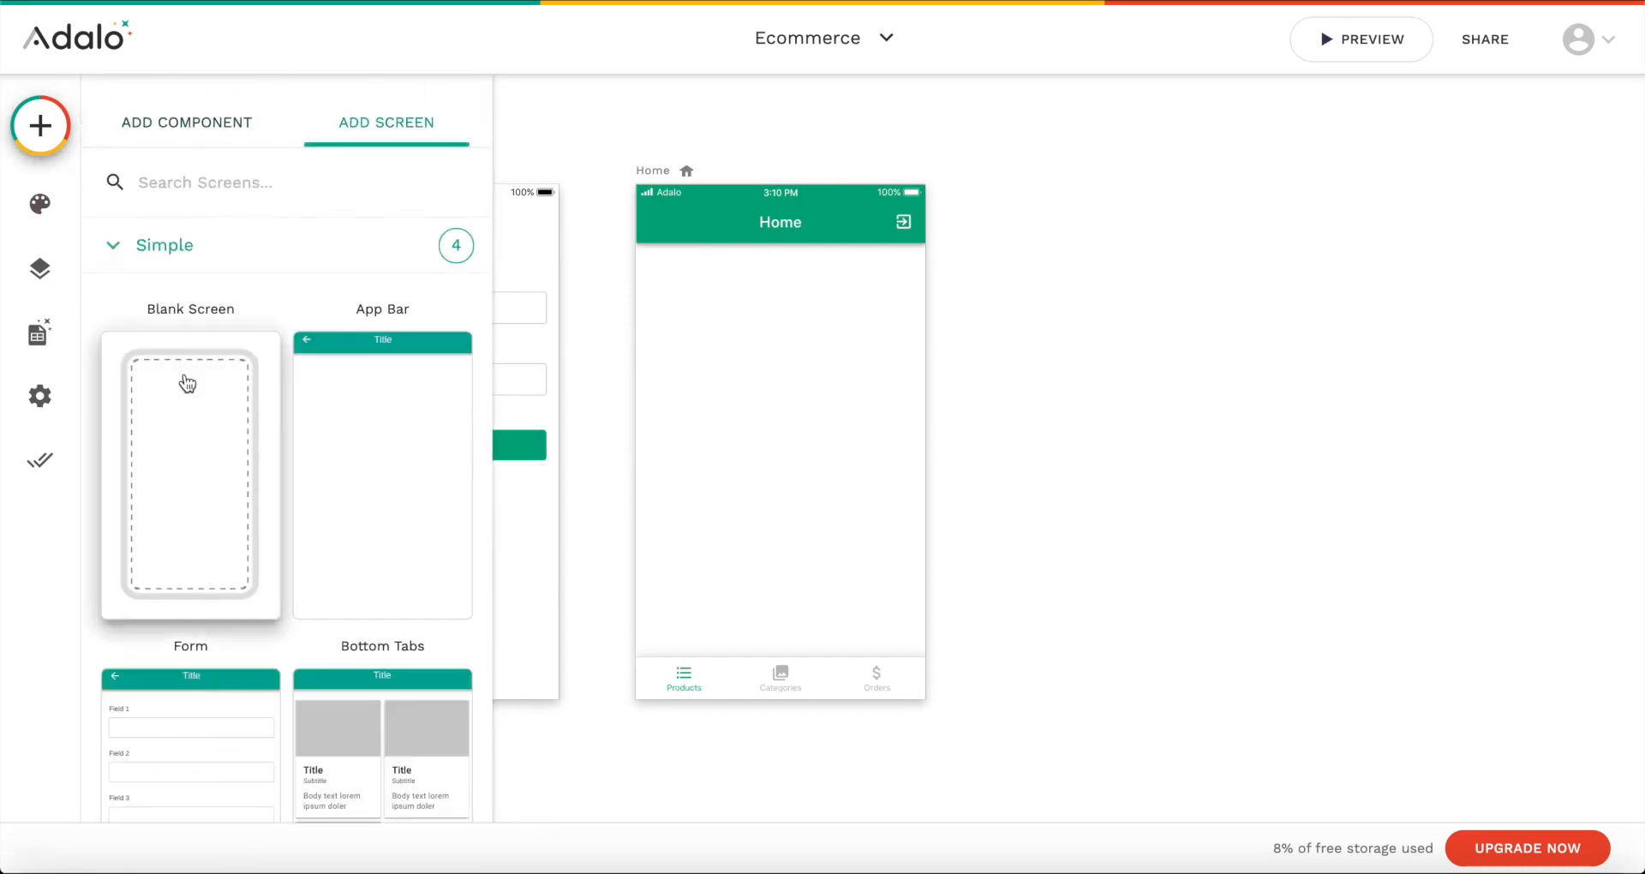
pyautogui.click(188, 379)
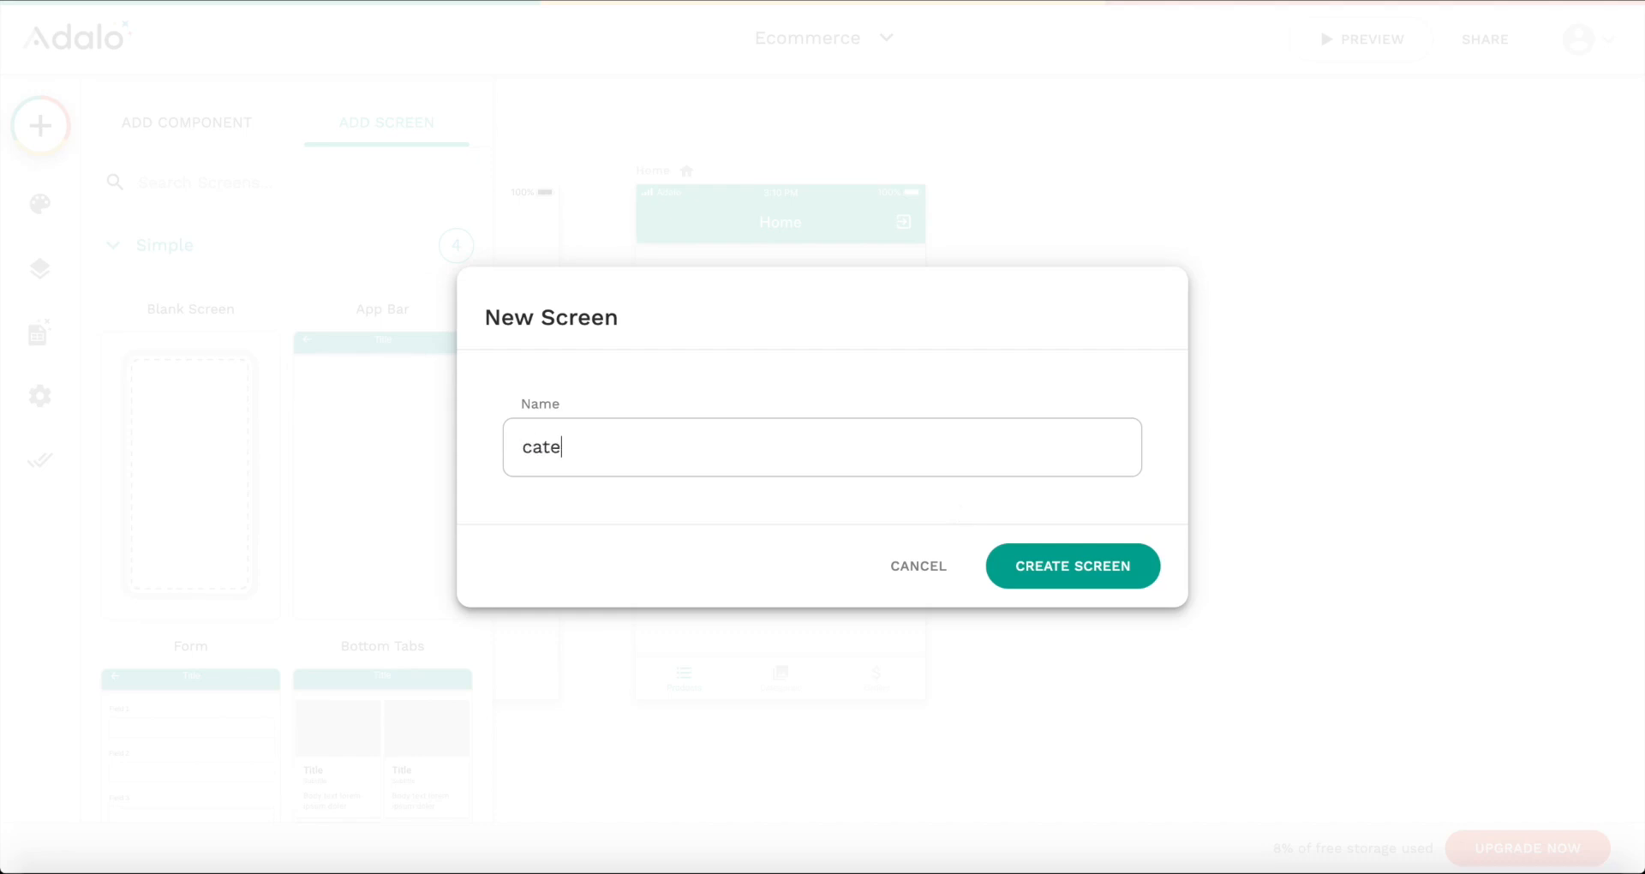
pyautogui.click(1112, 570)
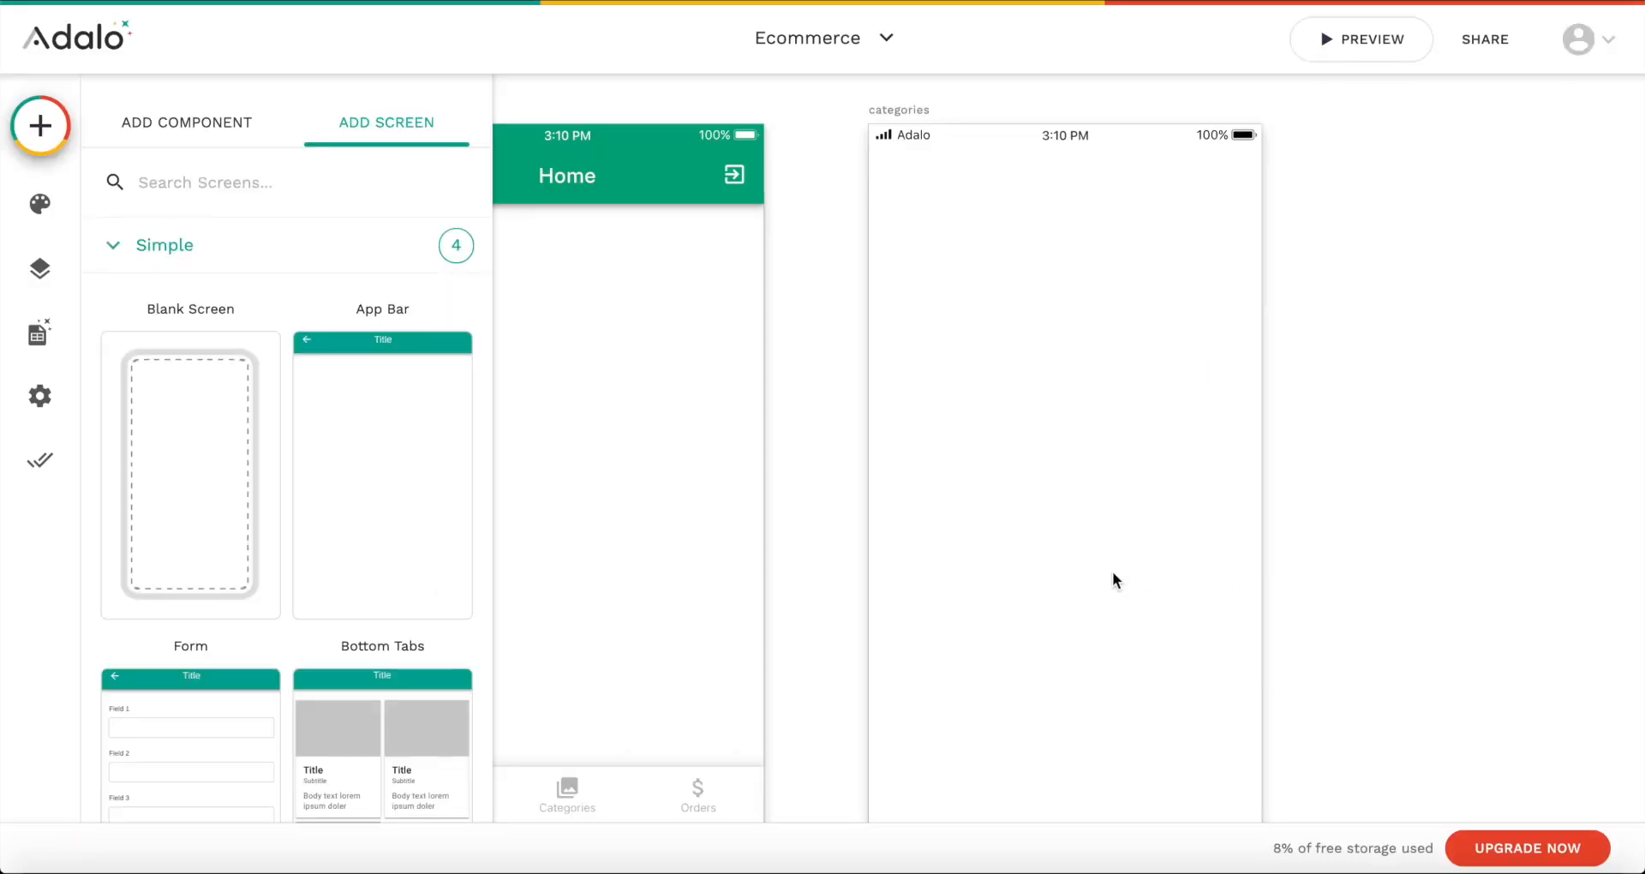
# Step: Copy Home's app bar onto categories, retitle Home's bar 'Products', and open Add Screen
pyautogui.click(706, 226)
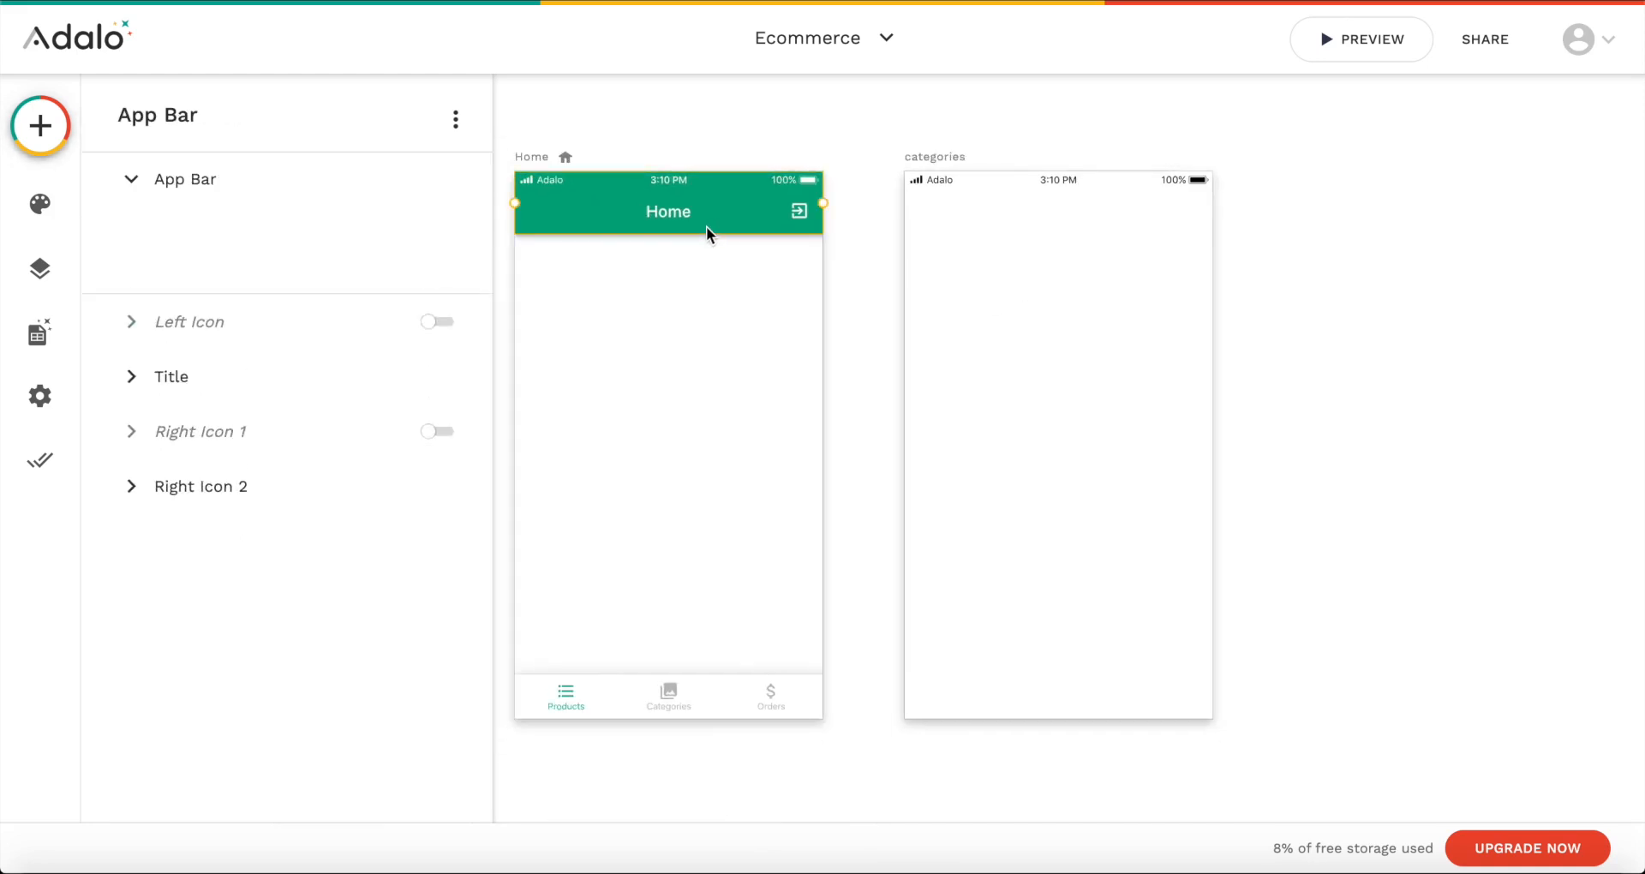
pyautogui.moveTo(706, 226); pyautogui.dragTo(1074, 223)
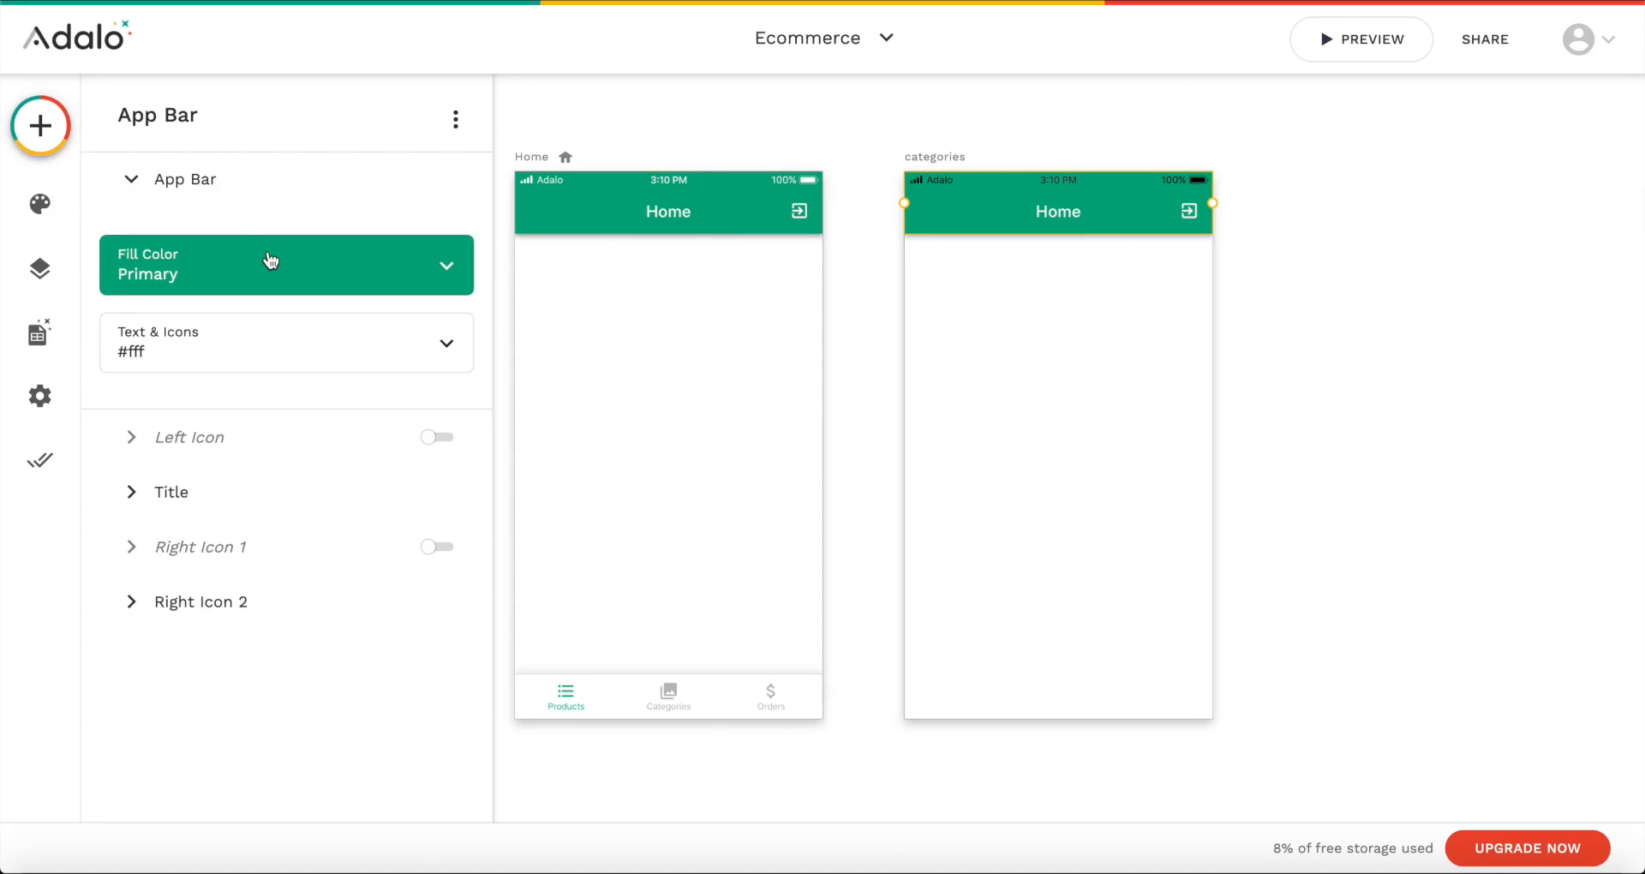
pyautogui.click(197, 485)
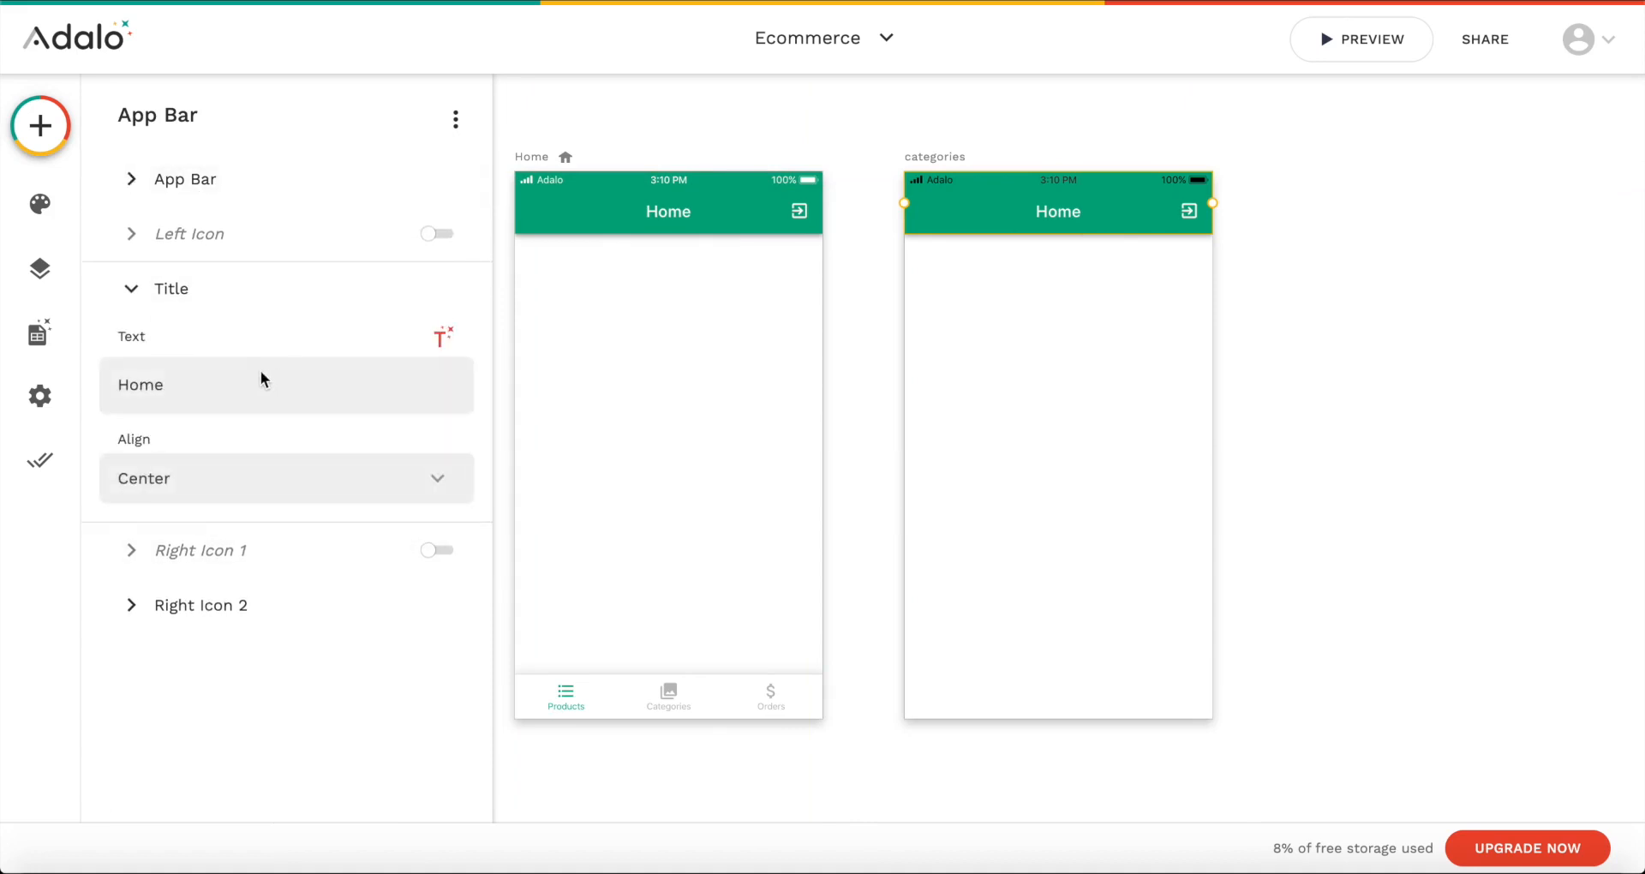
pyautogui.doubleClick(252, 387)
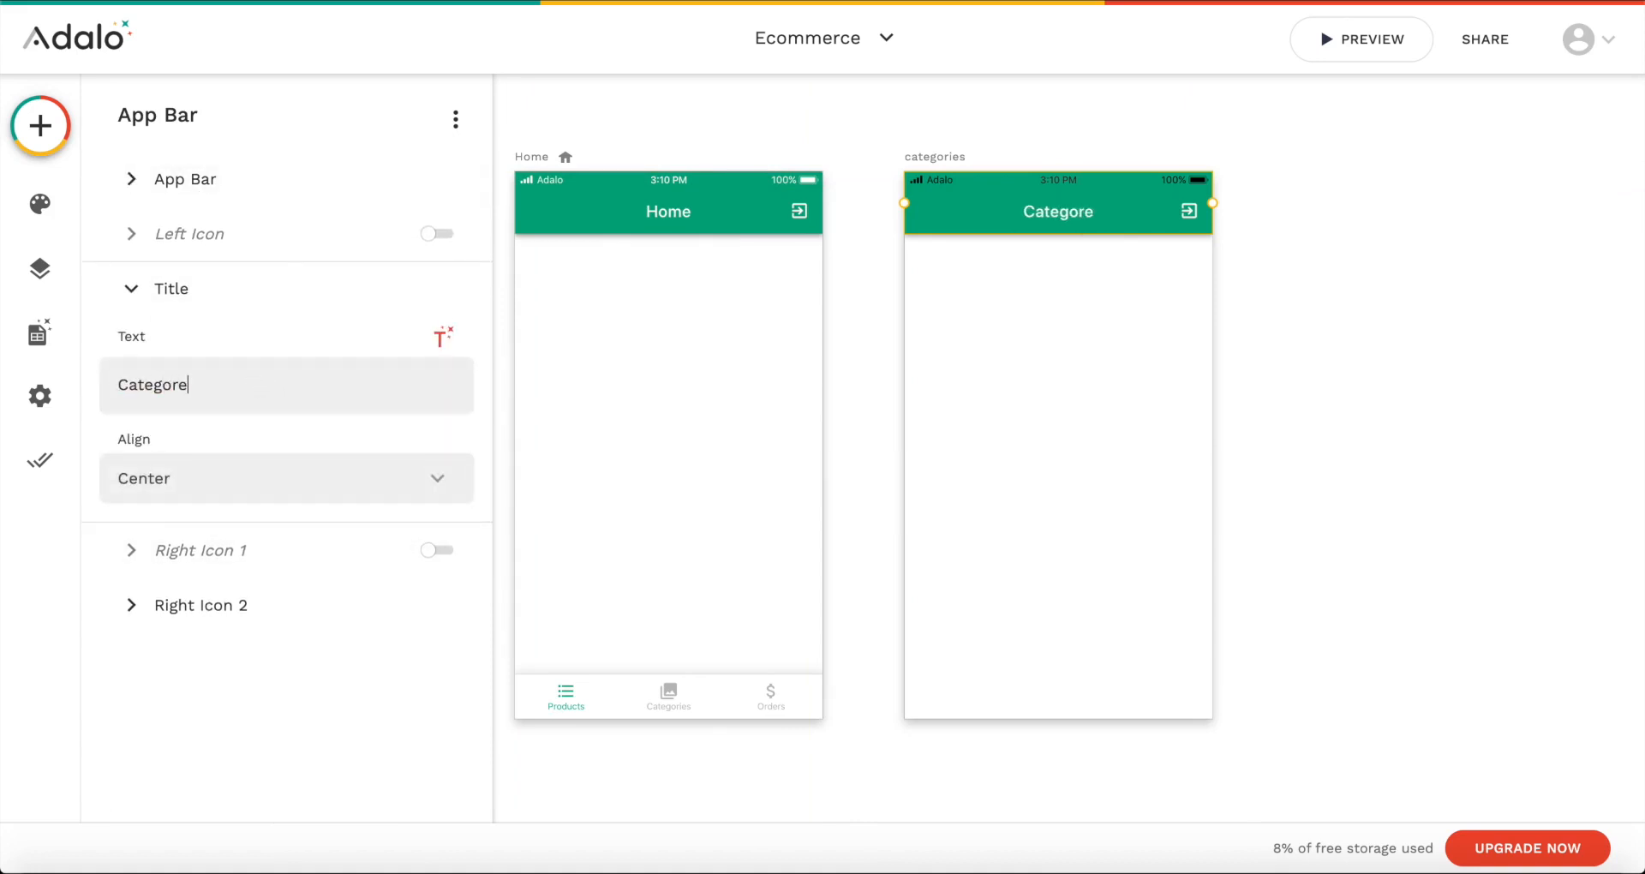
pyautogui.click(668, 215)
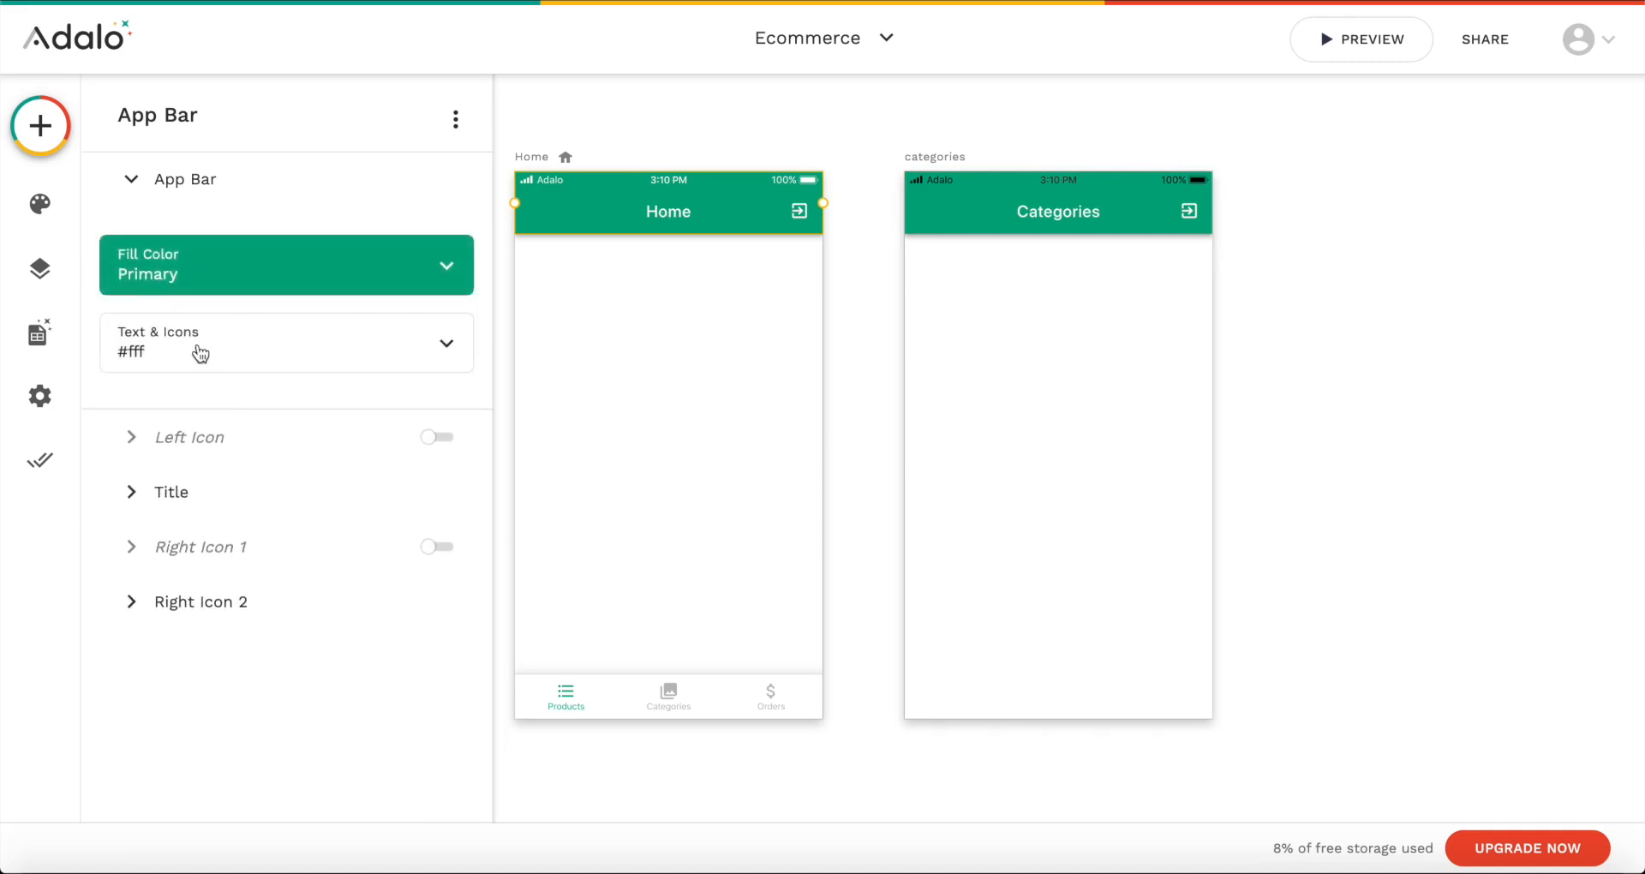
pyautogui.click(176, 487)
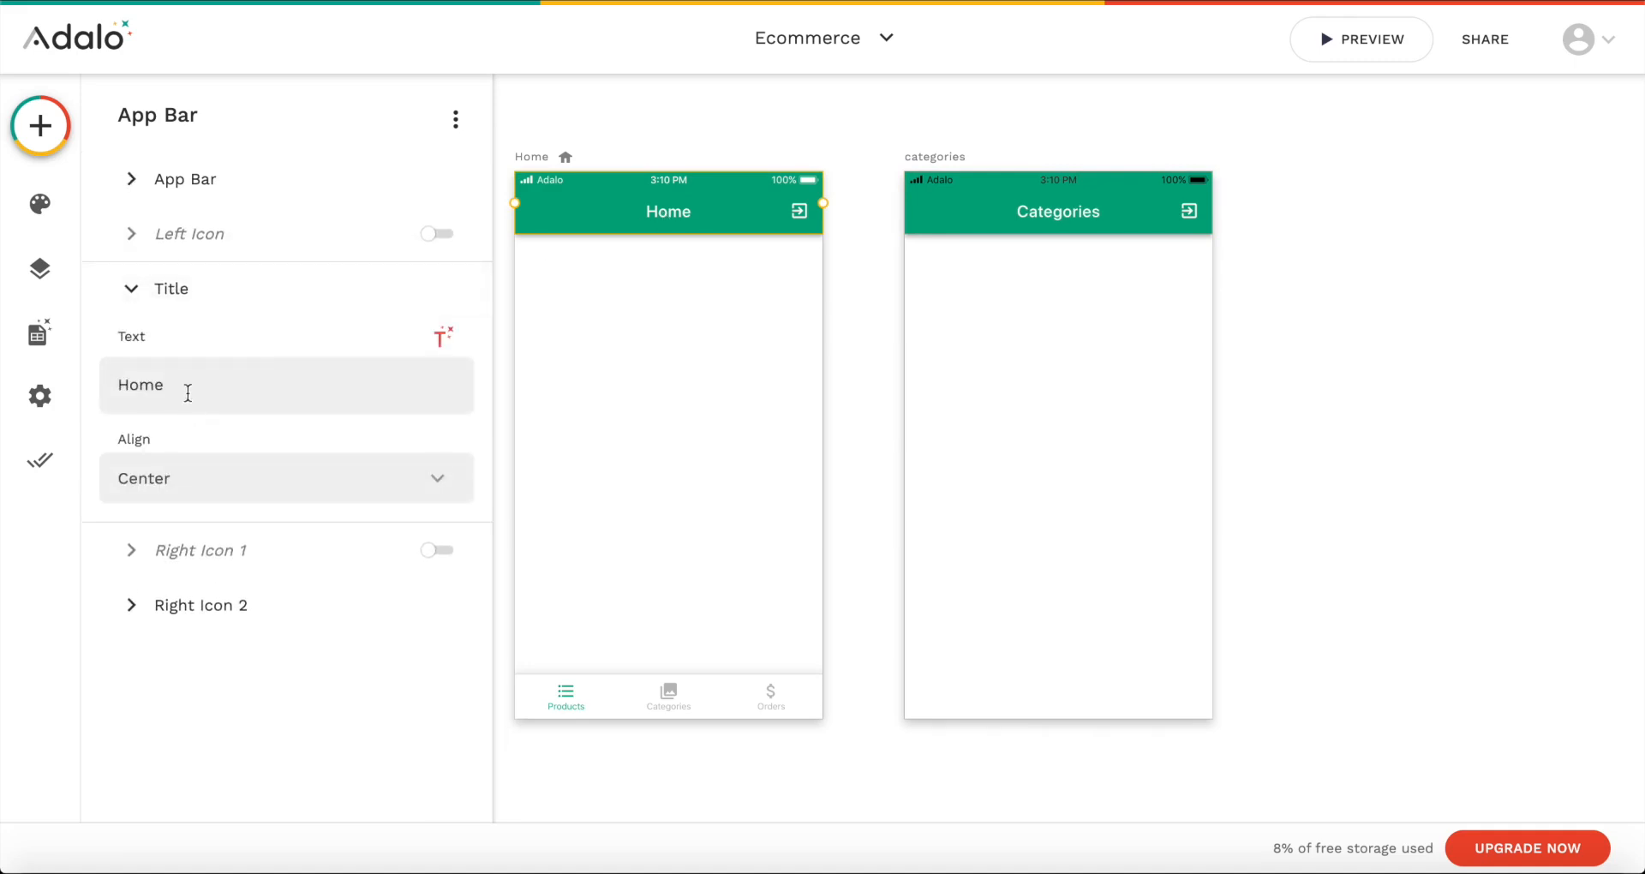
pyautogui.click(34, 141)
pyautogui.click(403, 124)
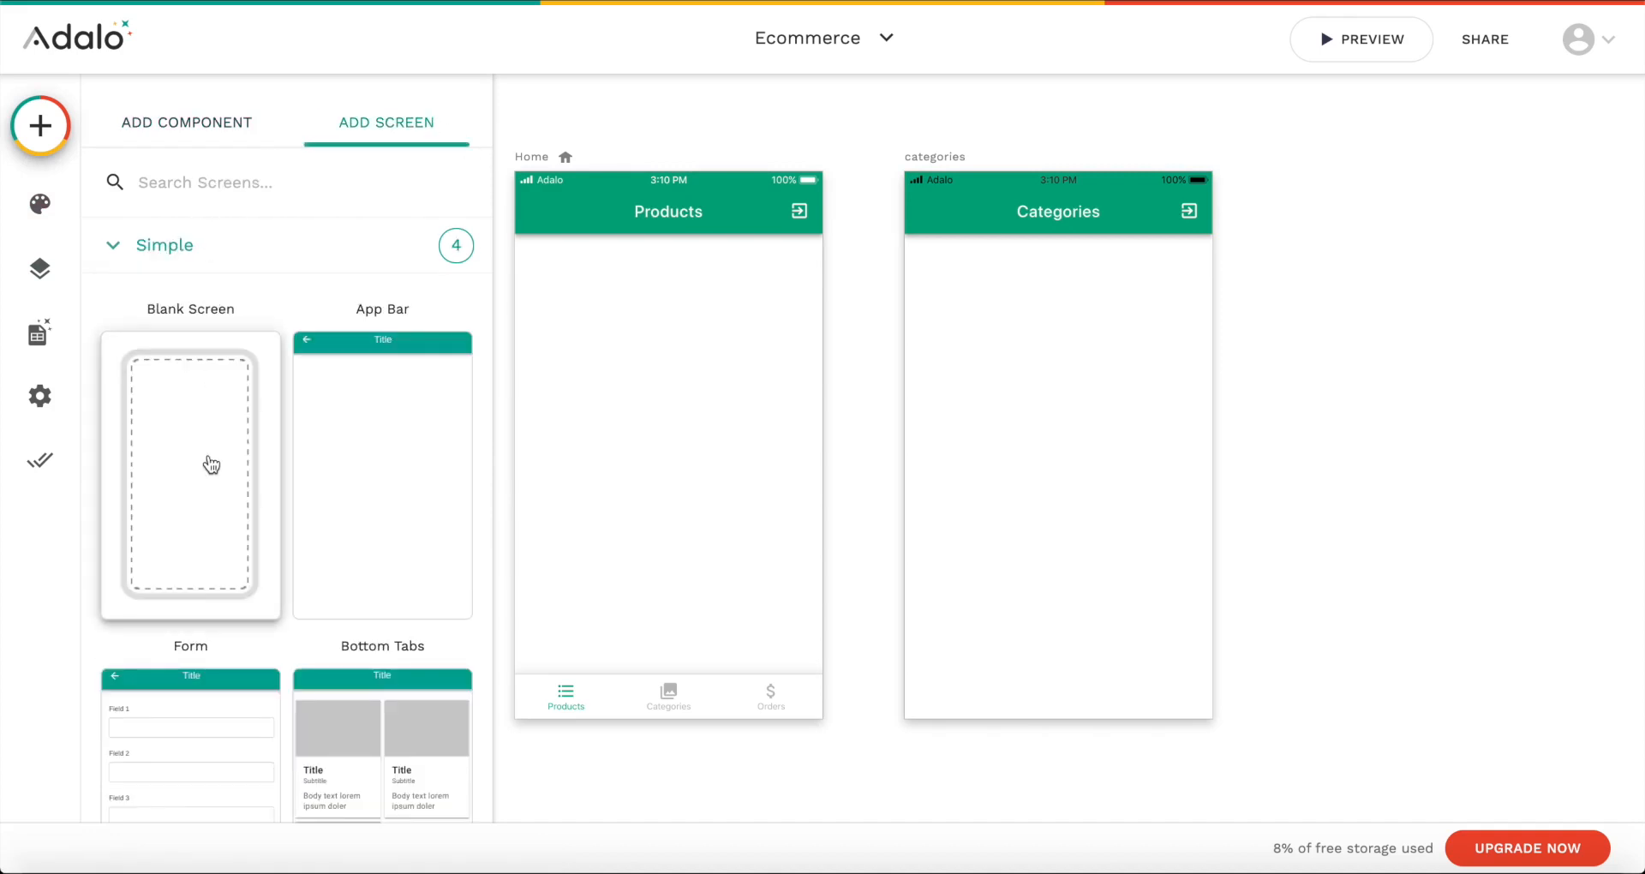
# Step: Create a new Blank Screen named Orders
pyautogui.scroll(-3, 212, 465)
pyautogui.scroll(3, 210, 466)
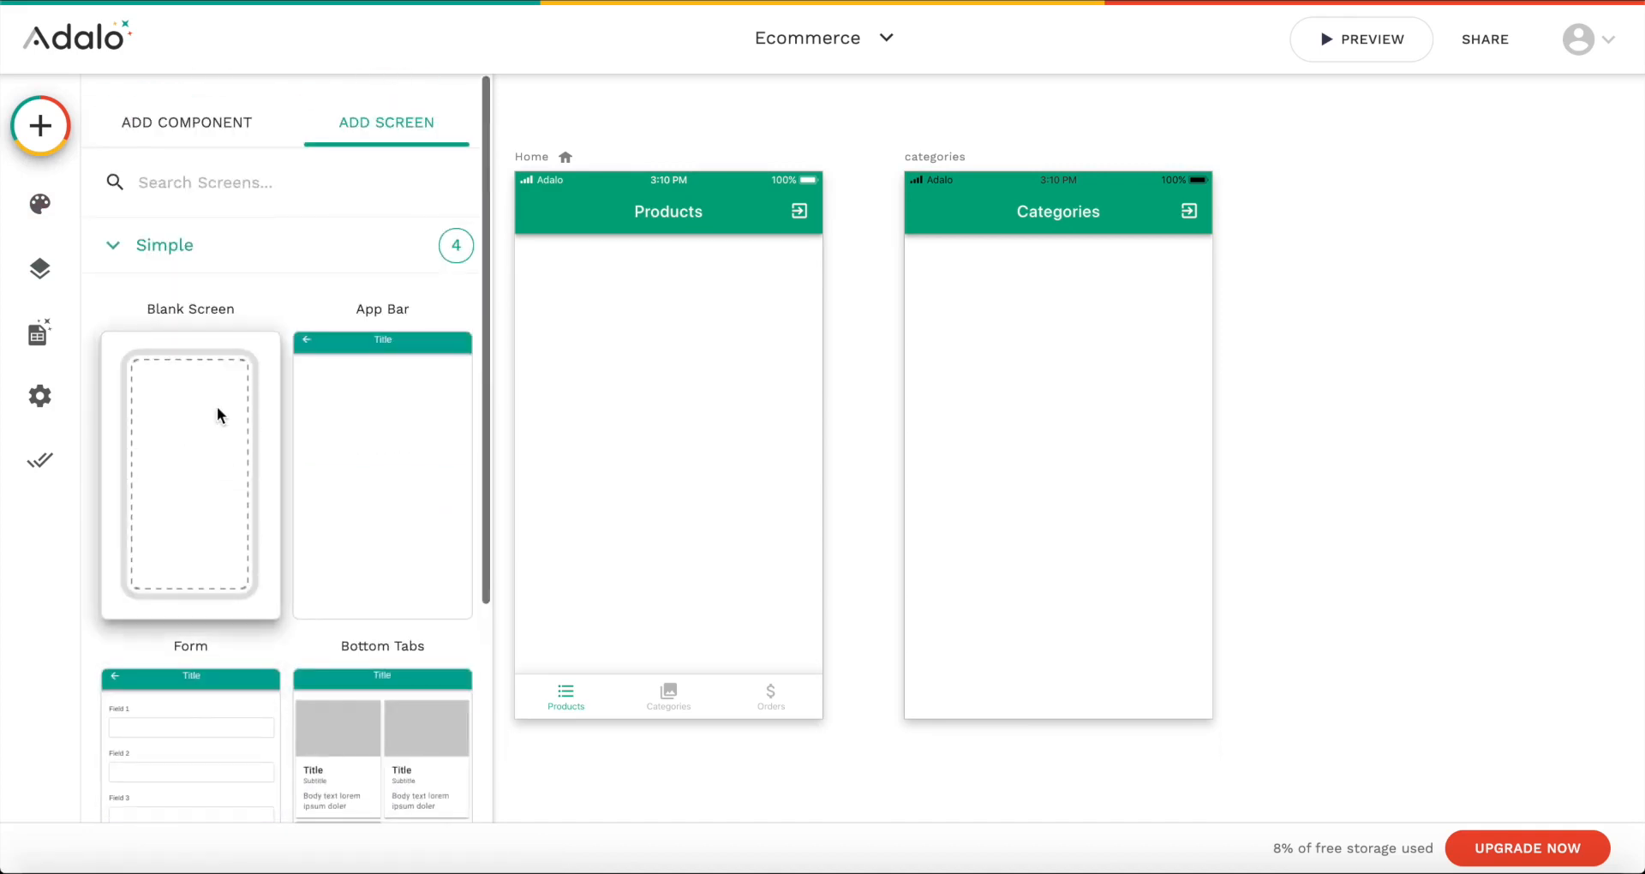
pyautogui.click(221, 416)
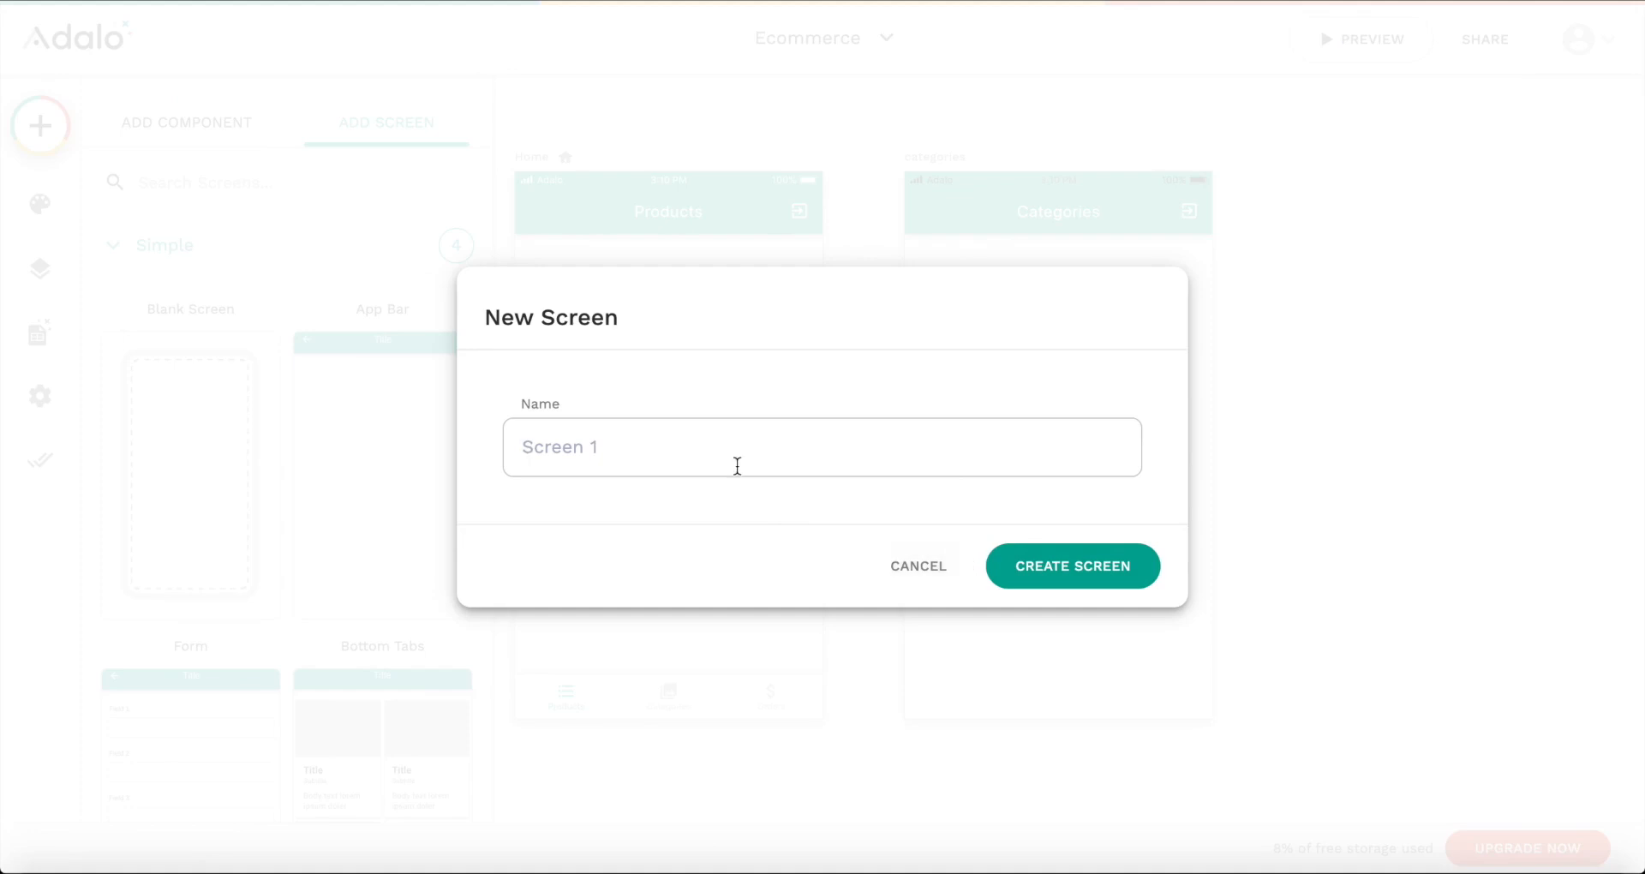
pyautogui.click(1051, 557)
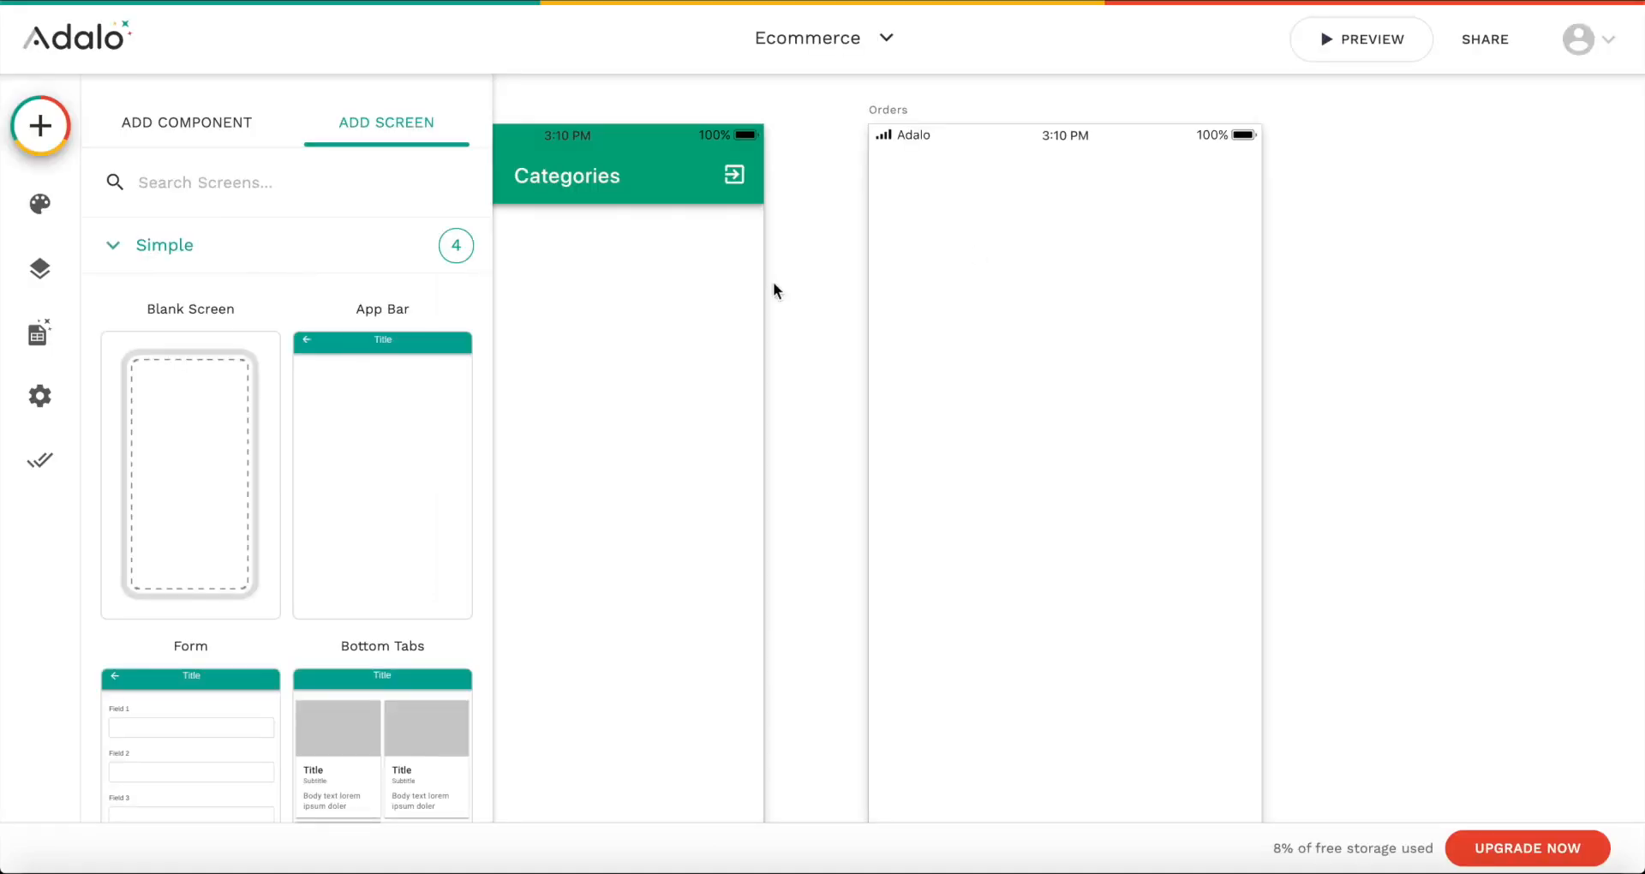
# Step: Copy the Categories app bar onto the Orders screen and title it 'My Orders'
pyautogui.click(637, 144)
pyautogui.moveTo(619, 181); pyautogui.dragTo(1117, 182)
pyautogui.click(174, 491)
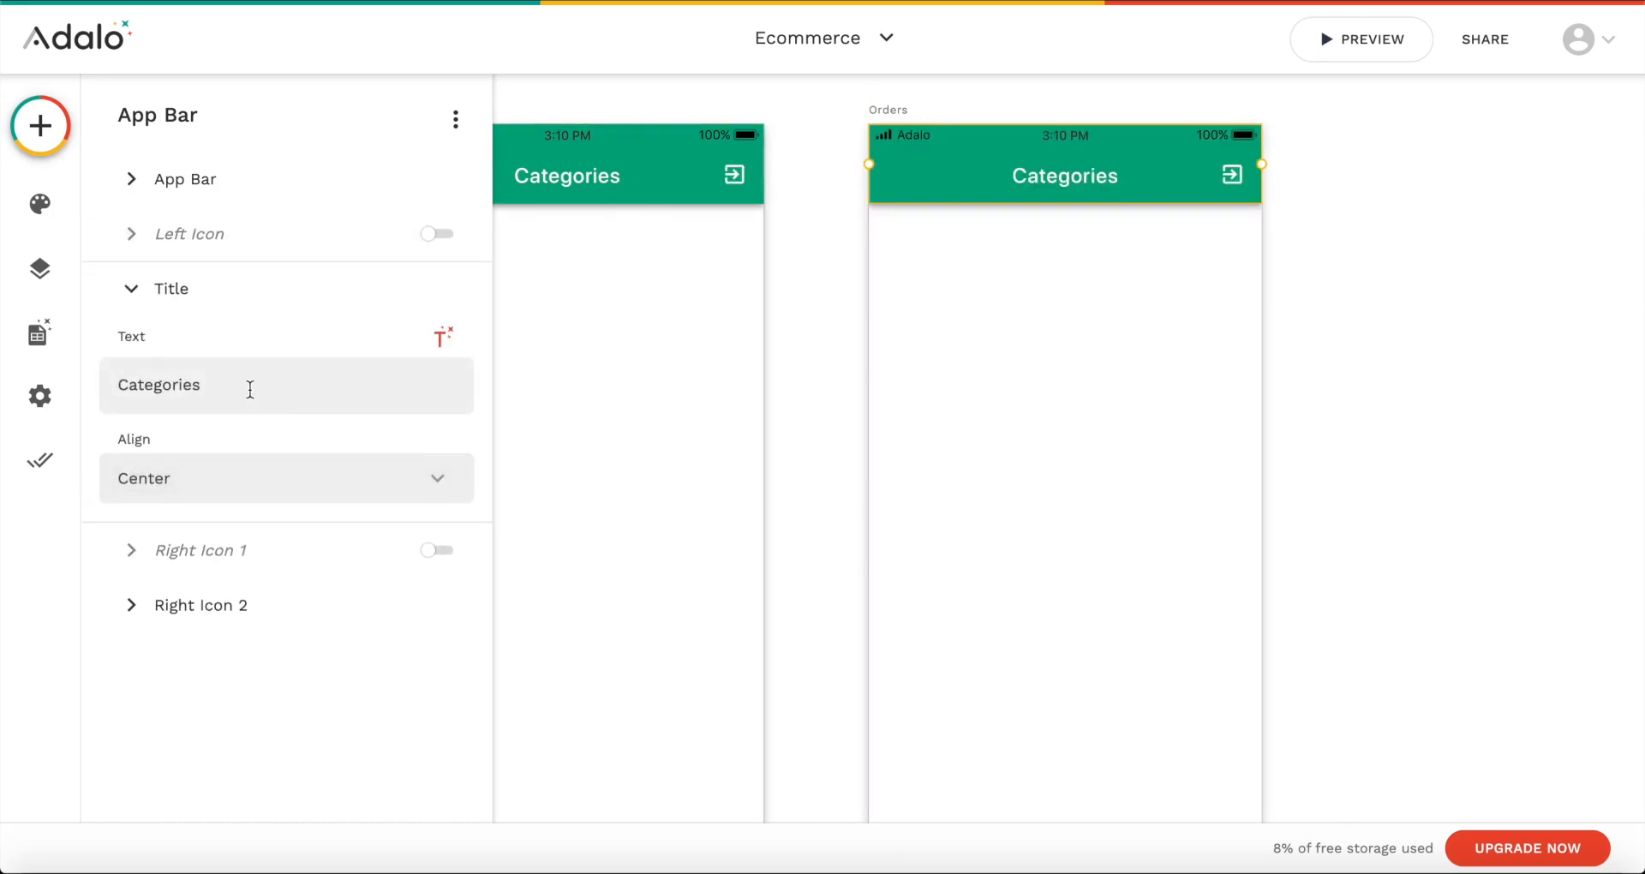
pyautogui.write('My Orders')
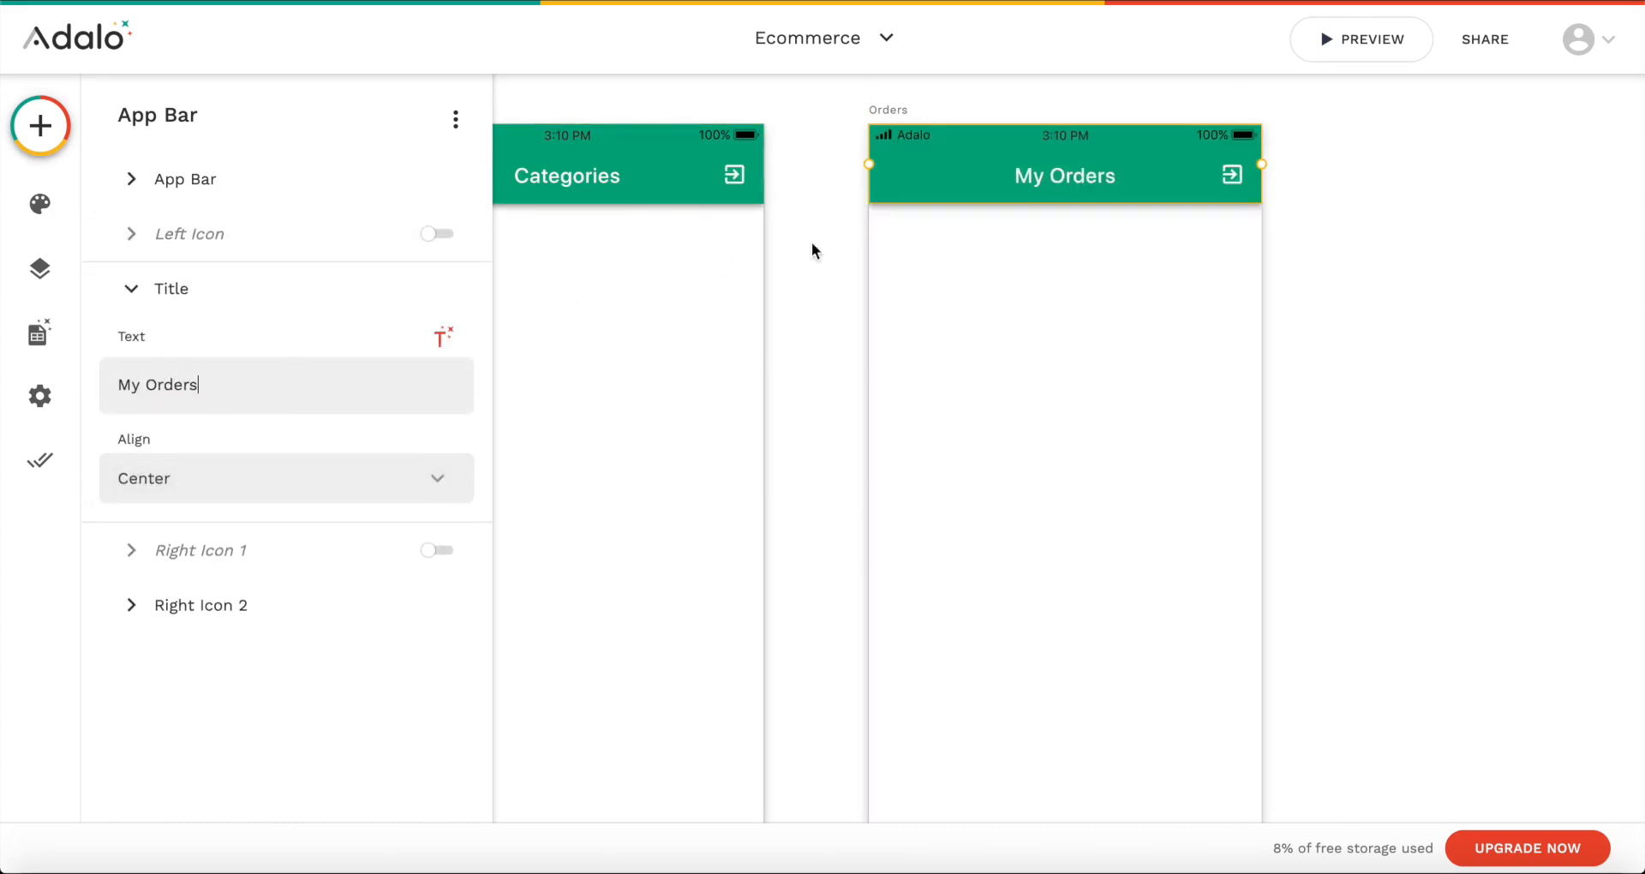
pyautogui.click(774, 170)
pyautogui.scroll(-2, 775, 169)
pyautogui.hscroll(-6, 775, 170)
pyautogui.scroll(1, 774, 170)
# Step: Copy the Products screen's tab bar onto the Categories and Orders screens
pyautogui.scroll(1, 774, 169)
pyautogui.hscroll(-1, 774, 170)
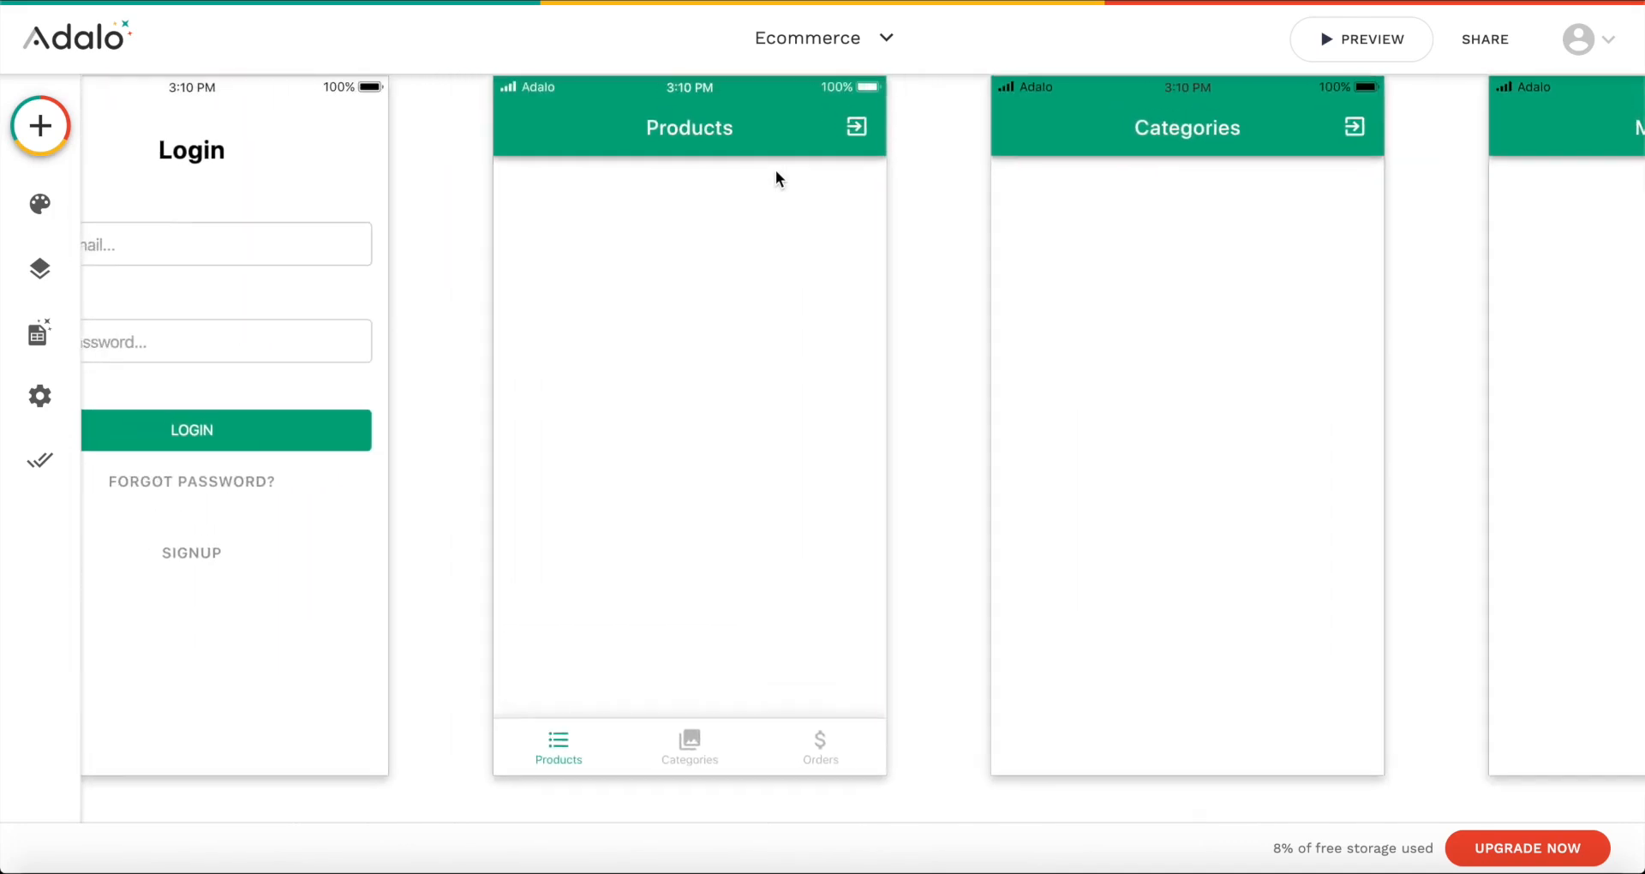
pyautogui.click(696, 731)
pyautogui.scroll(-3, 742, 630)
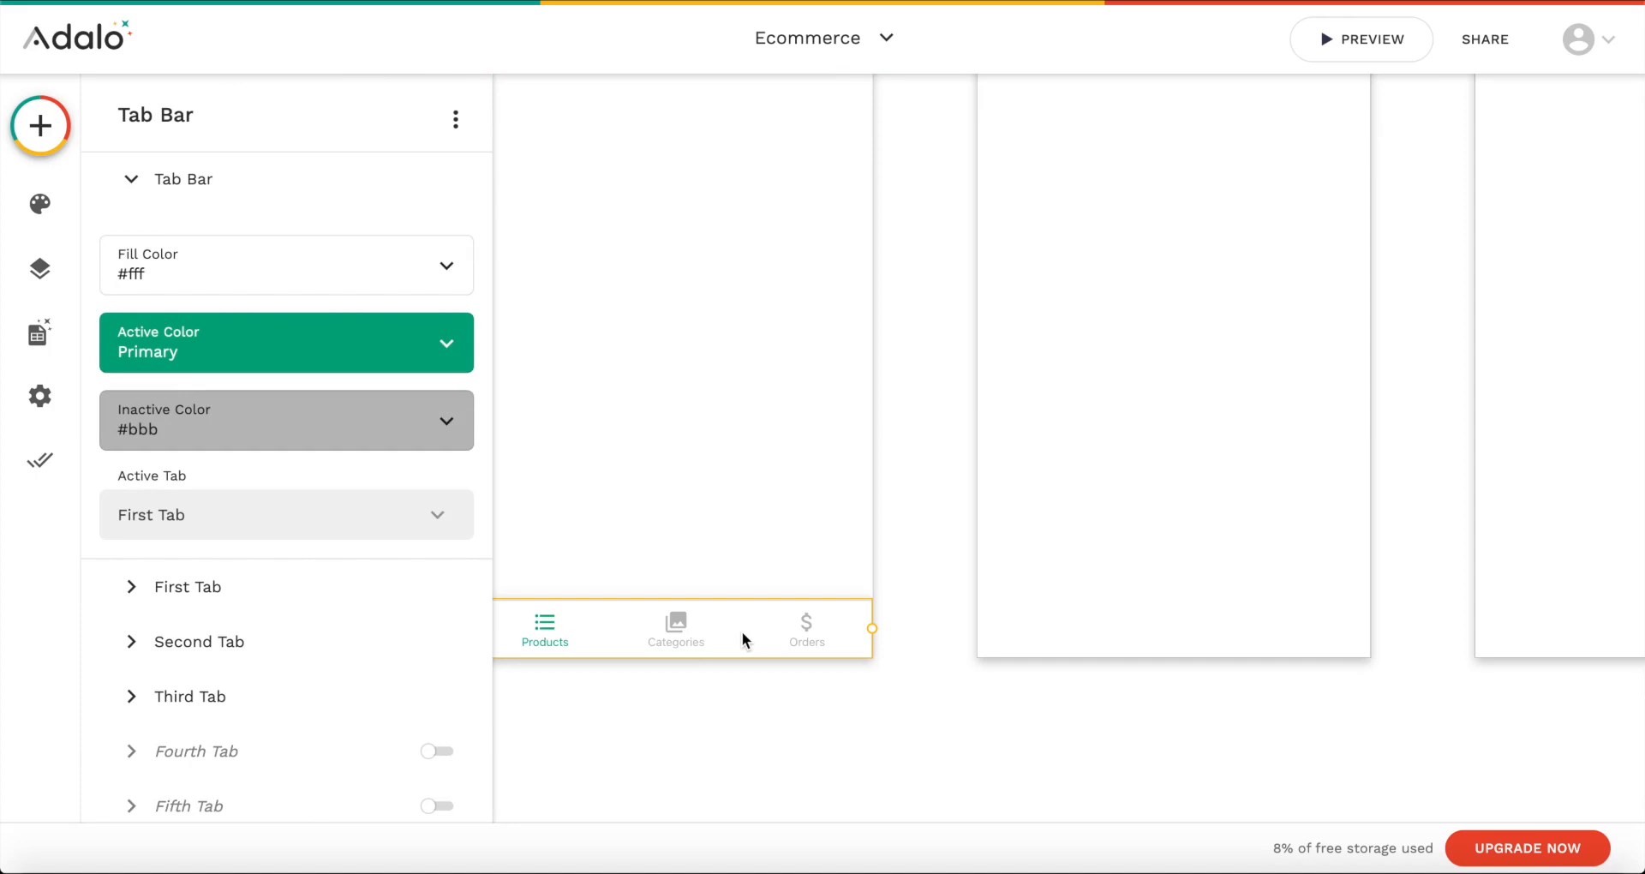
pyautogui.moveTo(743, 639); pyautogui.dragTo(1196, 639)
pyautogui.hscroll(3, 1195, 639)
pyautogui.moveTo(1044, 646); pyautogui.dragTo(1542, 636)
pyautogui.hscroll(-3, 956, 620)
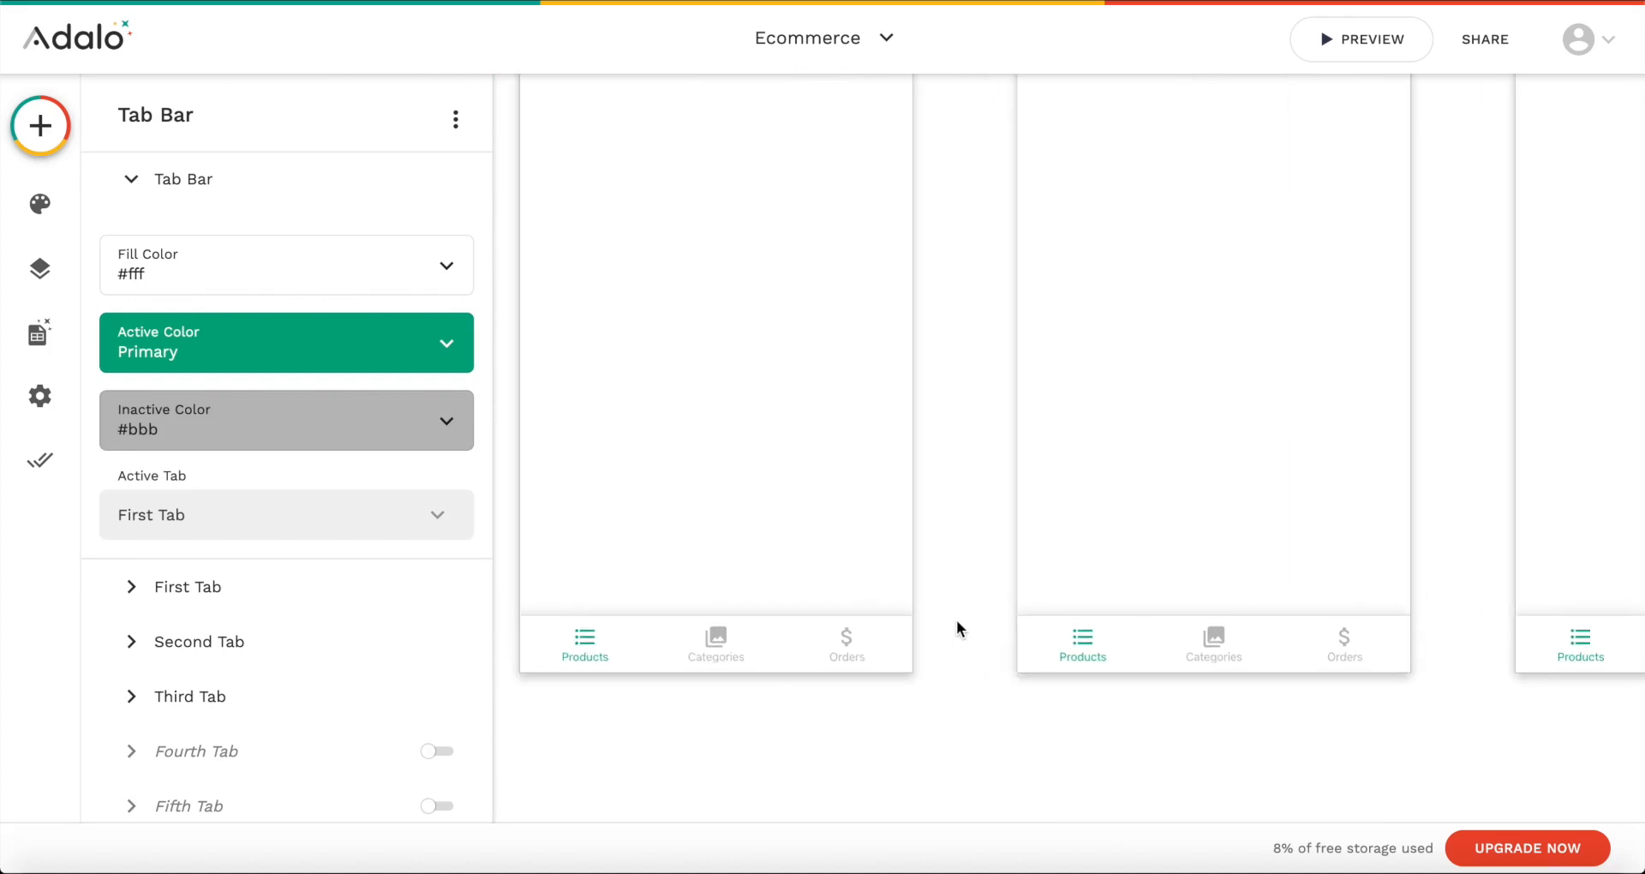
# Step: Link the Products screen's Categories tab to the categories screen with Transition None
pyautogui.click(776, 653)
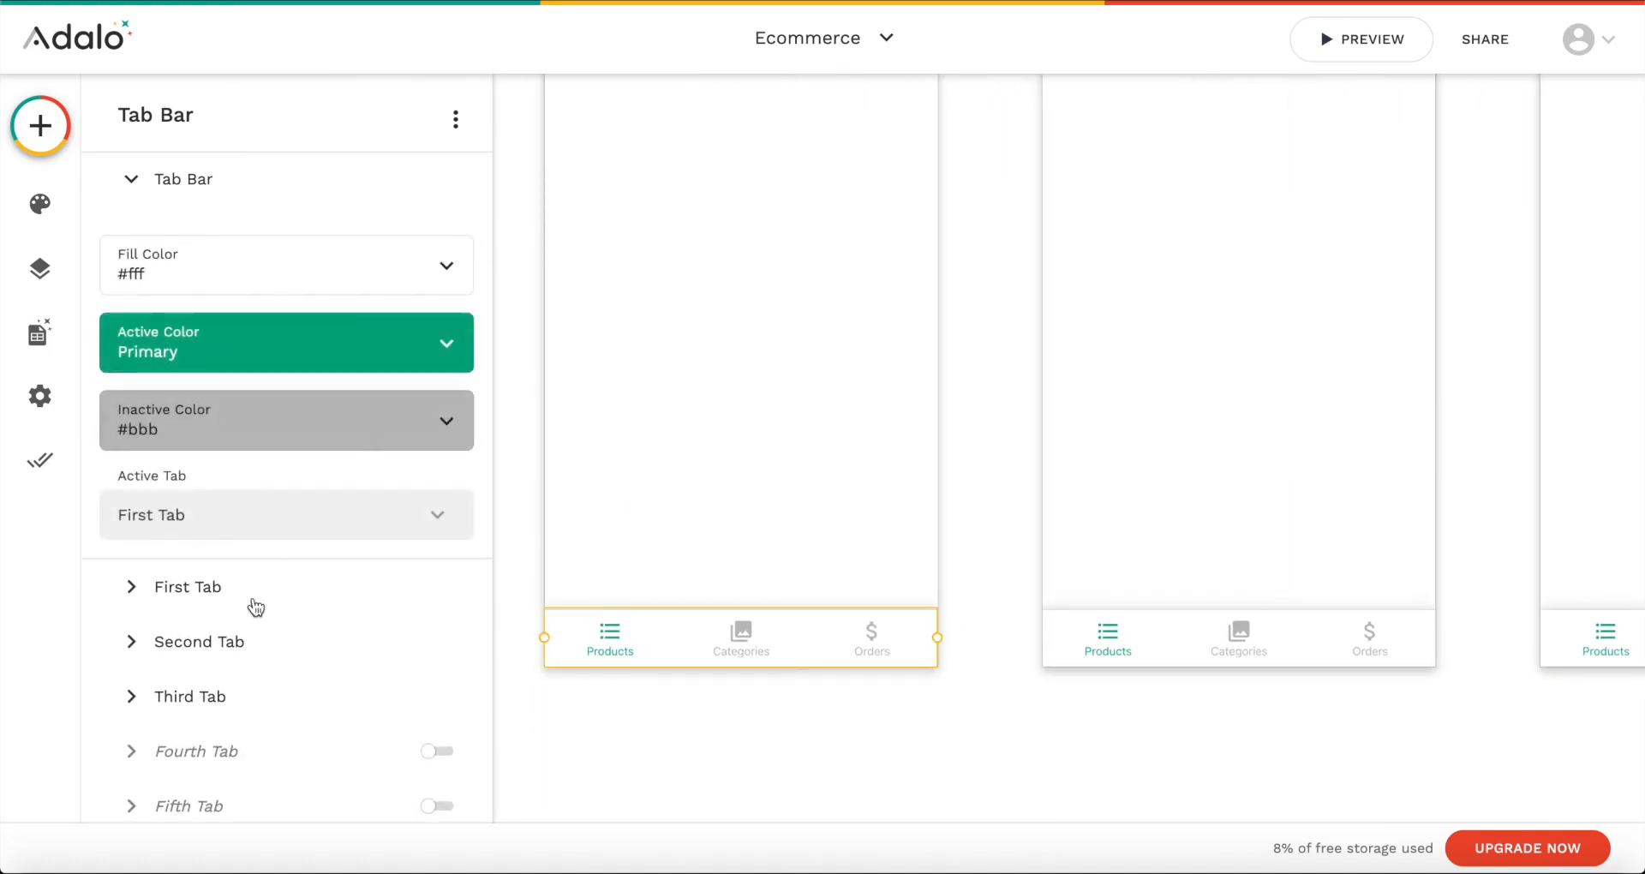
pyautogui.click(271, 639)
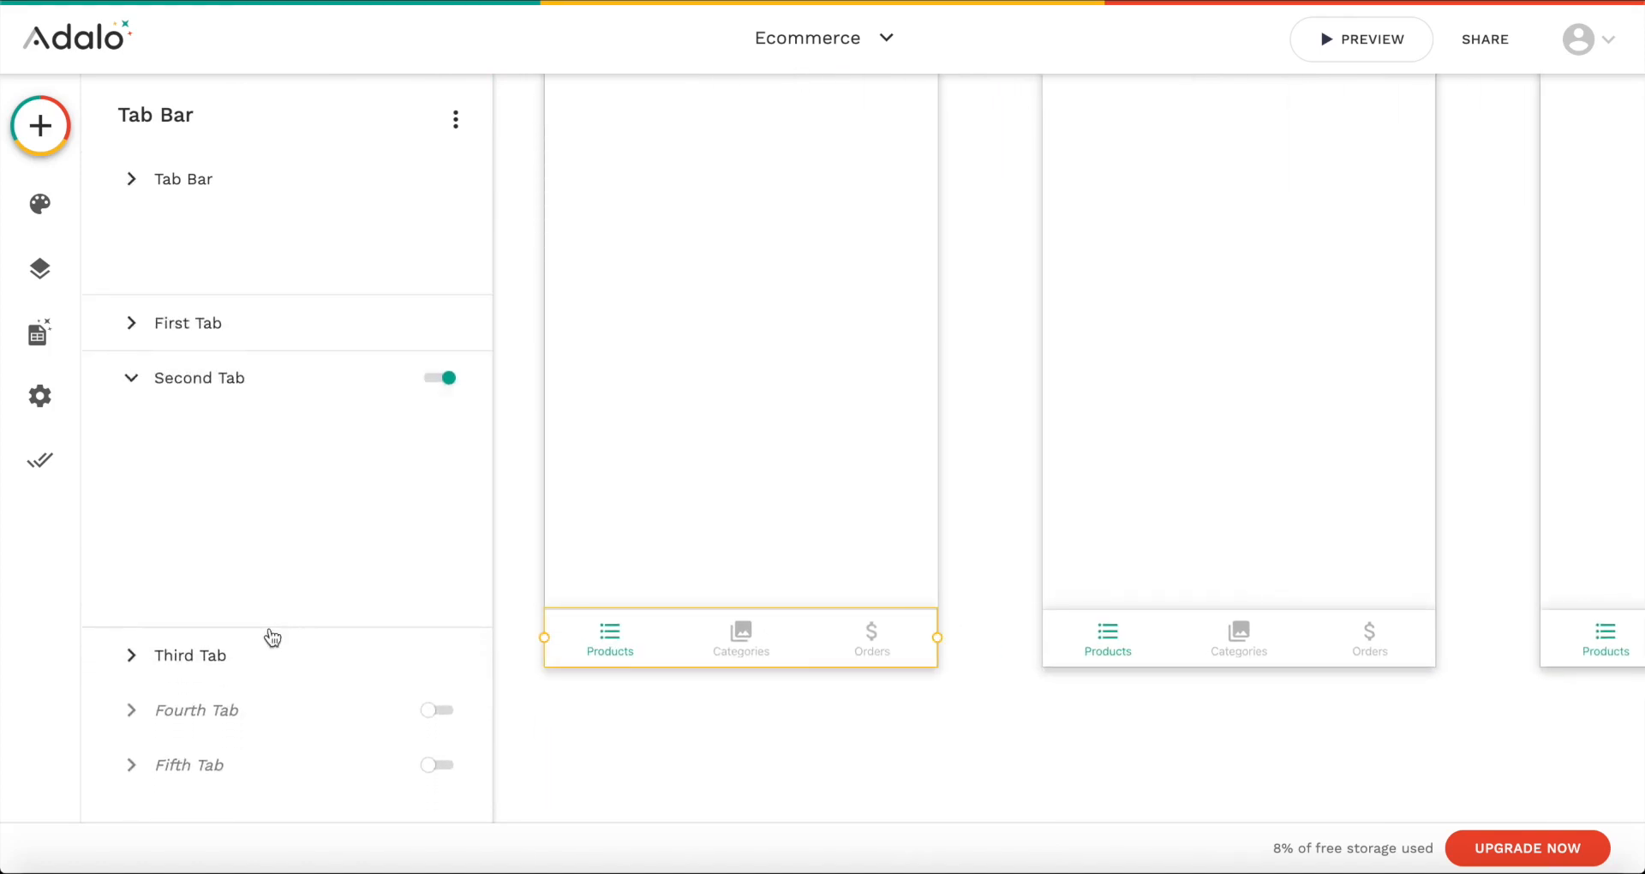
pyautogui.click(218, 578)
pyautogui.moveTo(311, 91)
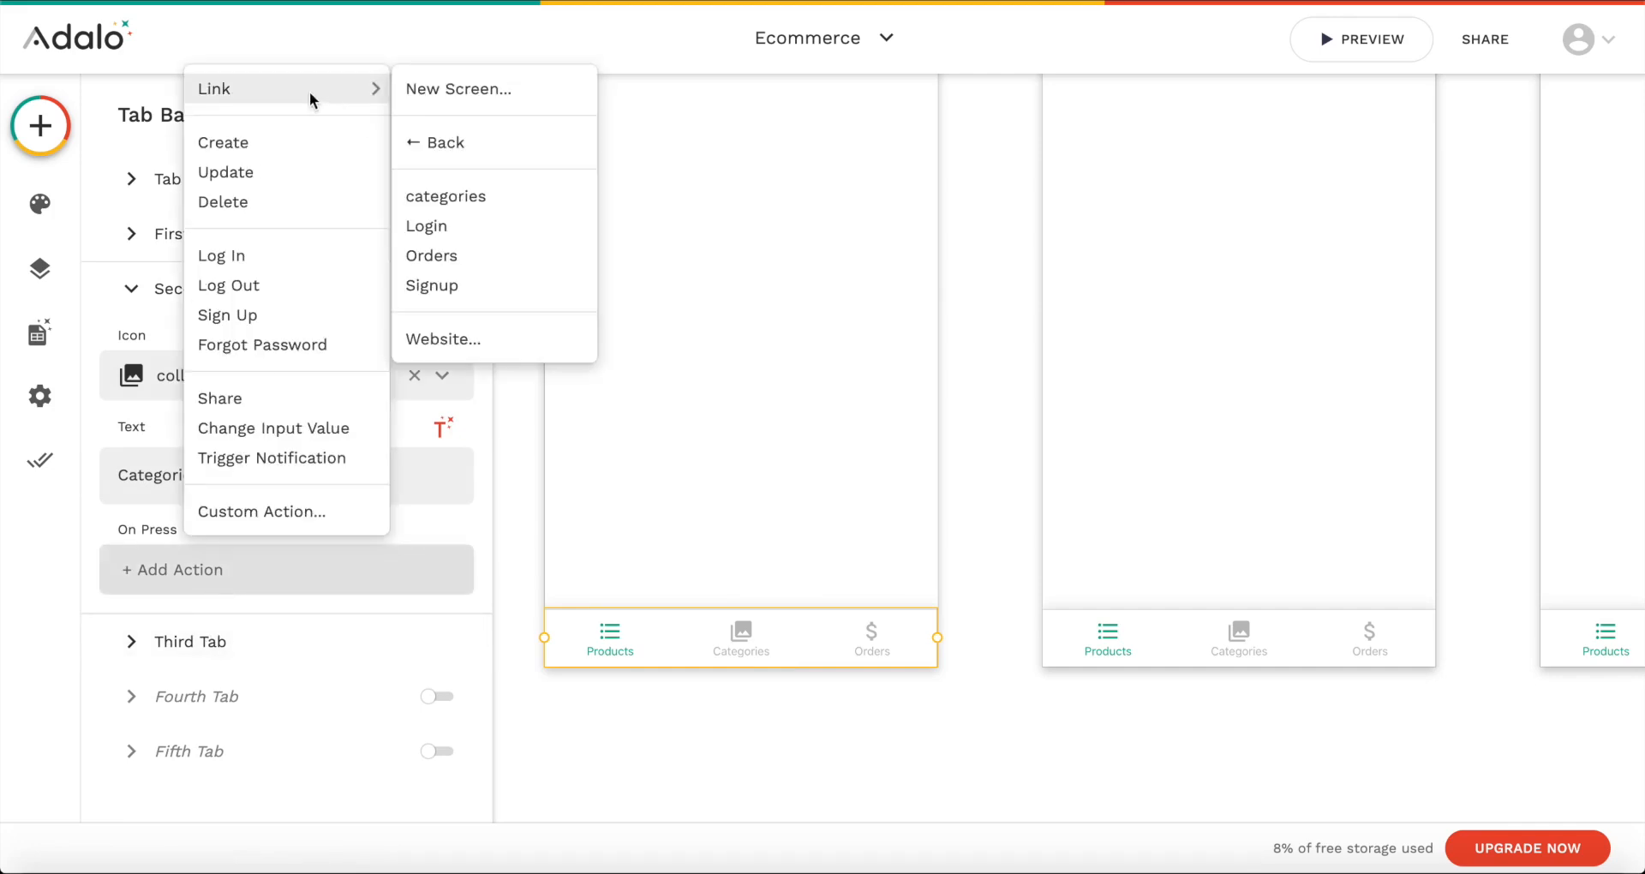
pyautogui.click(477, 208)
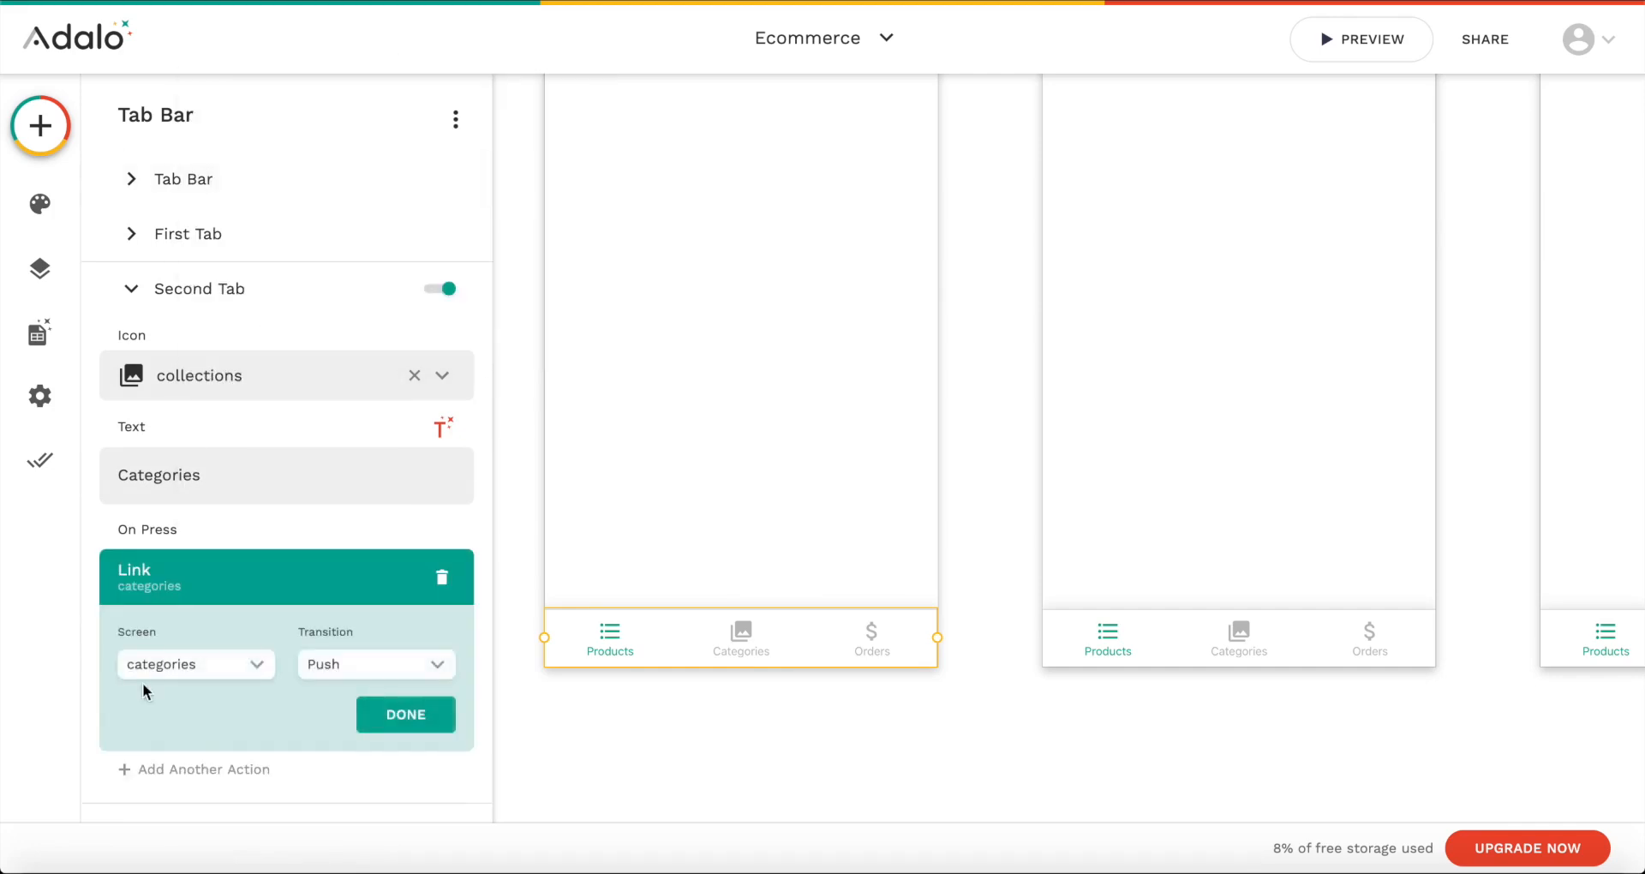
pyautogui.scroll(-2, 327, 608)
pyautogui.click(360, 571)
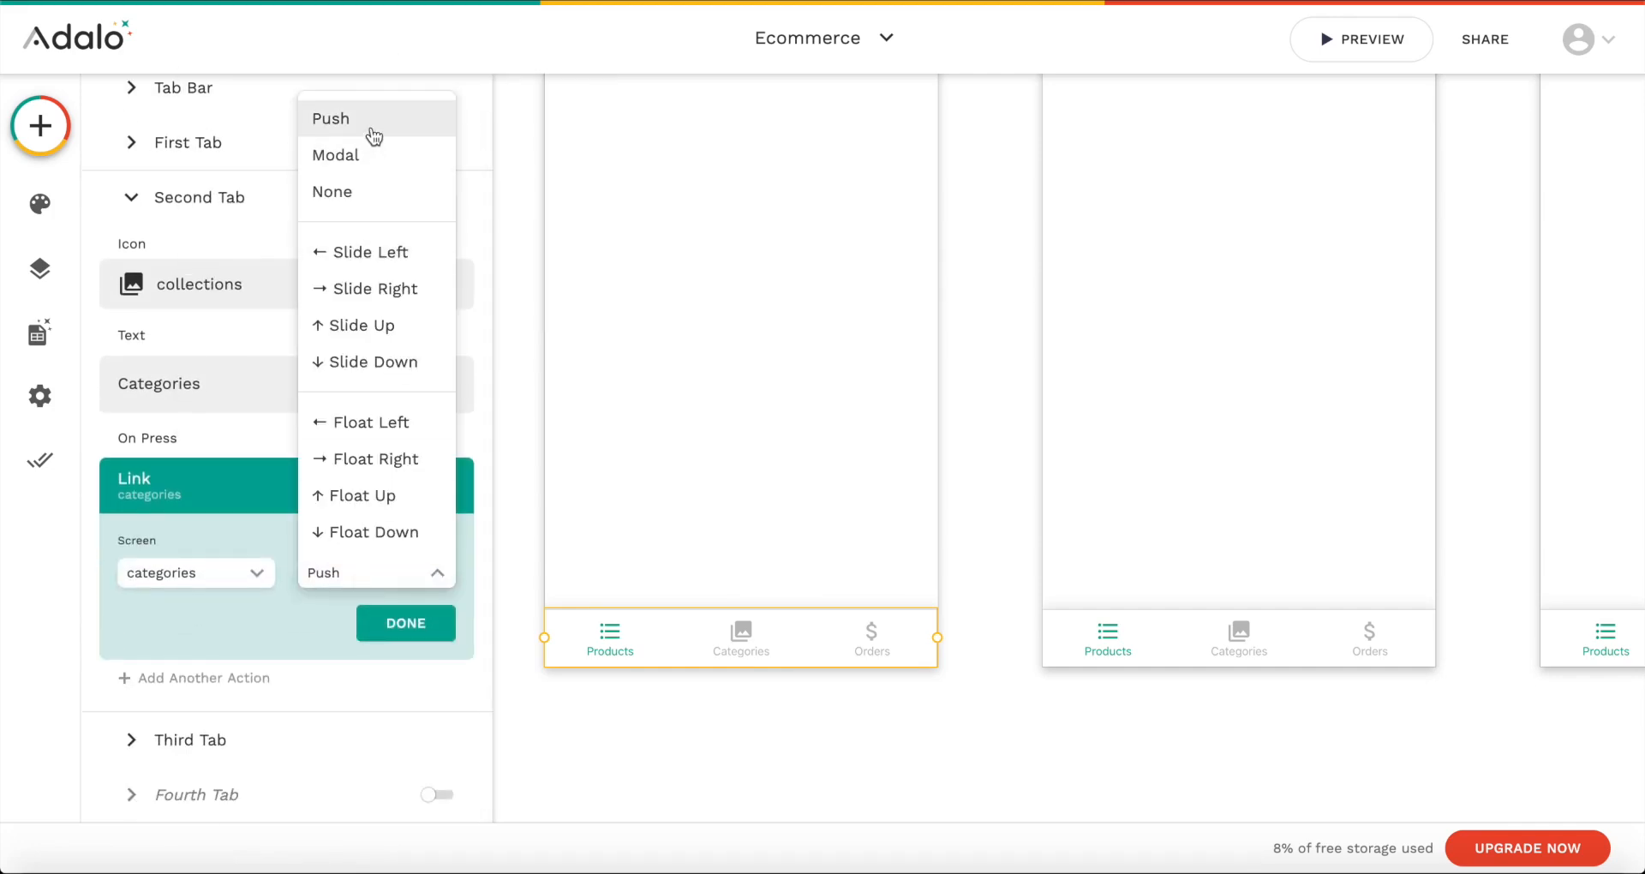
pyautogui.click(377, 203)
pyautogui.click(405, 625)
# Step: Link its Orders tab to the Orders screen with Transition None
pyautogui.click(235, 685)
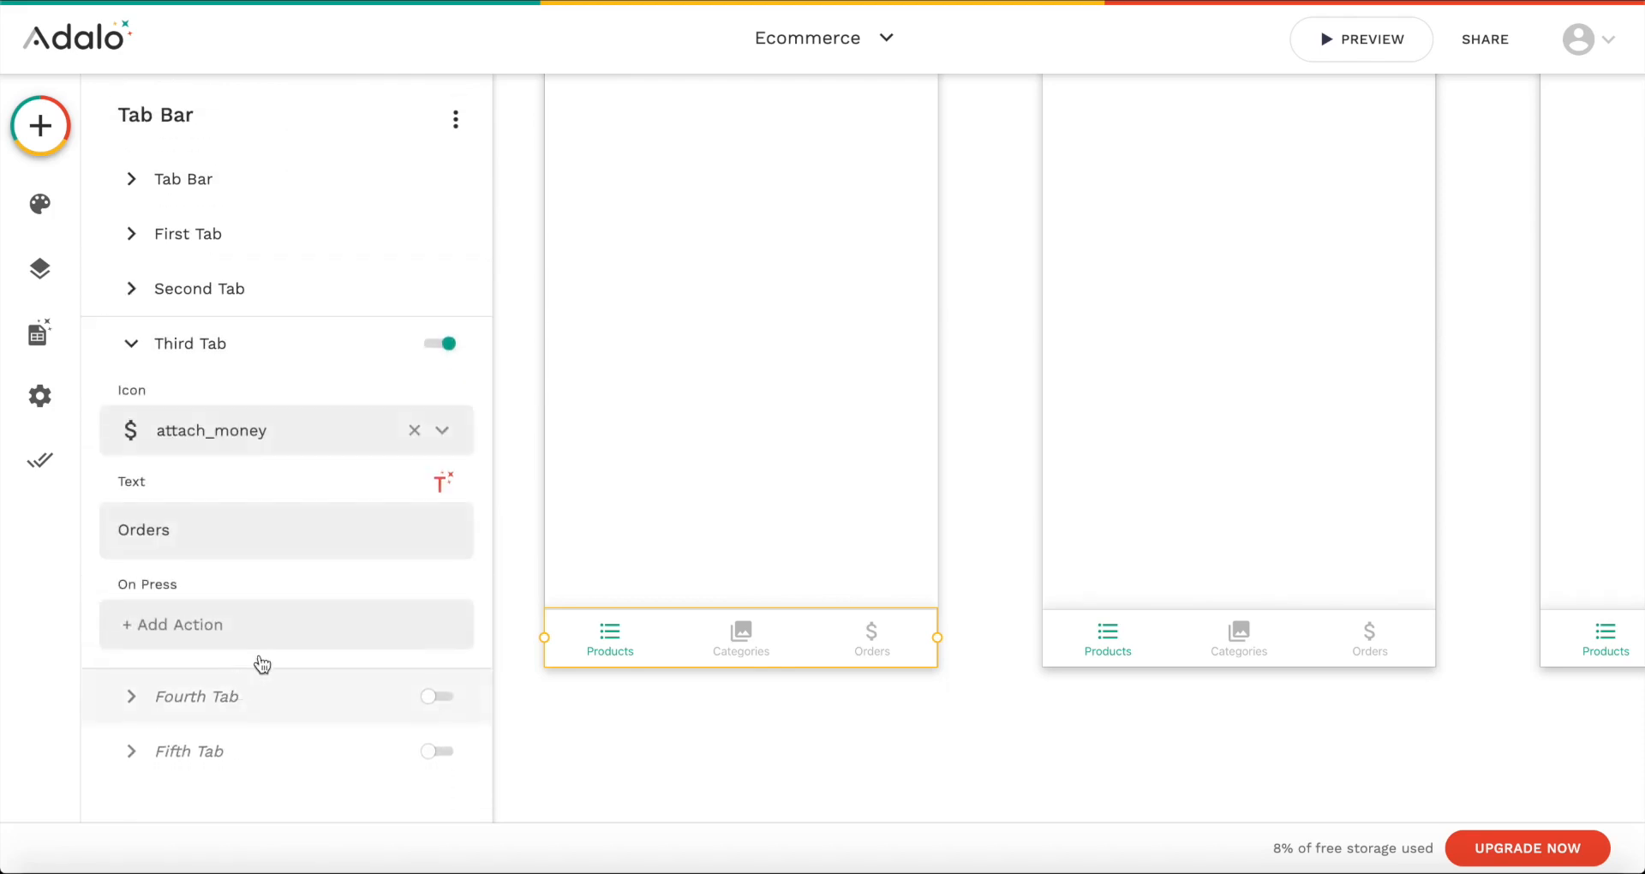
pyautogui.click(197, 616)
pyautogui.moveTo(266, 144)
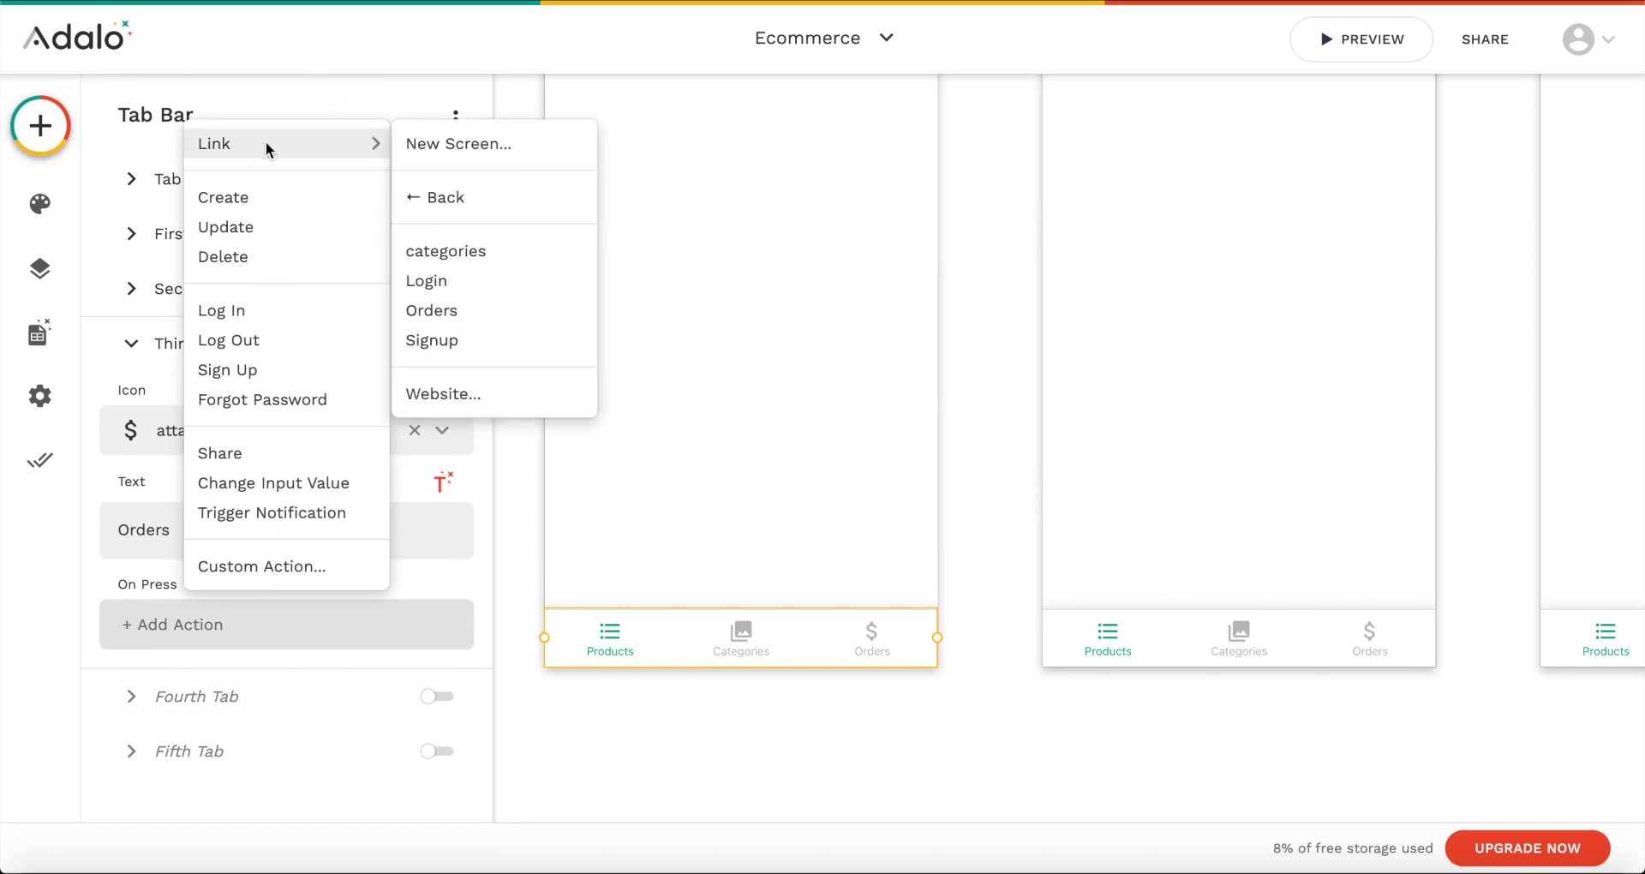
pyautogui.click(459, 310)
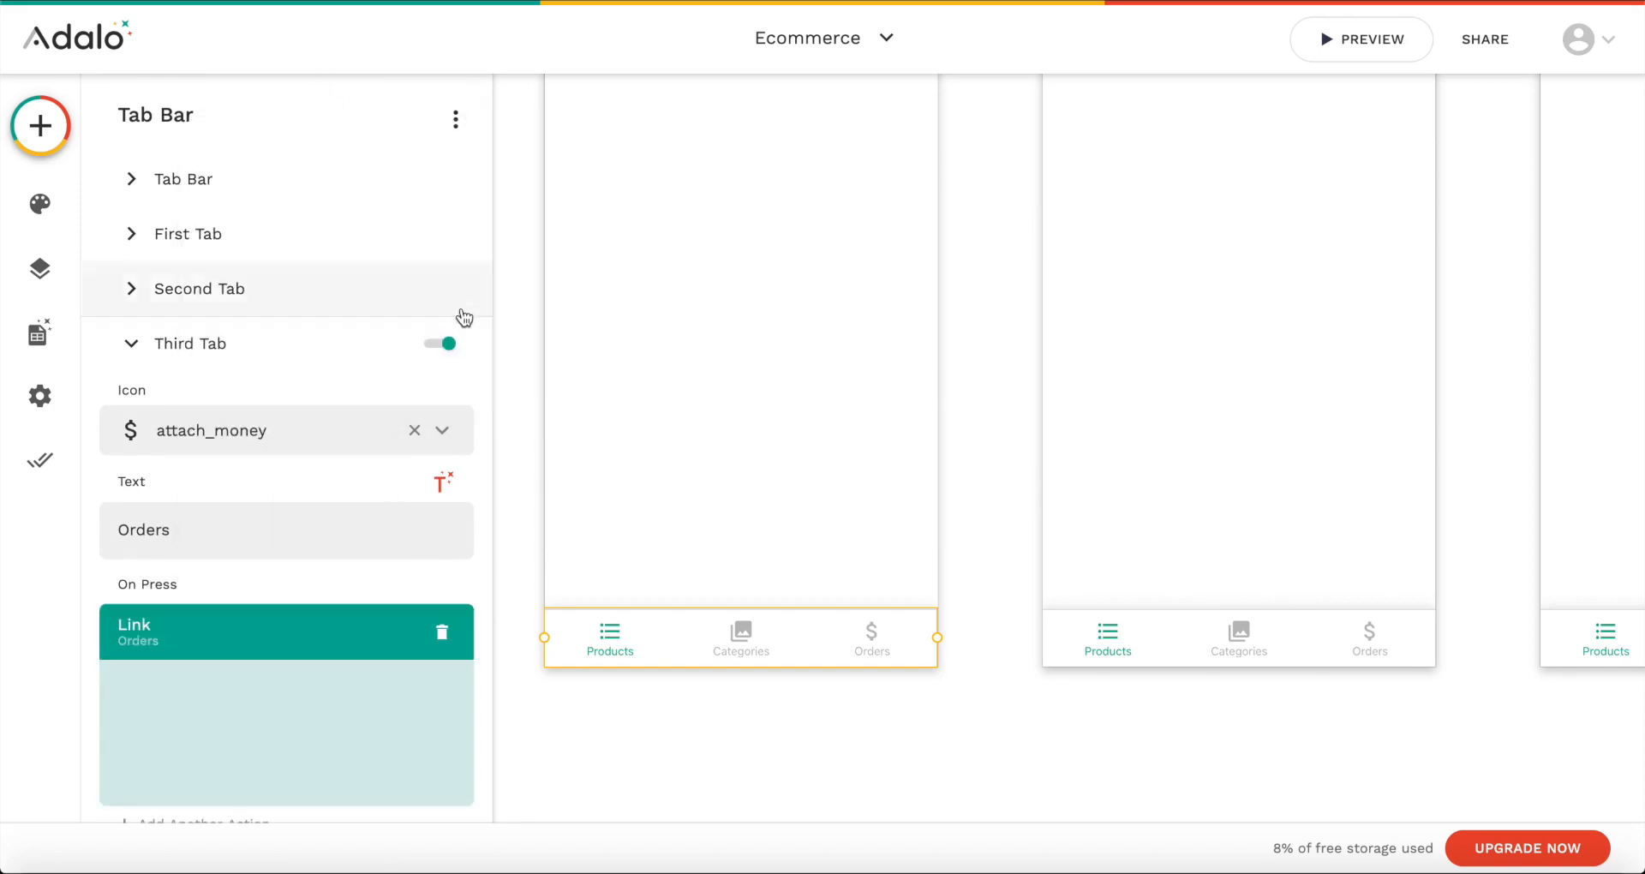
pyautogui.click(393, 572)
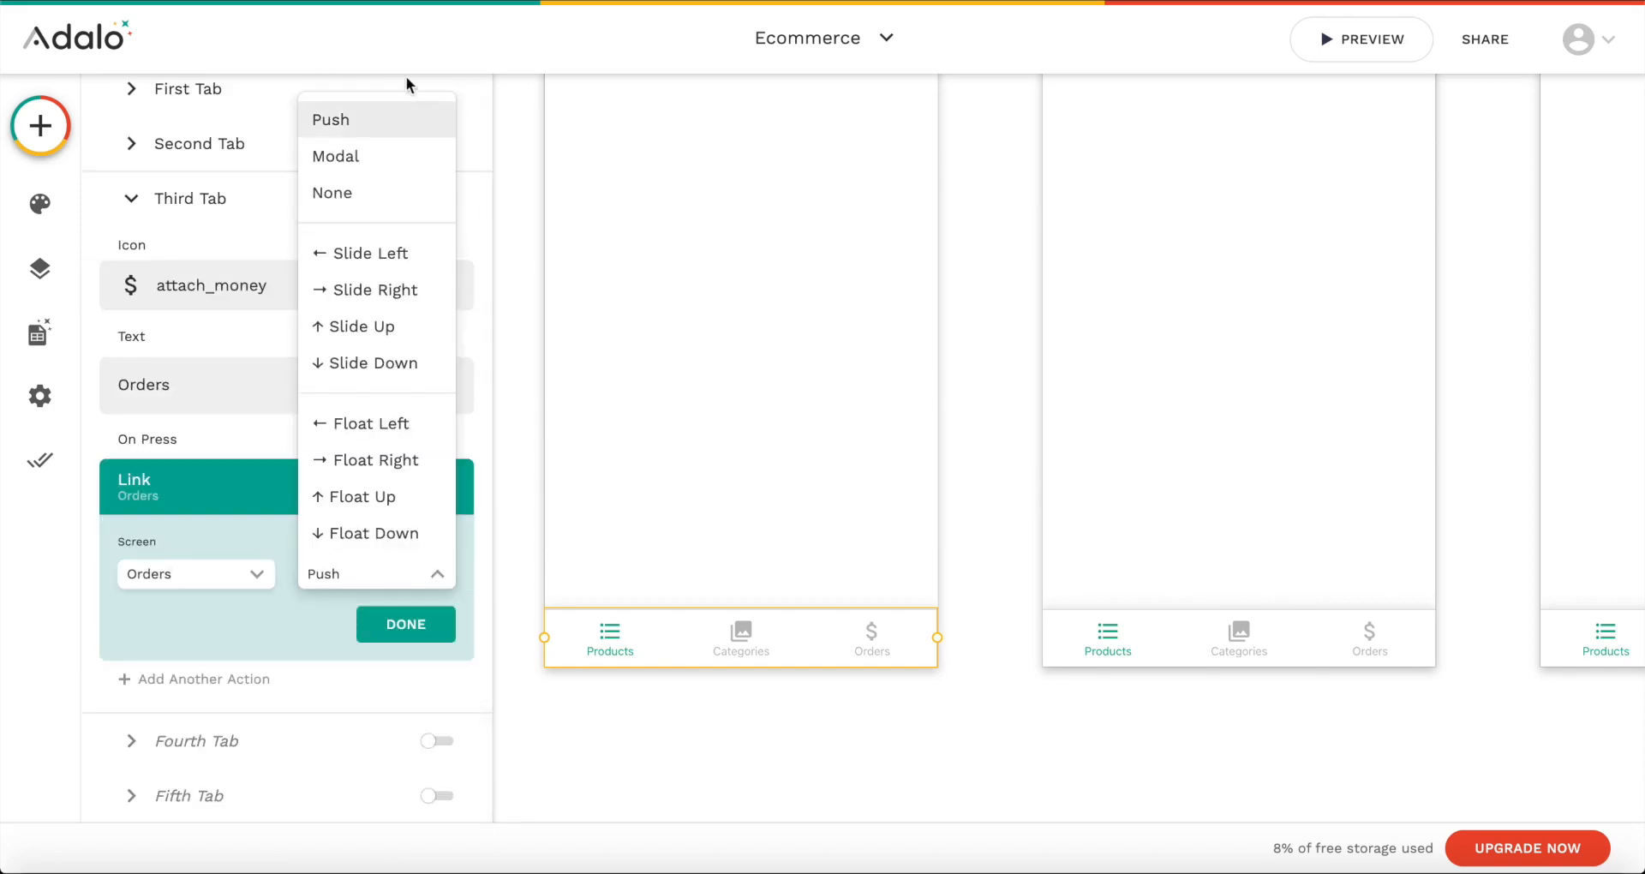
pyautogui.click(411, 192)
pyautogui.click(398, 625)
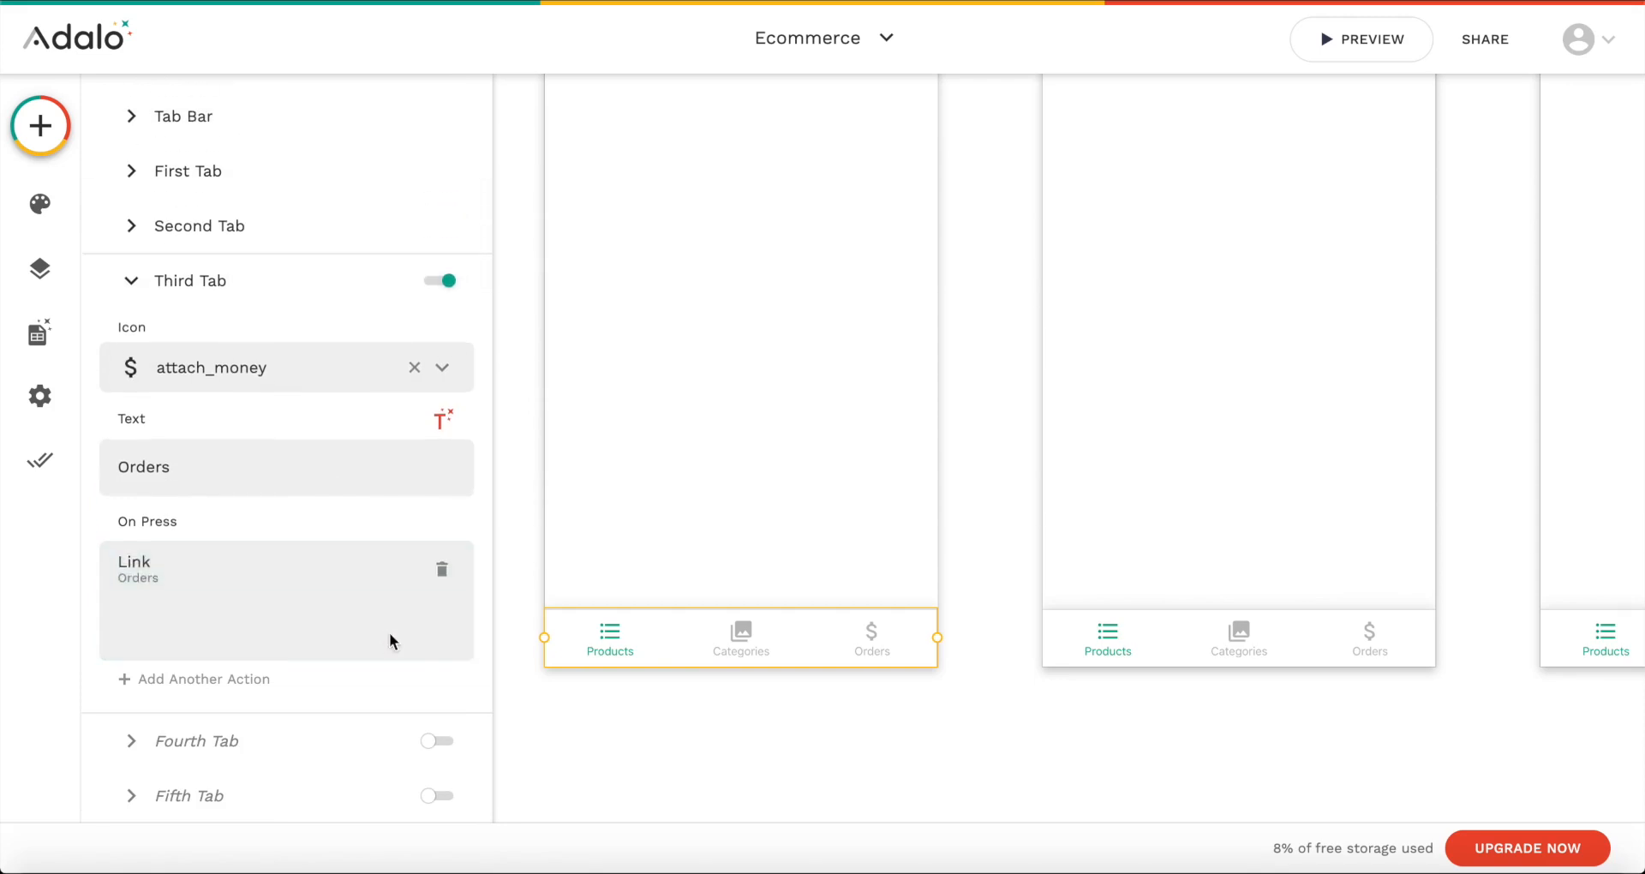
pyautogui.click(1247, 632)
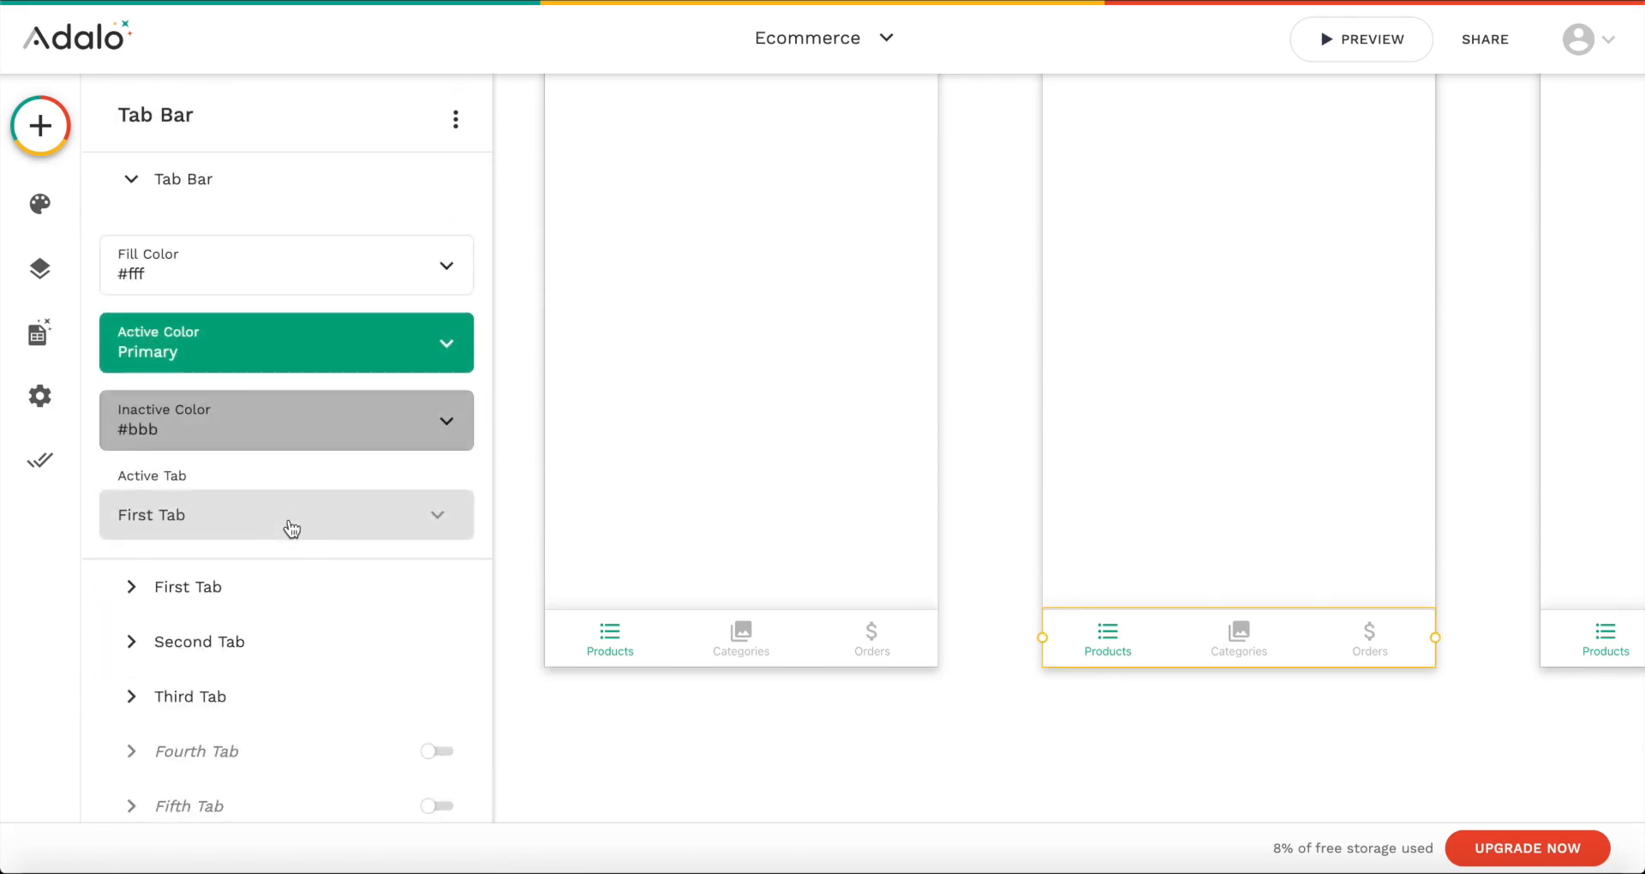
# Step: Make Second Tab active and link the Products tab to Home with Transition None
pyautogui.click(191, 507)
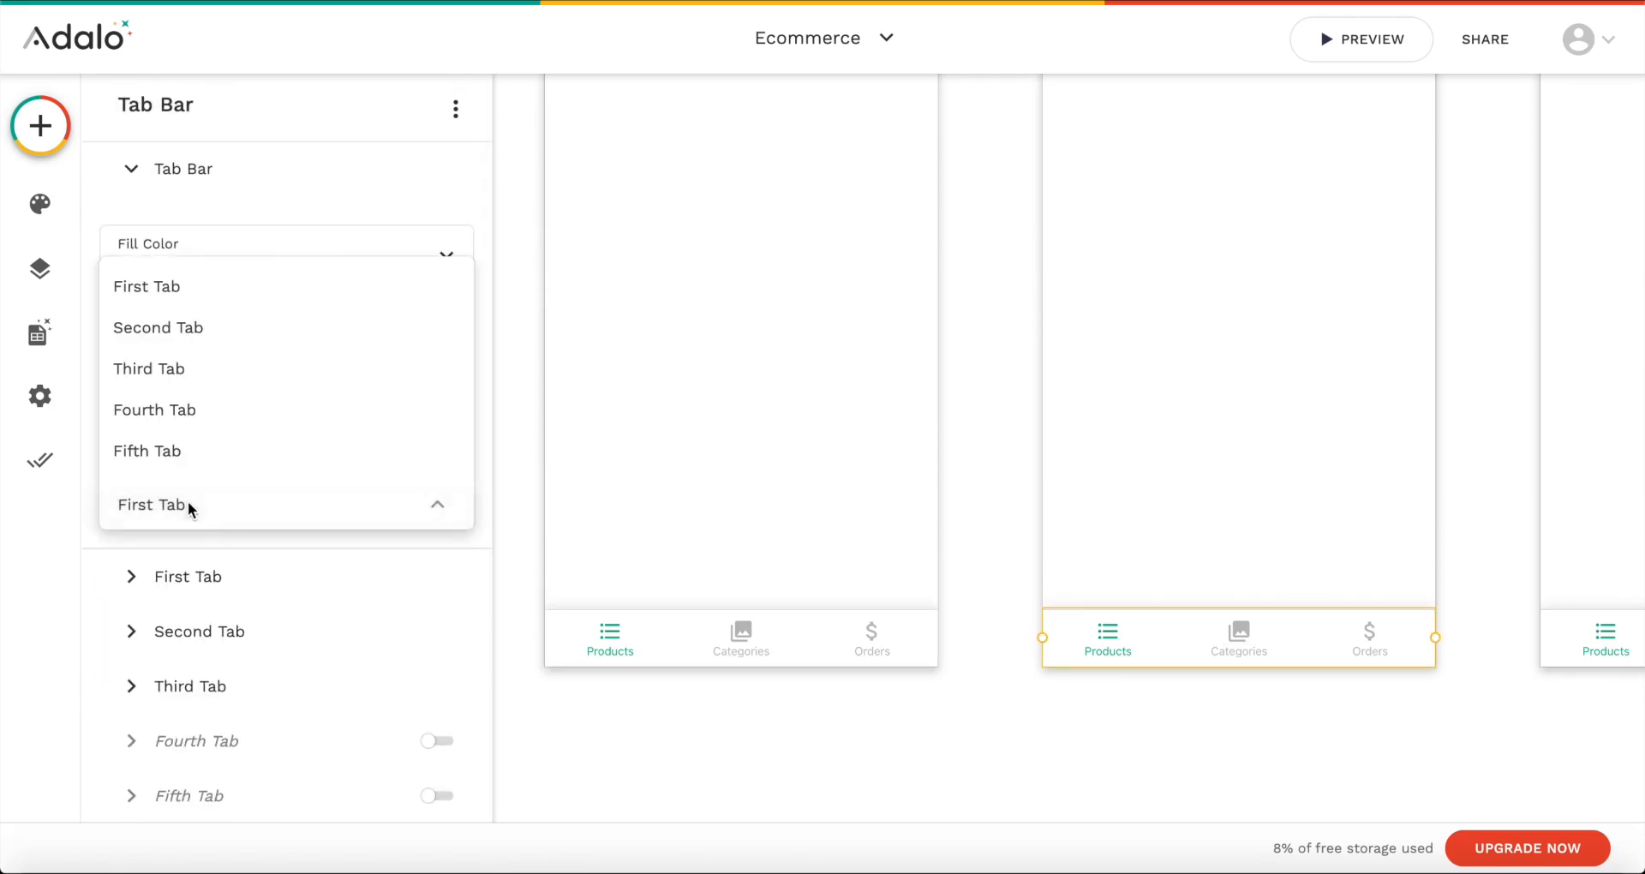
pyautogui.click(239, 334)
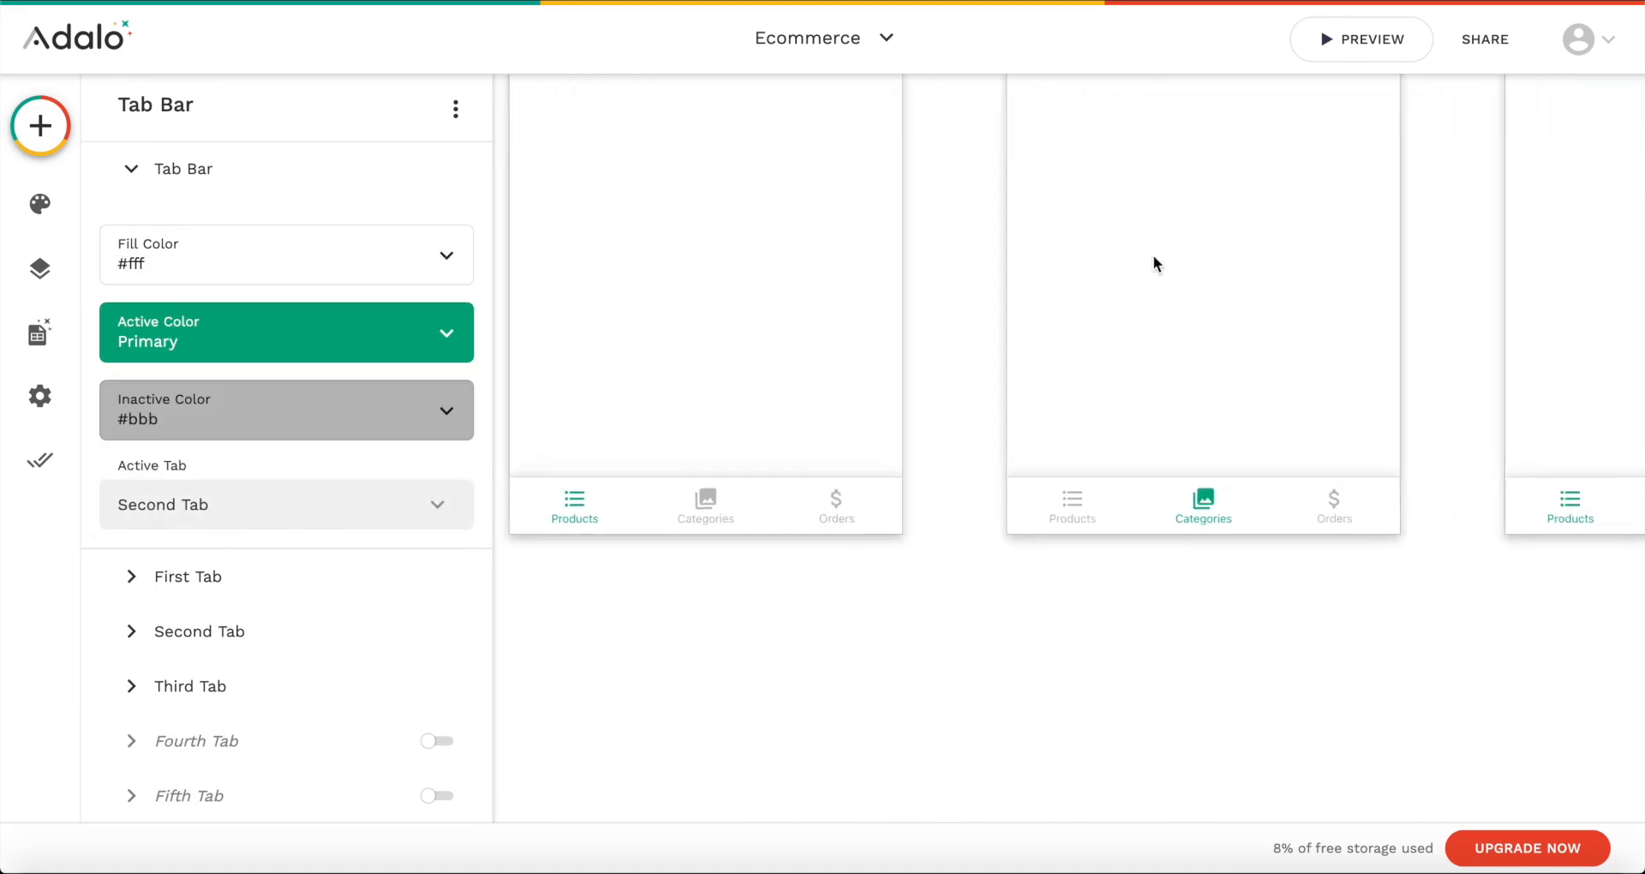
pyautogui.click(249, 579)
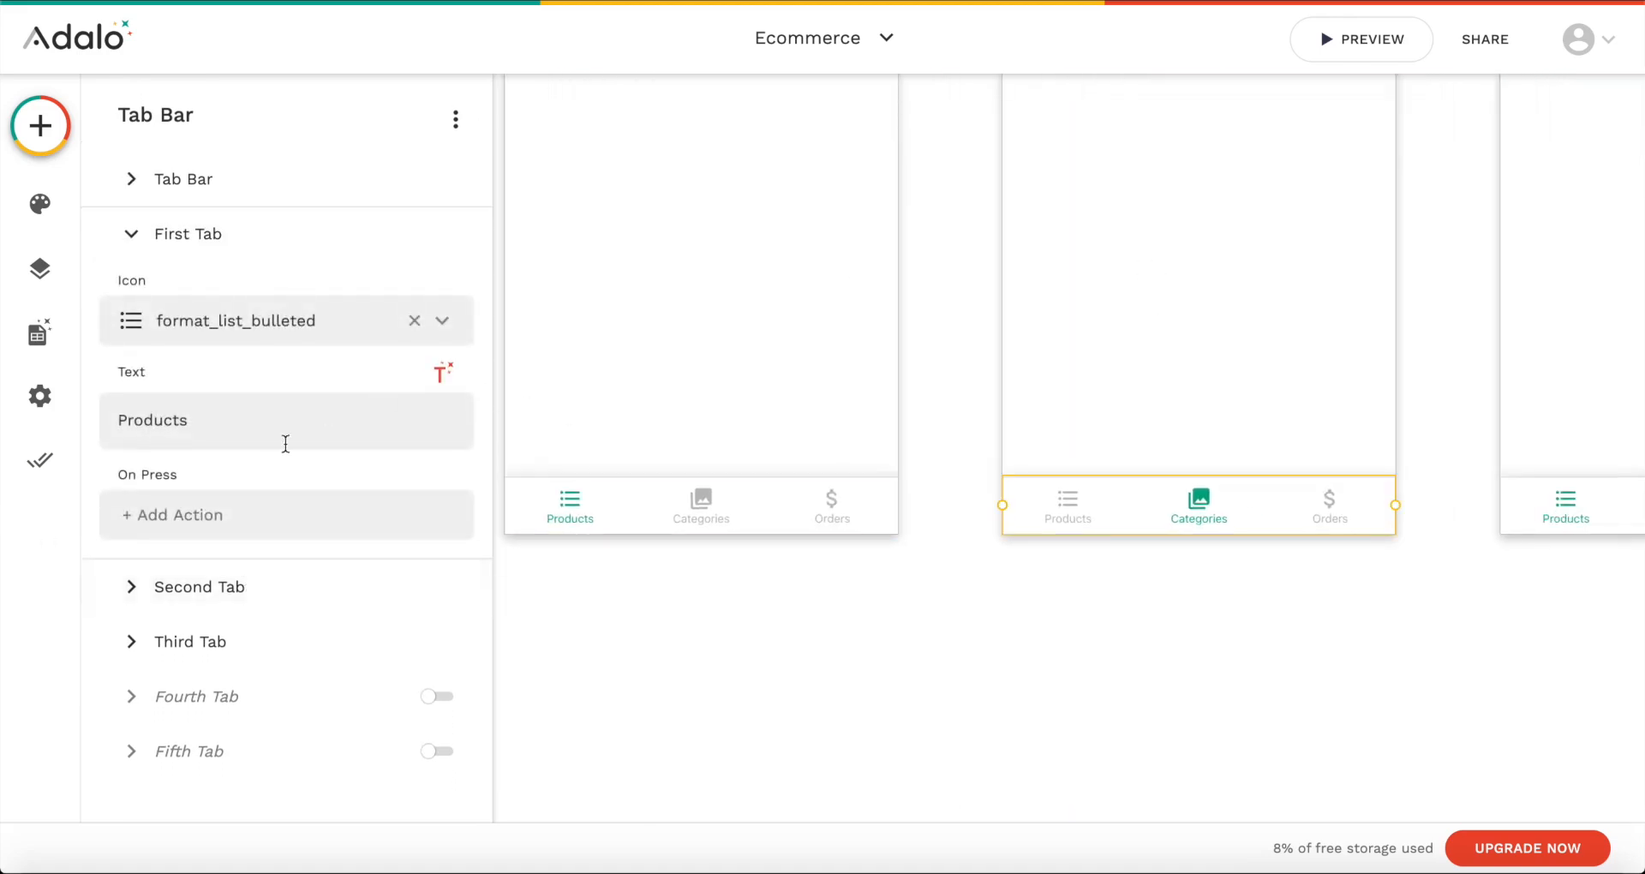
pyautogui.click(193, 512)
pyautogui.moveTo(318, 67)
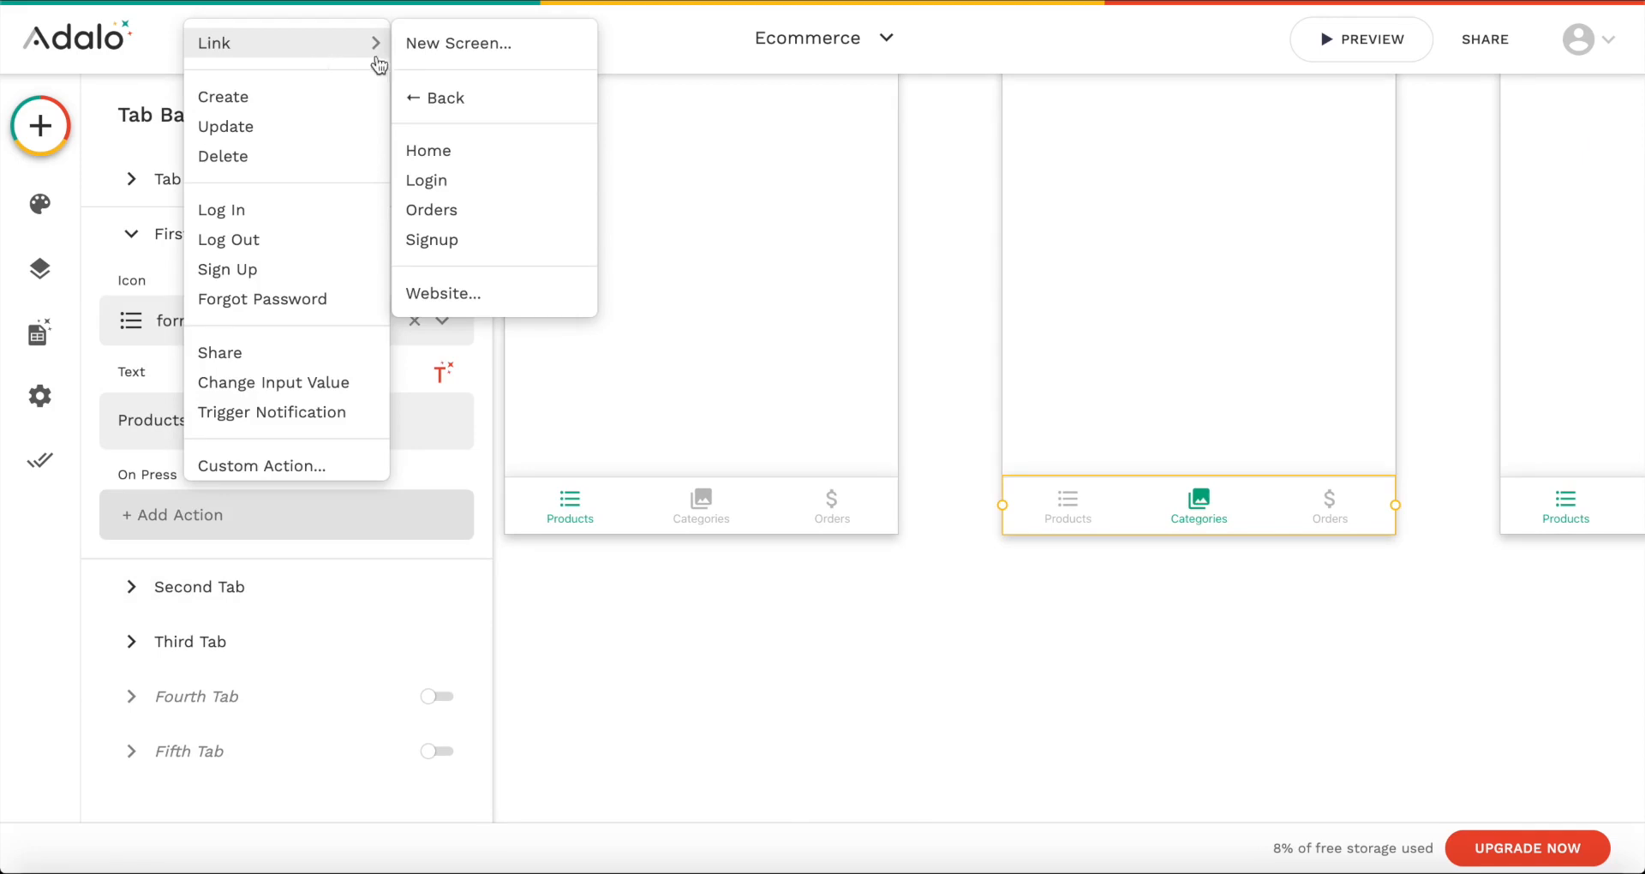
pyautogui.click(480, 165)
pyautogui.click(343, 608)
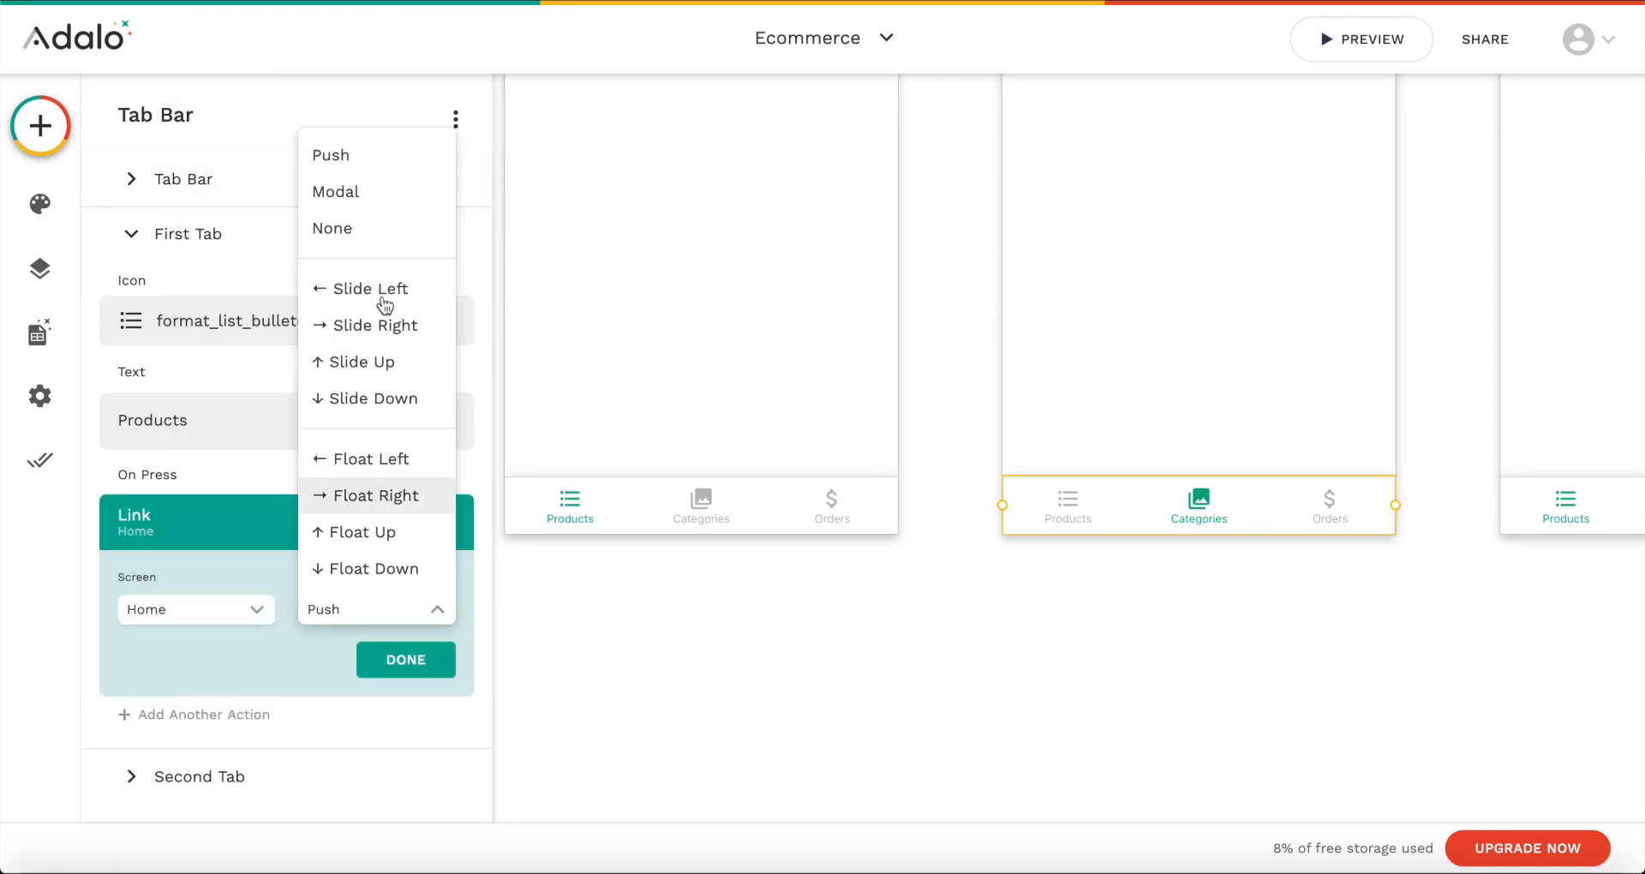
pyautogui.click(360, 226)
pyautogui.click(398, 657)
# Step: Link the Orders tab to the Orders screen with Transition None
pyautogui.click(216, 672)
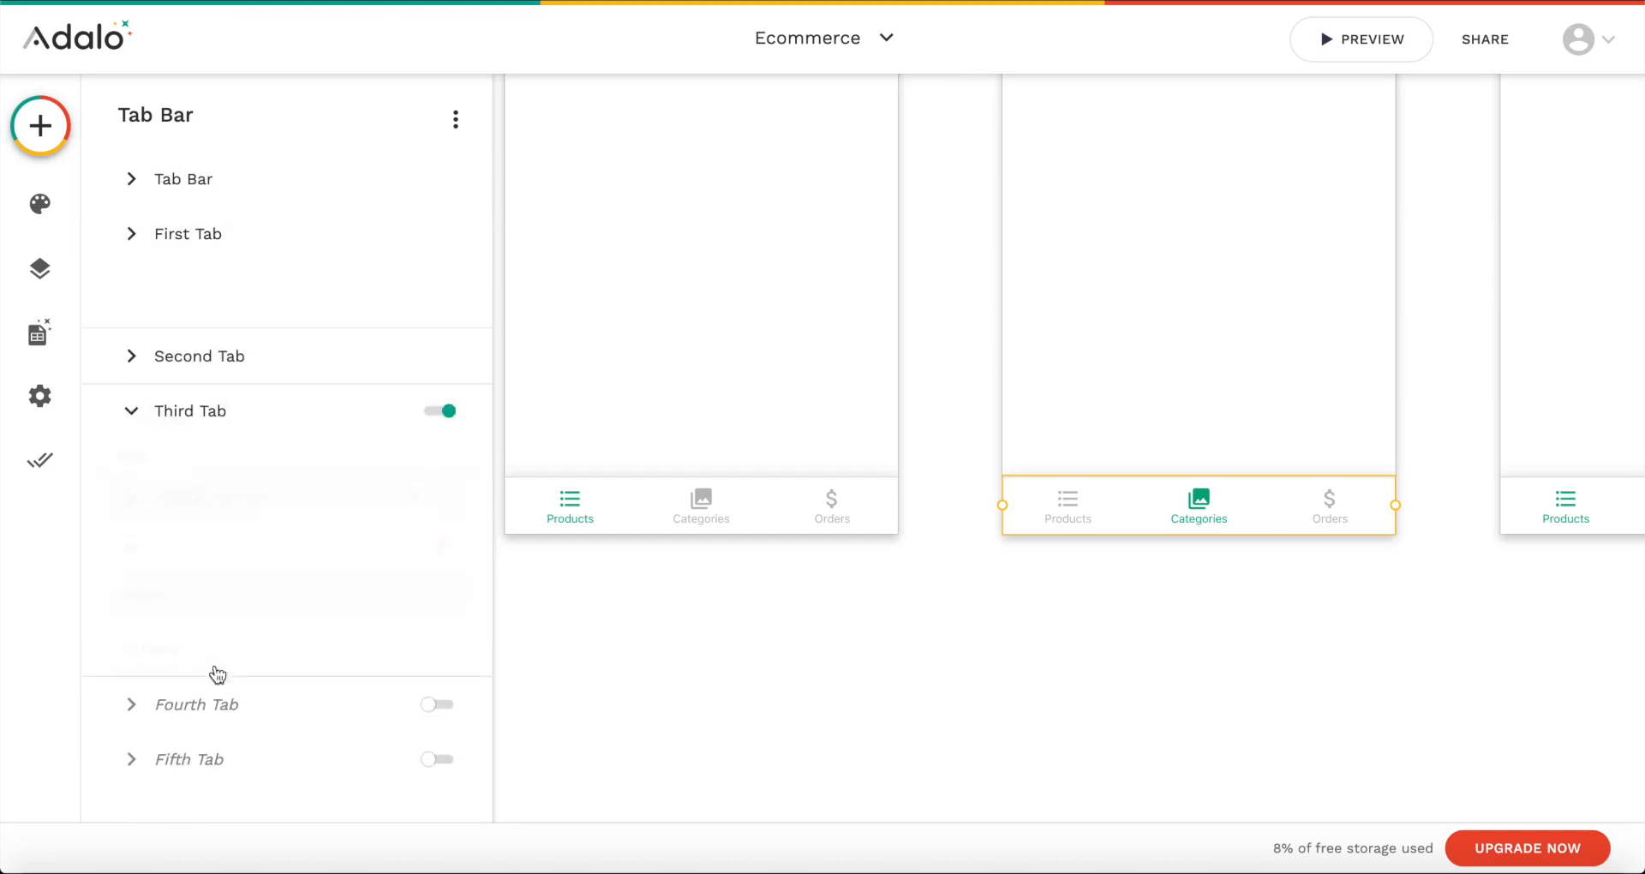
pyautogui.click(203, 627)
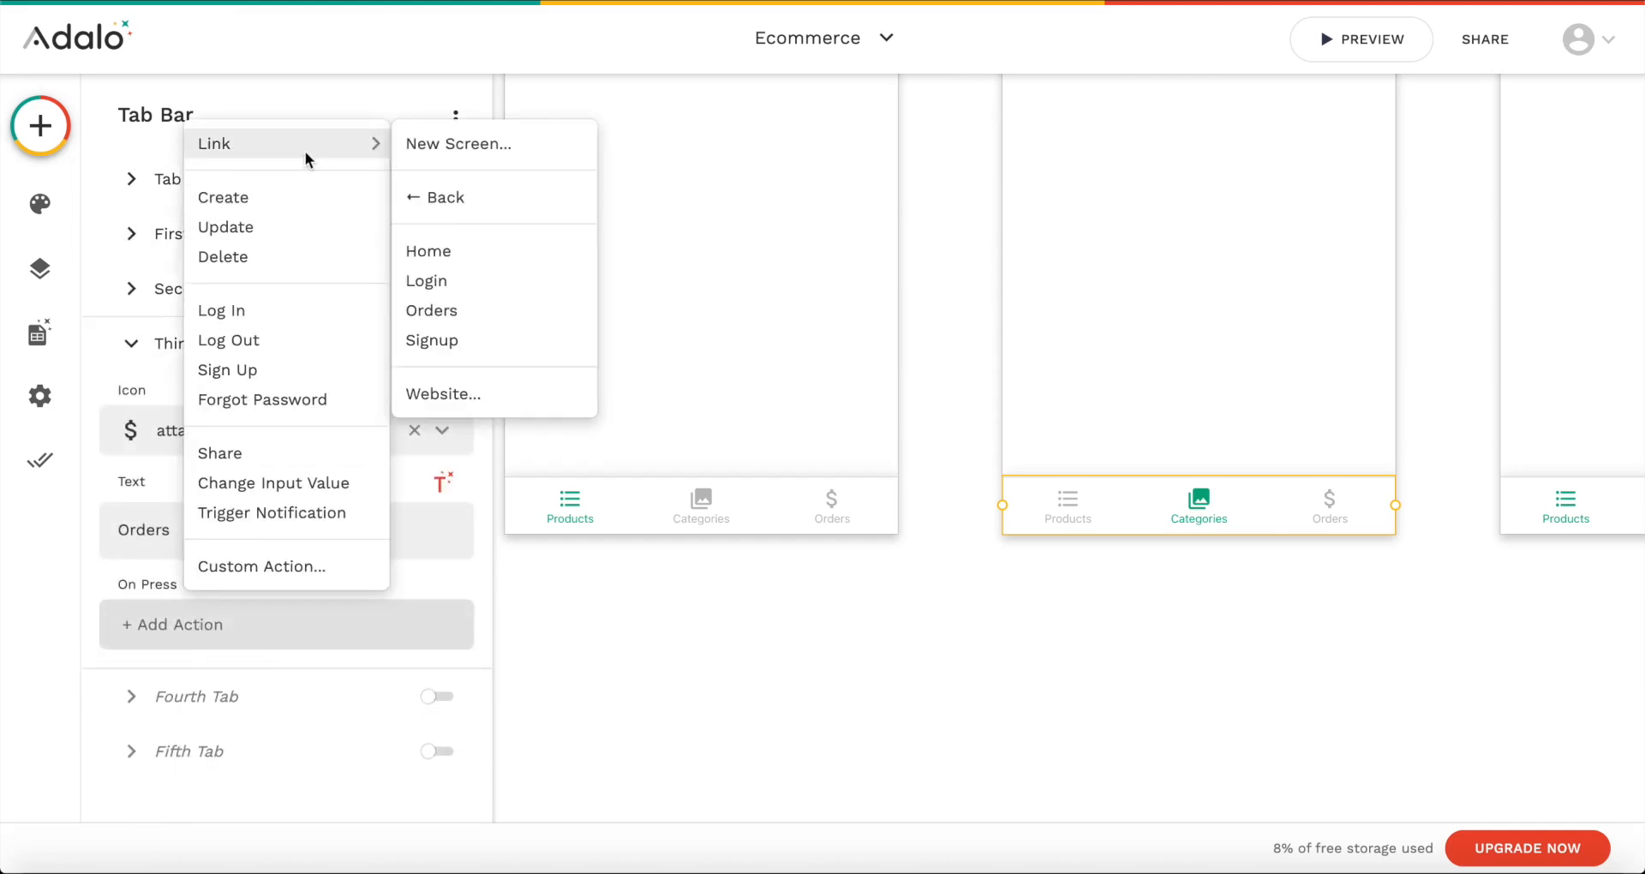
pyautogui.moveTo(356, 130)
pyautogui.click(452, 311)
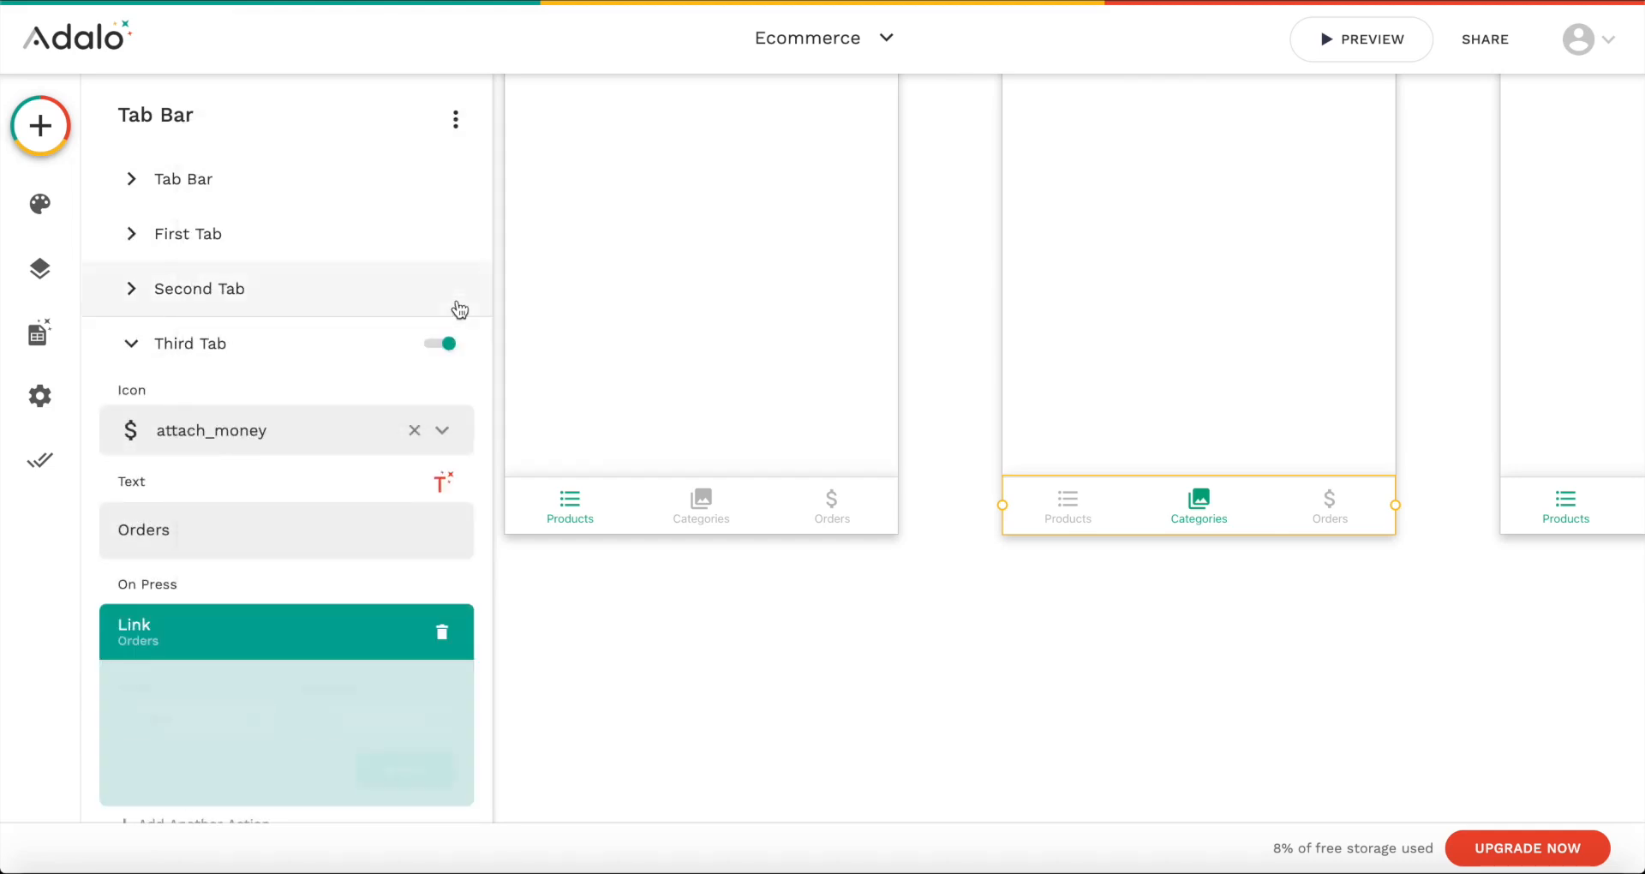
pyautogui.click(364, 719)
pyautogui.click(347, 338)
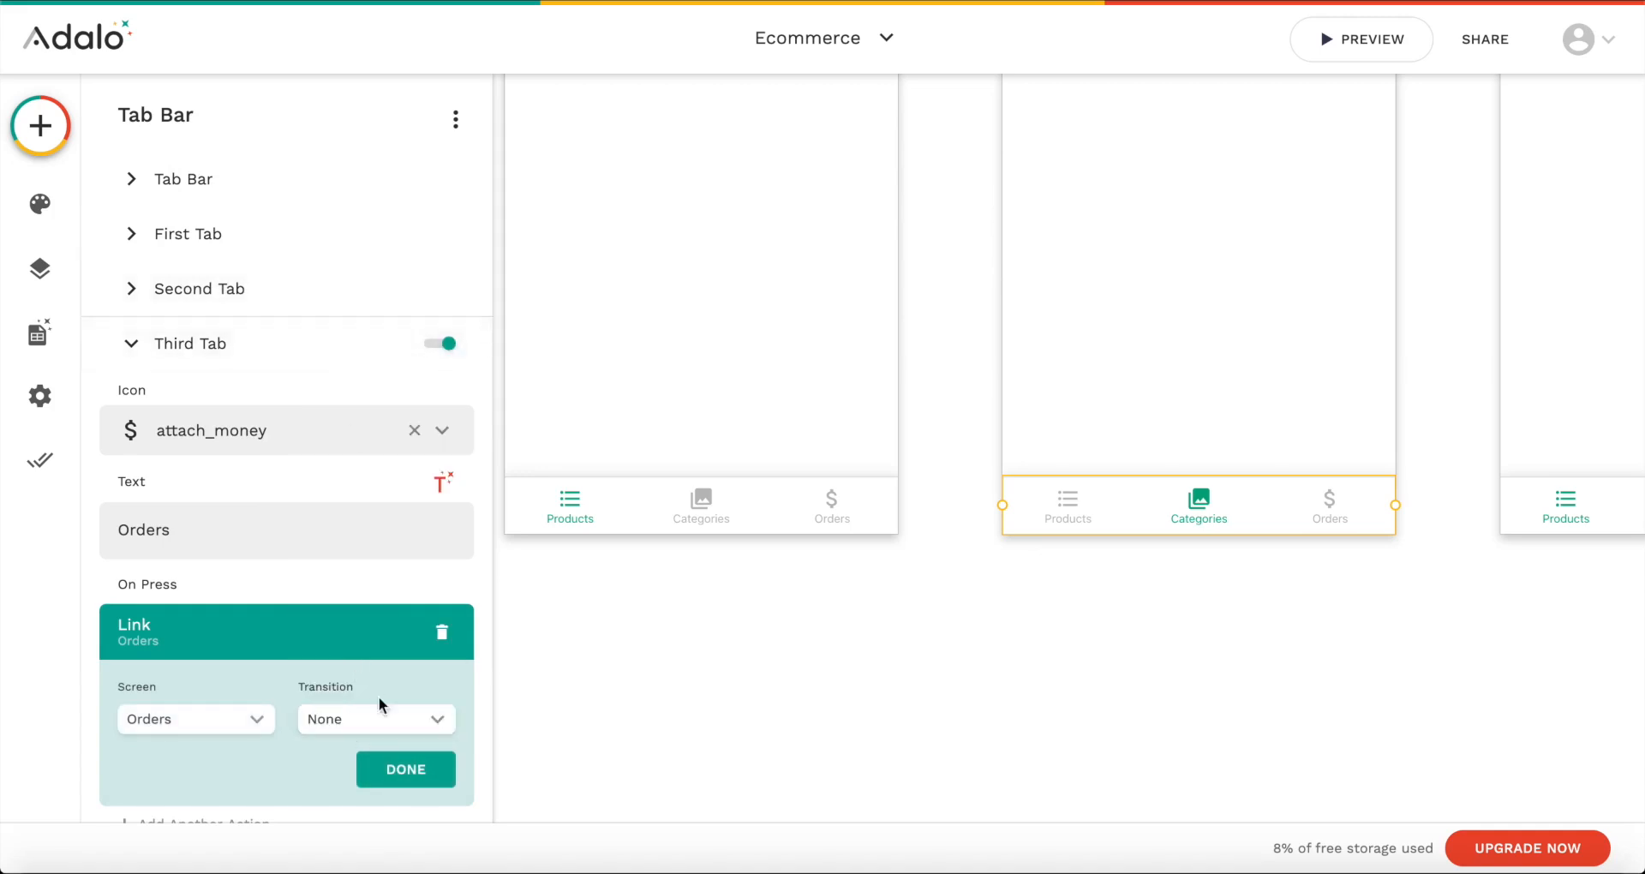
pyautogui.click(399, 752)
pyautogui.hscroll(5, 1033, 434)
pyautogui.click(1248, 511)
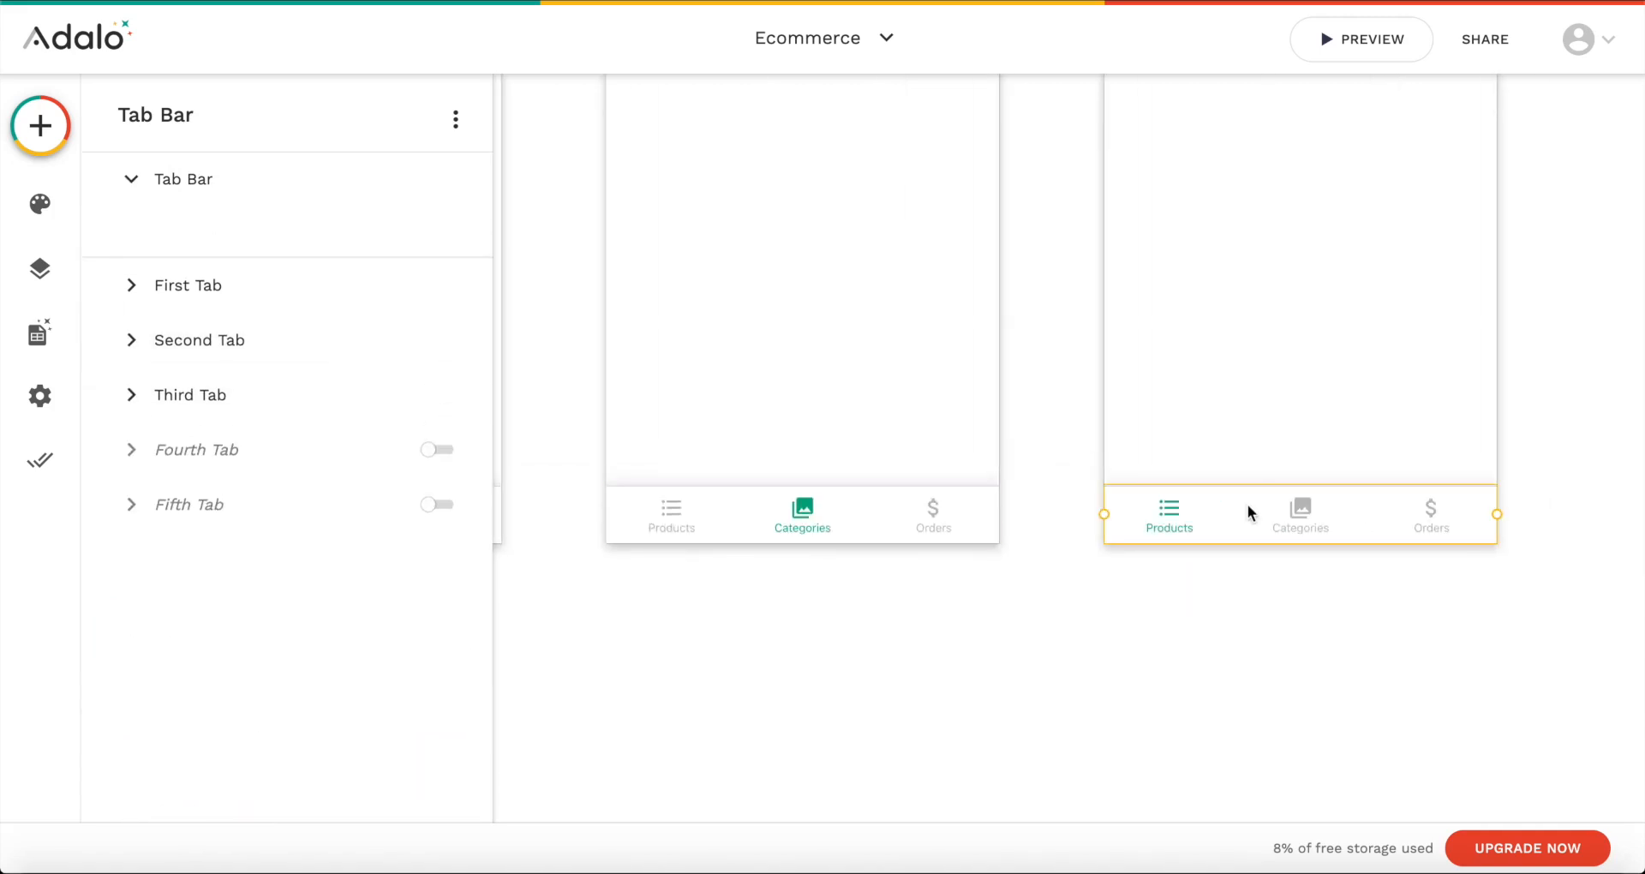
# Step: Make the third tab, Orders, the active tab in the Orders screen's tab bar
pyautogui.click(183, 683)
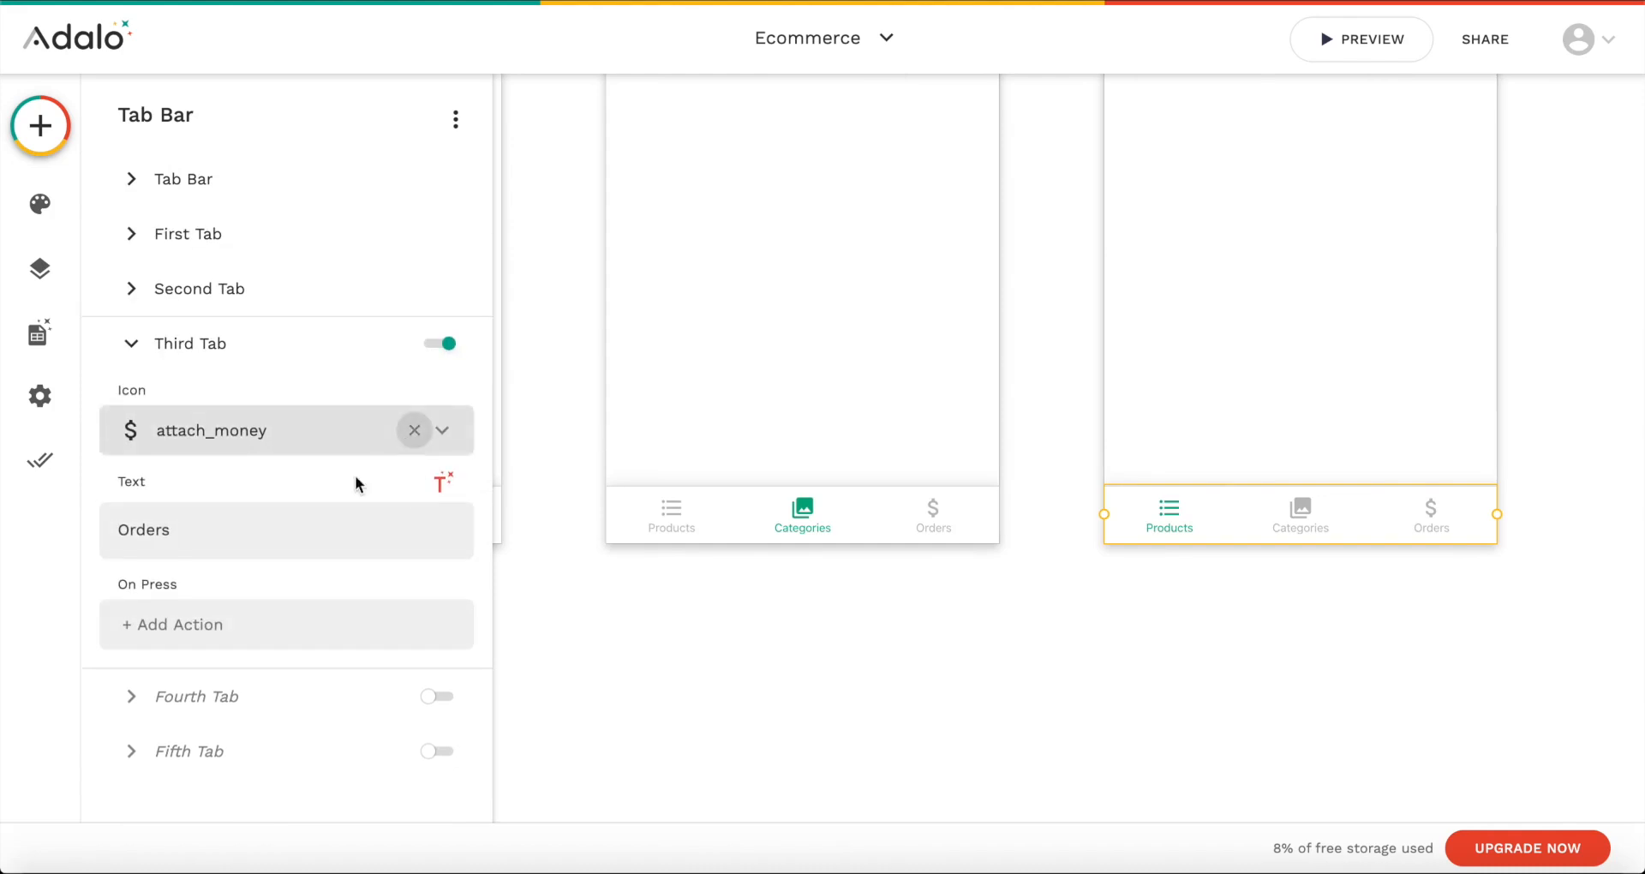
pyautogui.click(277, 200)
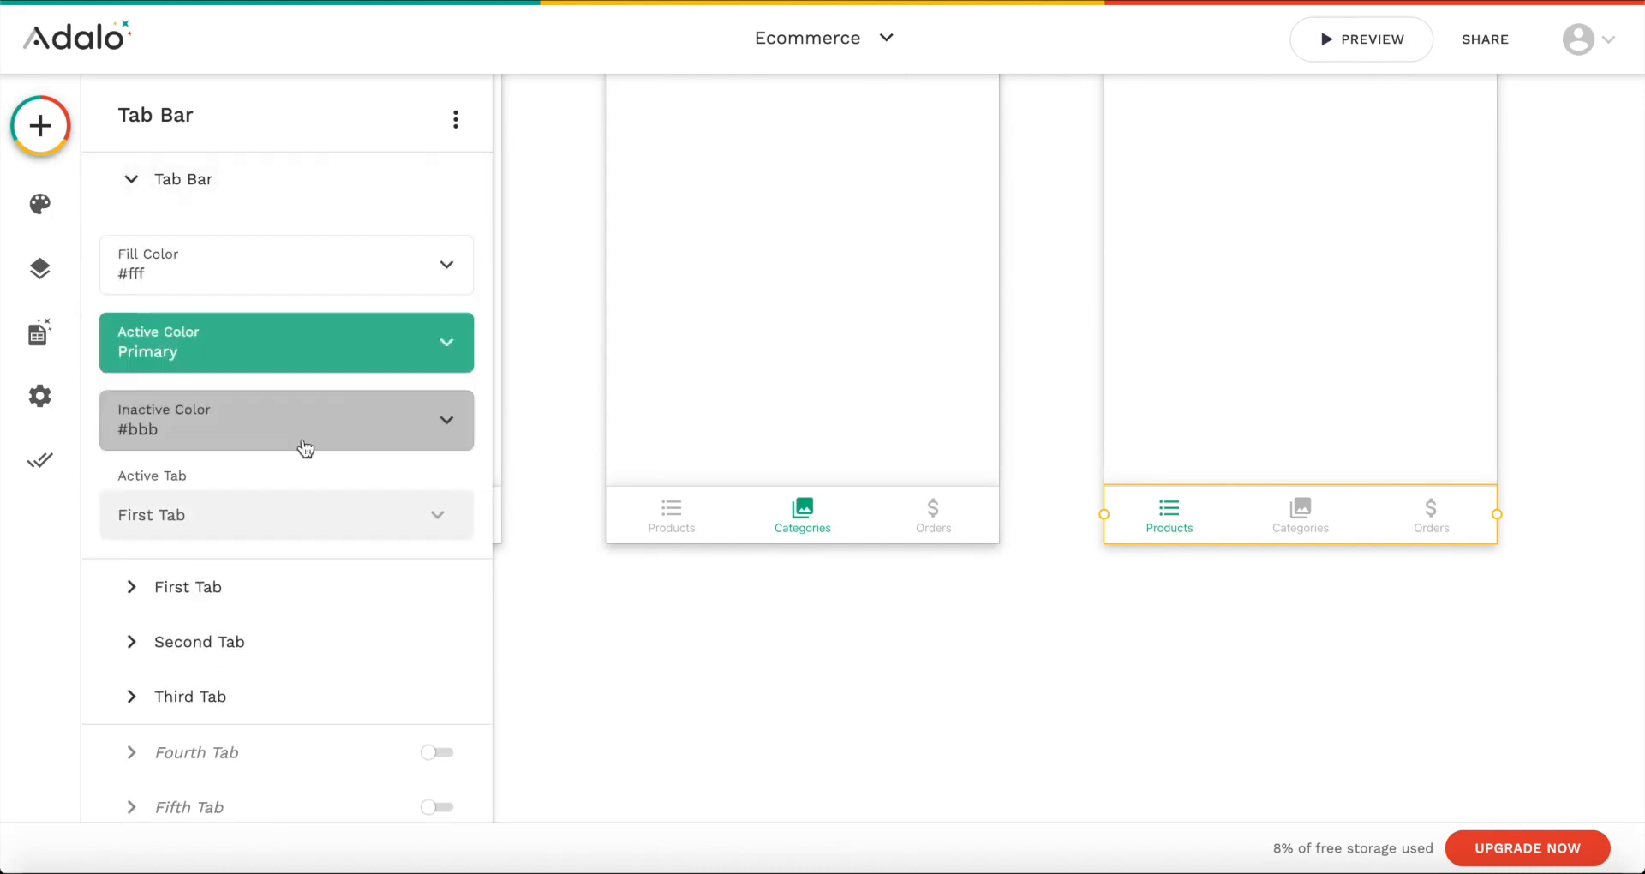
pyautogui.click(243, 507)
pyautogui.click(226, 392)
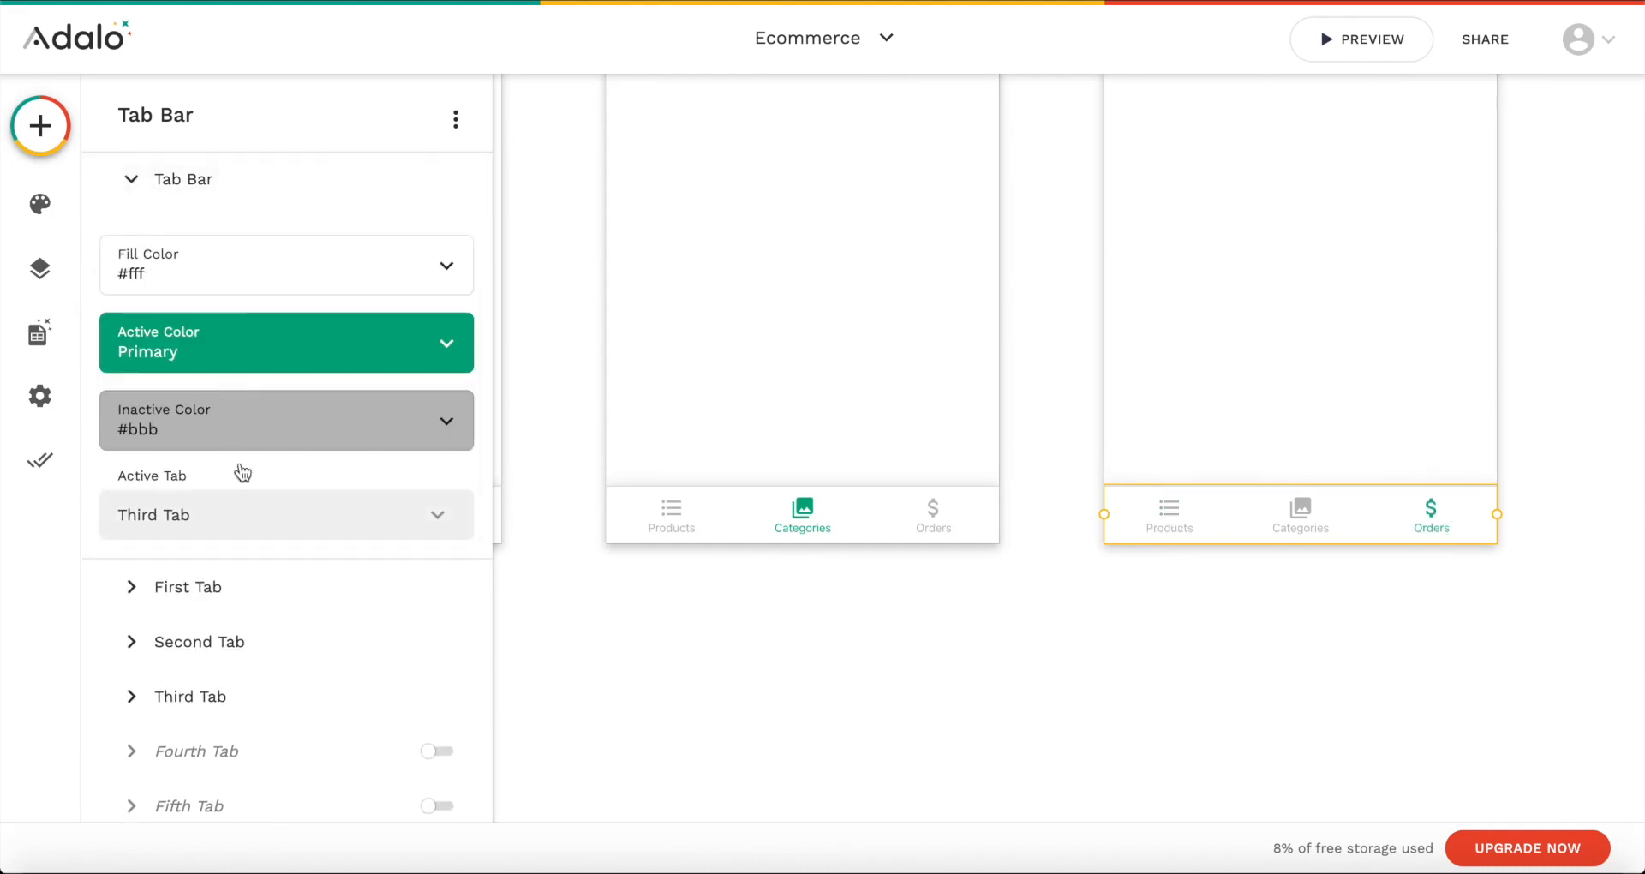
# Step: Link the Products tab to the Home screen with Transition set to None
pyautogui.click(218, 600)
pyautogui.click(212, 512)
pyautogui.moveTo(331, 51)
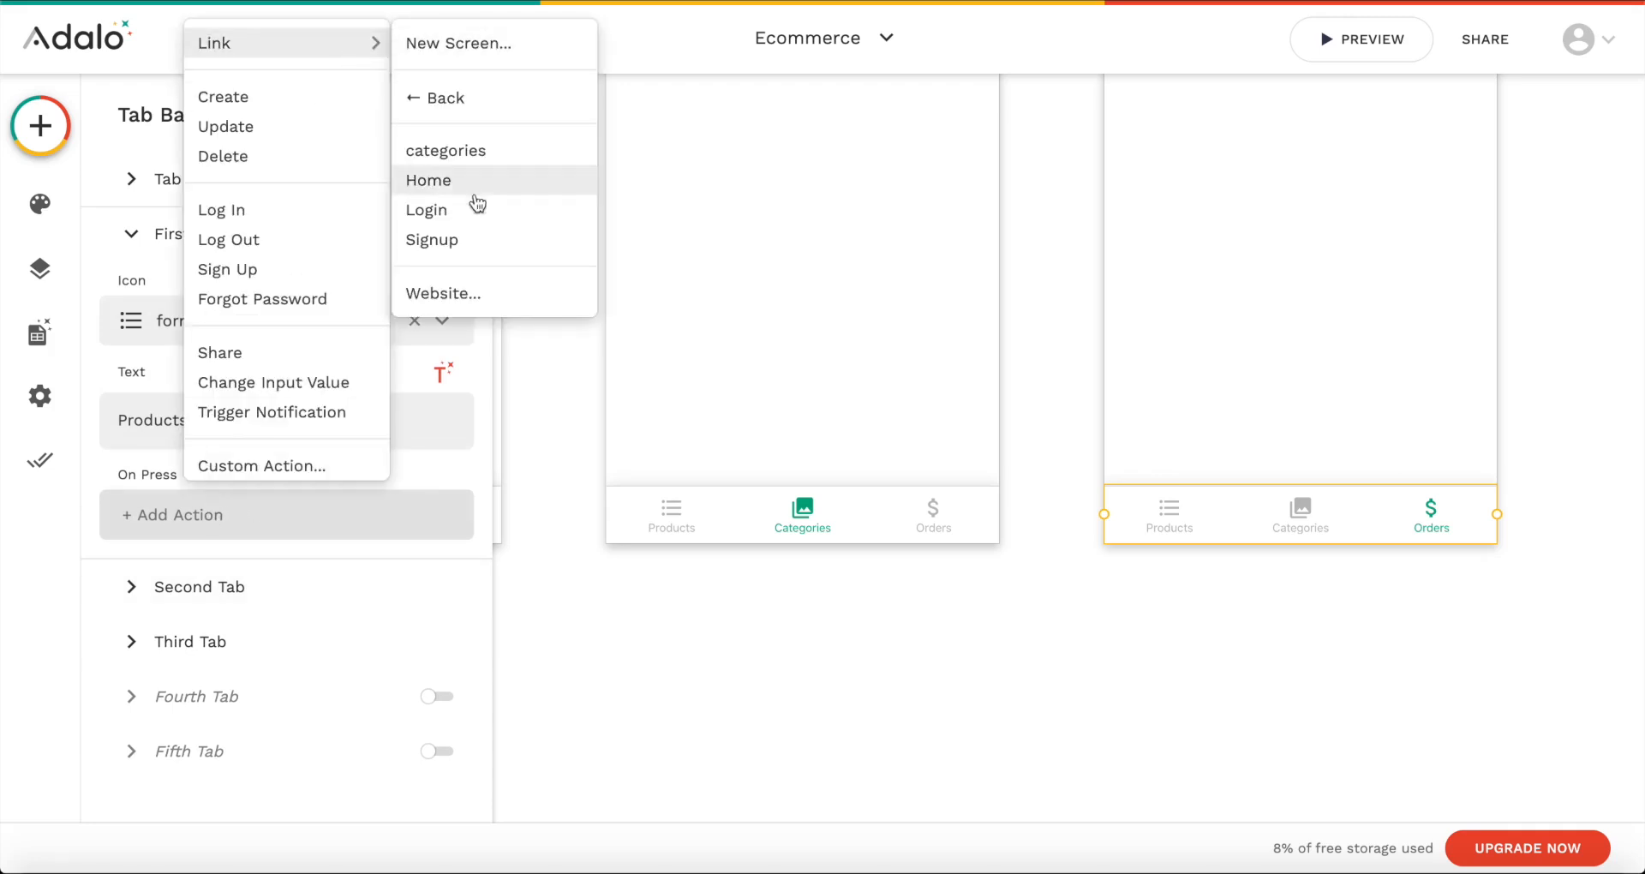
pyautogui.click(466, 176)
pyautogui.click(393, 612)
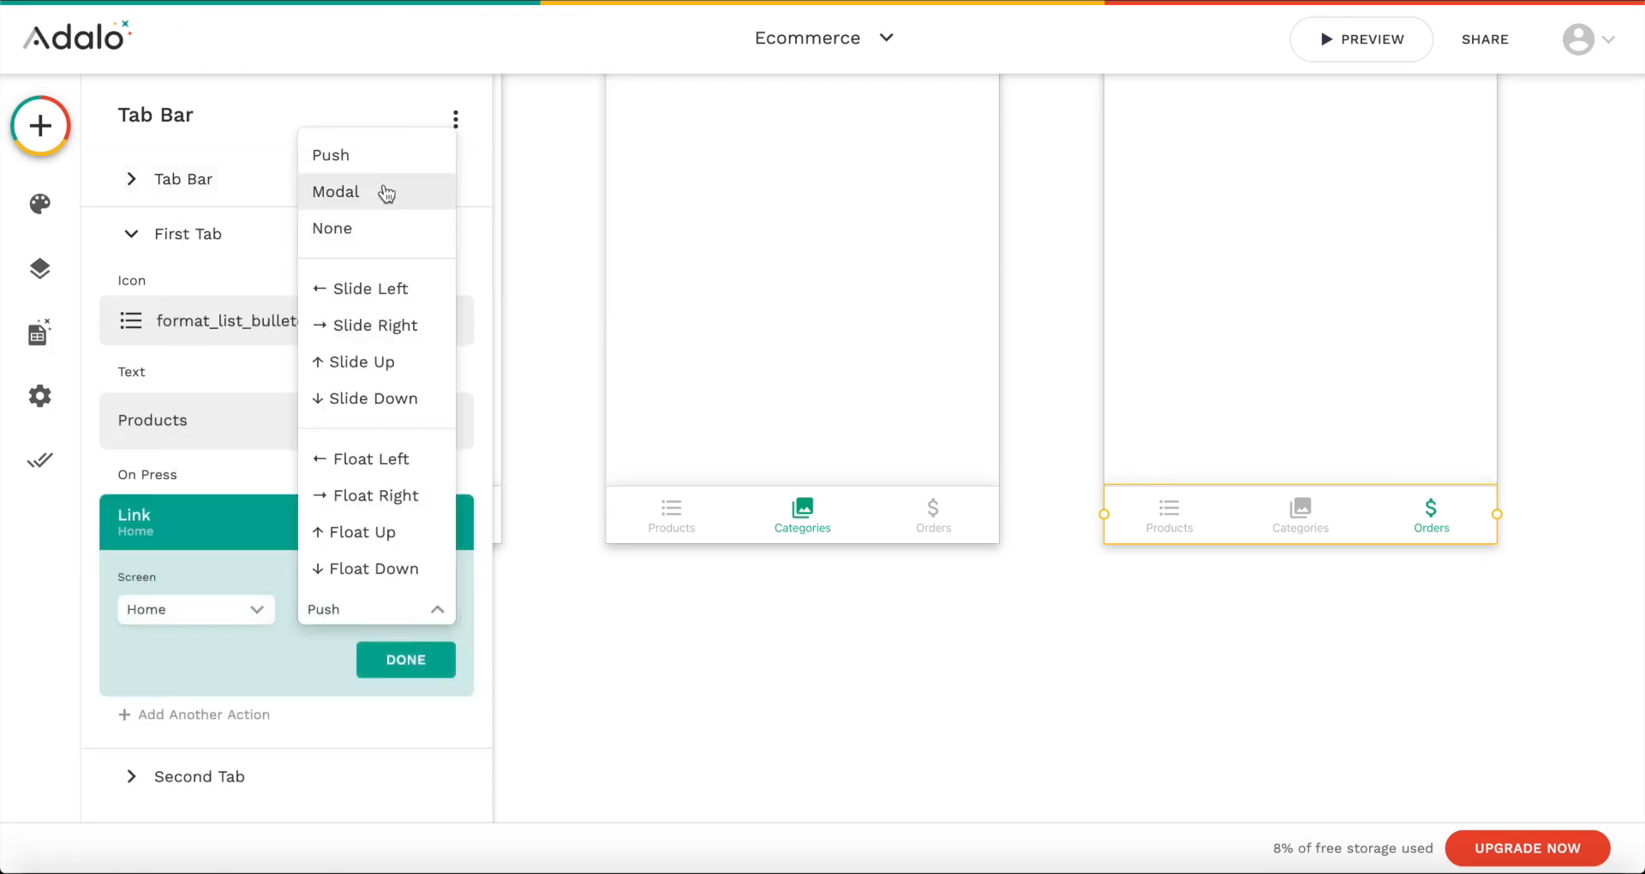
pyautogui.click(367, 229)
pyautogui.click(414, 675)
# Step: Link the Categories tab to the categories screen with no transition
pyautogui.click(294, 606)
pyautogui.click(267, 574)
pyautogui.moveTo(308, 88)
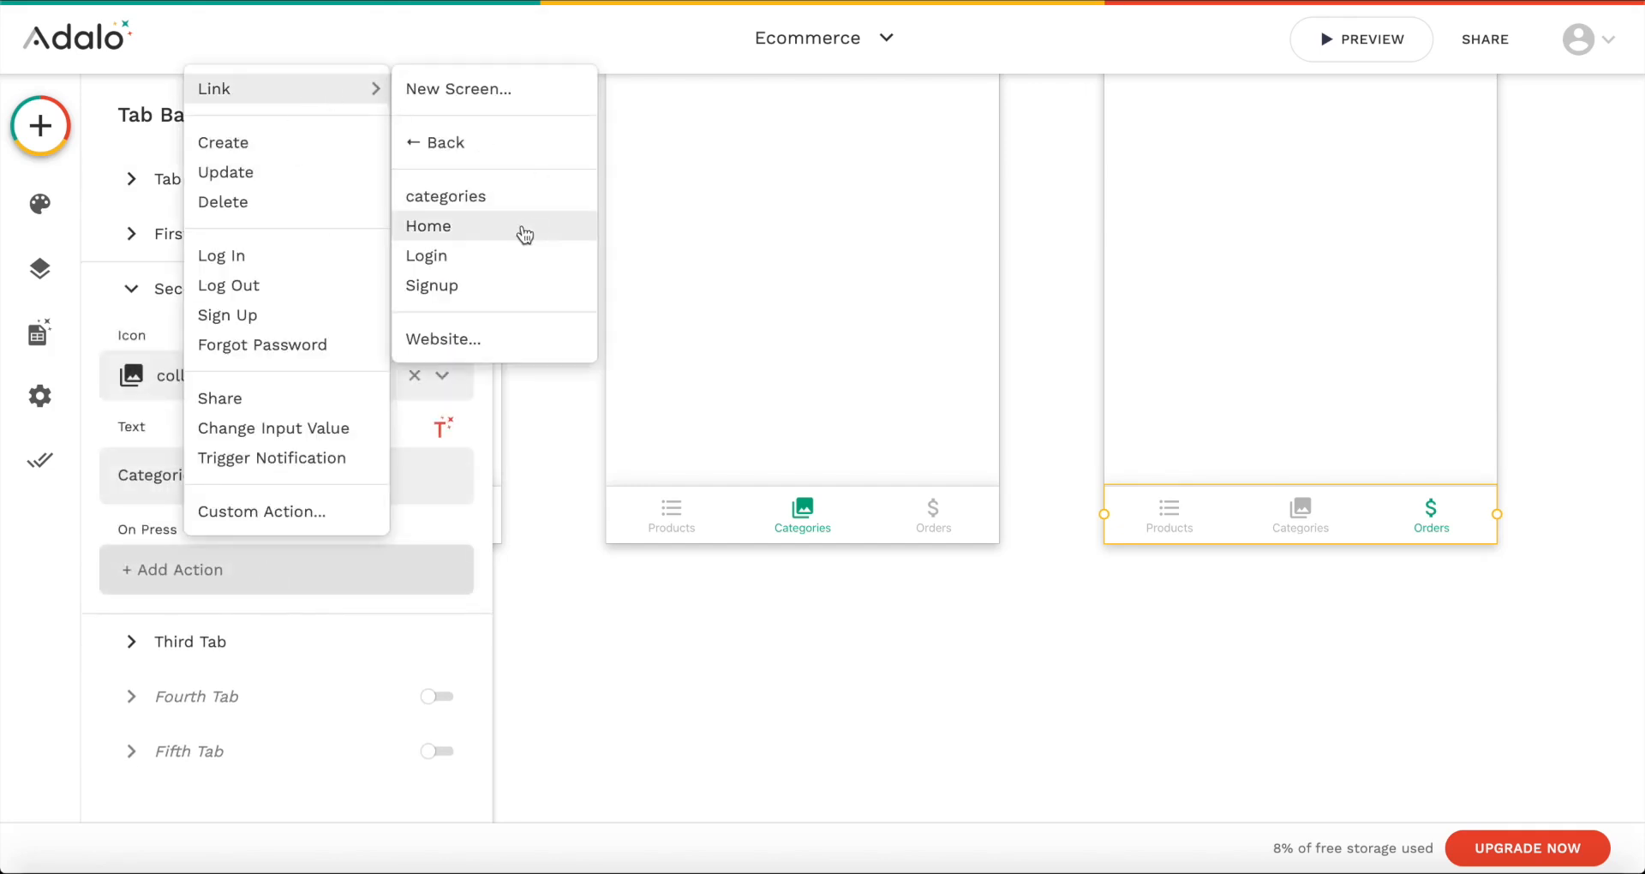
pyautogui.click(491, 199)
pyautogui.click(369, 667)
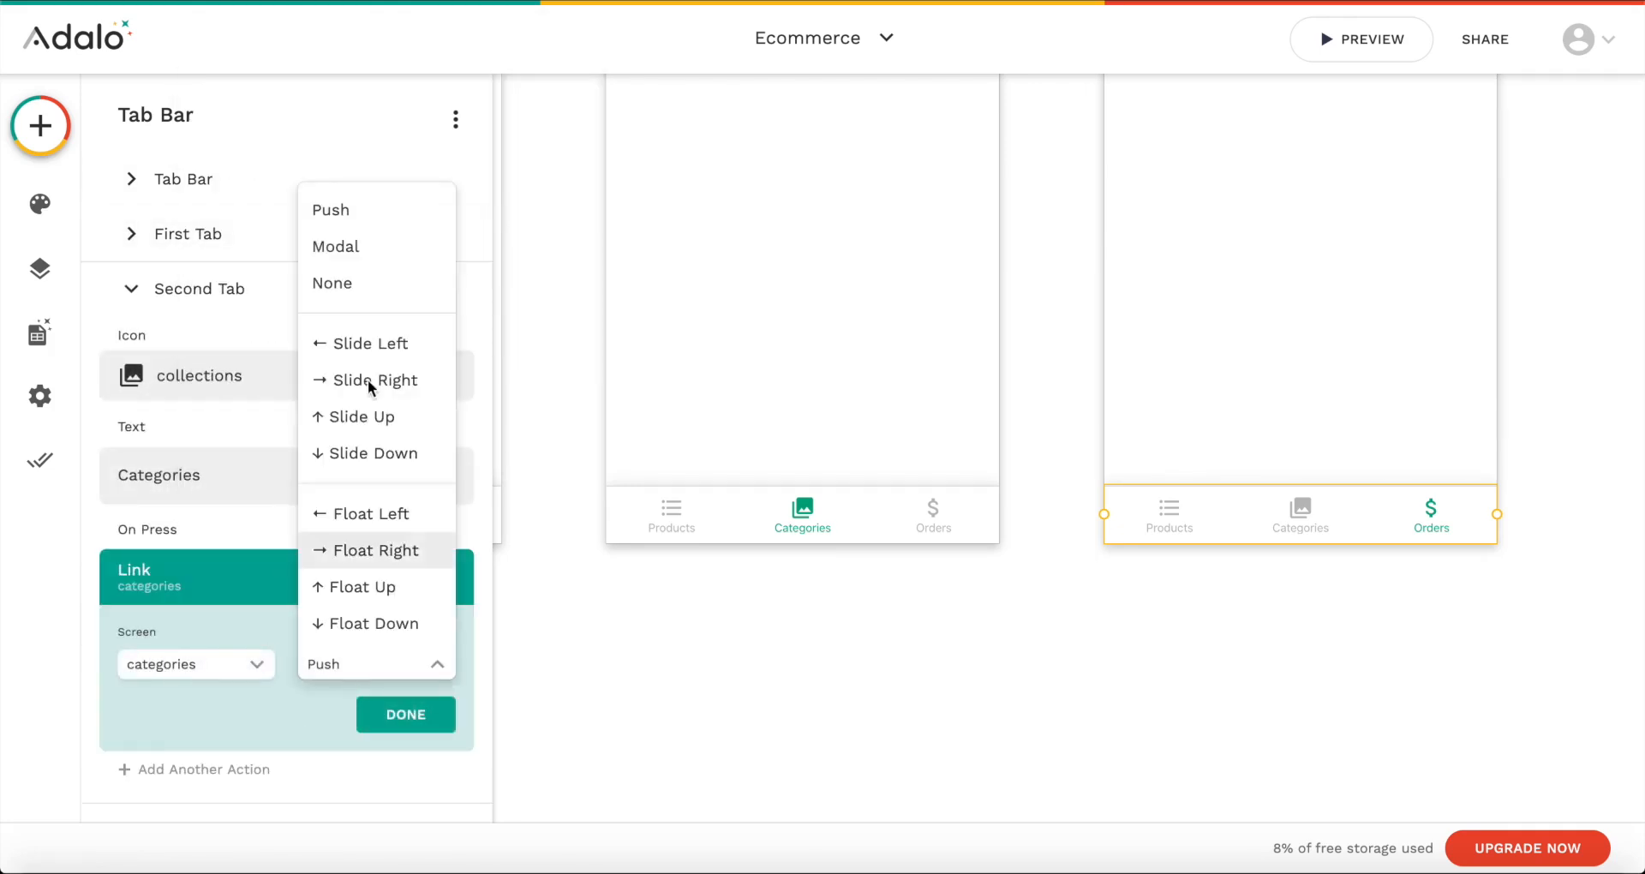
pyautogui.click(360, 281)
pyautogui.click(416, 715)
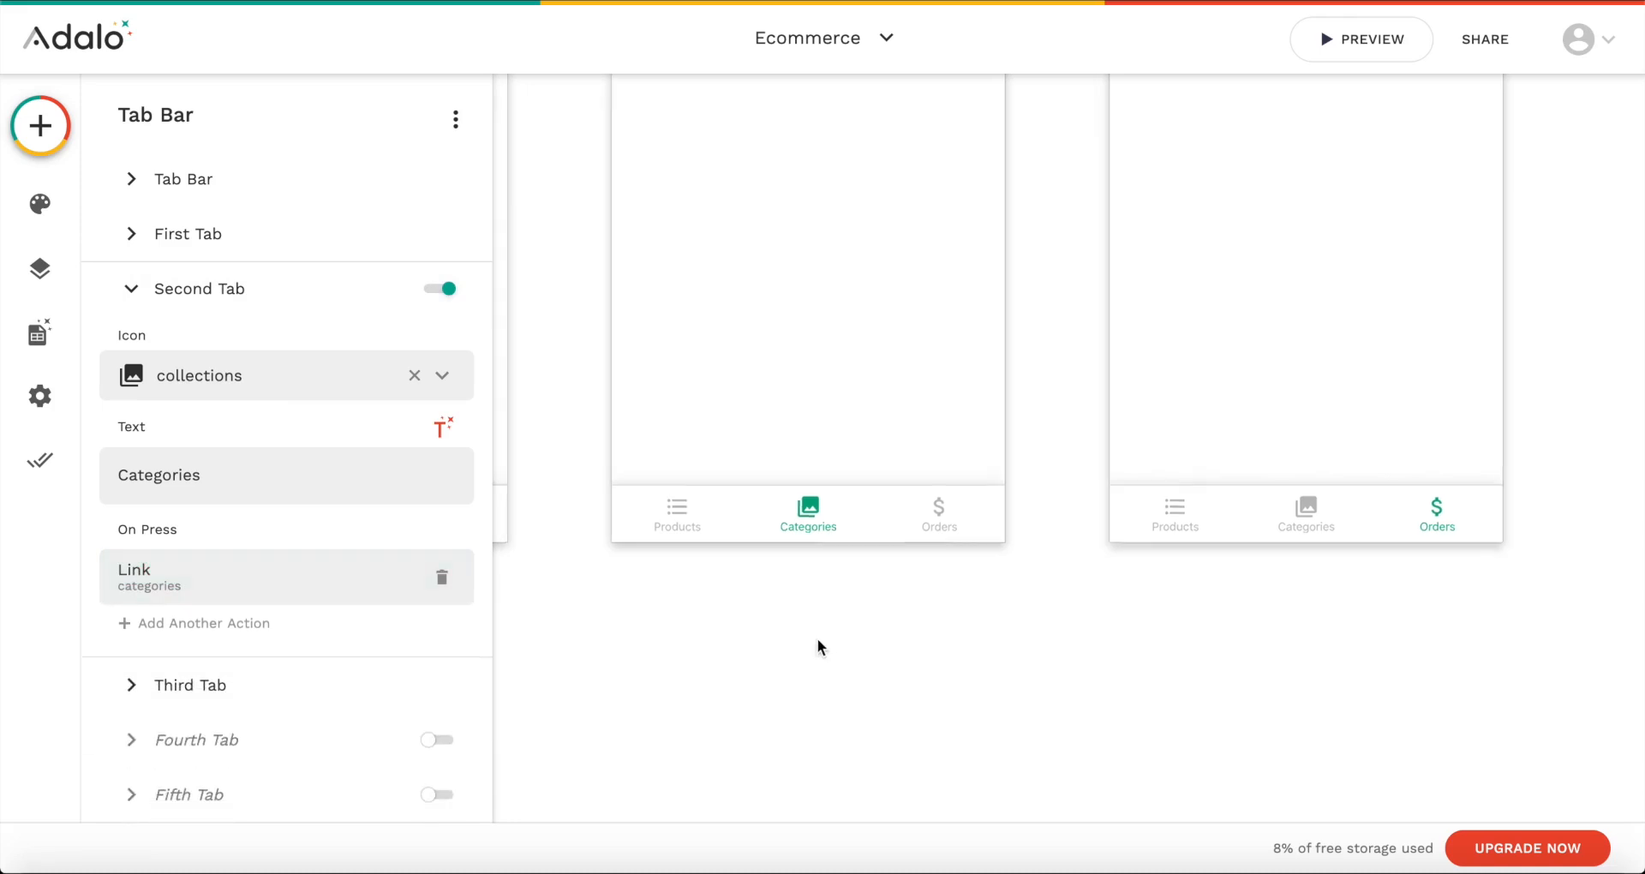
pyautogui.scroll(10, 818, 639)
pyautogui.scroll(-2, 818, 639)
pyautogui.hscroll(-3, 817, 639)
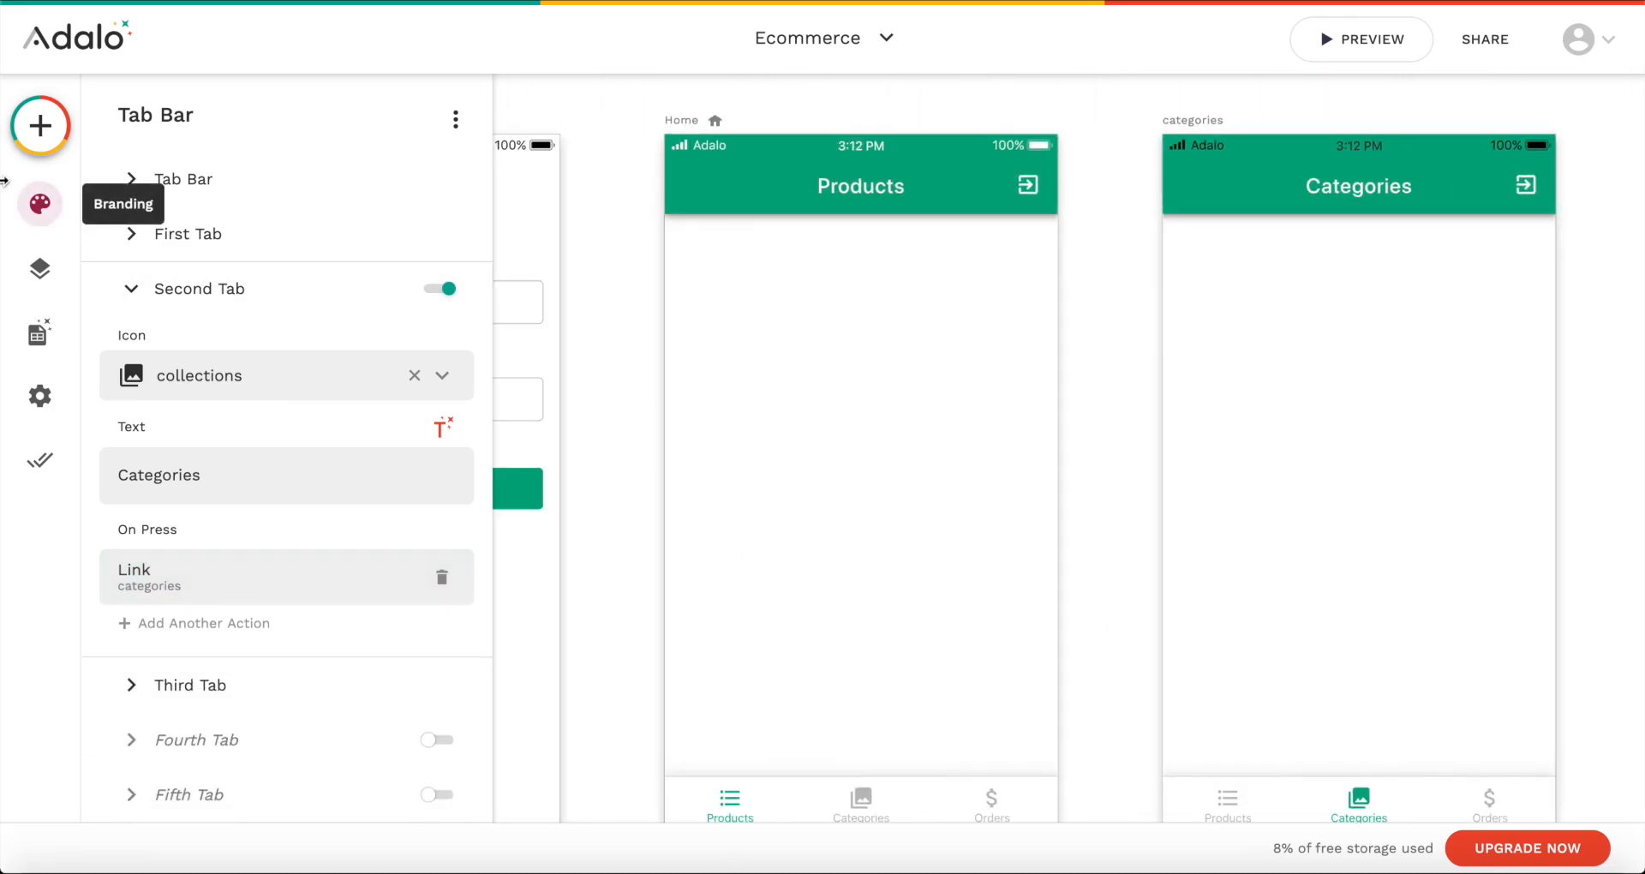
# Step: Place a full-width Simple List on the Products screen
pyautogui.click(41, 126)
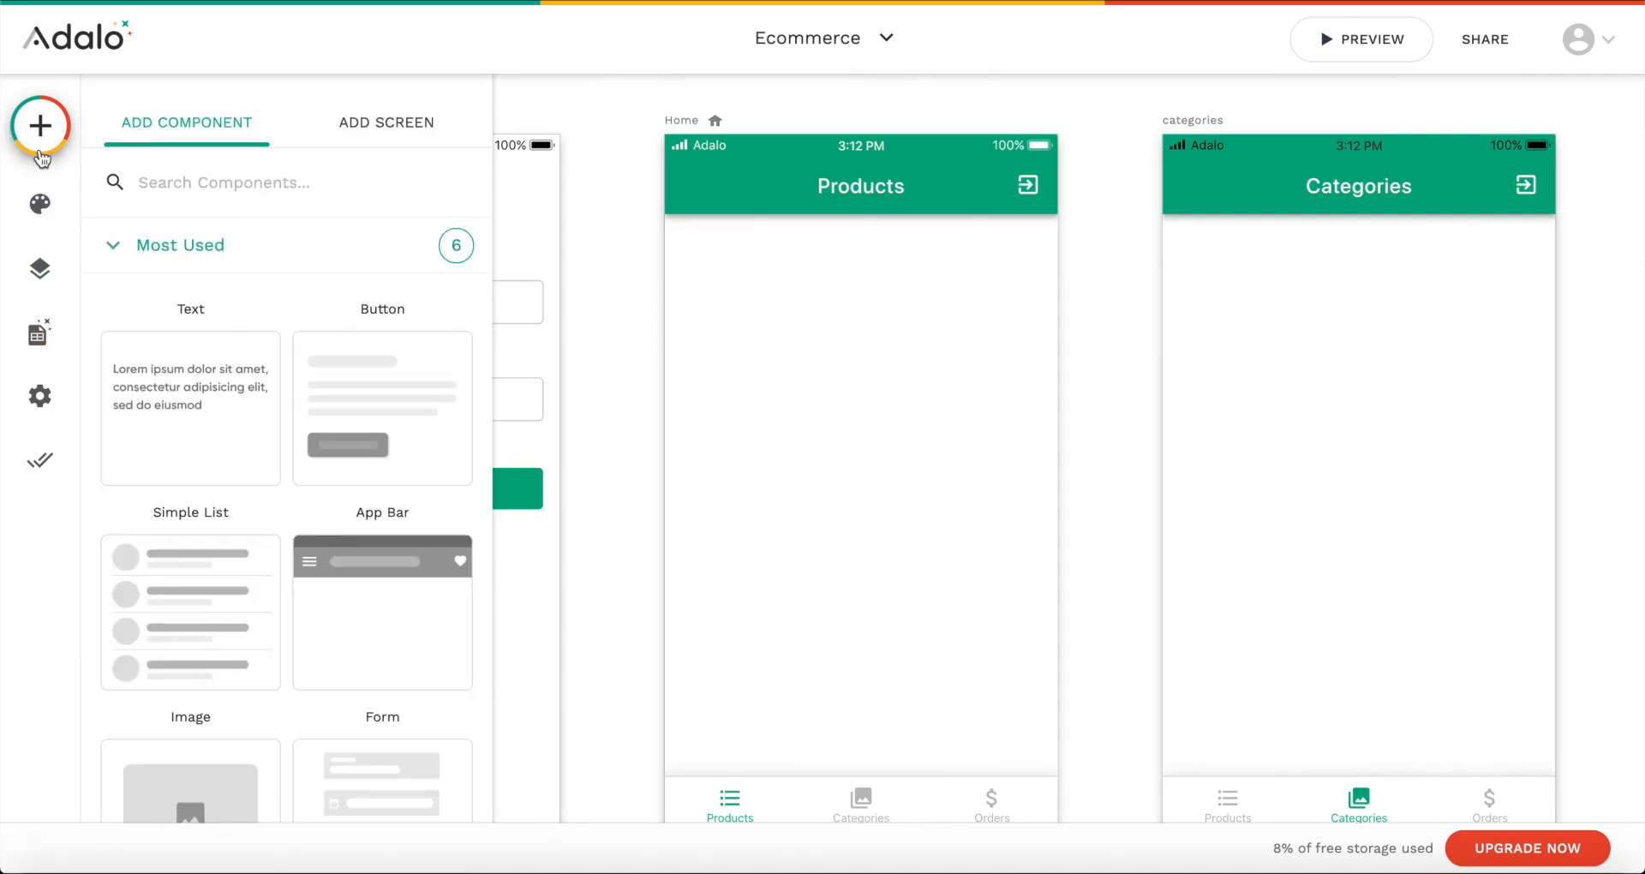
pyautogui.scroll(-2, 367, 366)
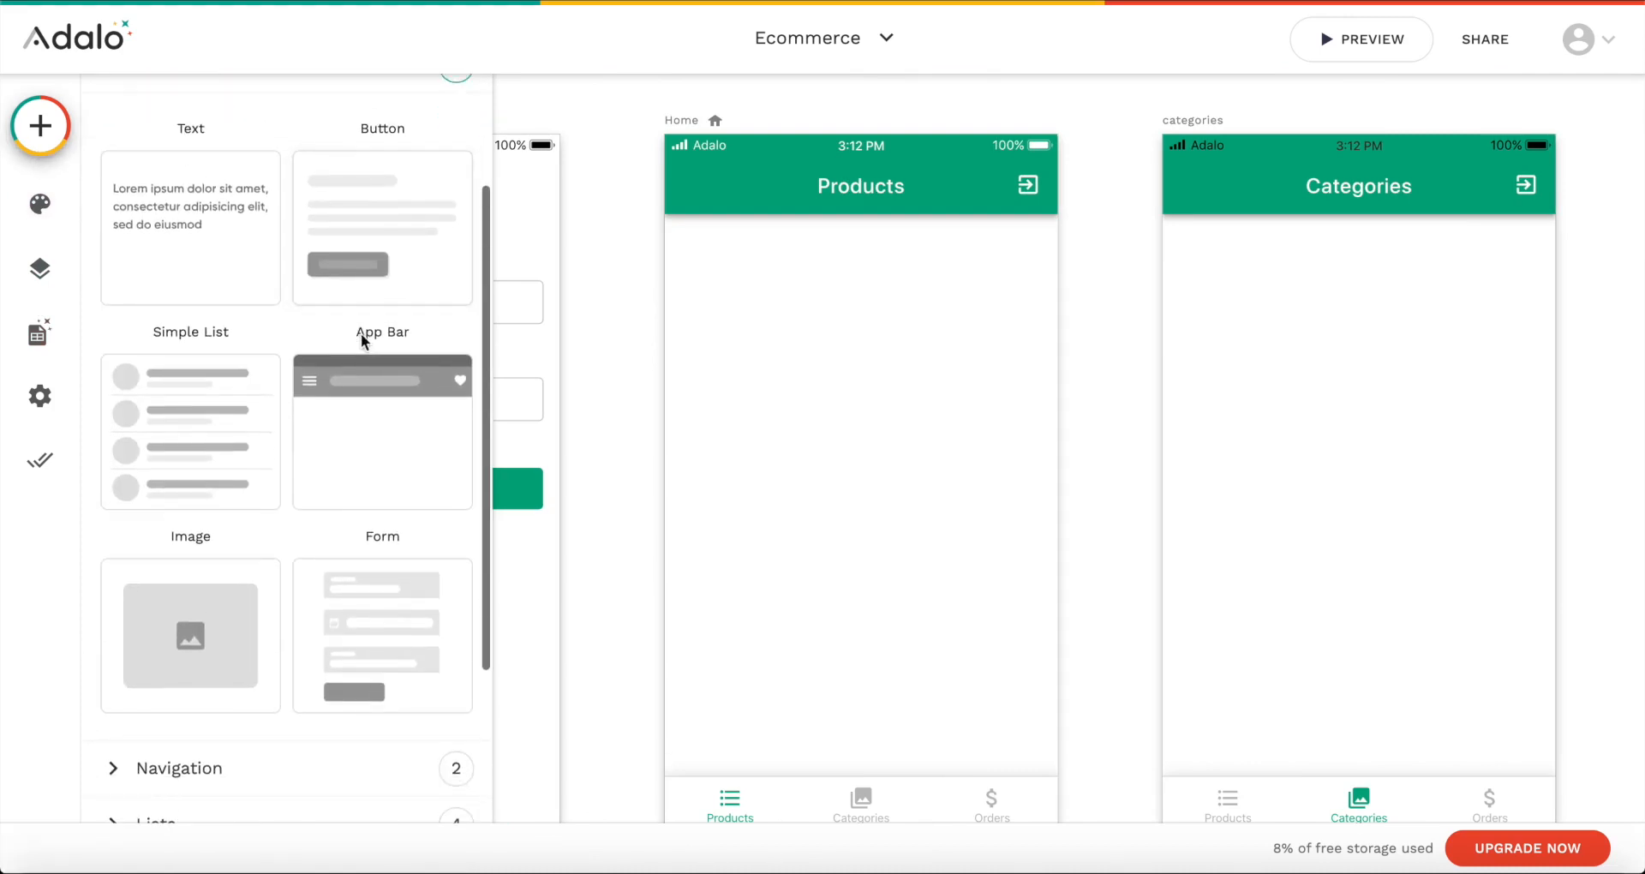
pyautogui.moveTo(291, 431); pyautogui.dragTo(867, 381)
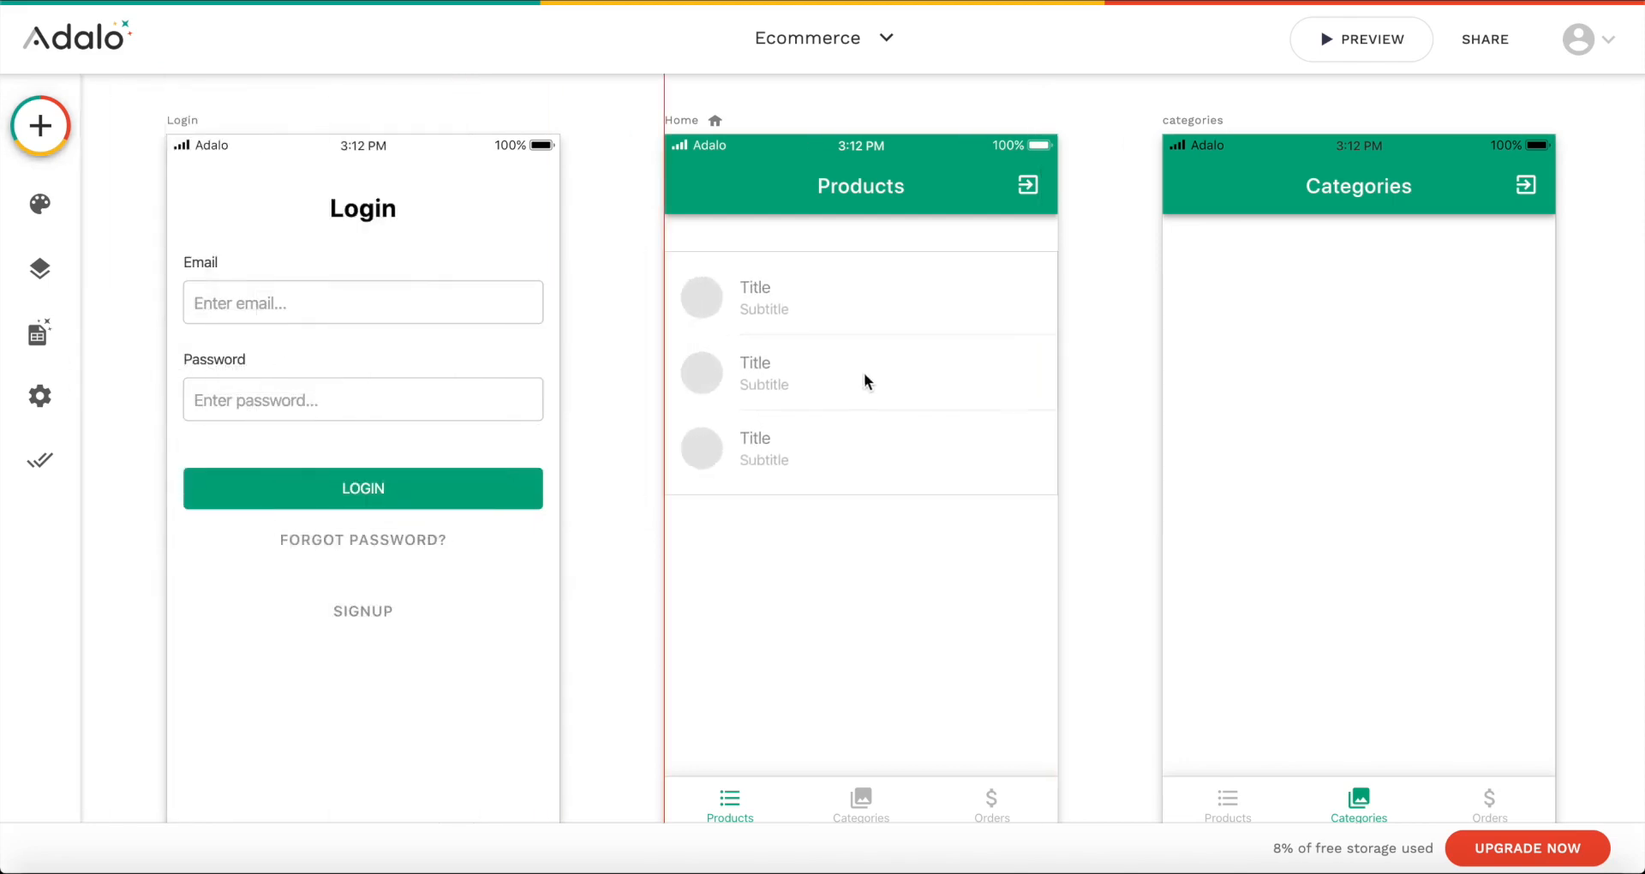
pyautogui.moveTo(1057, 377)
pyautogui.mouseDown()
pyautogui.moveTo(1013, 386)
pyautogui.moveTo(1058, 383)
pyautogui.mouseUp()
pyautogui.click(1100, 385)
pyautogui.click(892, 452)
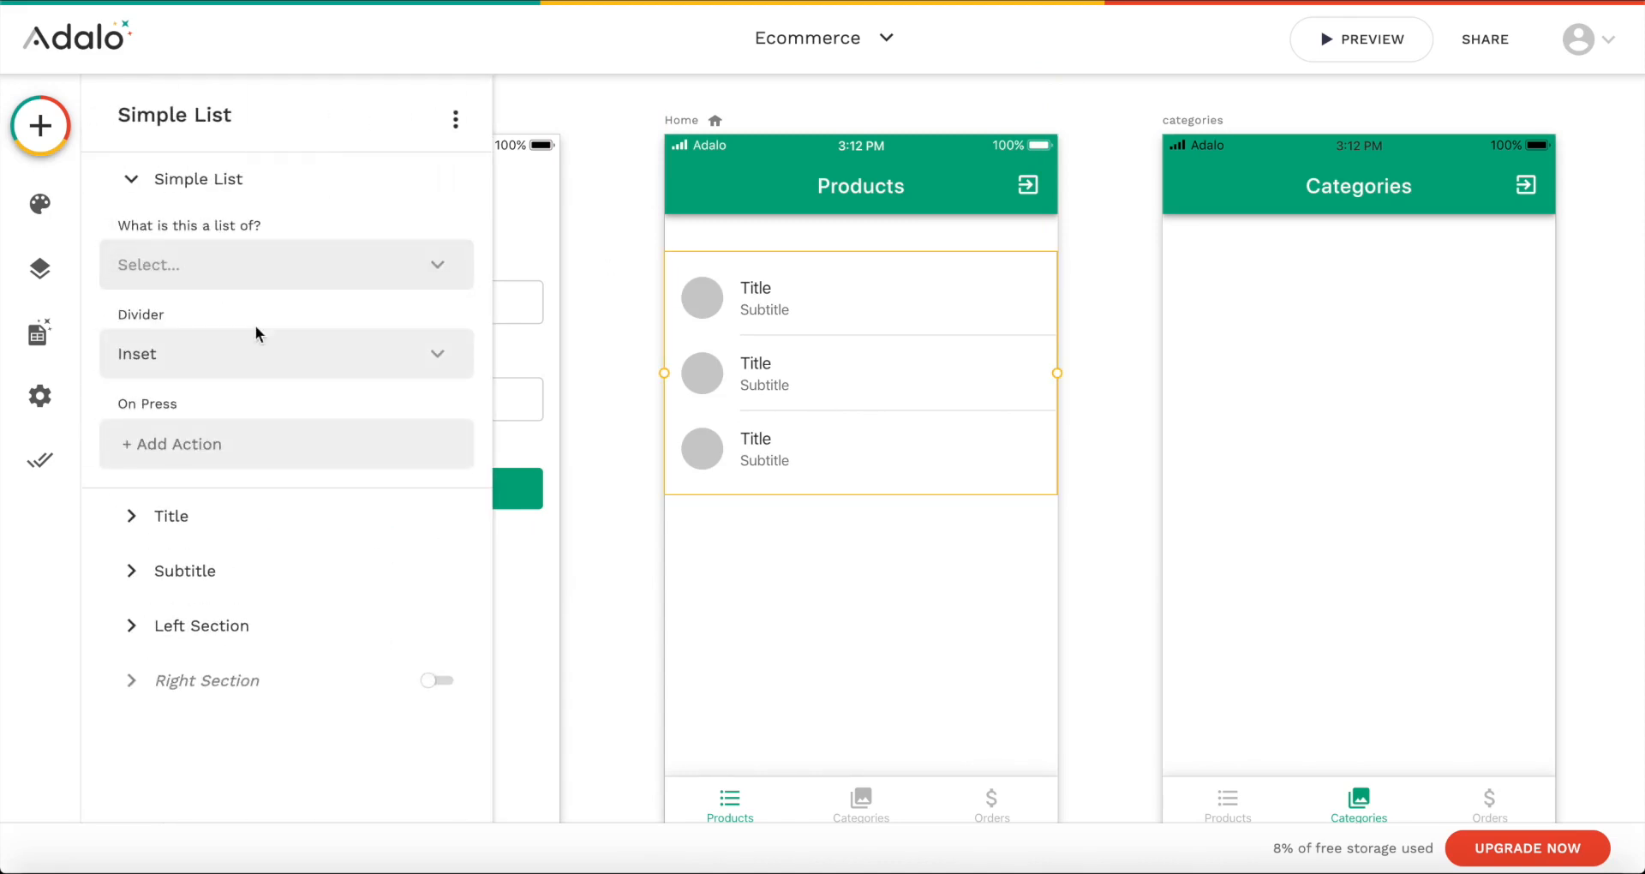
# Step: Make the list show all Products, sorted by Created Date from newest to oldest
pyautogui.click(274, 262)
pyautogui.click(236, 360)
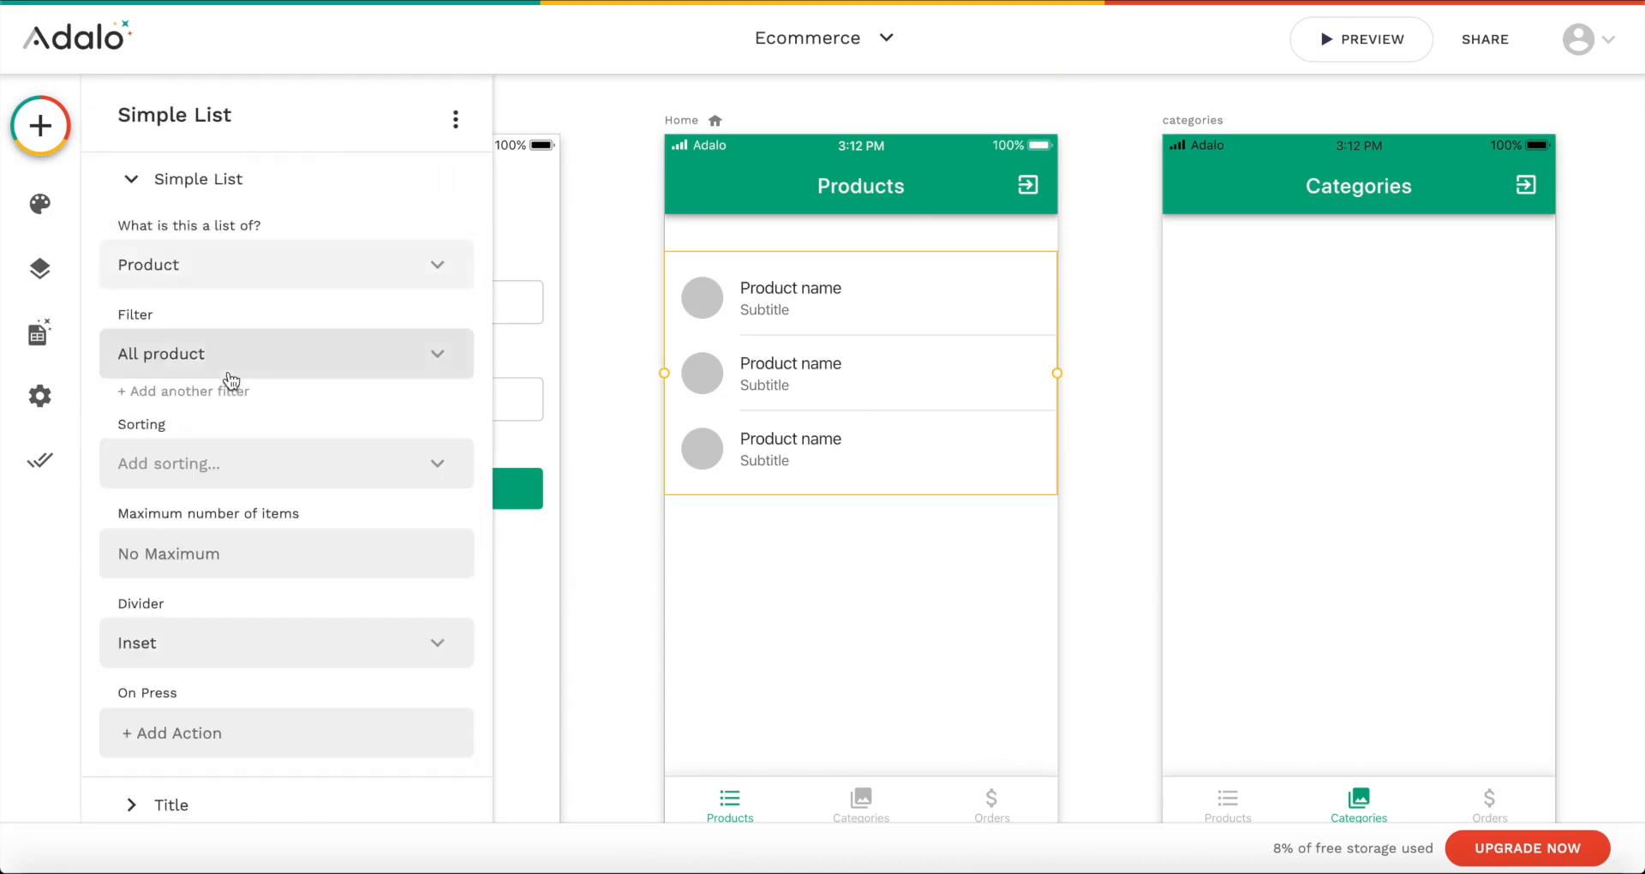
pyautogui.click(137, 353)
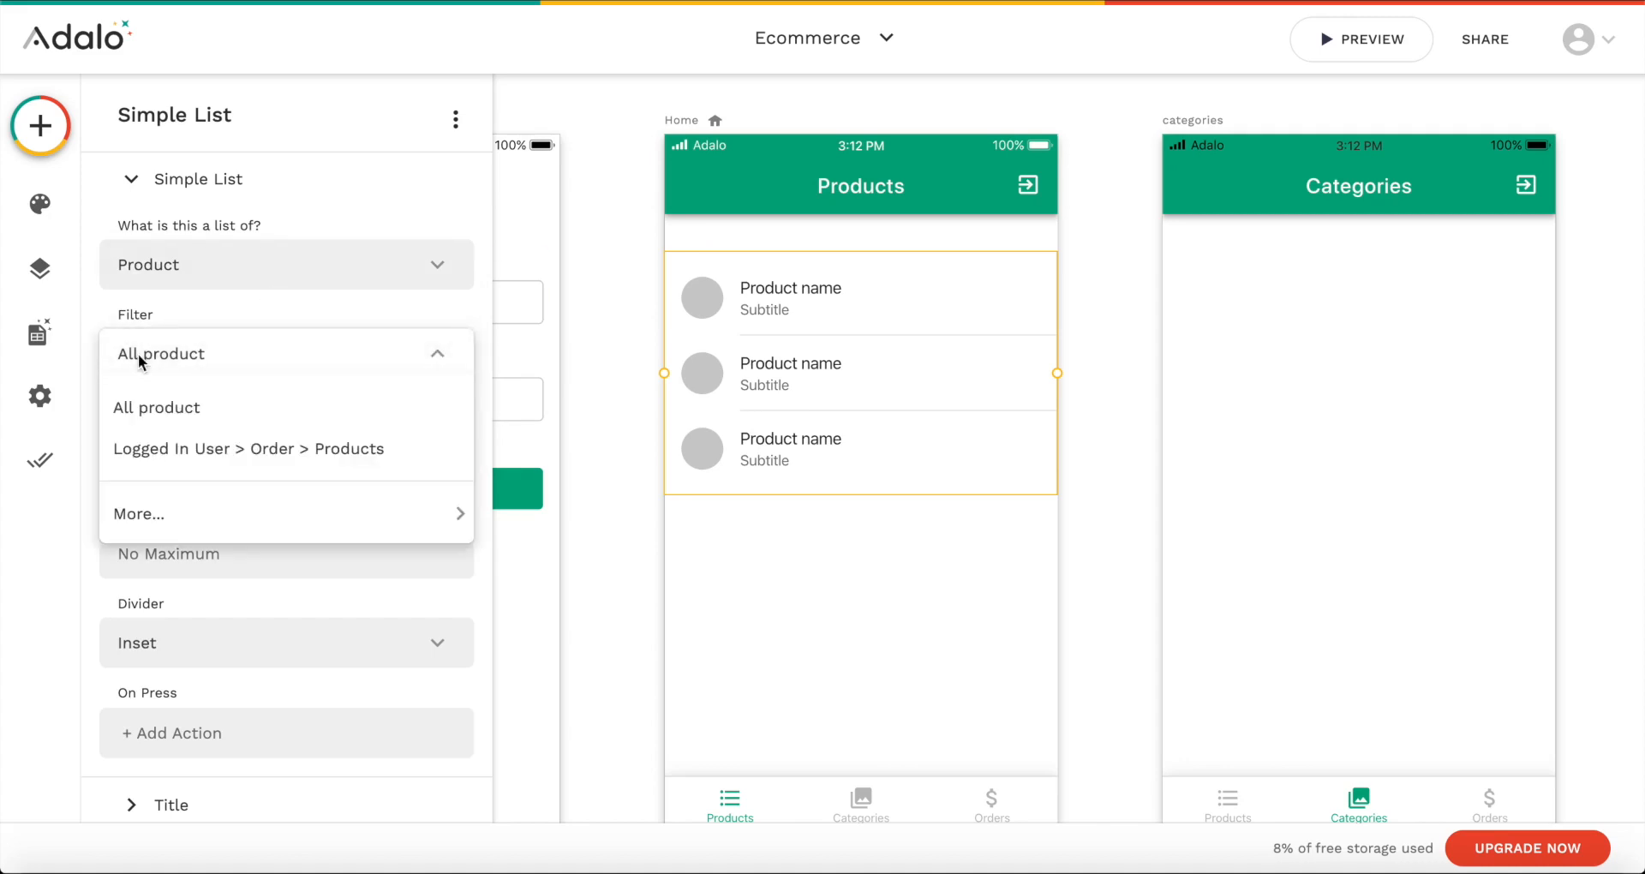
pyautogui.click(259, 310)
pyautogui.scroll(-2, 258, 308)
pyautogui.click(289, 373)
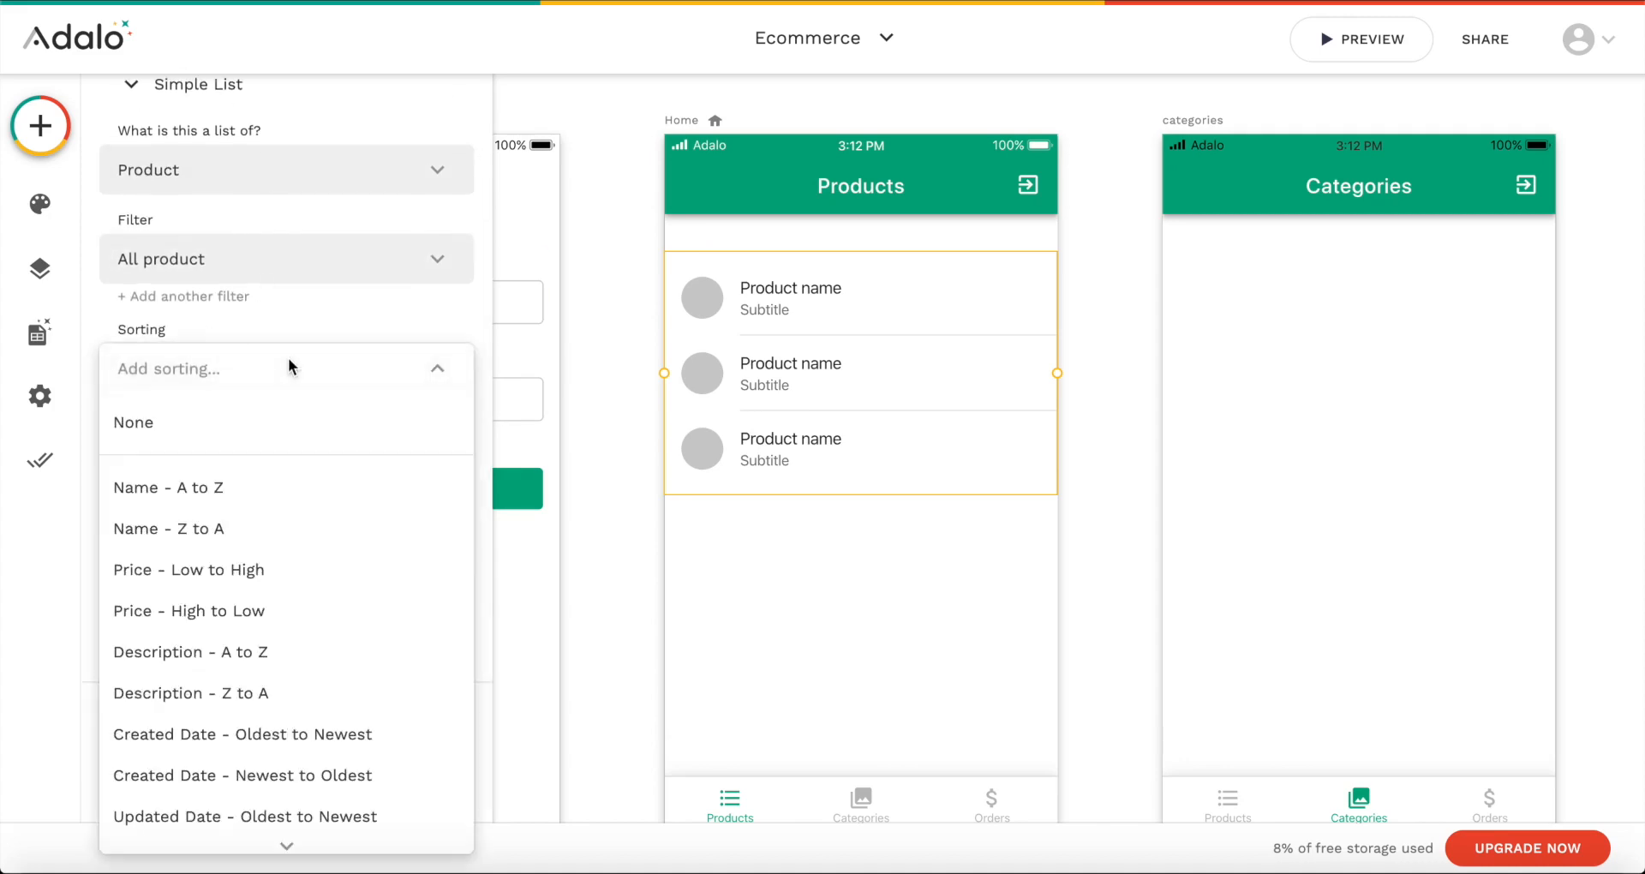
pyautogui.scroll(-1, 255, 448)
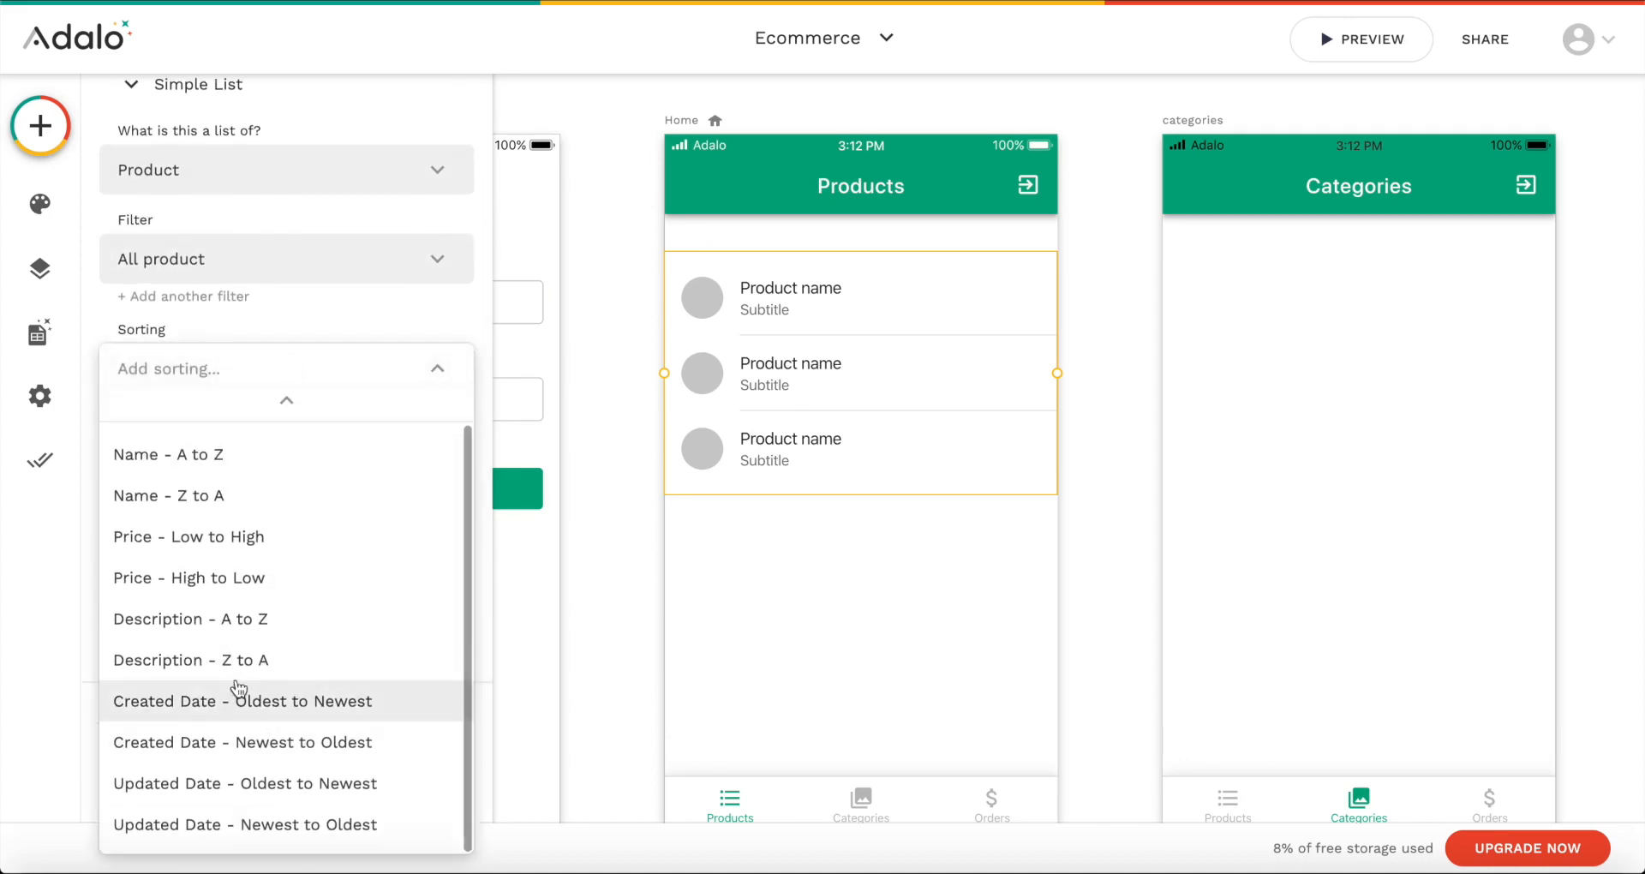
pyautogui.click(336, 742)
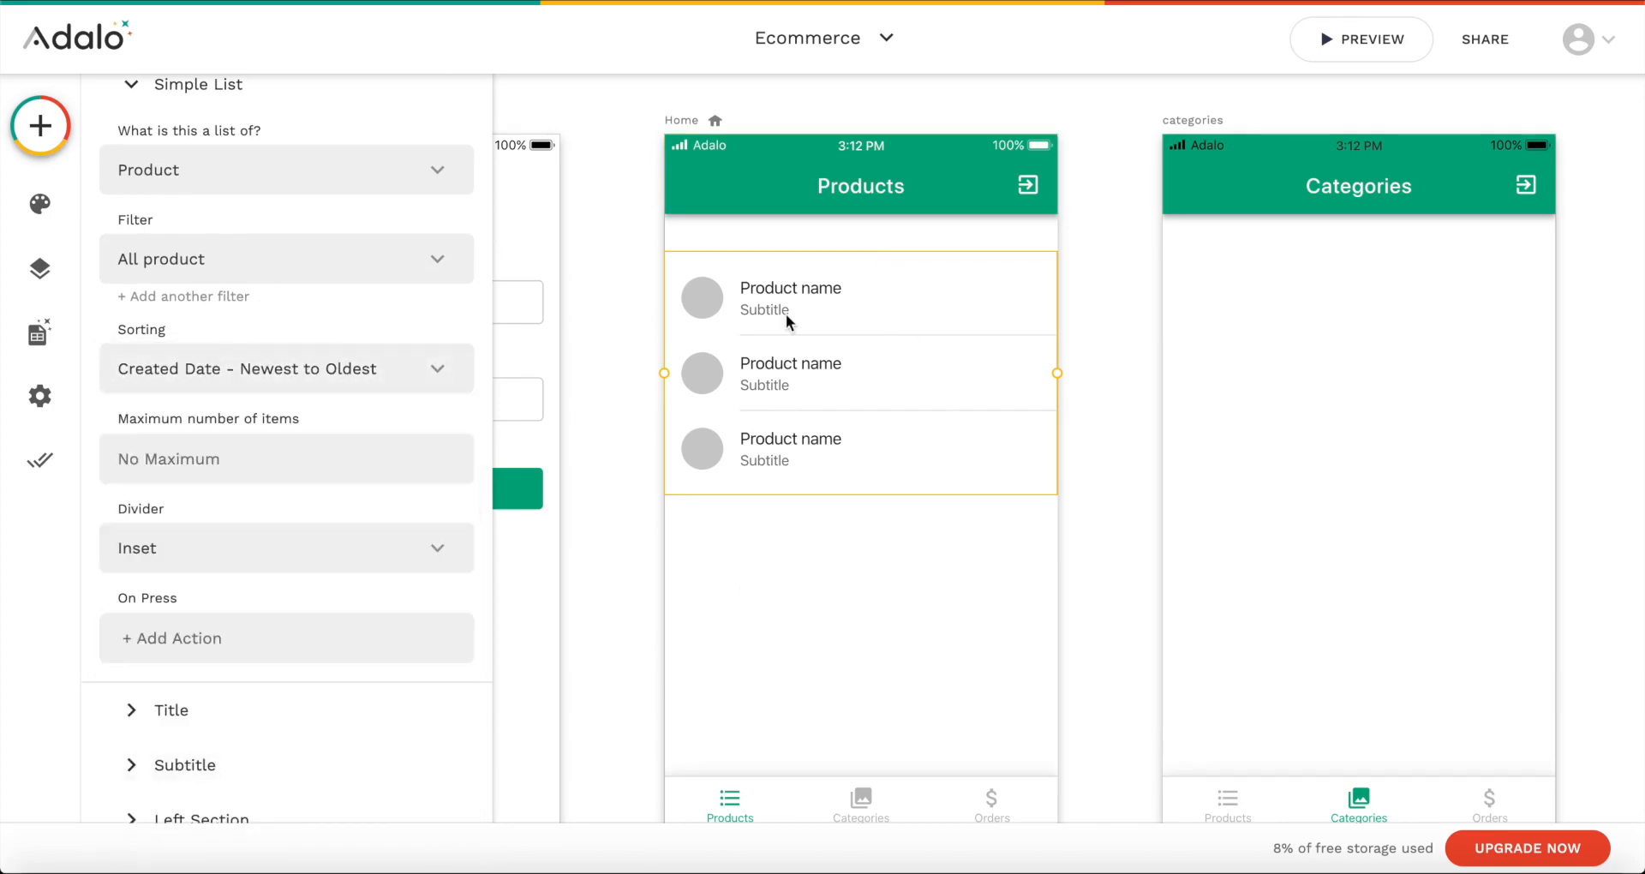
pyautogui.scroll(-1, 246, 481)
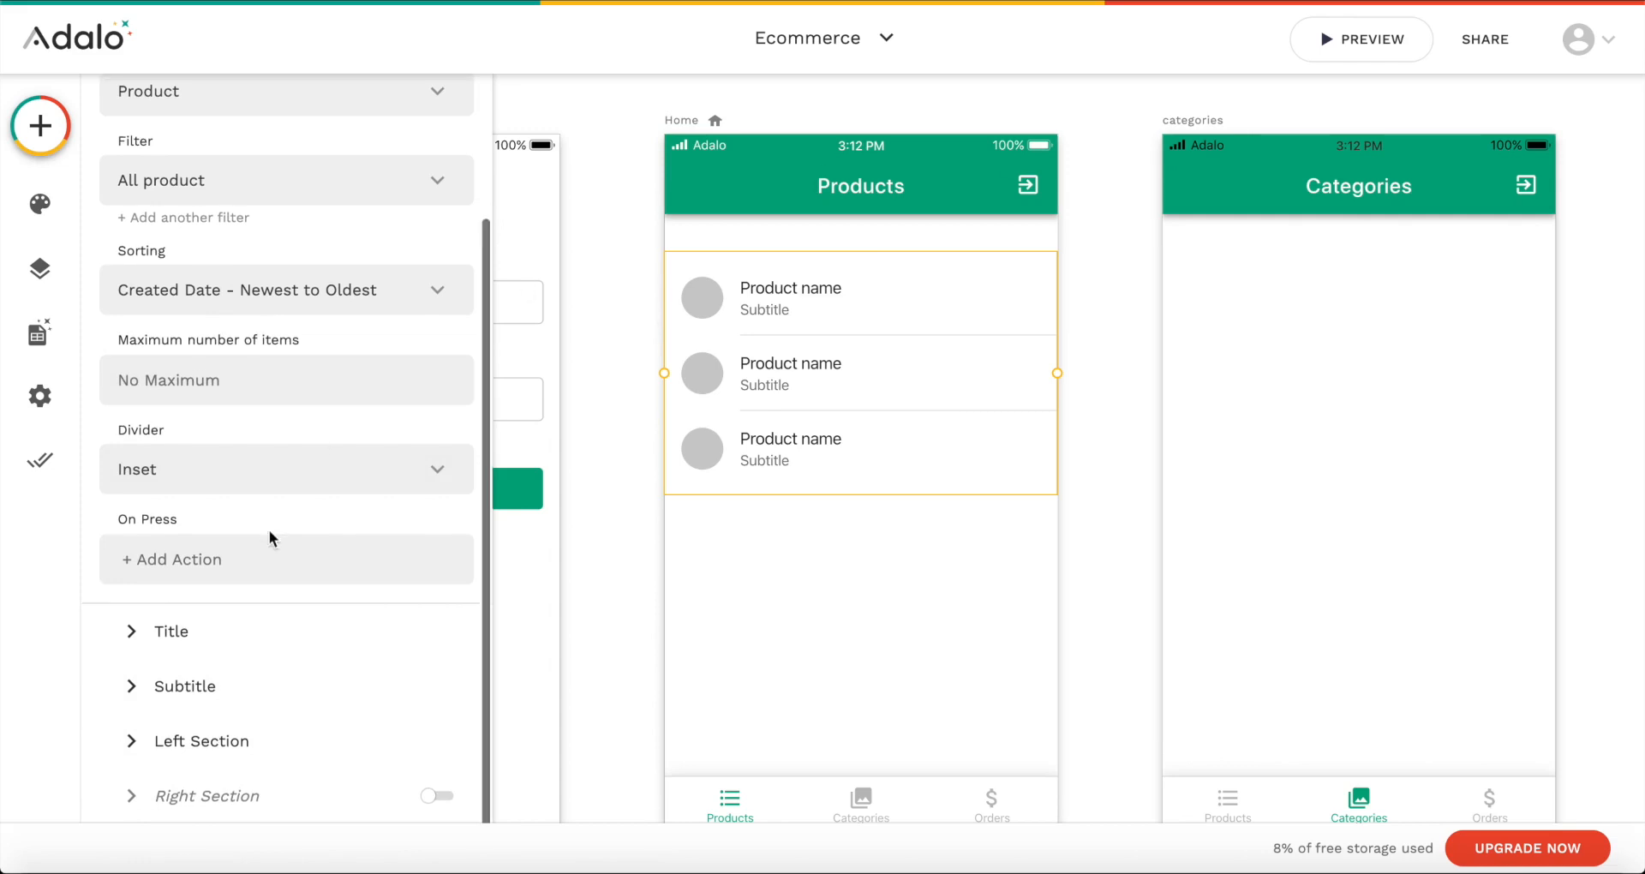
# Step: Replace the placeholder subtitle with each product's Description
pyautogui.click(158, 630)
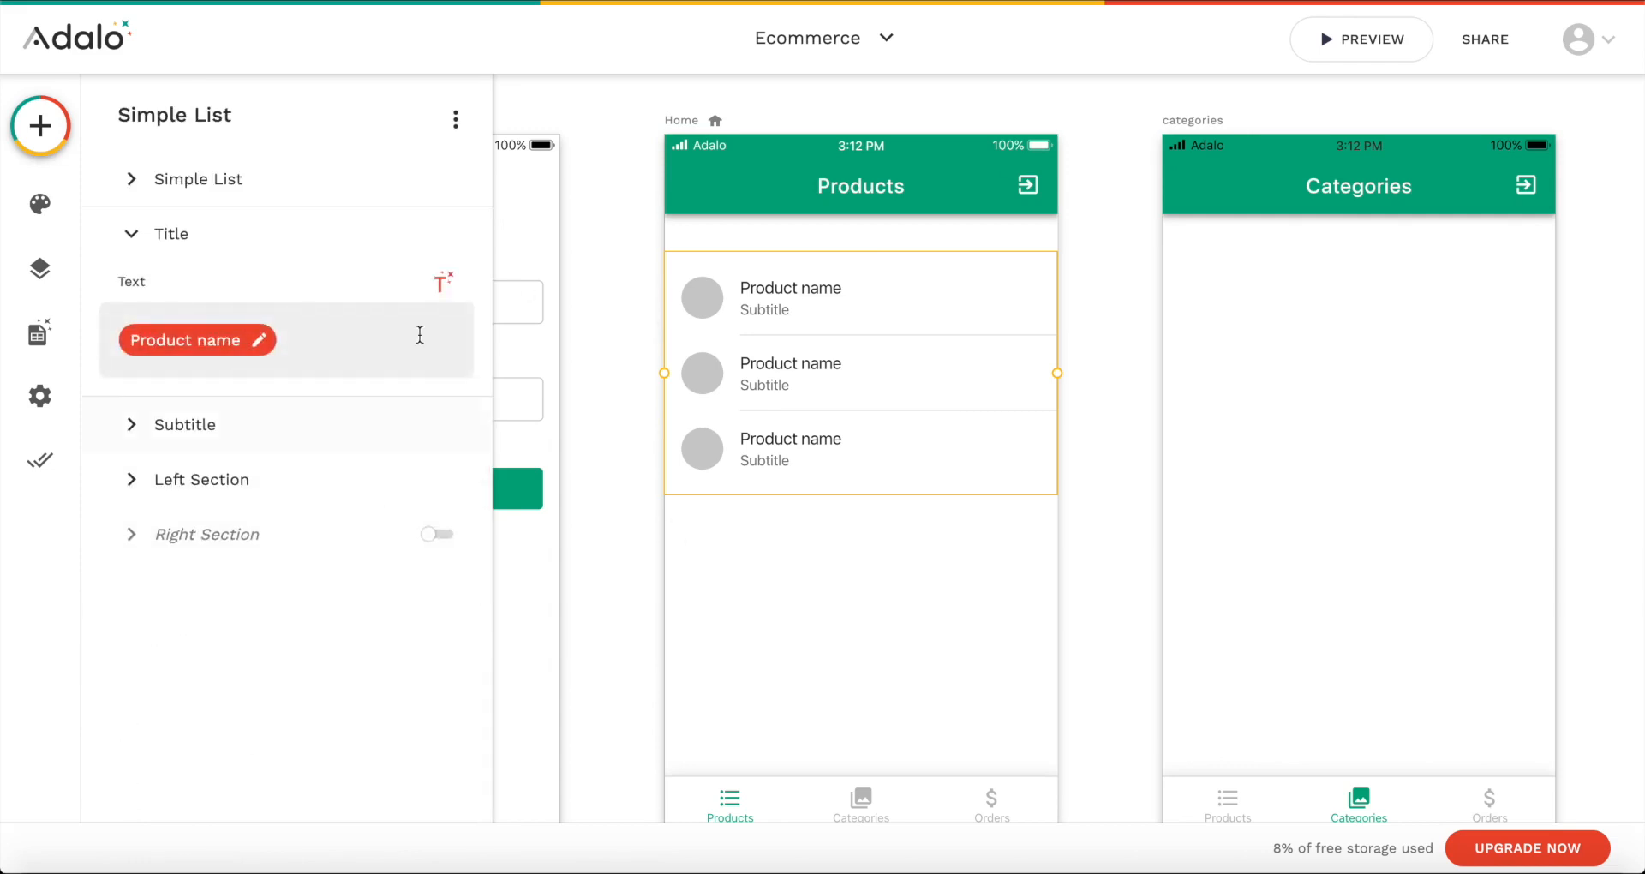
pyautogui.click(159, 425)
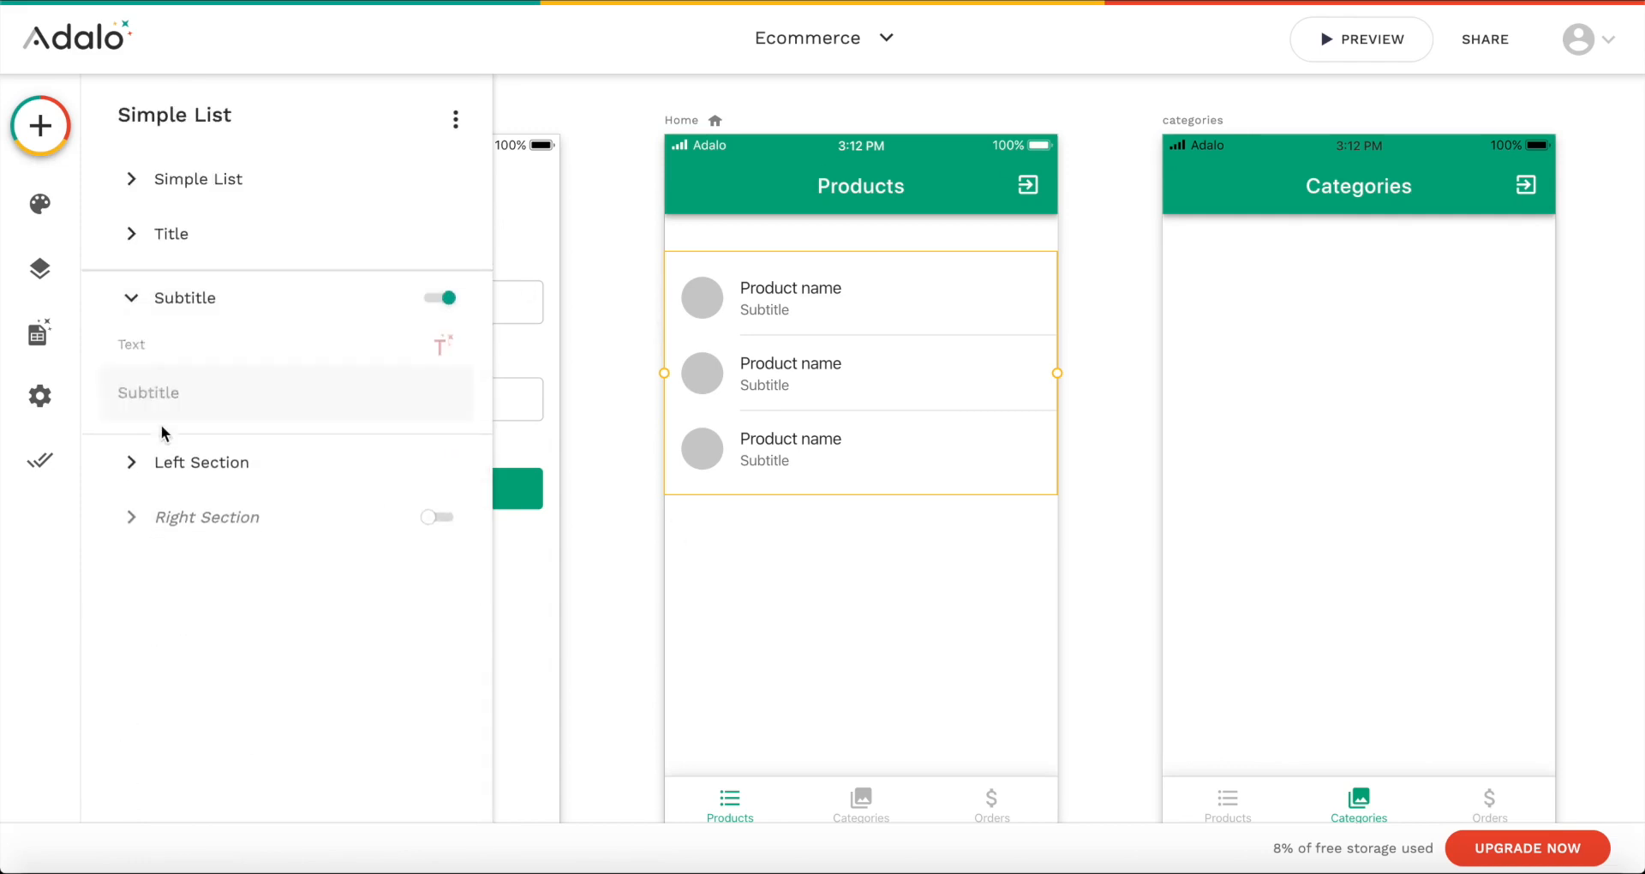
pyautogui.doubleClick(205, 380)
pyautogui.press('BackSpace')
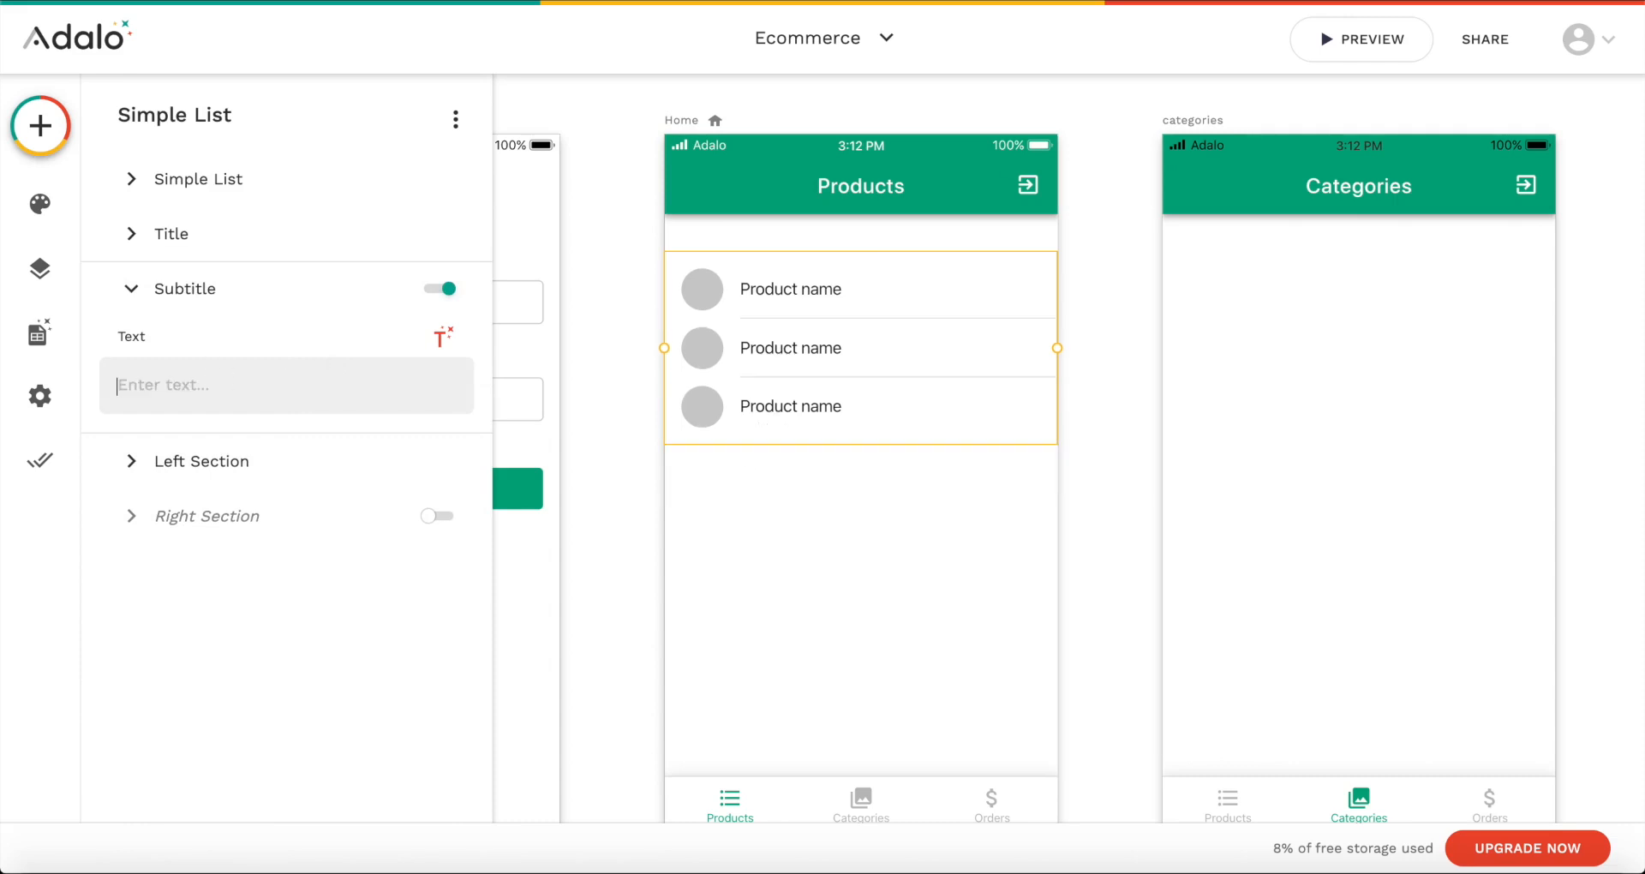
pyautogui.click(446, 338)
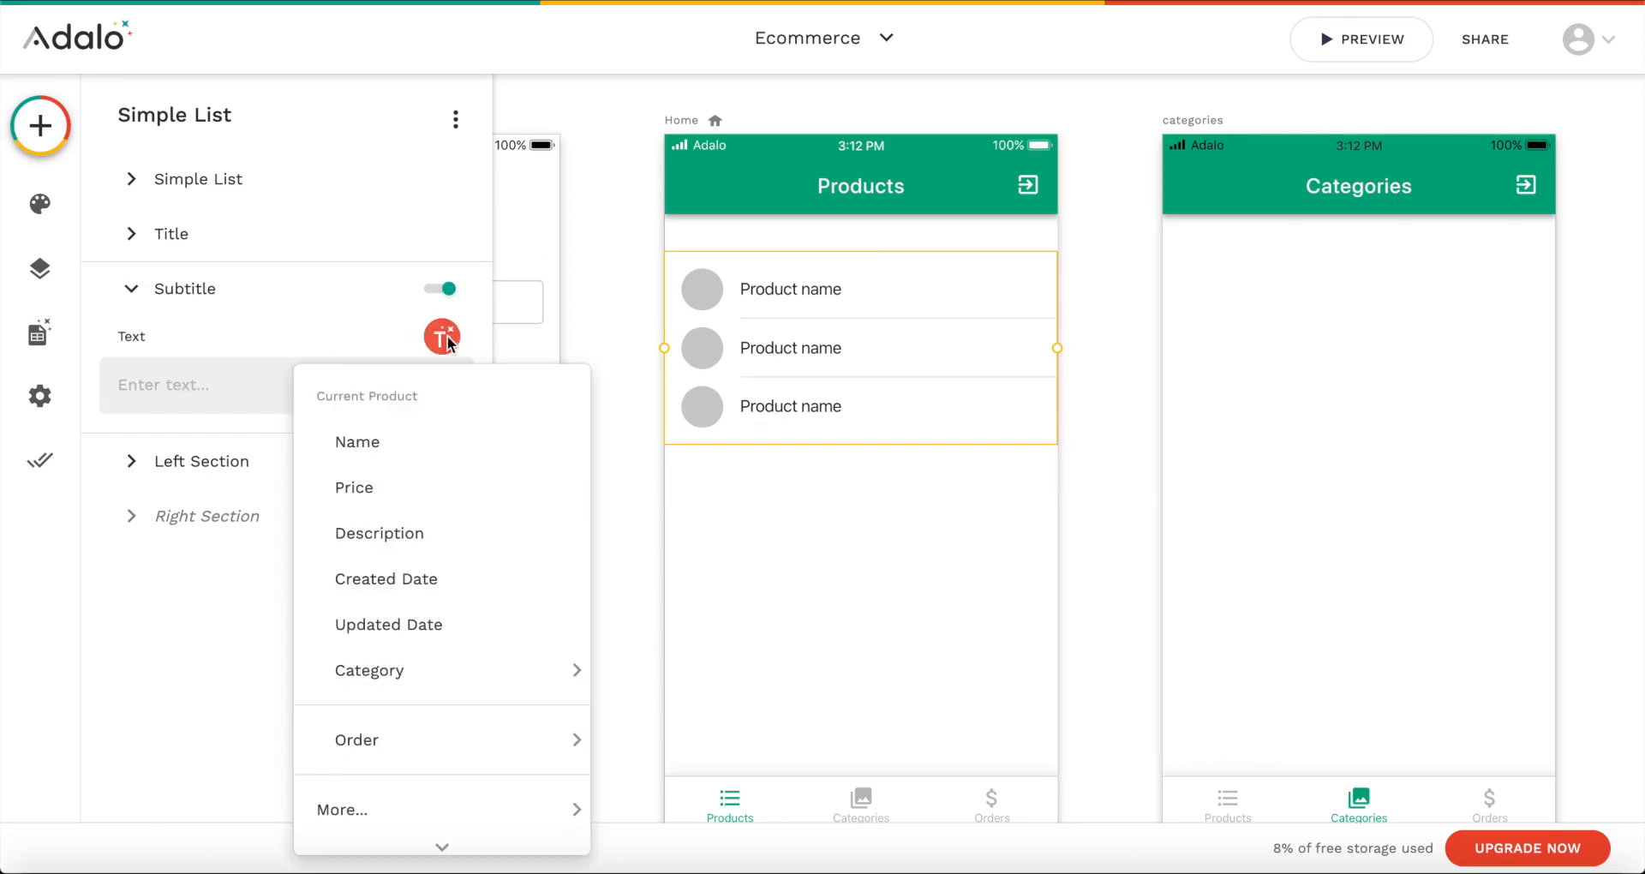
pyautogui.click(467, 535)
# Step: Set the left section to an Image using Current Product > Image
pyautogui.click(235, 479)
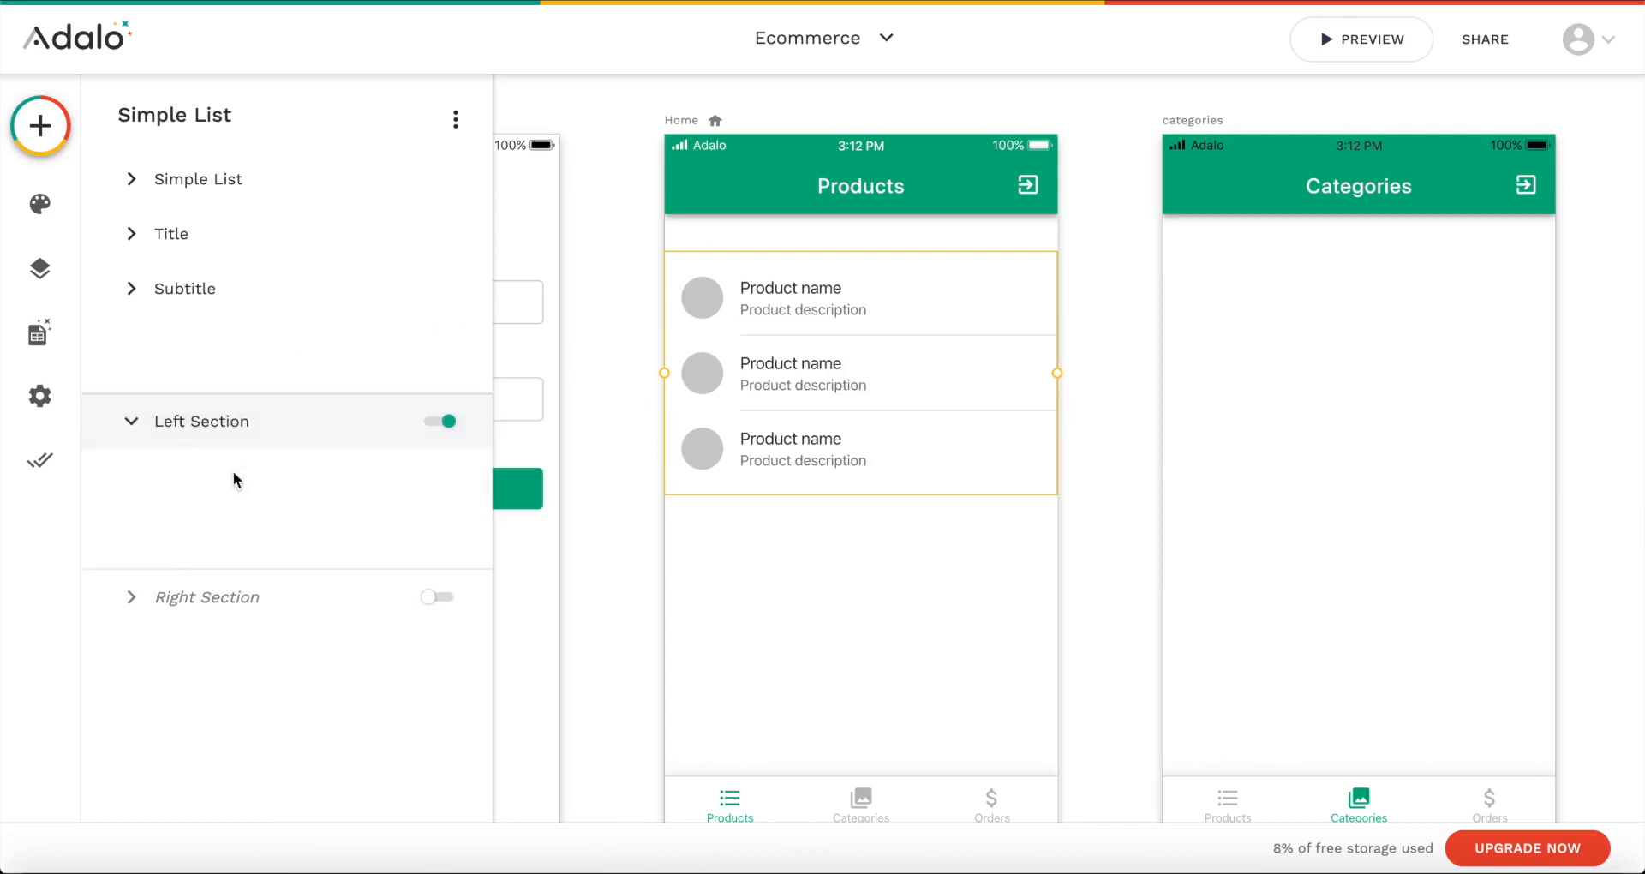
pyautogui.click(214, 443)
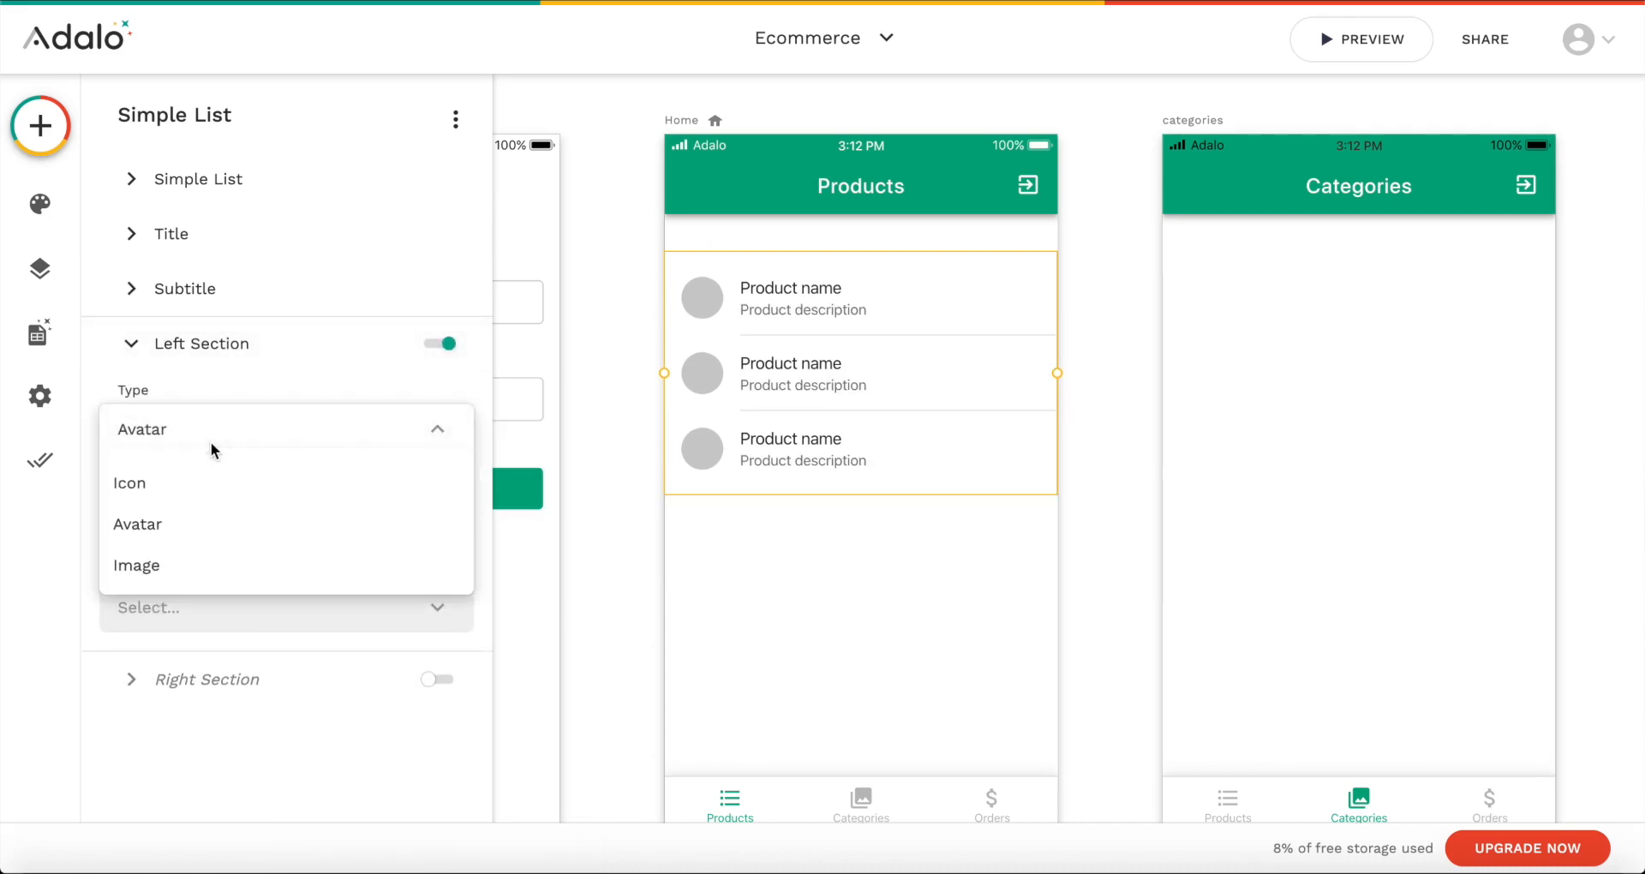
pyautogui.click(168, 573)
pyautogui.click(383, 504)
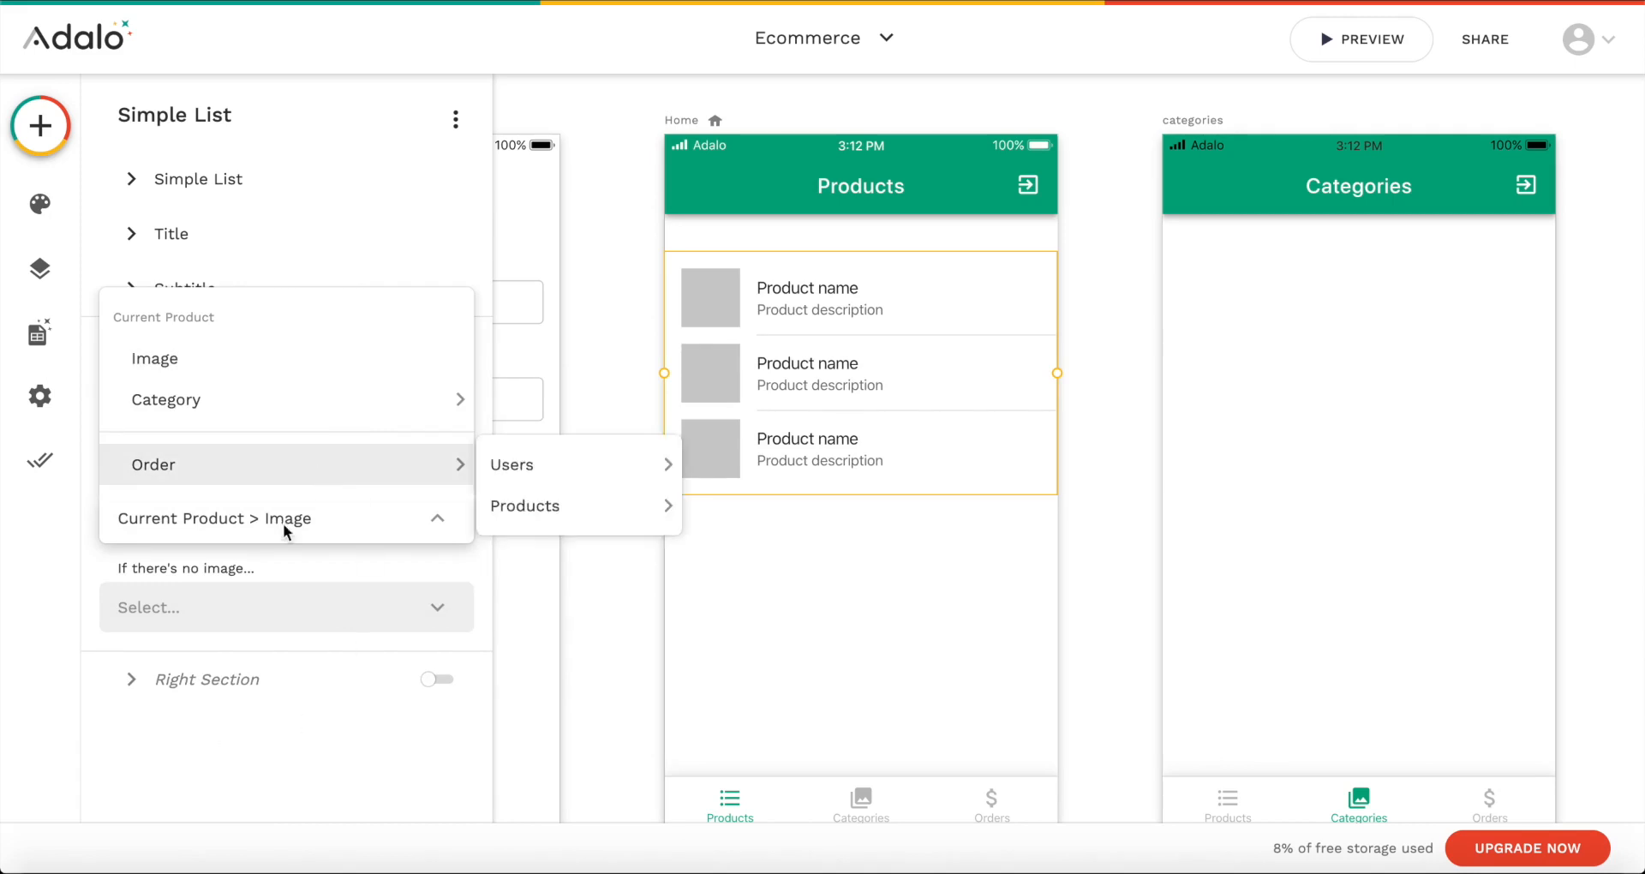
pyautogui.click(310, 358)
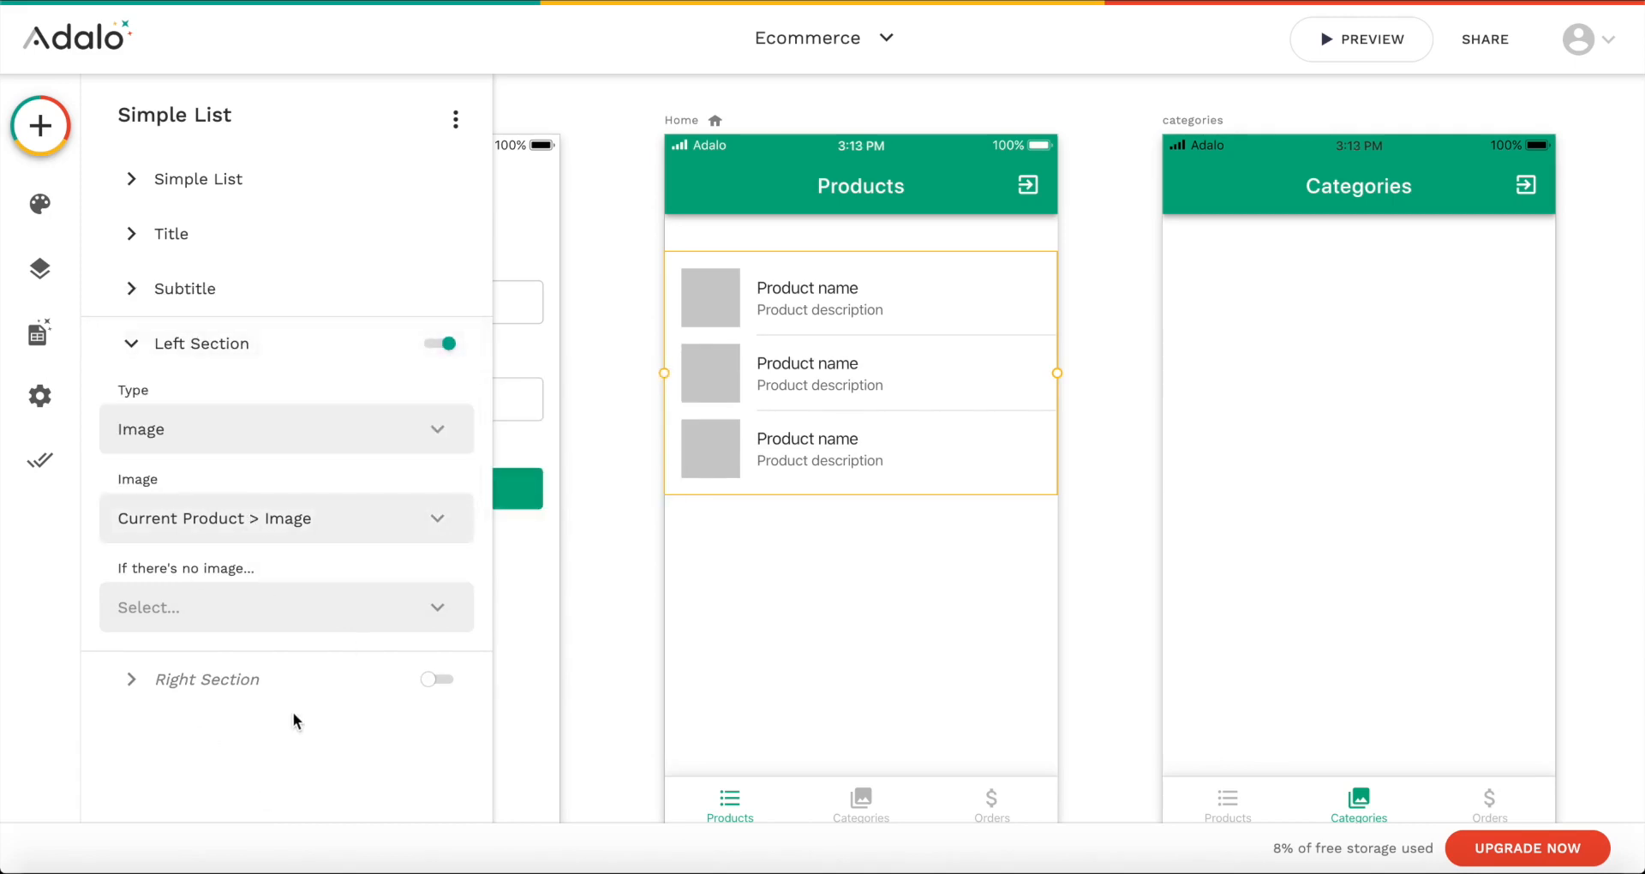
# Step: Place an Image List grid on the Categories screen
pyautogui.click(1072, 475)
pyautogui.hscroll(5, 1072, 475)
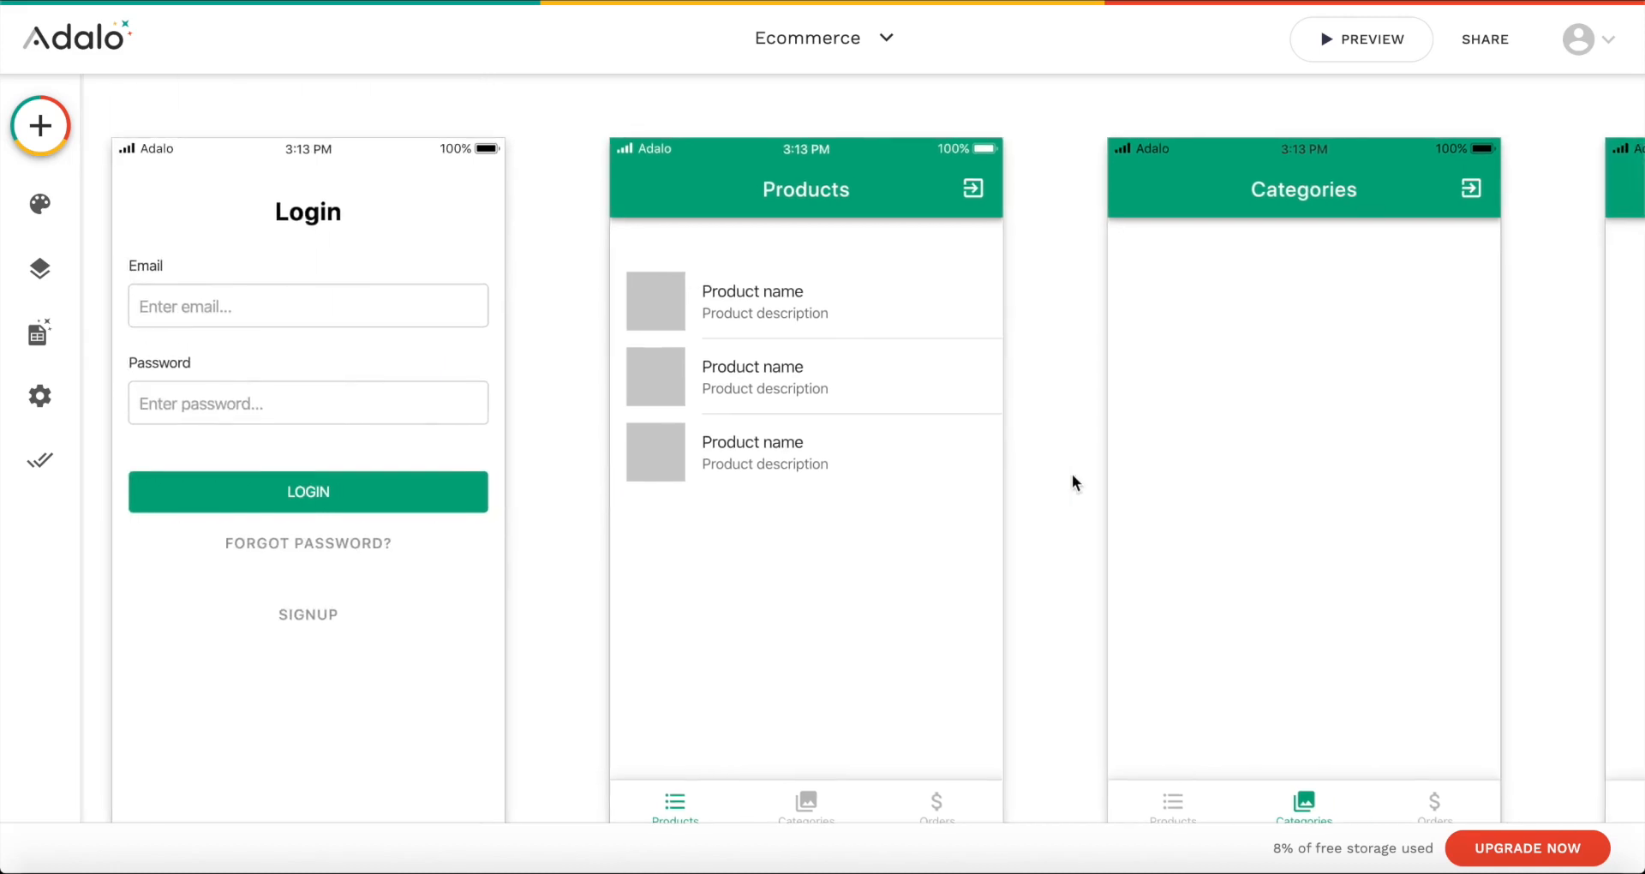
pyautogui.scroll(-1, 1072, 476)
pyautogui.hscroll(-1, 1071, 475)
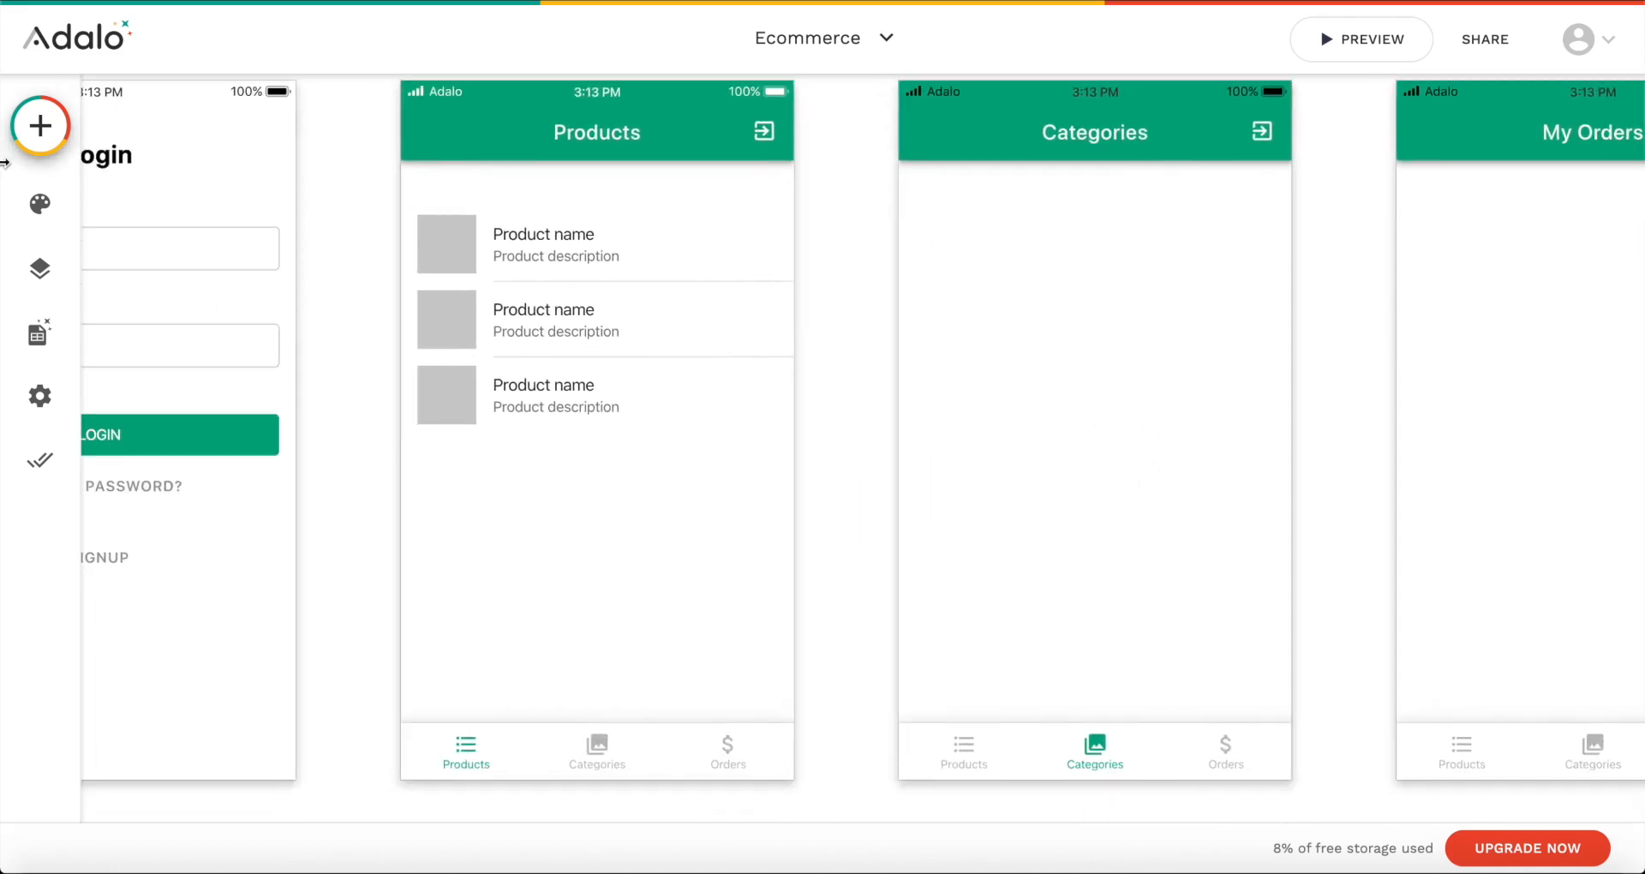
pyautogui.click(40, 125)
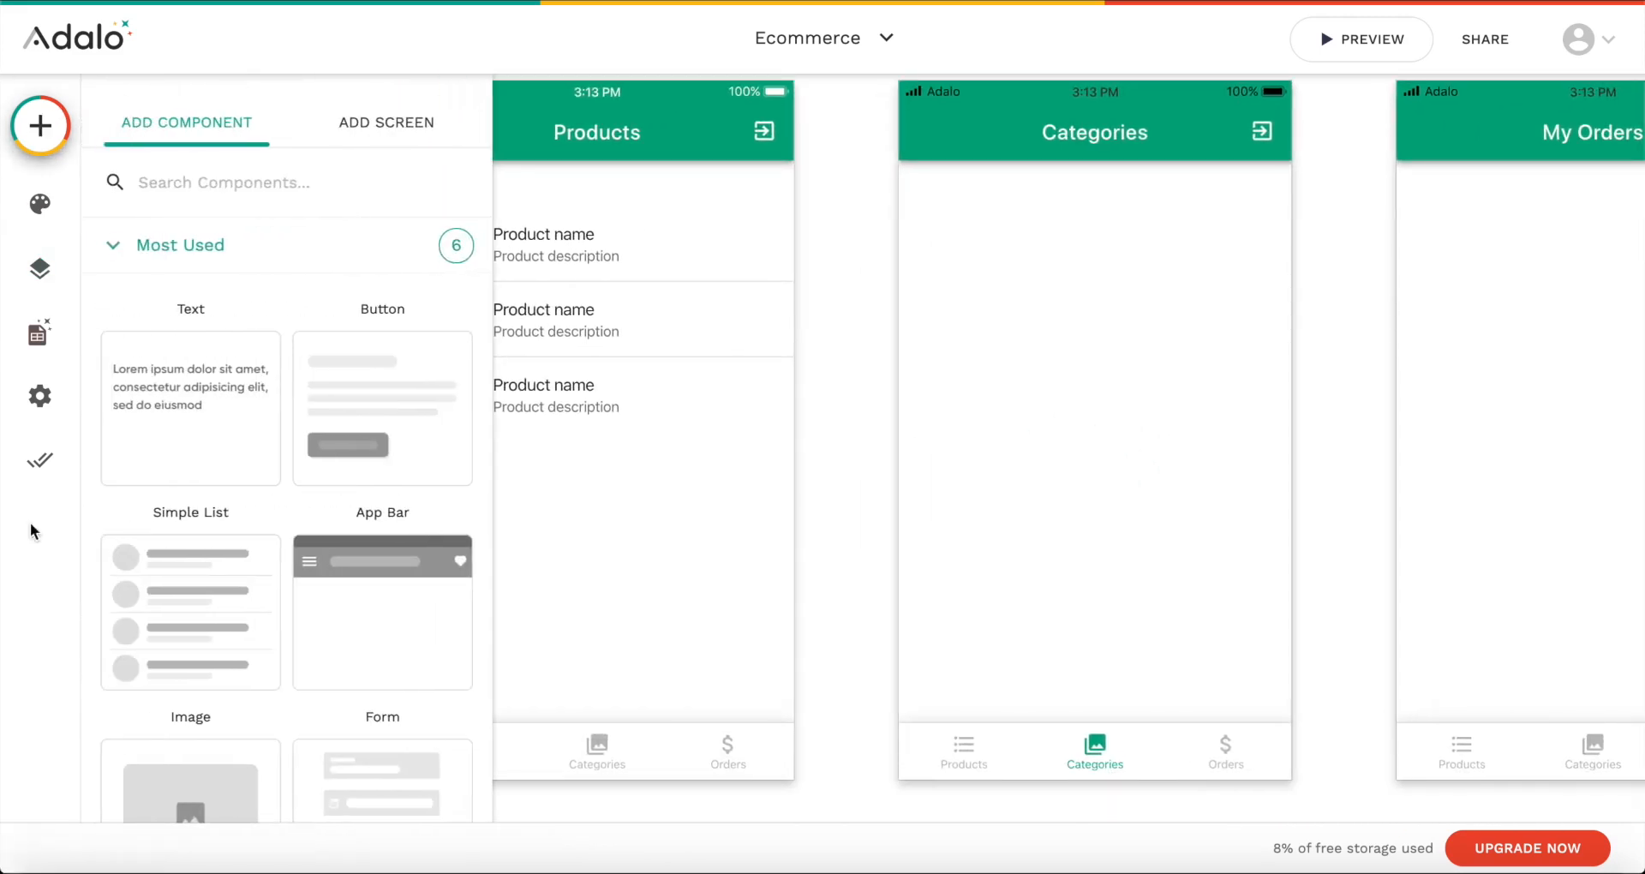
pyautogui.scroll(-4, 294, 396)
pyautogui.scroll(-1, 296, 394)
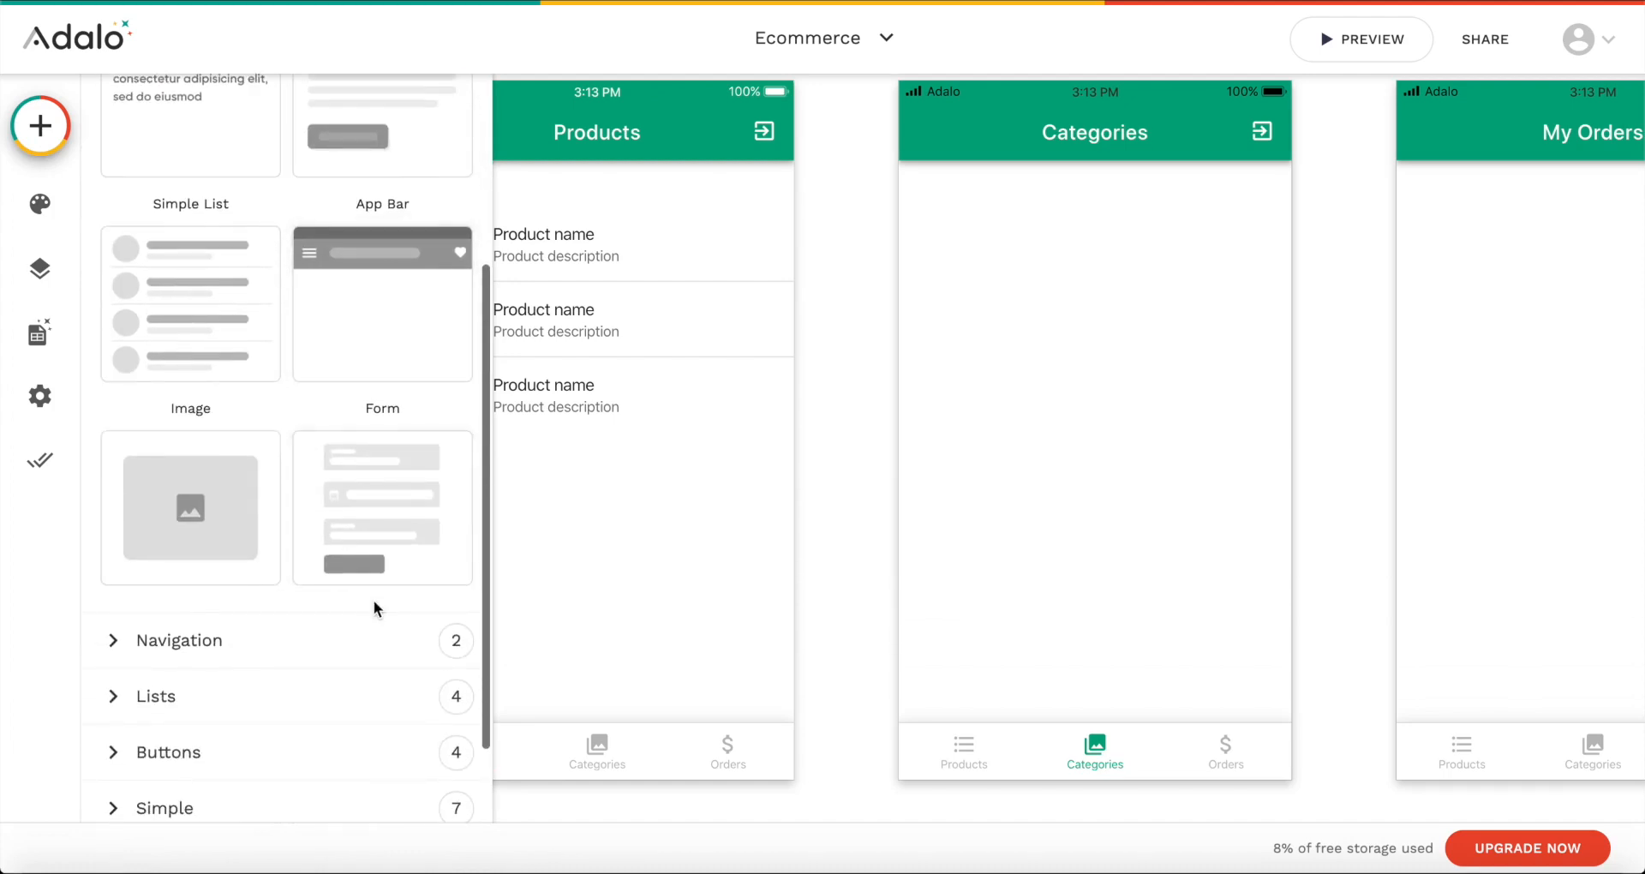
pyautogui.scroll(-2, 374, 601)
pyautogui.click(268, 545)
pyautogui.scroll(-5, 274, 565)
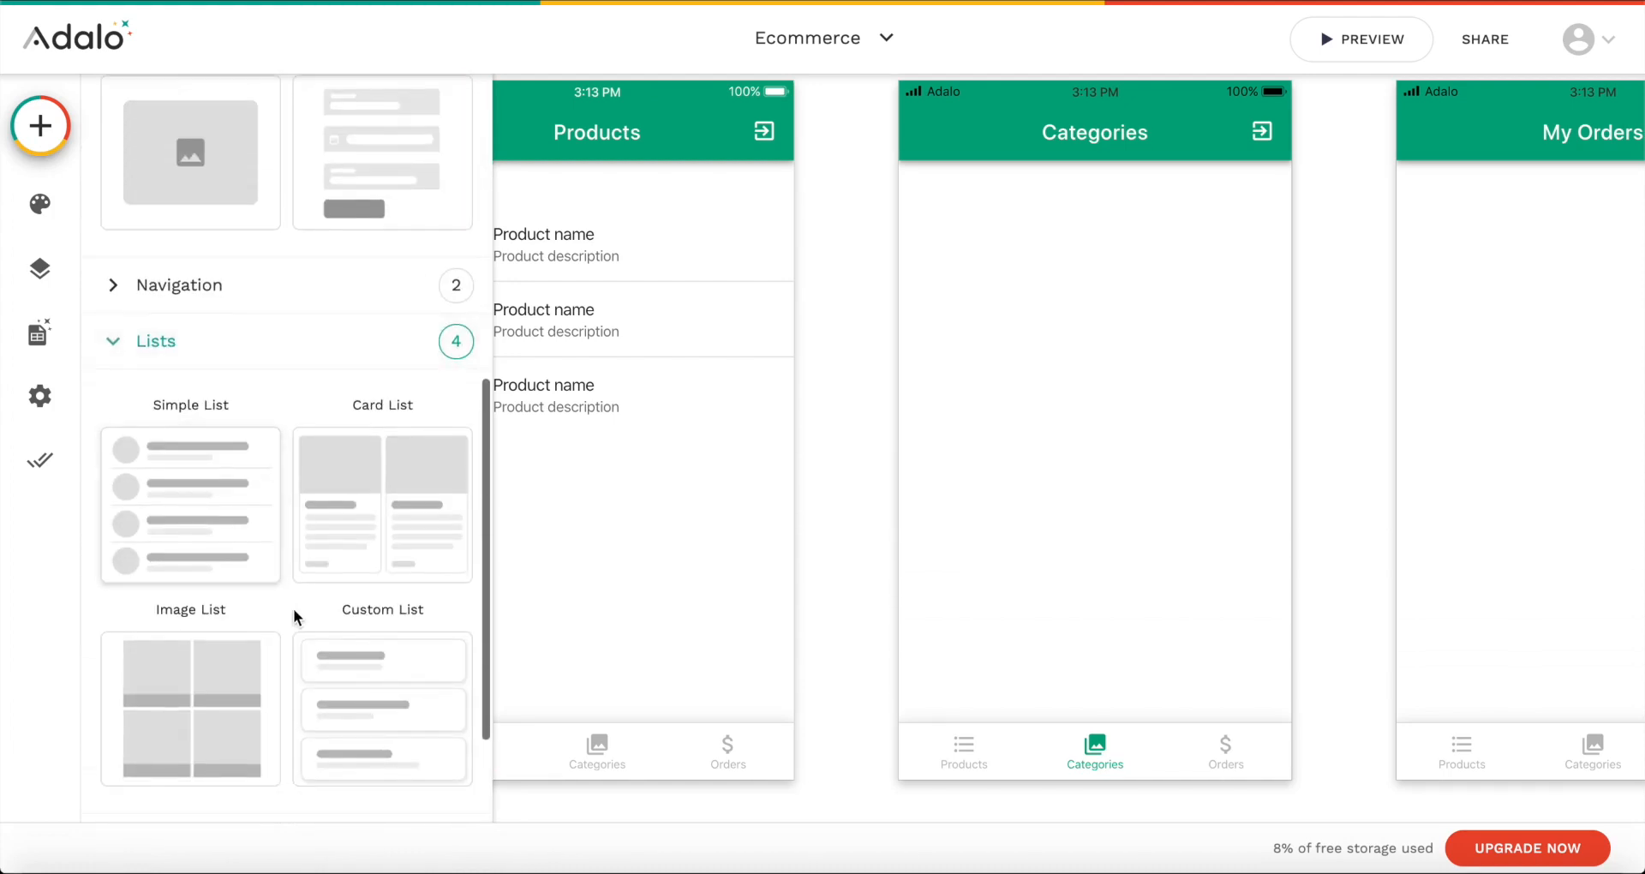
pyautogui.moveTo(208, 565); pyautogui.dragTo(1089, 384)
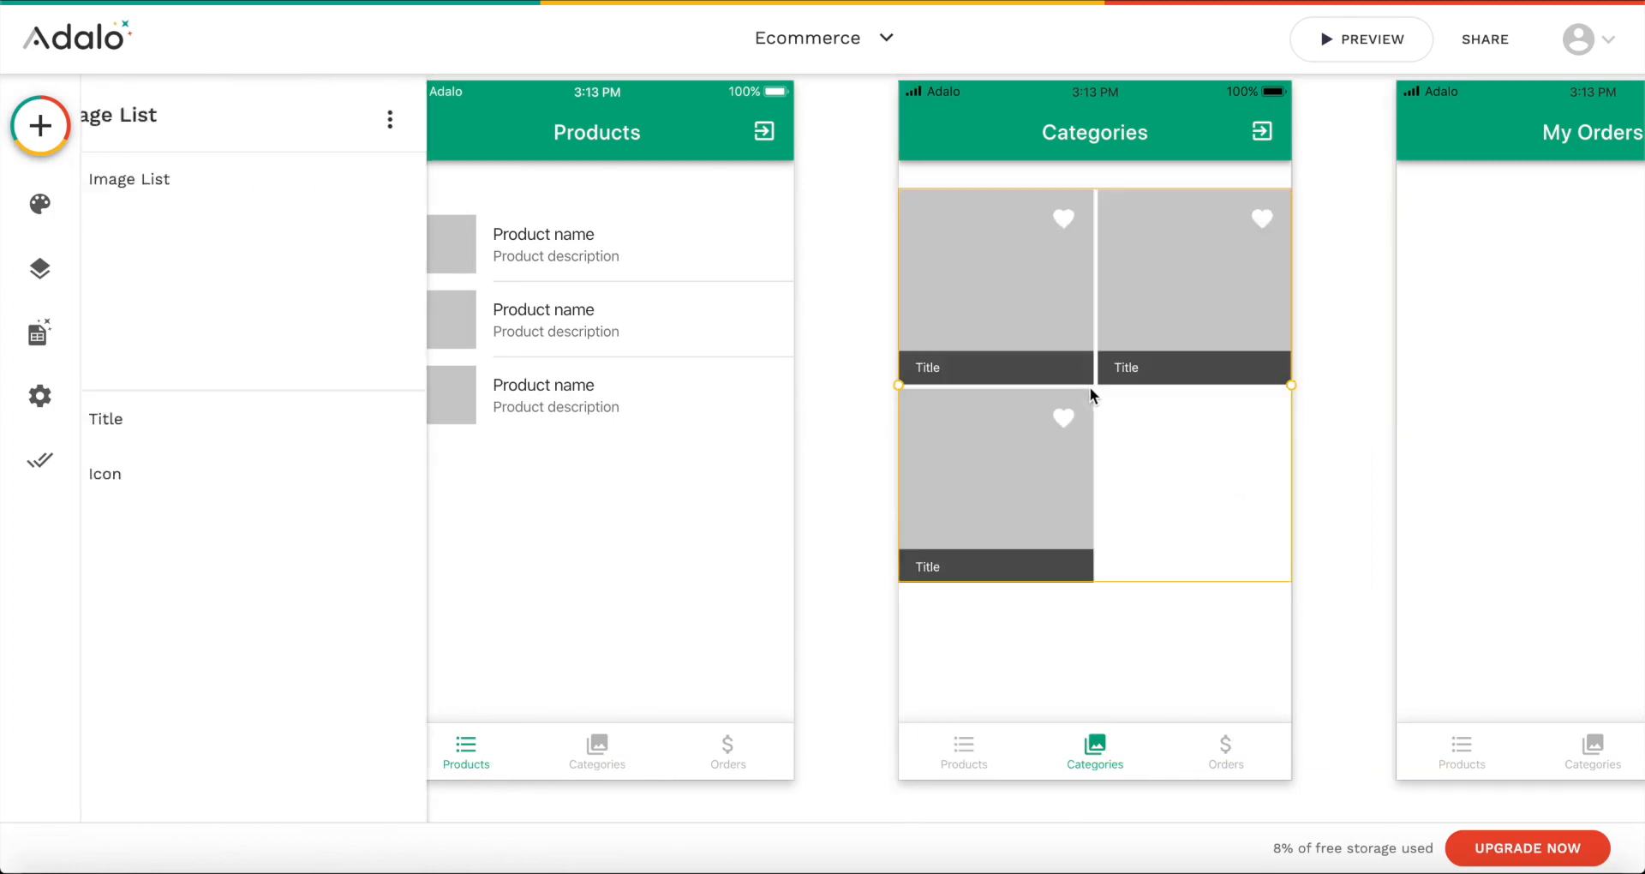
# Step: Turn off the heart icons and make the grid list Categories with their own images and names
pyautogui.click(176, 659)
pyautogui.click(437, 288)
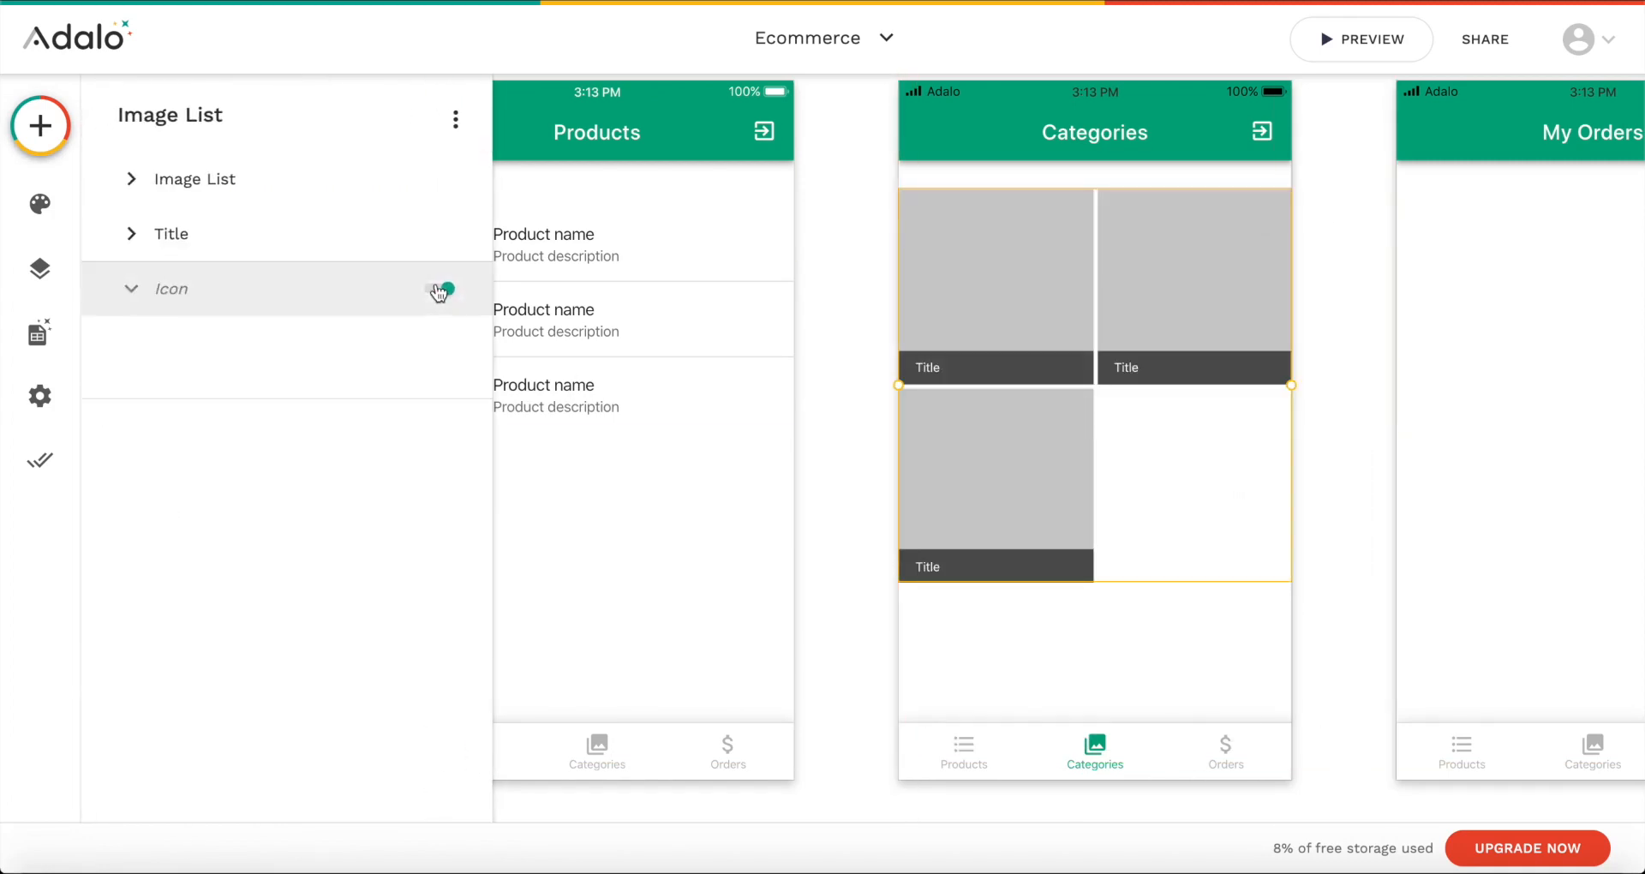
pyautogui.click(172, 181)
pyautogui.click(220, 270)
pyautogui.click(160, 409)
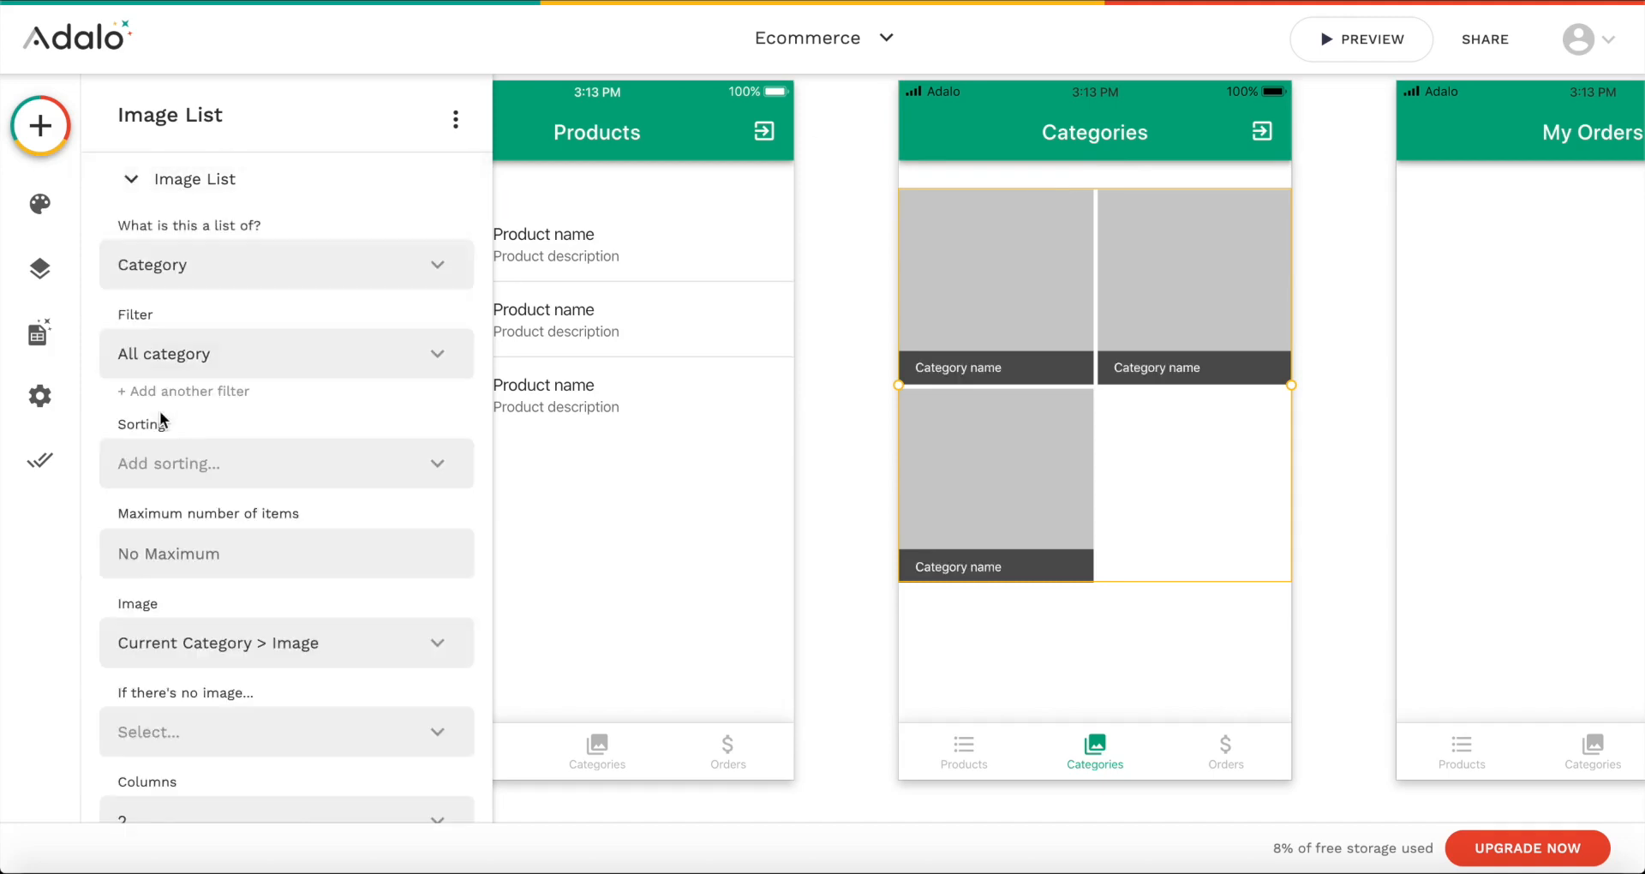
pyautogui.scroll(-3, 228, 356)
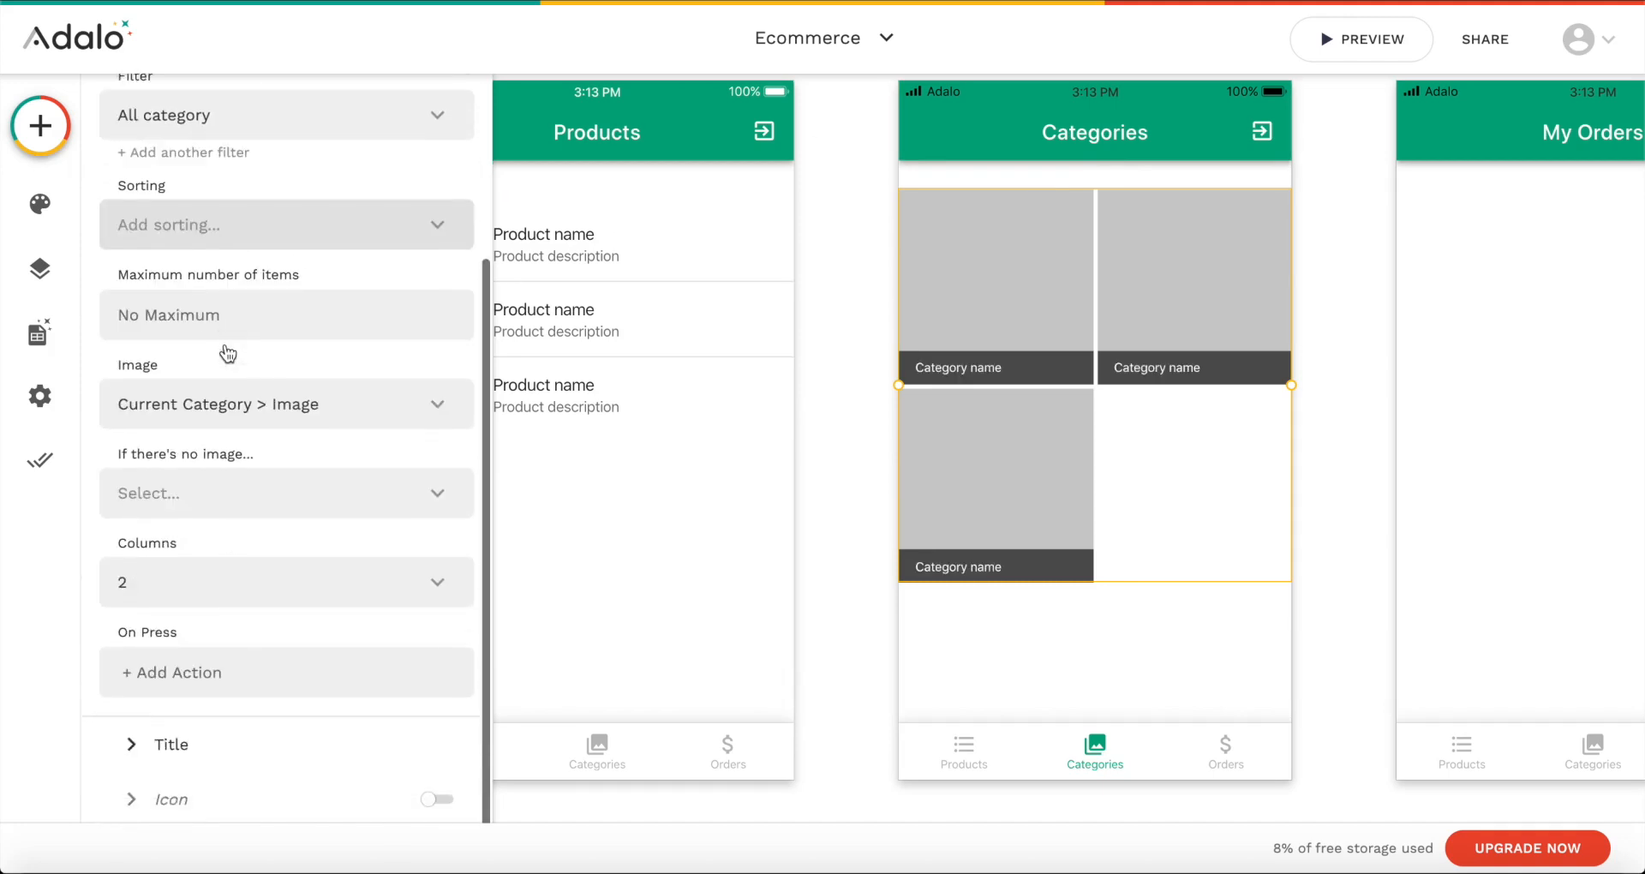
pyautogui.click(198, 395)
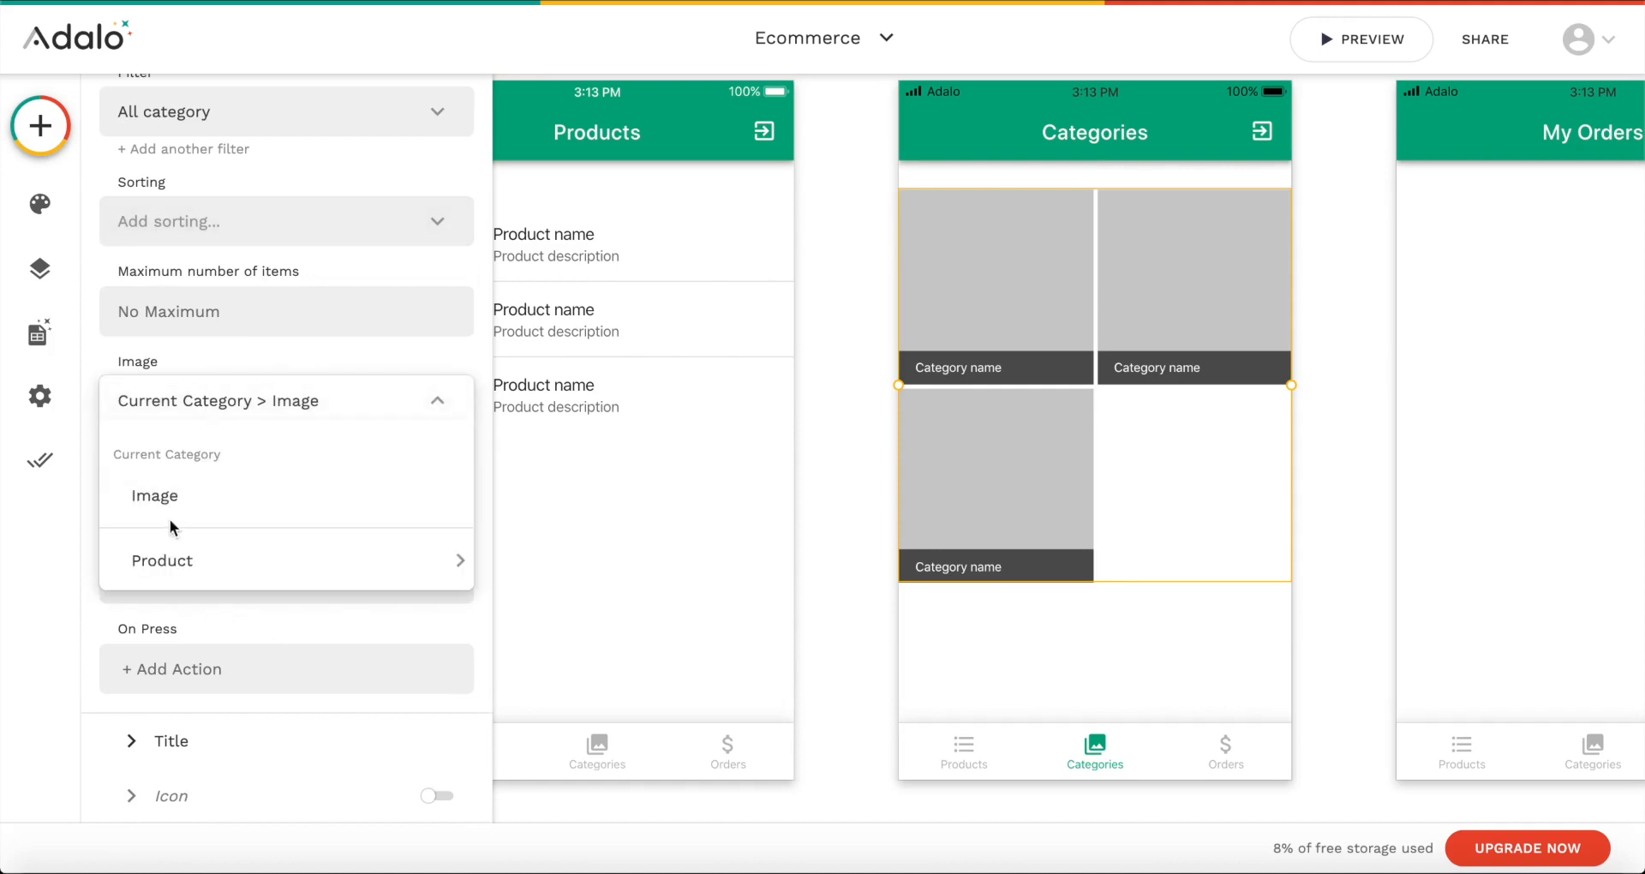
pyautogui.click(263, 418)
pyautogui.click(199, 771)
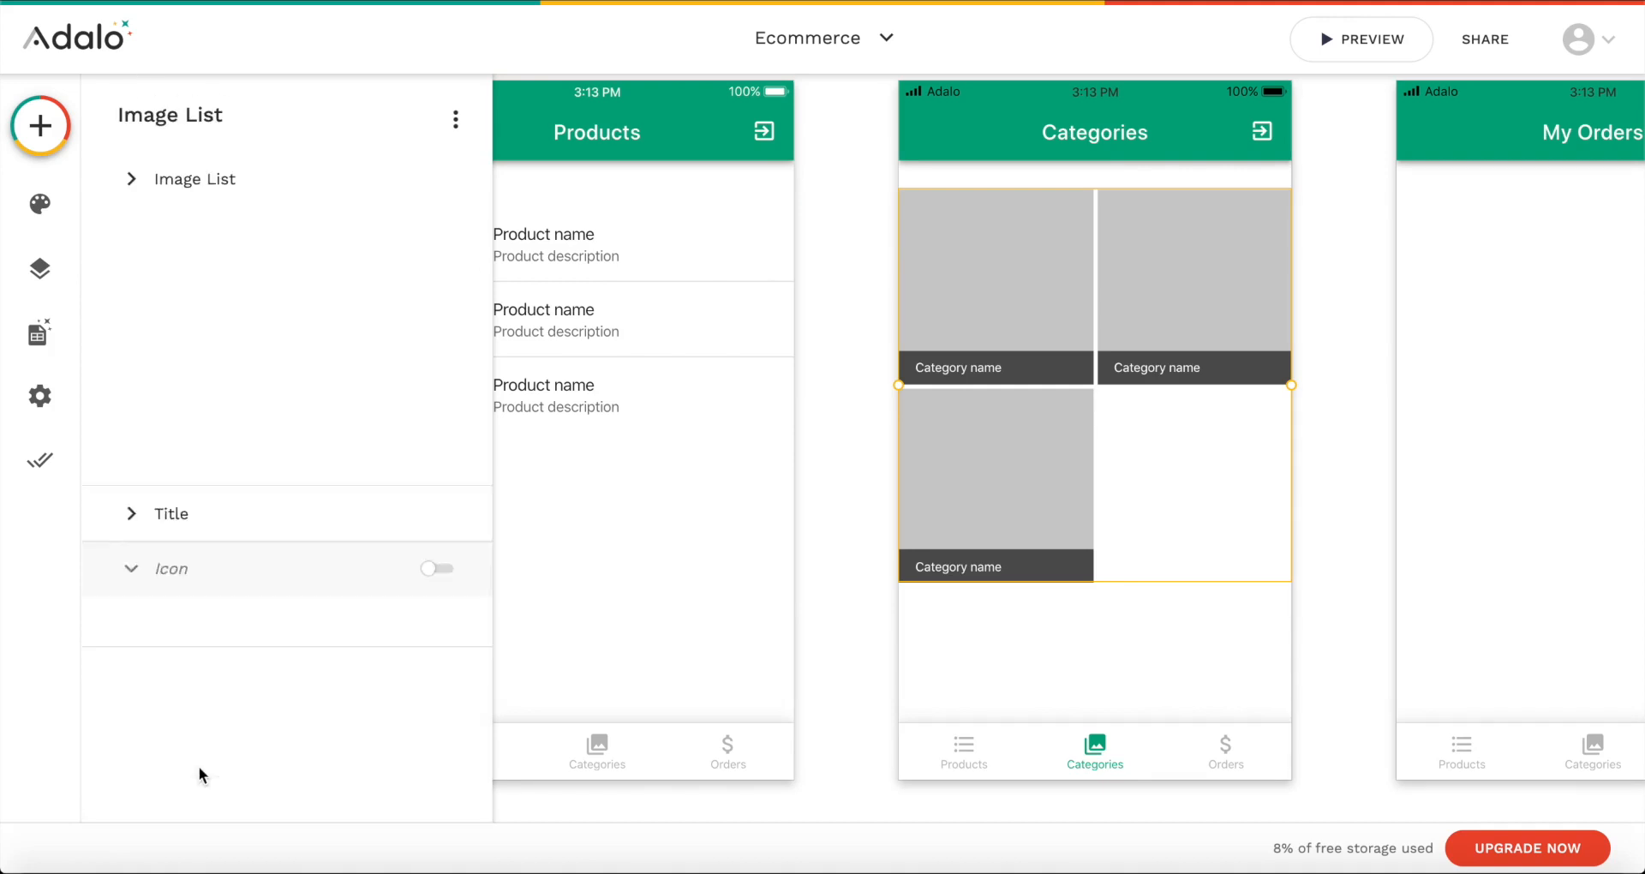
pyautogui.click(195, 239)
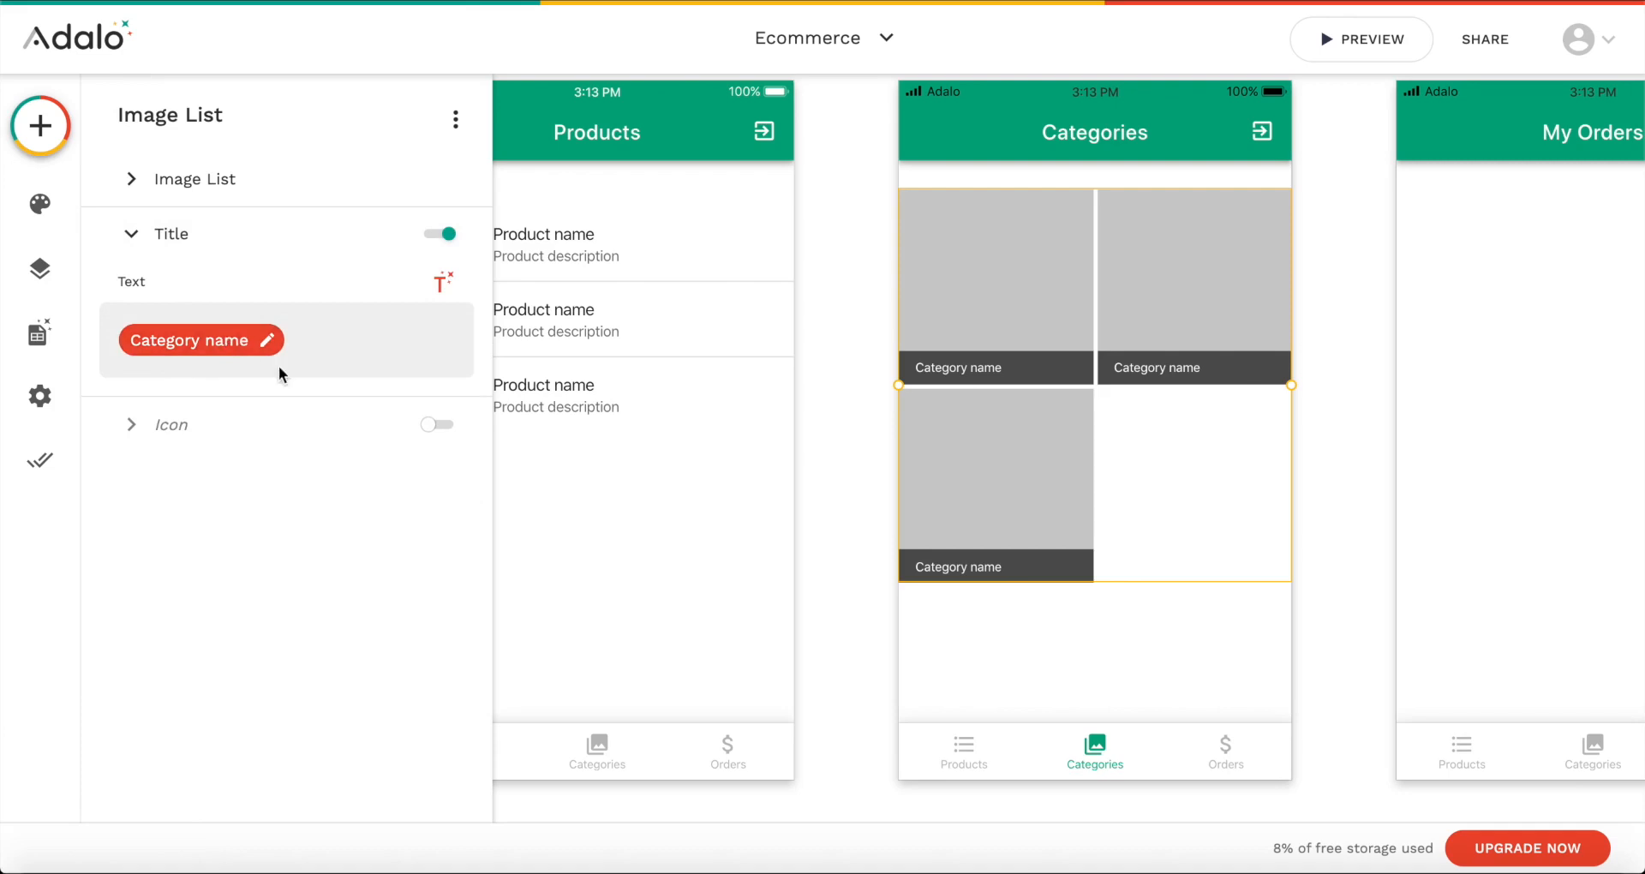
pyautogui.click(824, 604)
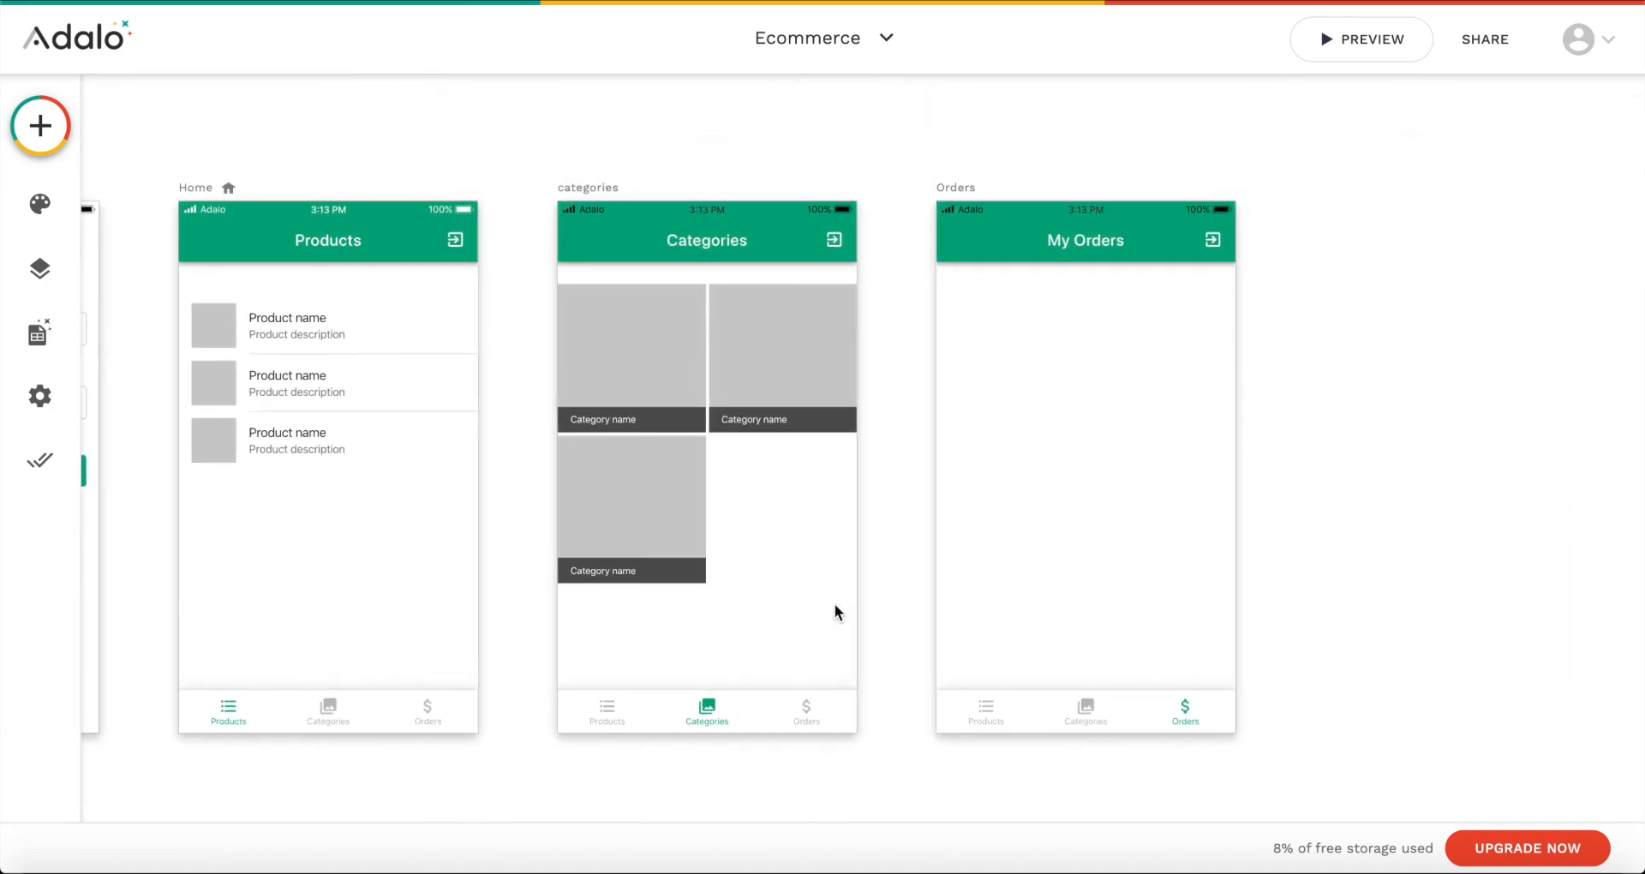
# Step: Add a Simple List of Orders to My Orders, filtered to Logged In User > Orders
pyautogui.click(42, 139)
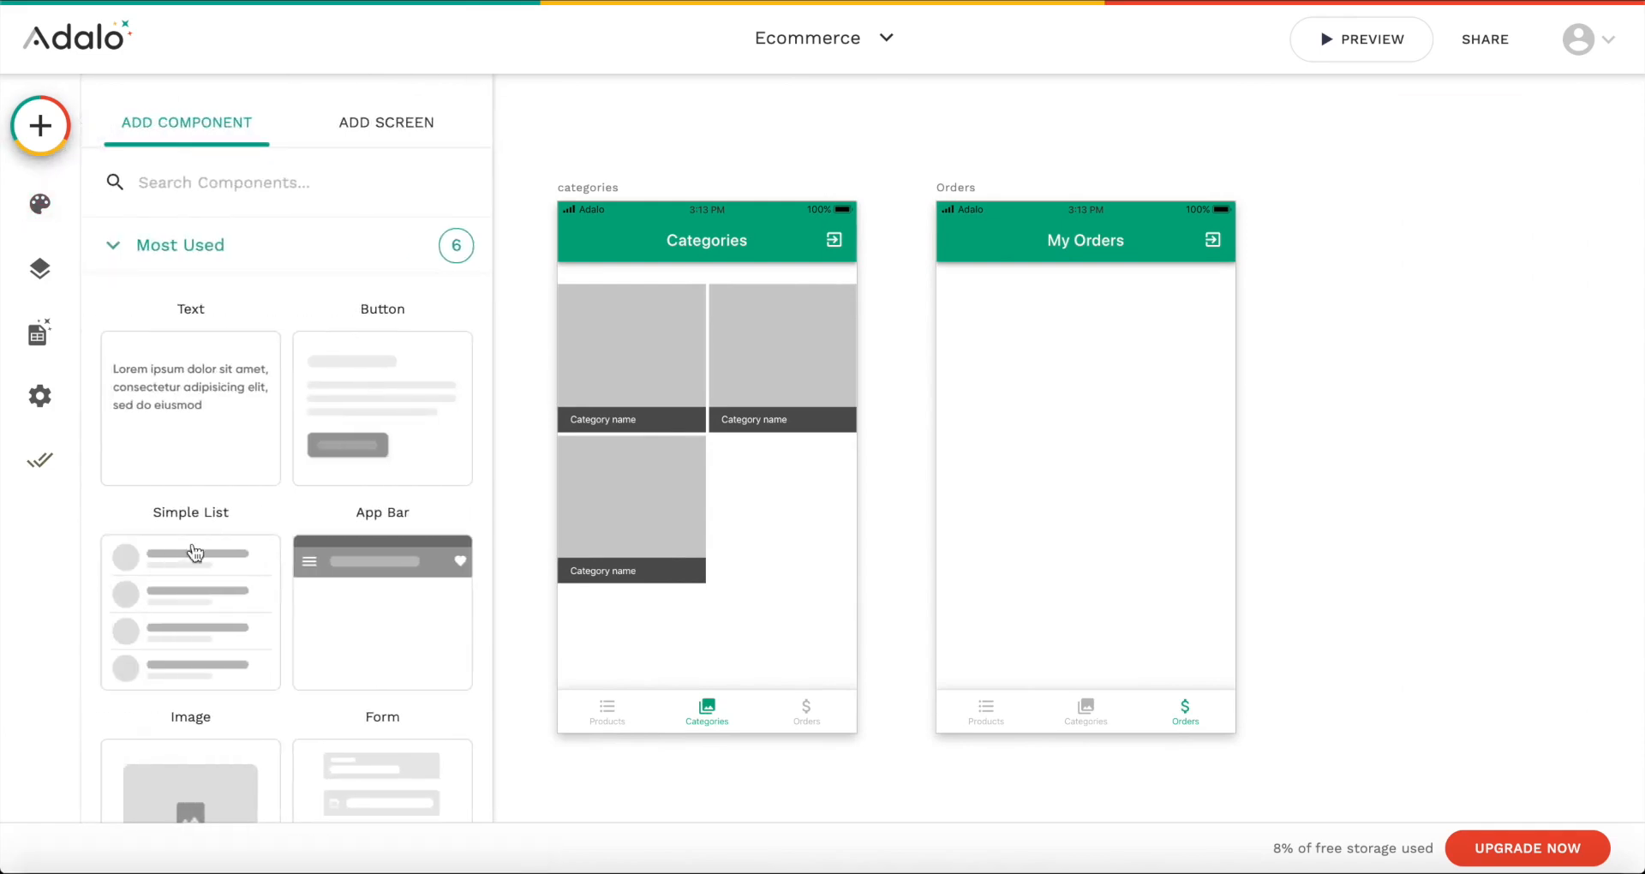
pyautogui.scroll(-2, 248, 367)
pyautogui.moveTo(139, 448); pyautogui.dragTo(1087, 411)
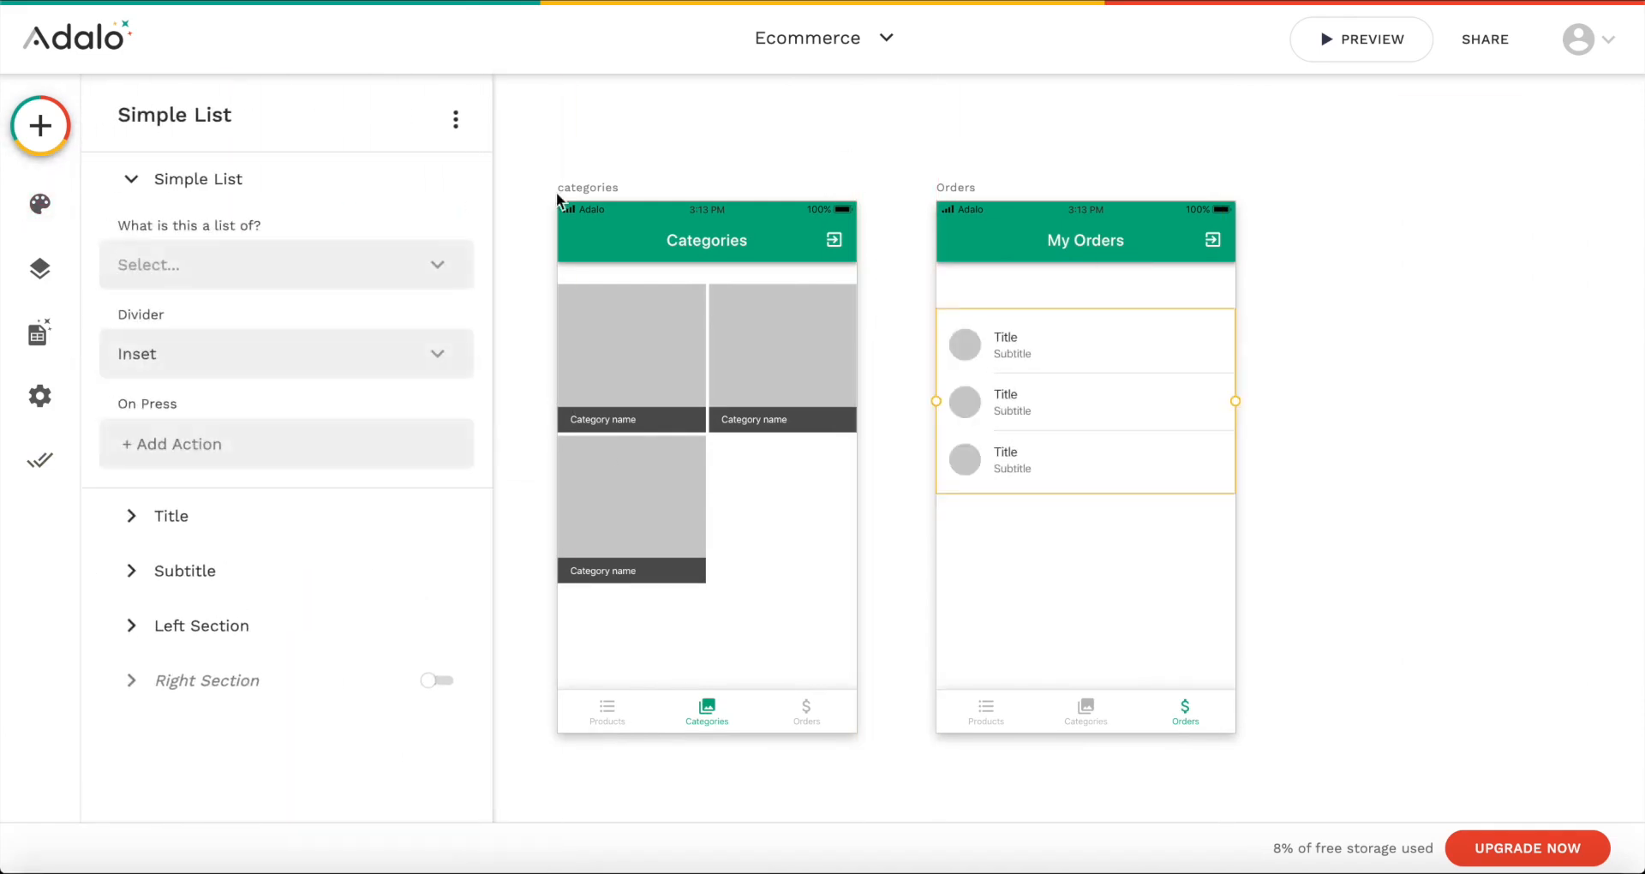
pyautogui.click(360, 262)
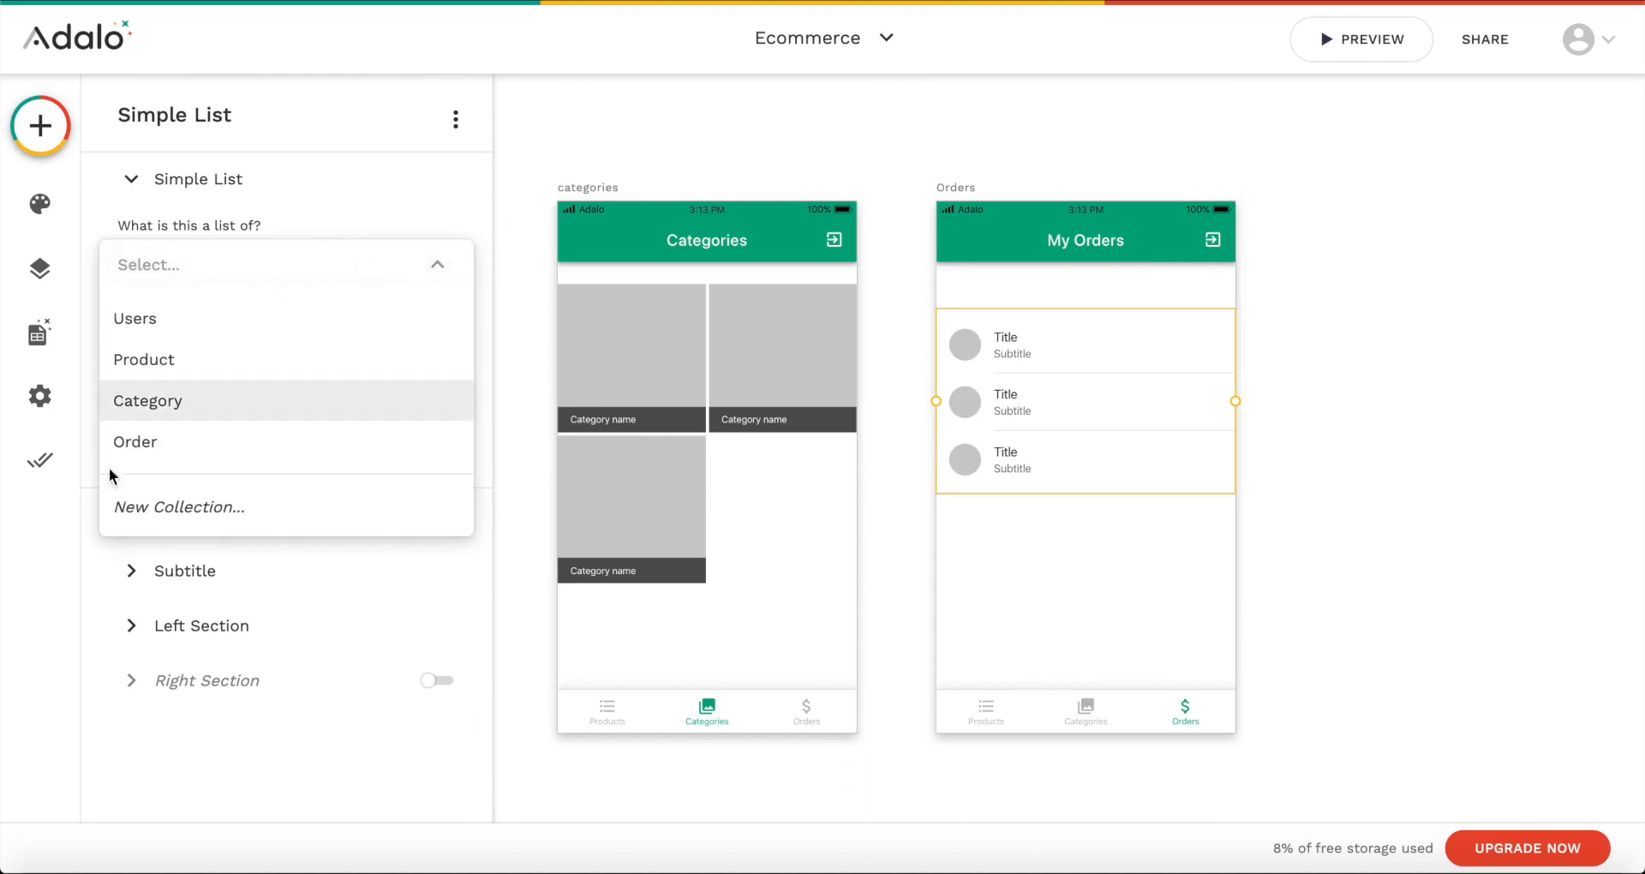
pyautogui.click(214, 455)
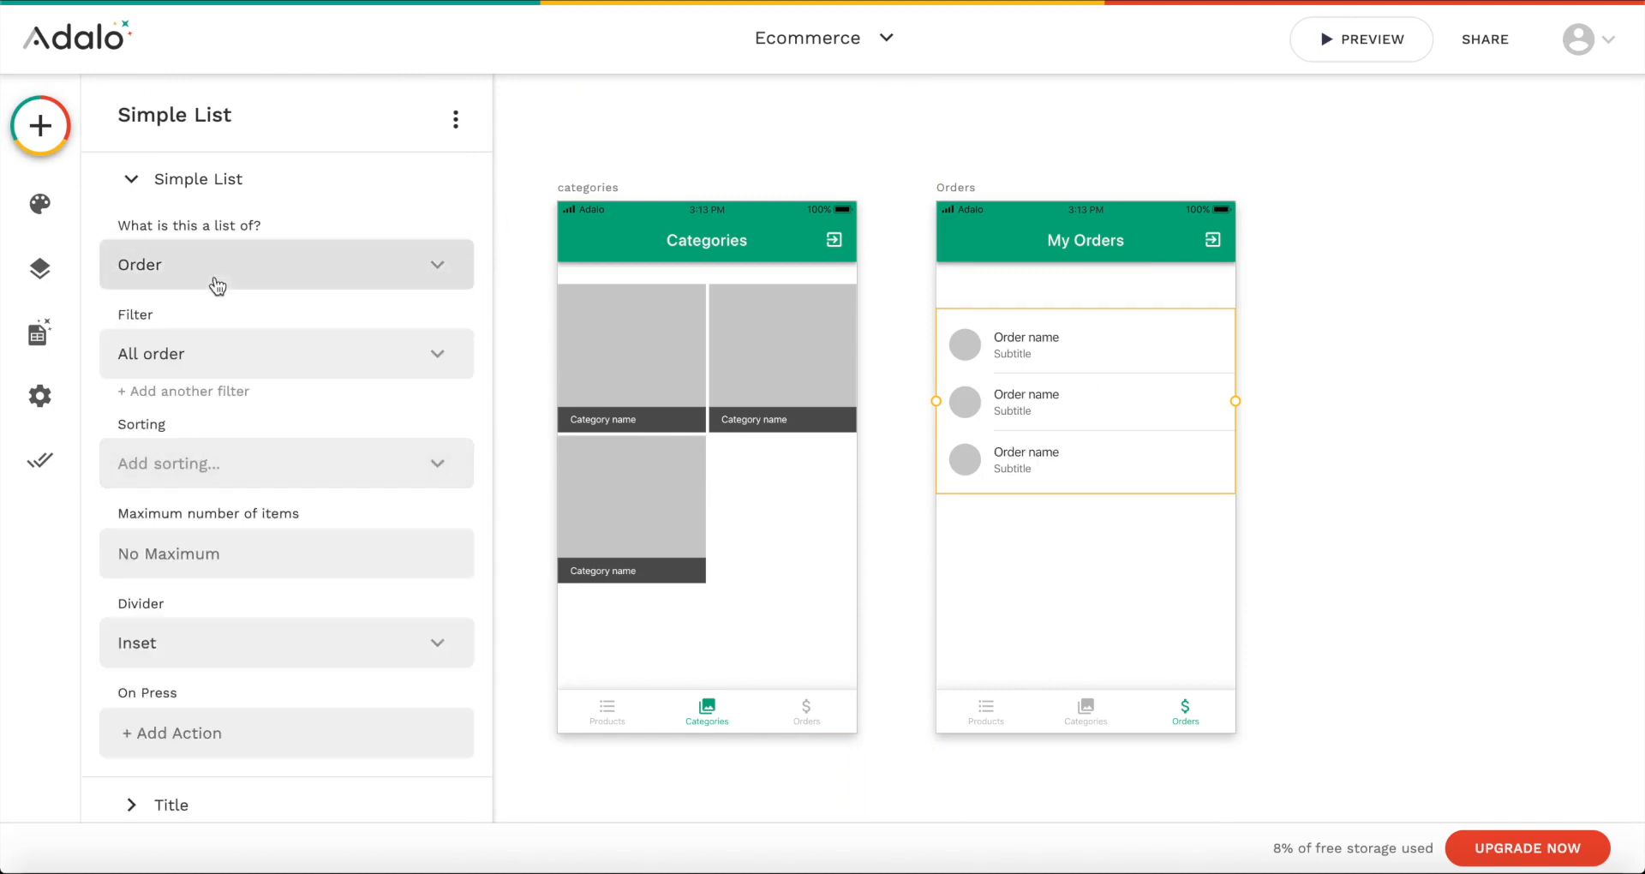
pyautogui.scroll(-1, 186, 382)
pyautogui.click(249, 353)
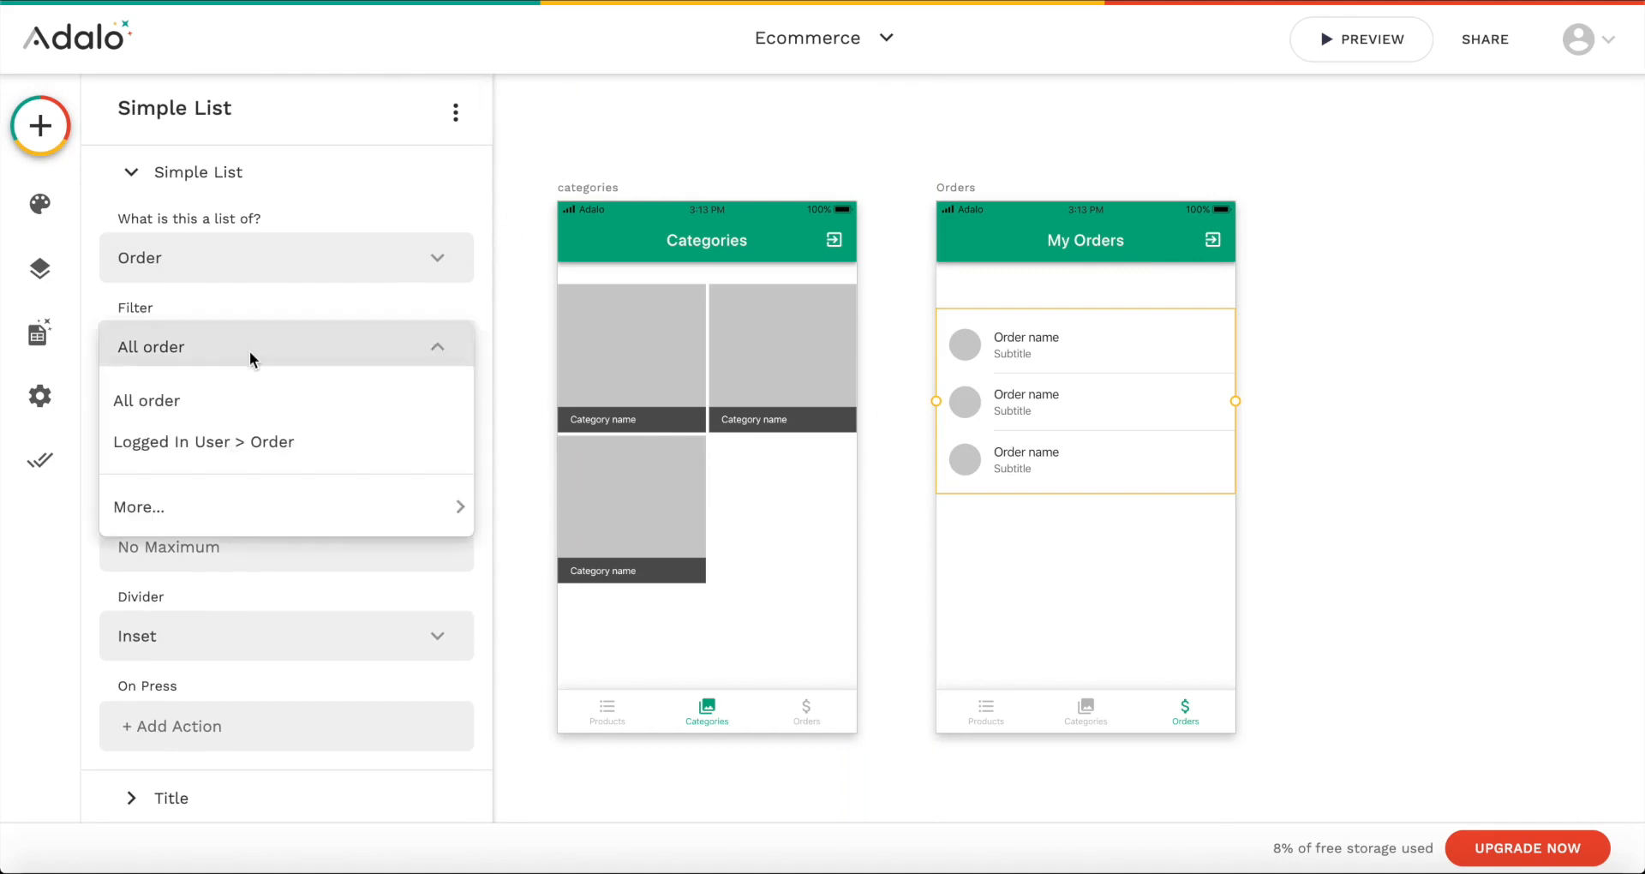
pyautogui.click(228, 439)
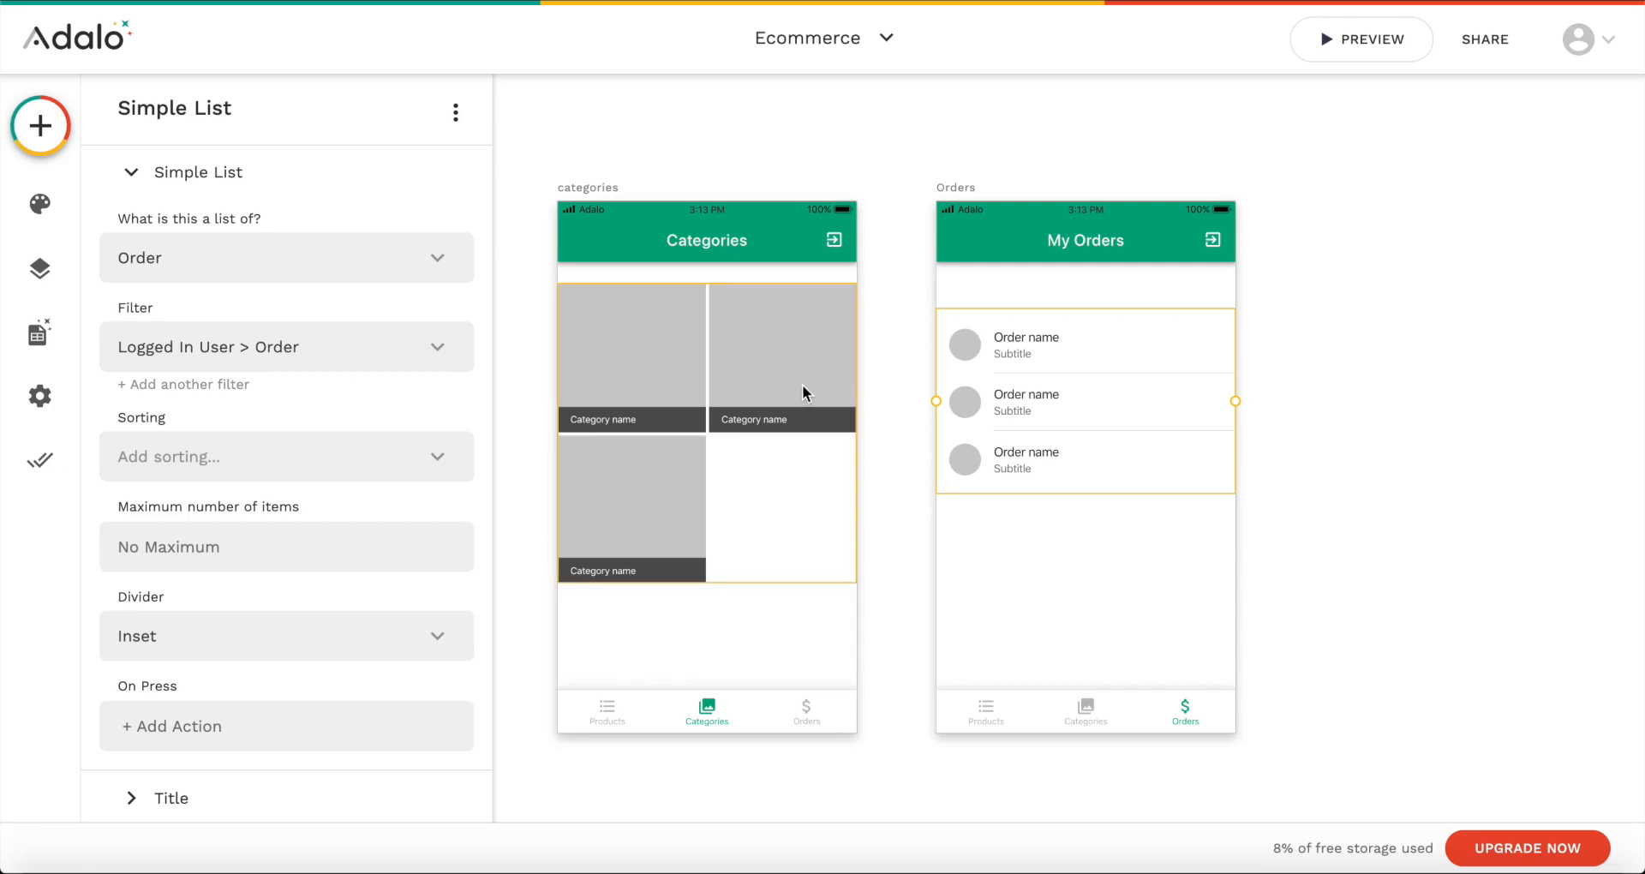
pyautogui.scroll(-2, 124, 548)
# Step: Set each row's title to the order's Product > Name
pyautogui.click(201, 638)
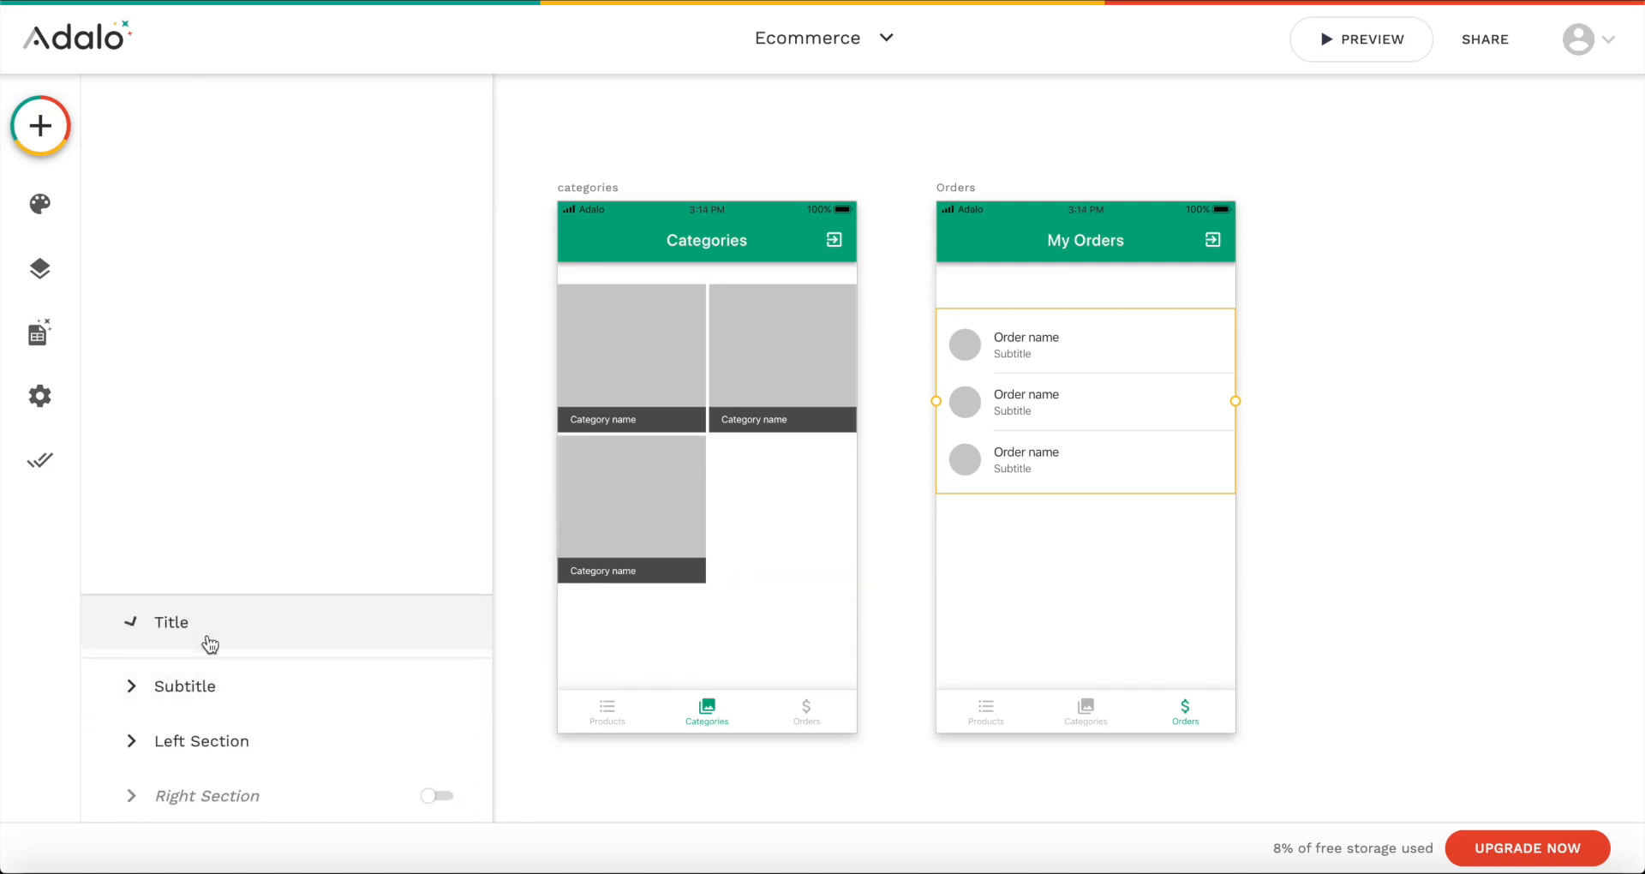
pyautogui.click(253, 347)
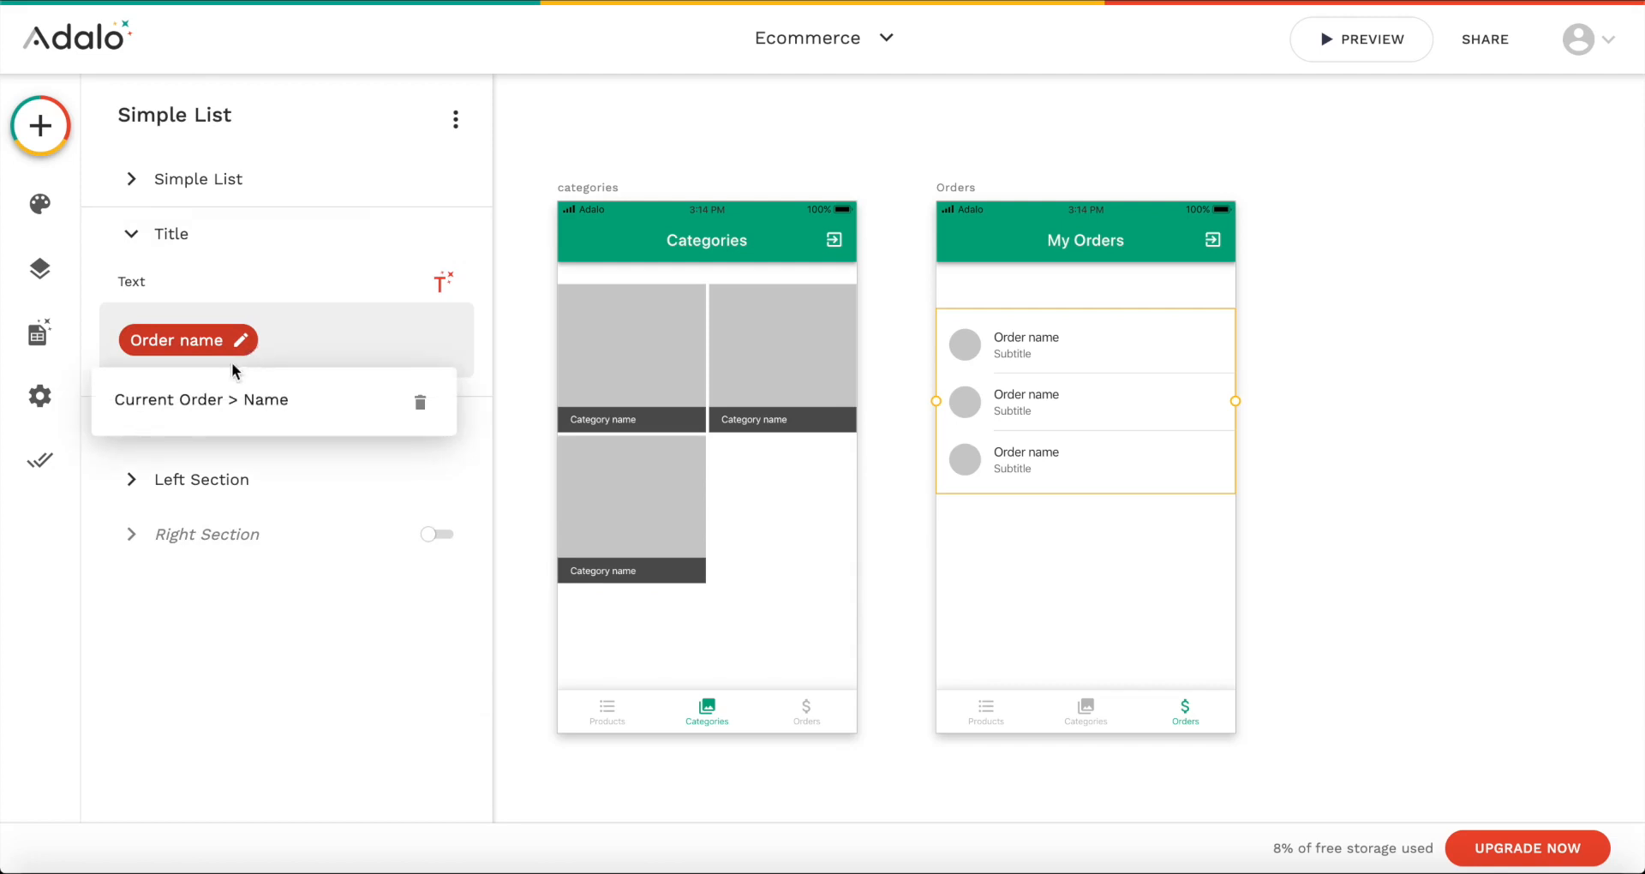
pyautogui.click(414, 402)
pyautogui.click(441, 288)
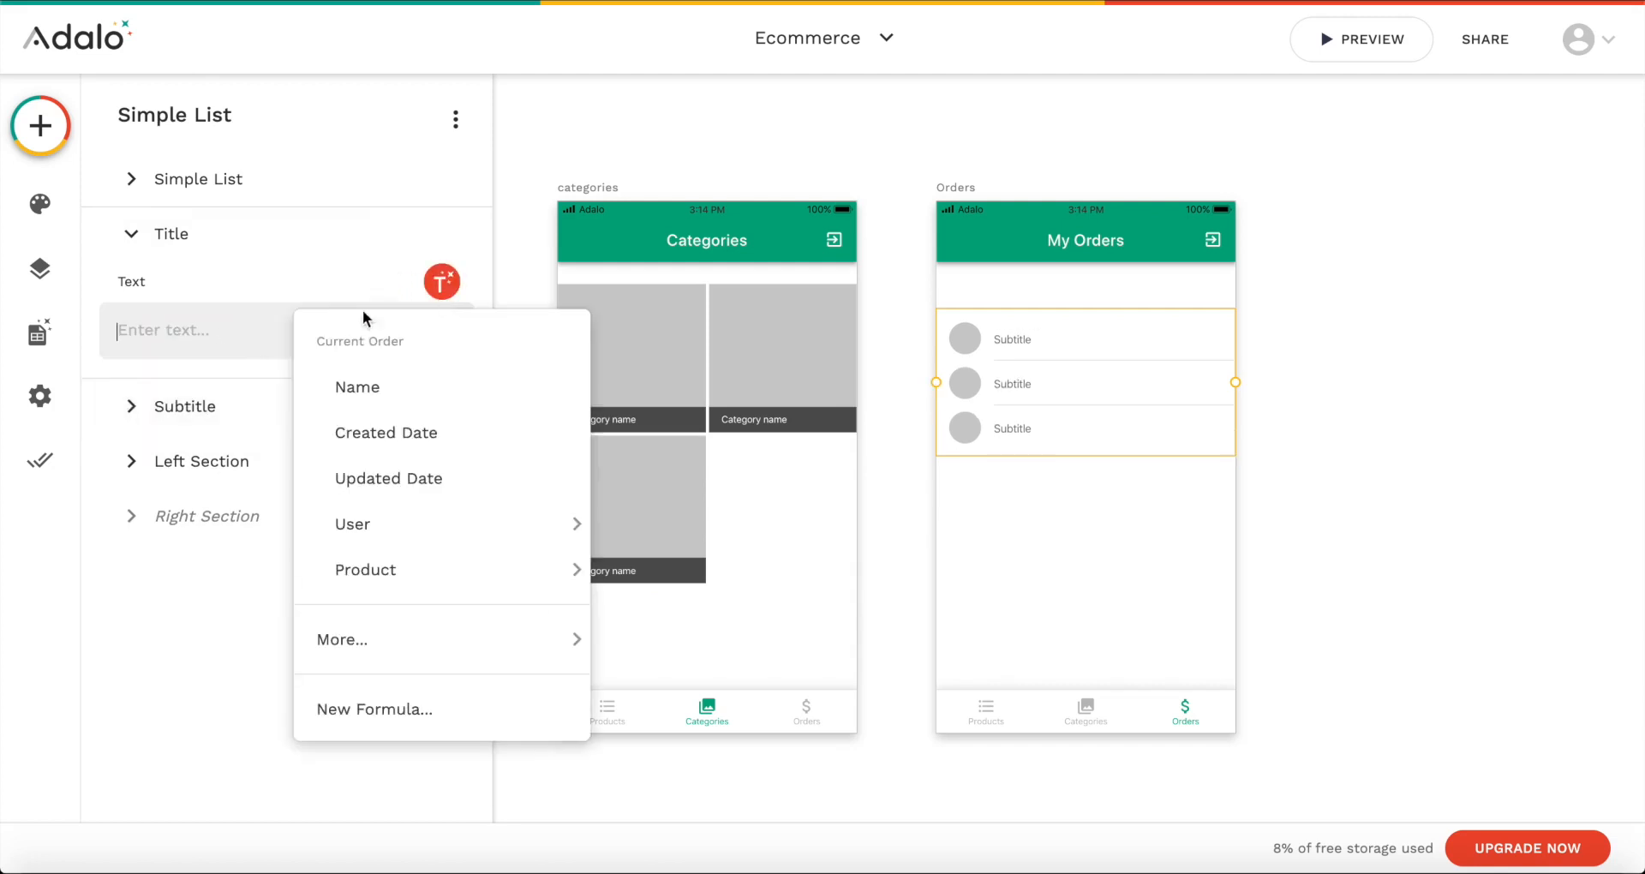
pyautogui.moveTo(385, 574)
pyautogui.moveTo(437, 529)
pyautogui.click(632, 526)
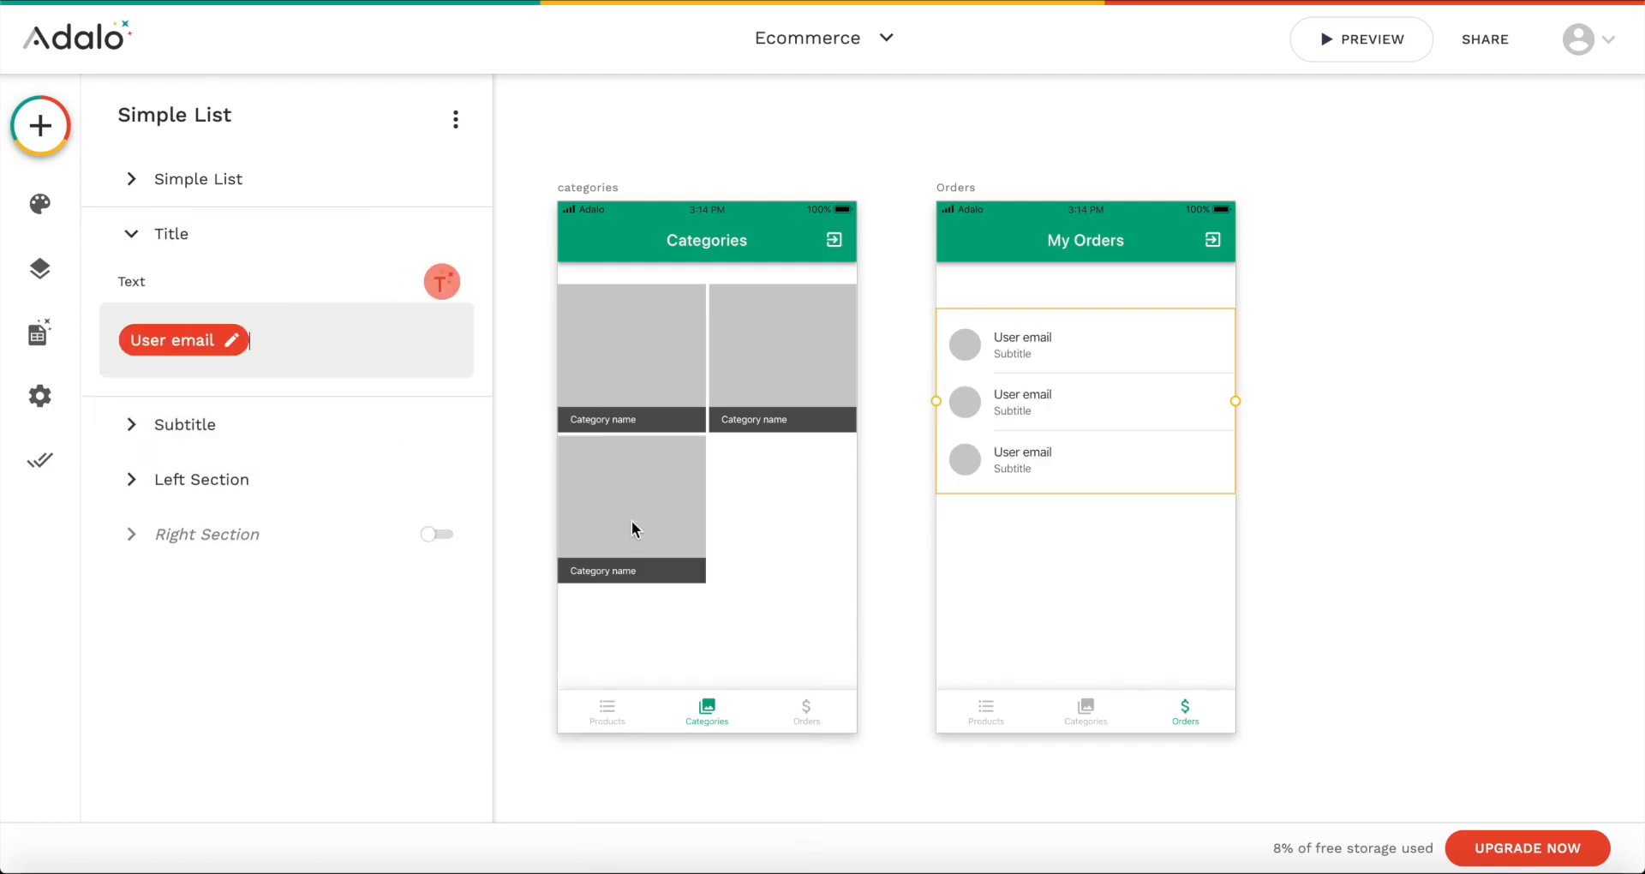
pyautogui.click(268, 352)
pyautogui.press('BackSpace')
pyautogui.click(442, 283)
pyautogui.moveTo(411, 568)
pyautogui.click(633, 422)
# Step: Set each row's subtitle to the order's Created Date
pyautogui.click(304, 441)
pyautogui.doubleClick(228, 389)
pyautogui.press('BackSpace')
pyautogui.click(443, 338)
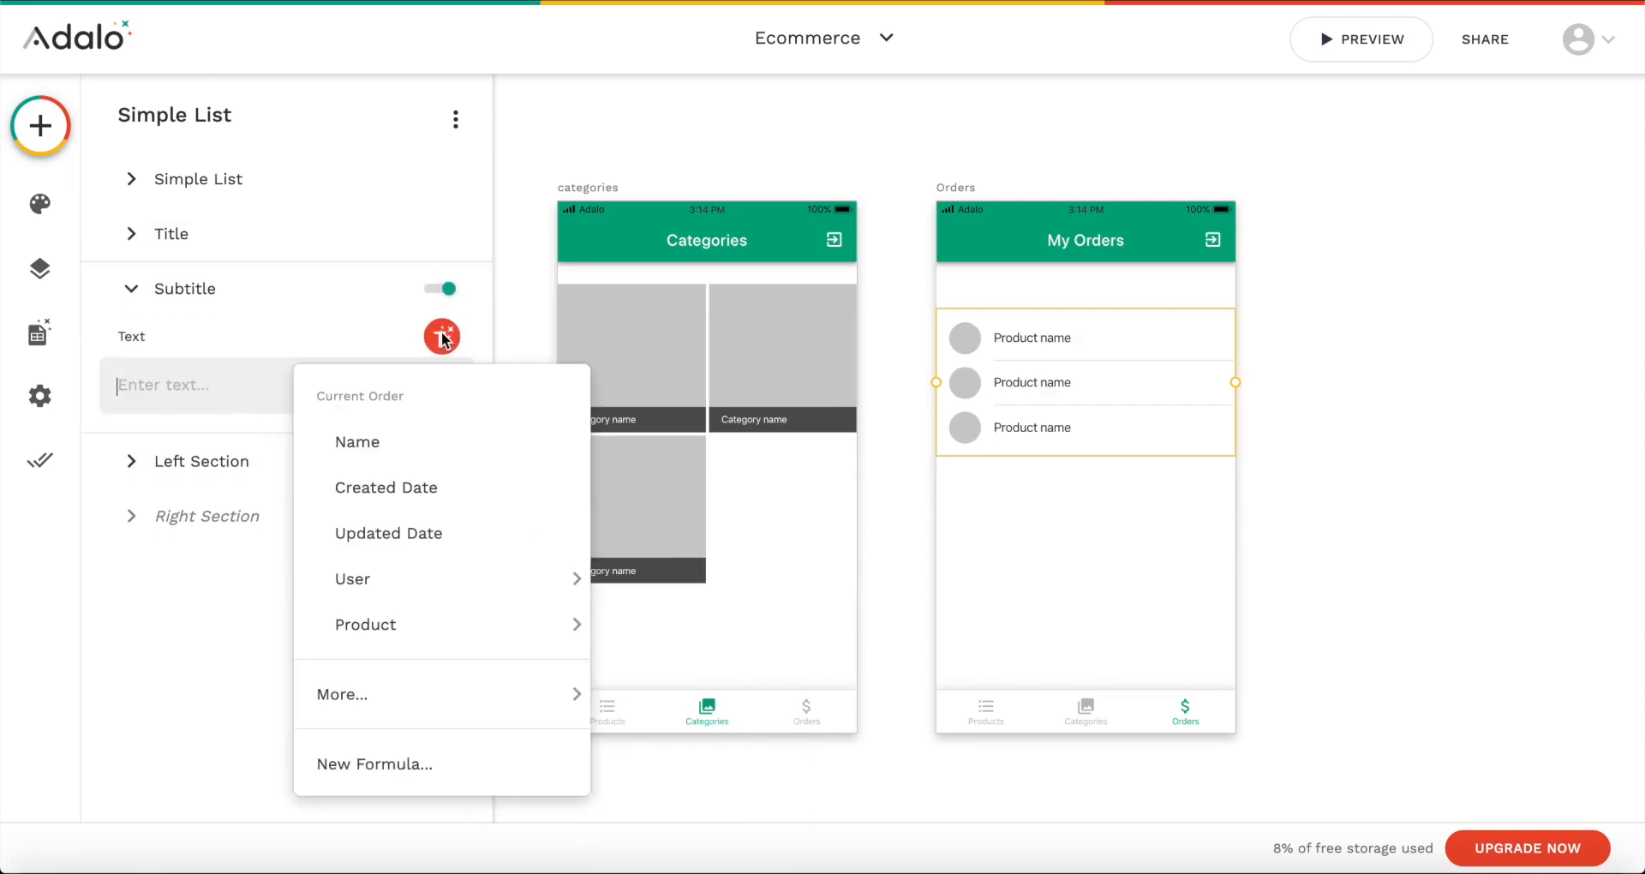
pyautogui.moveTo(405, 649)
pyautogui.click(626, 577)
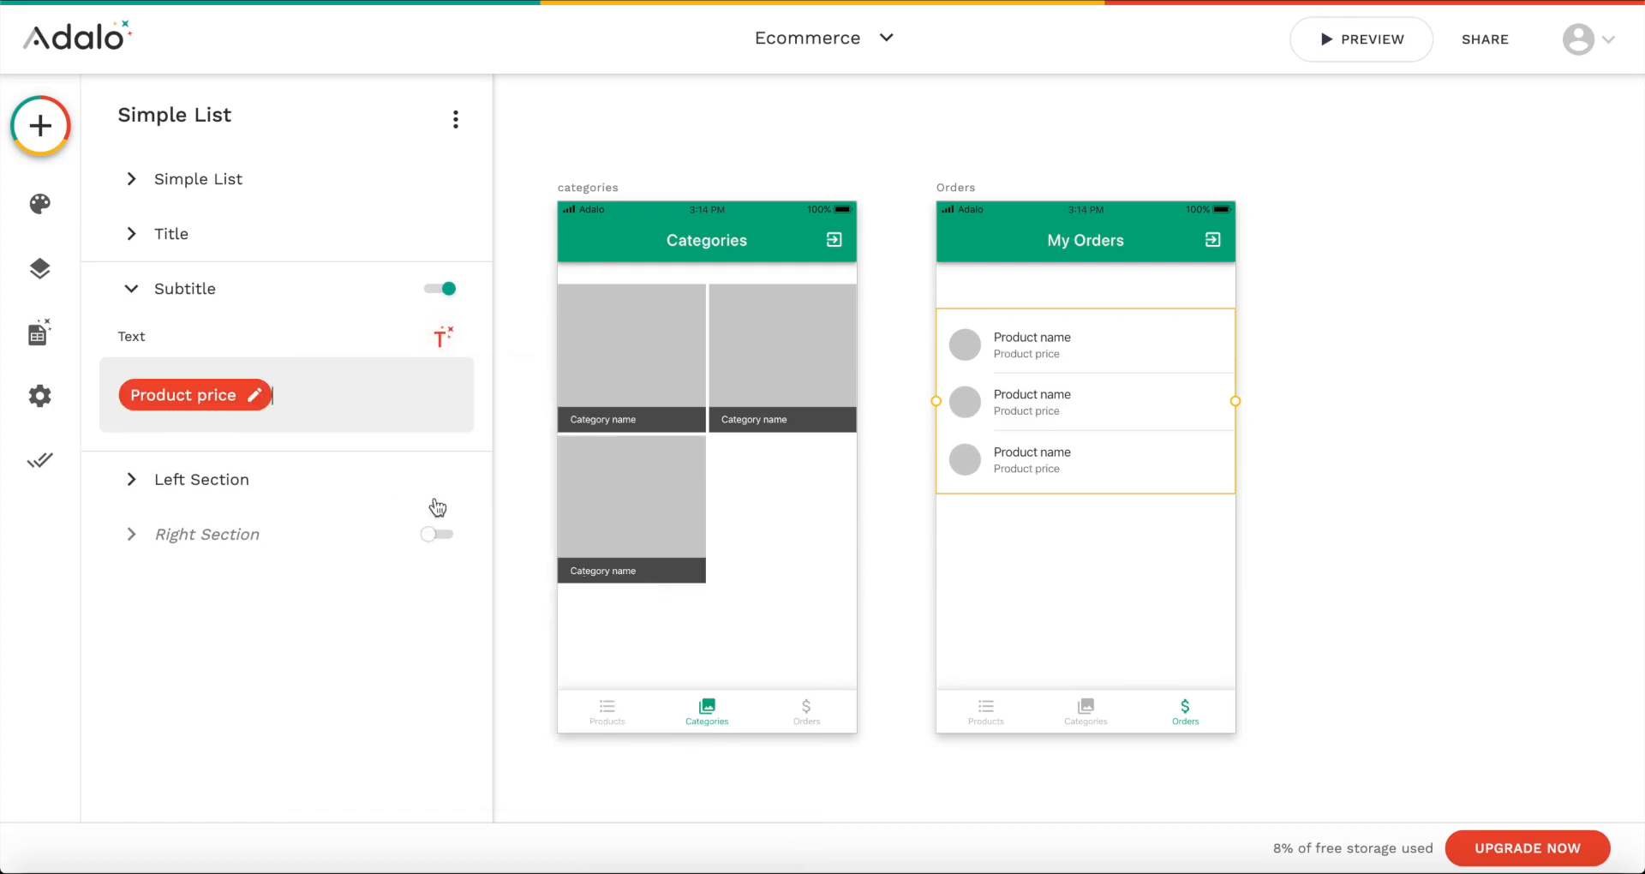
pyautogui.click(352, 385)
pyautogui.press('BackSpace')
pyautogui.click(443, 337)
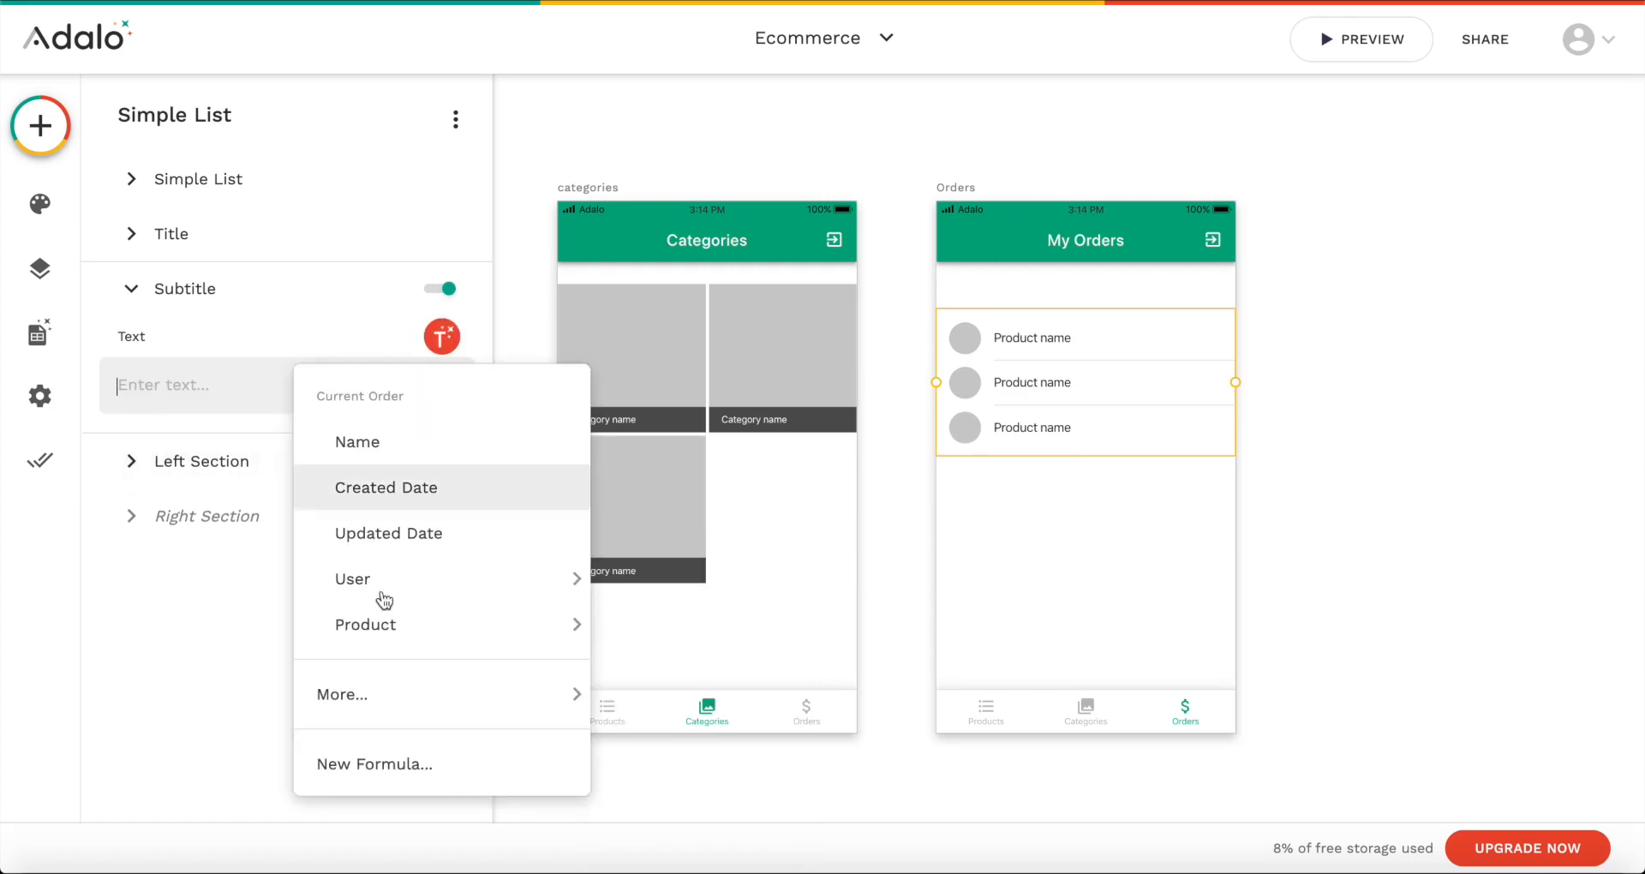
pyautogui.click(437, 495)
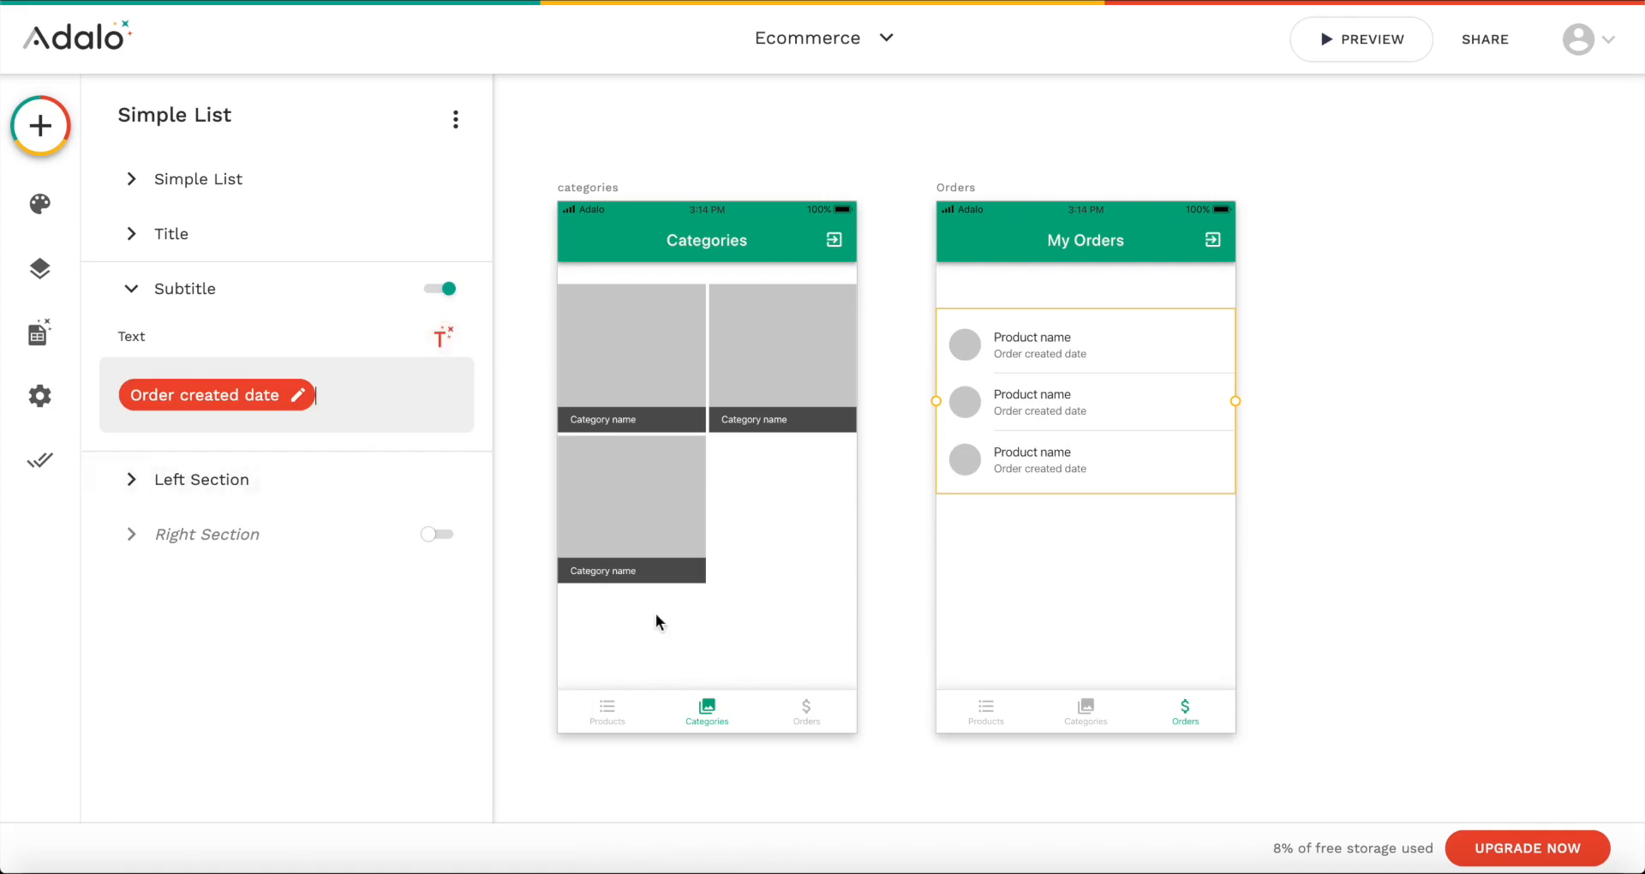
# Step: Make the left section an Image using Current Order > Product > Image
pyautogui.click(249, 501)
pyautogui.click(216, 441)
pyautogui.click(201, 562)
pyautogui.click(182, 531)
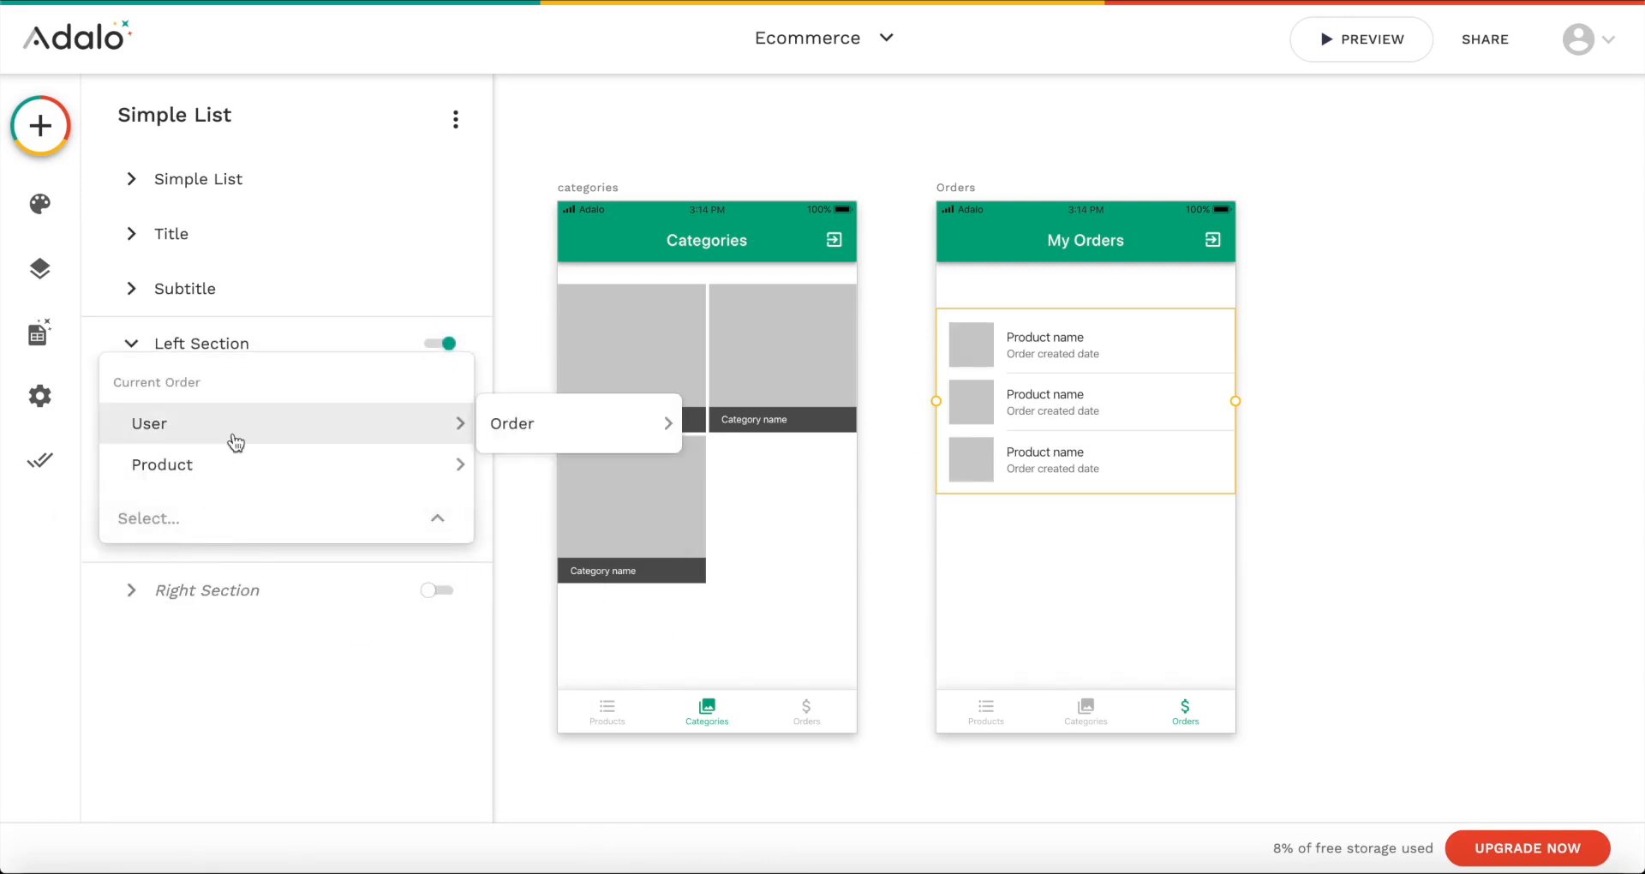
pyautogui.moveTo(231, 463)
pyautogui.click(564, 463)
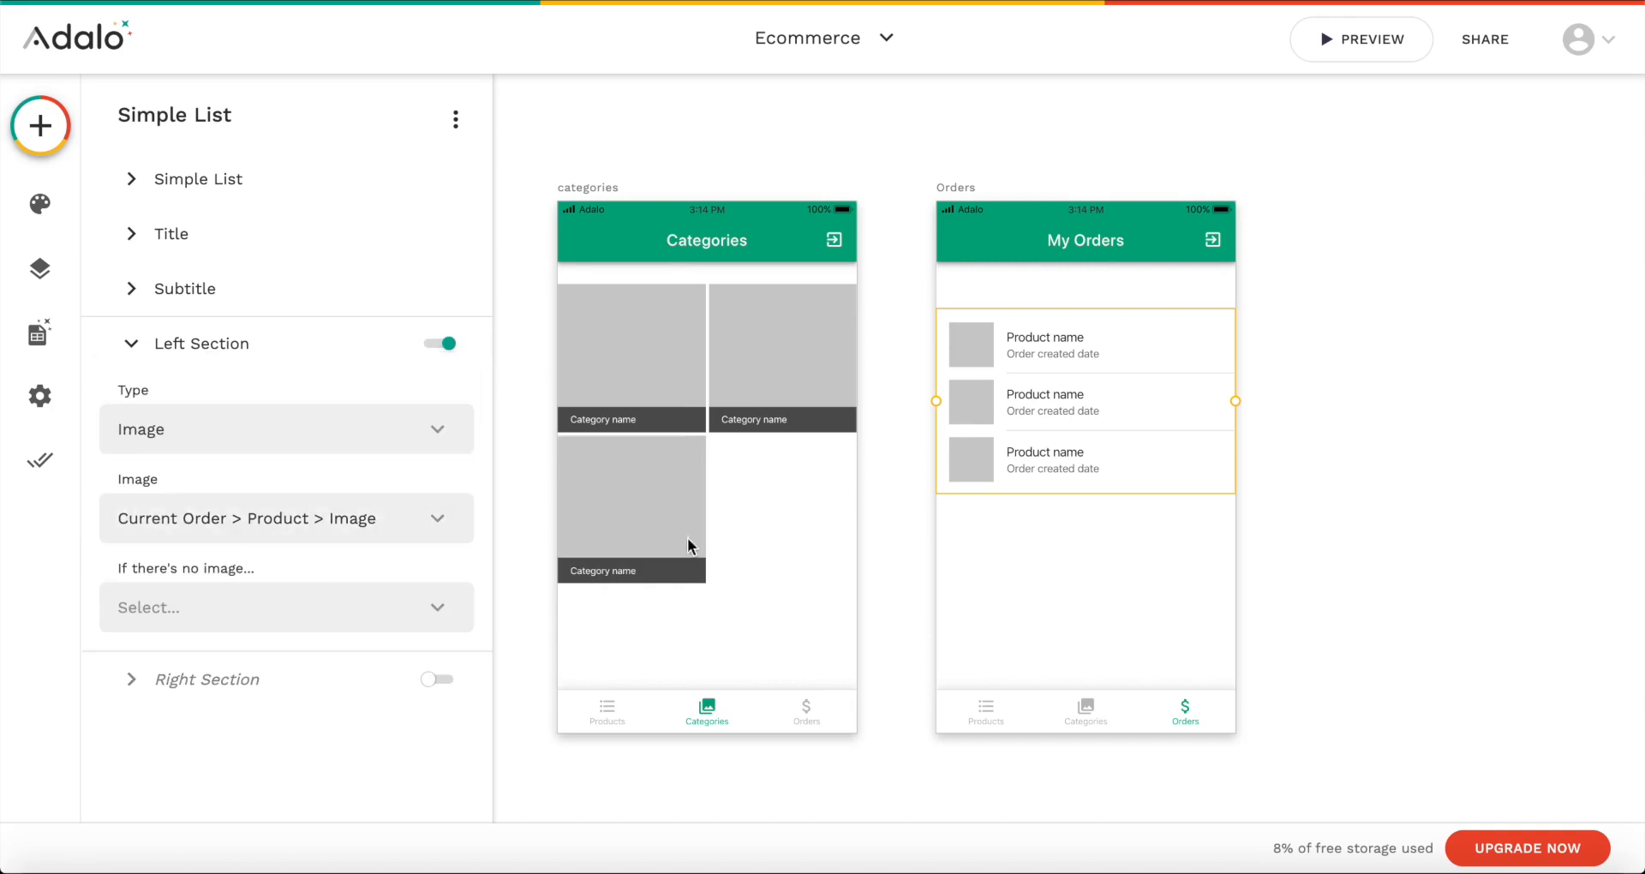
pyautogui.click(1617, 190)
pyautogui.hscroll(-4, 1457, 342)
pyautogui.scroll(1, 1442, 397)
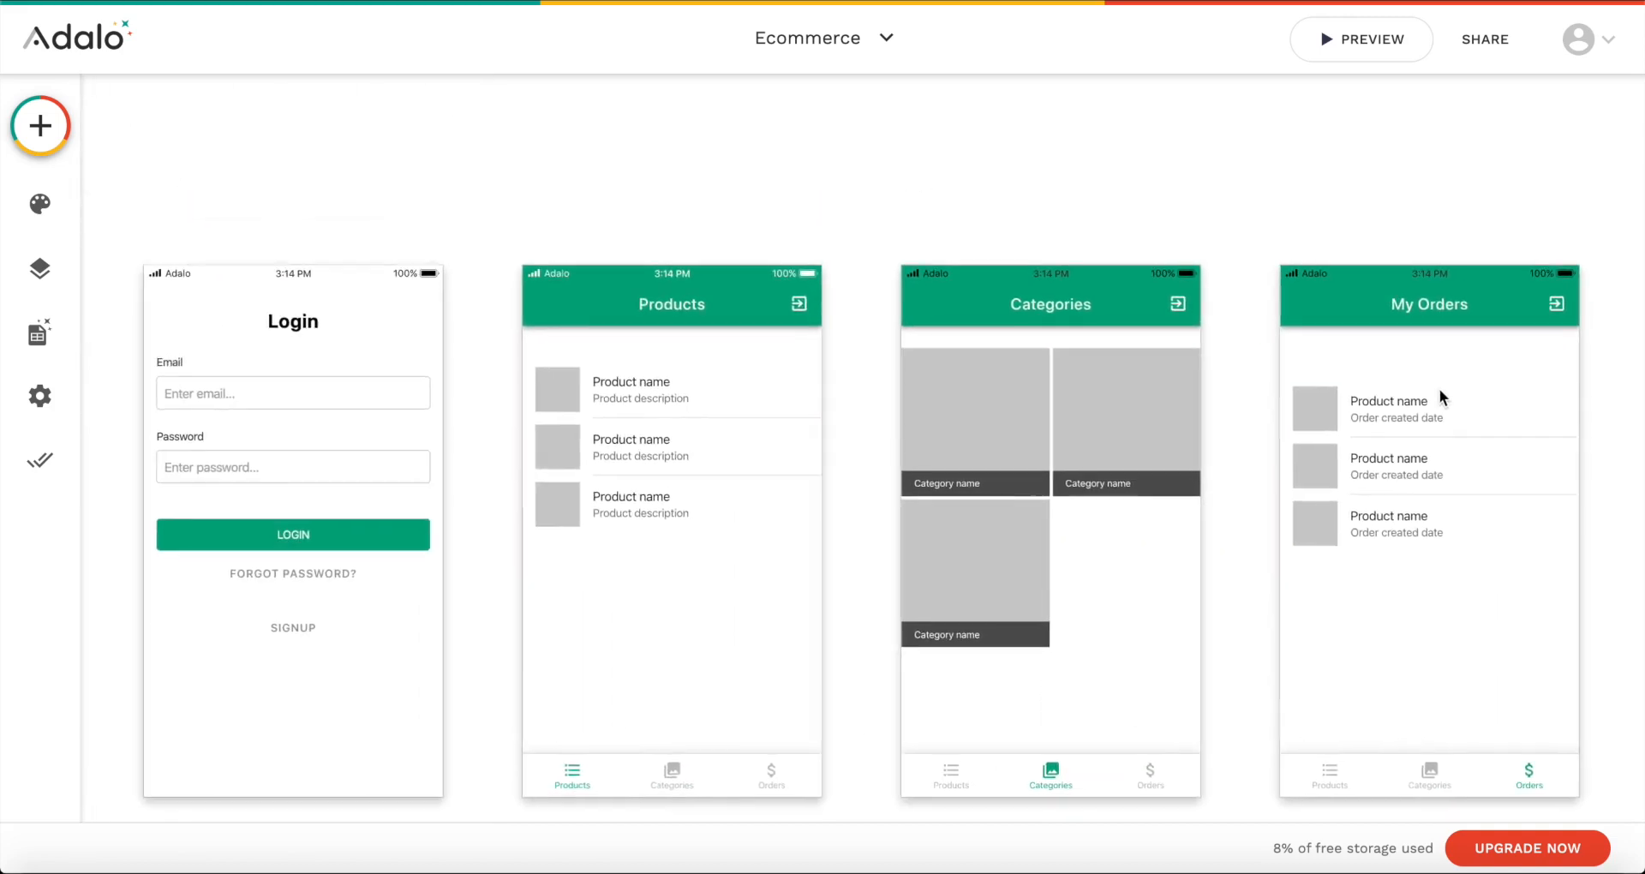
pyautogui.scroll(-2, 1440, 393)
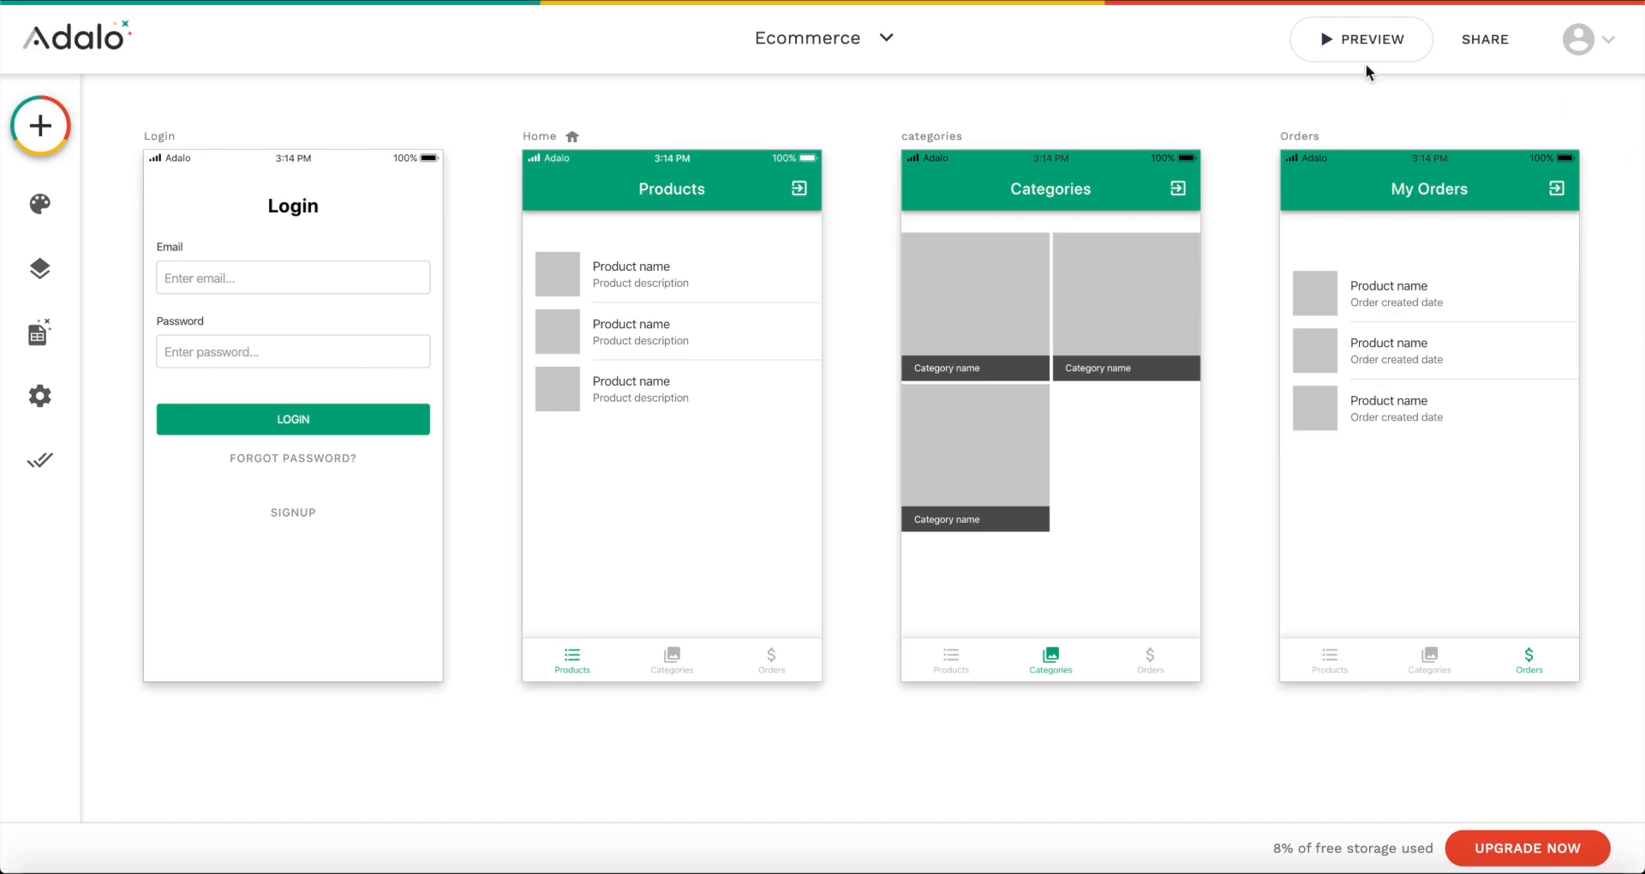
# Step: Preview the app on iPhone XS Max / XR and start typing a signup email
pyautogui.click(1377, 41)
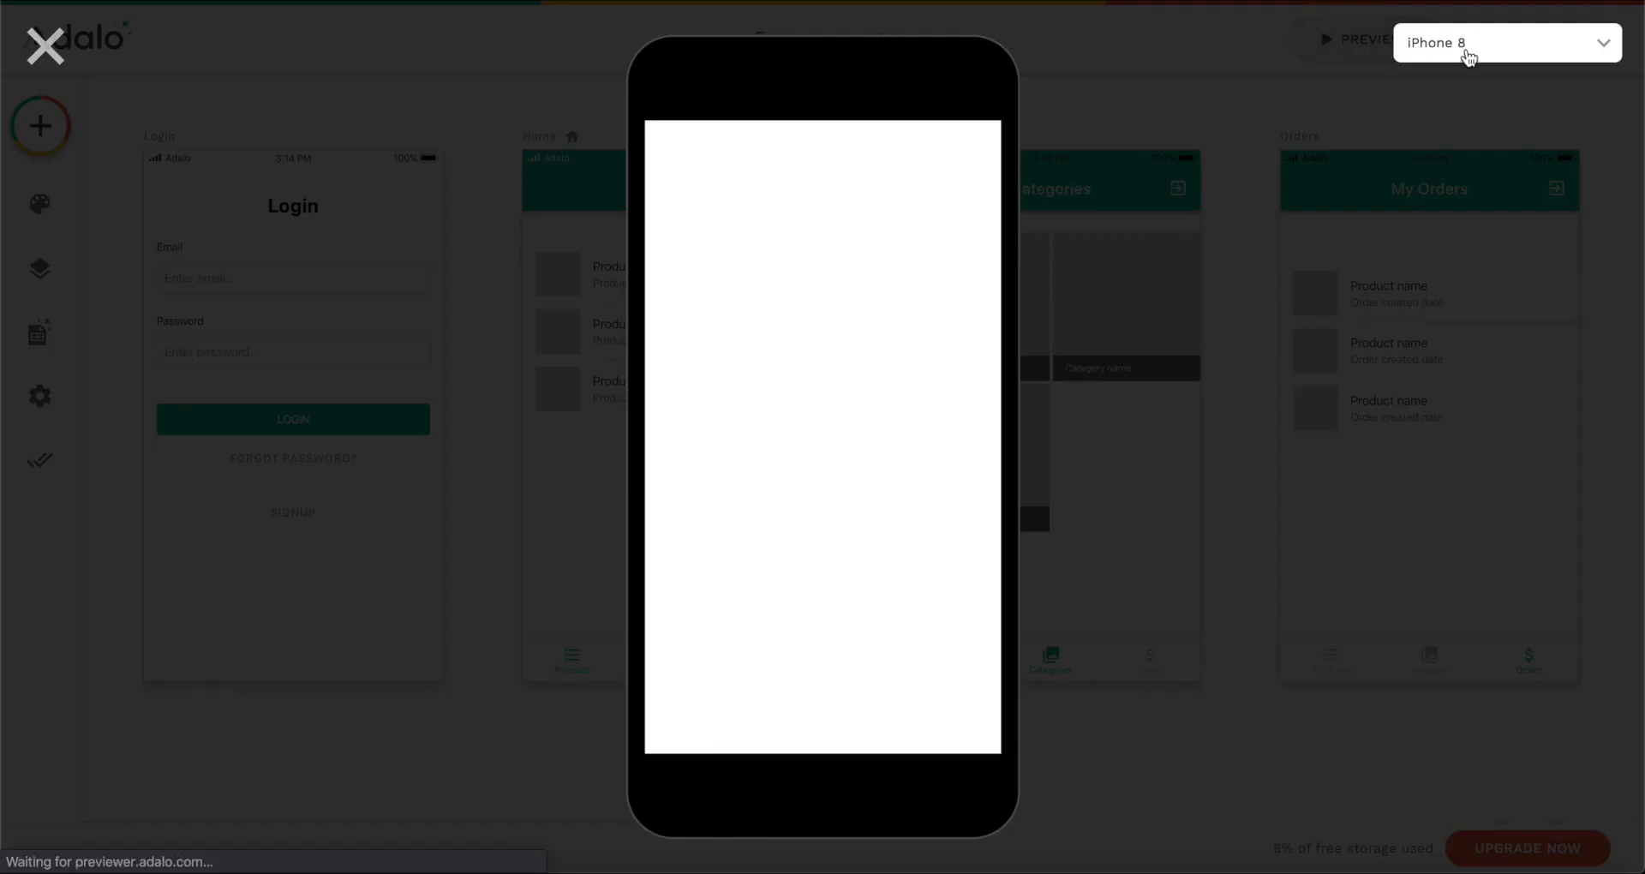
pyautogui.click(1461, 48)
pyautogui.click(1501, 117)
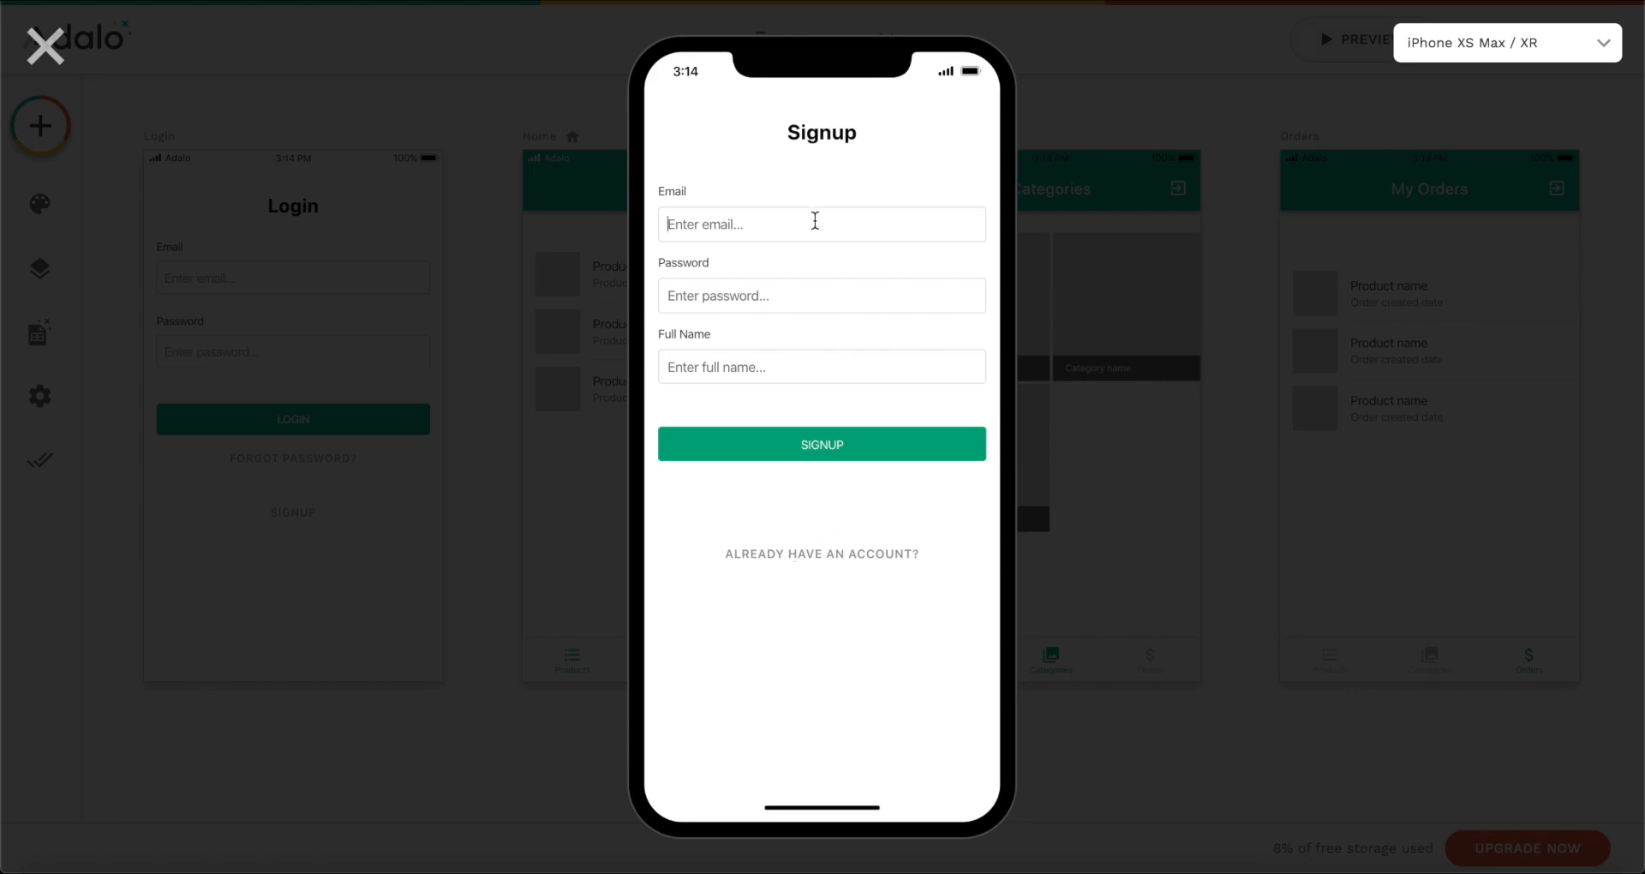
pyautogui.click(815, 221)
pyautogui.write('in12')
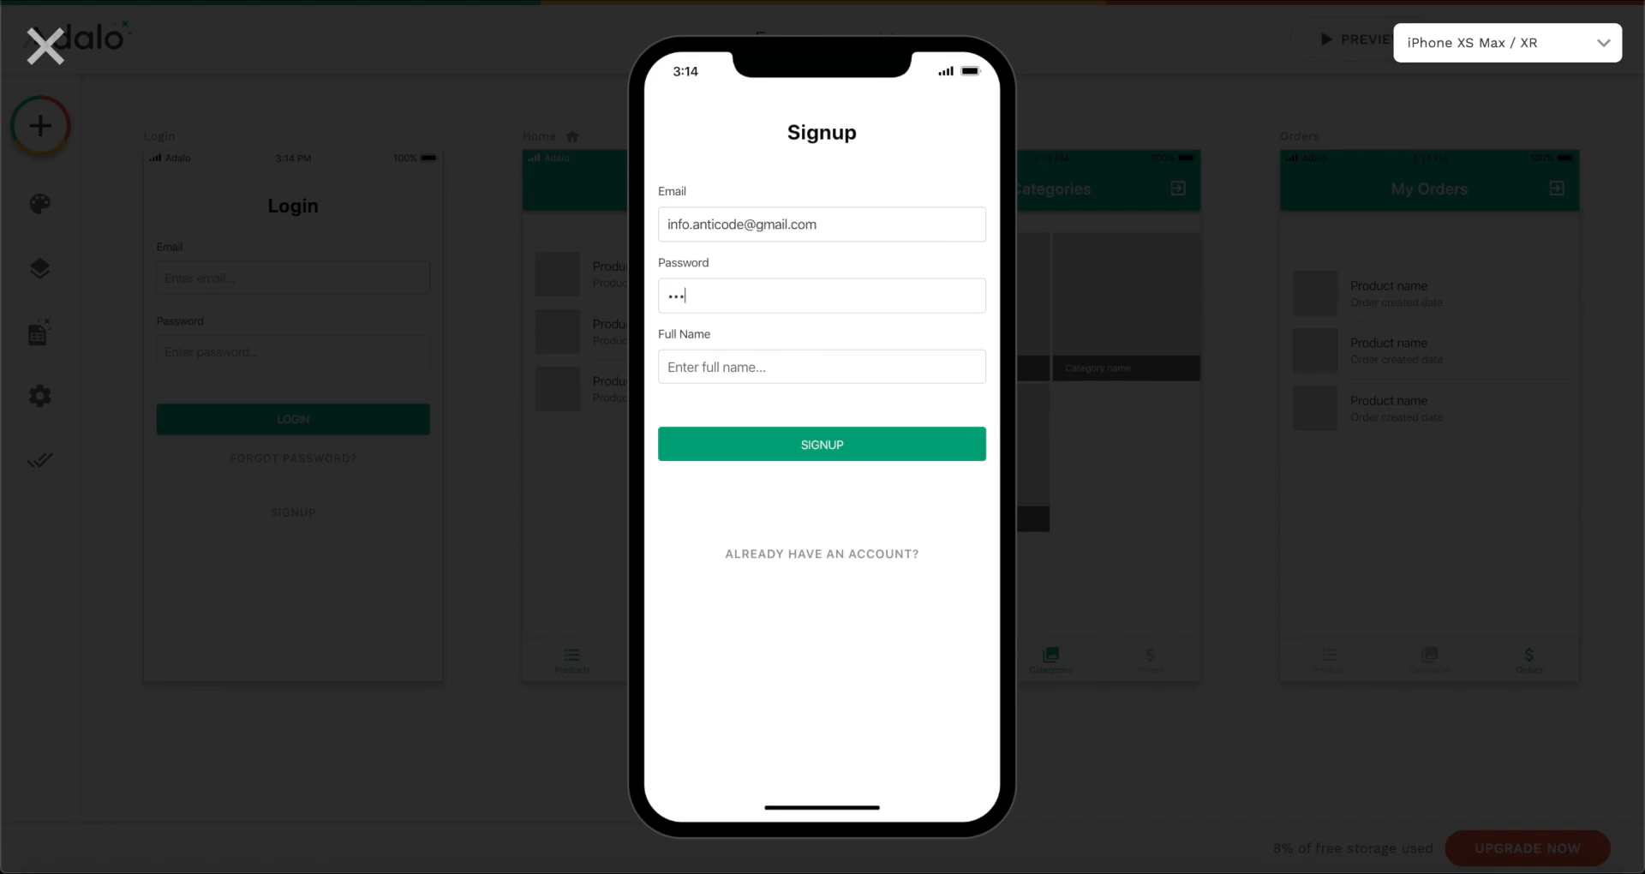